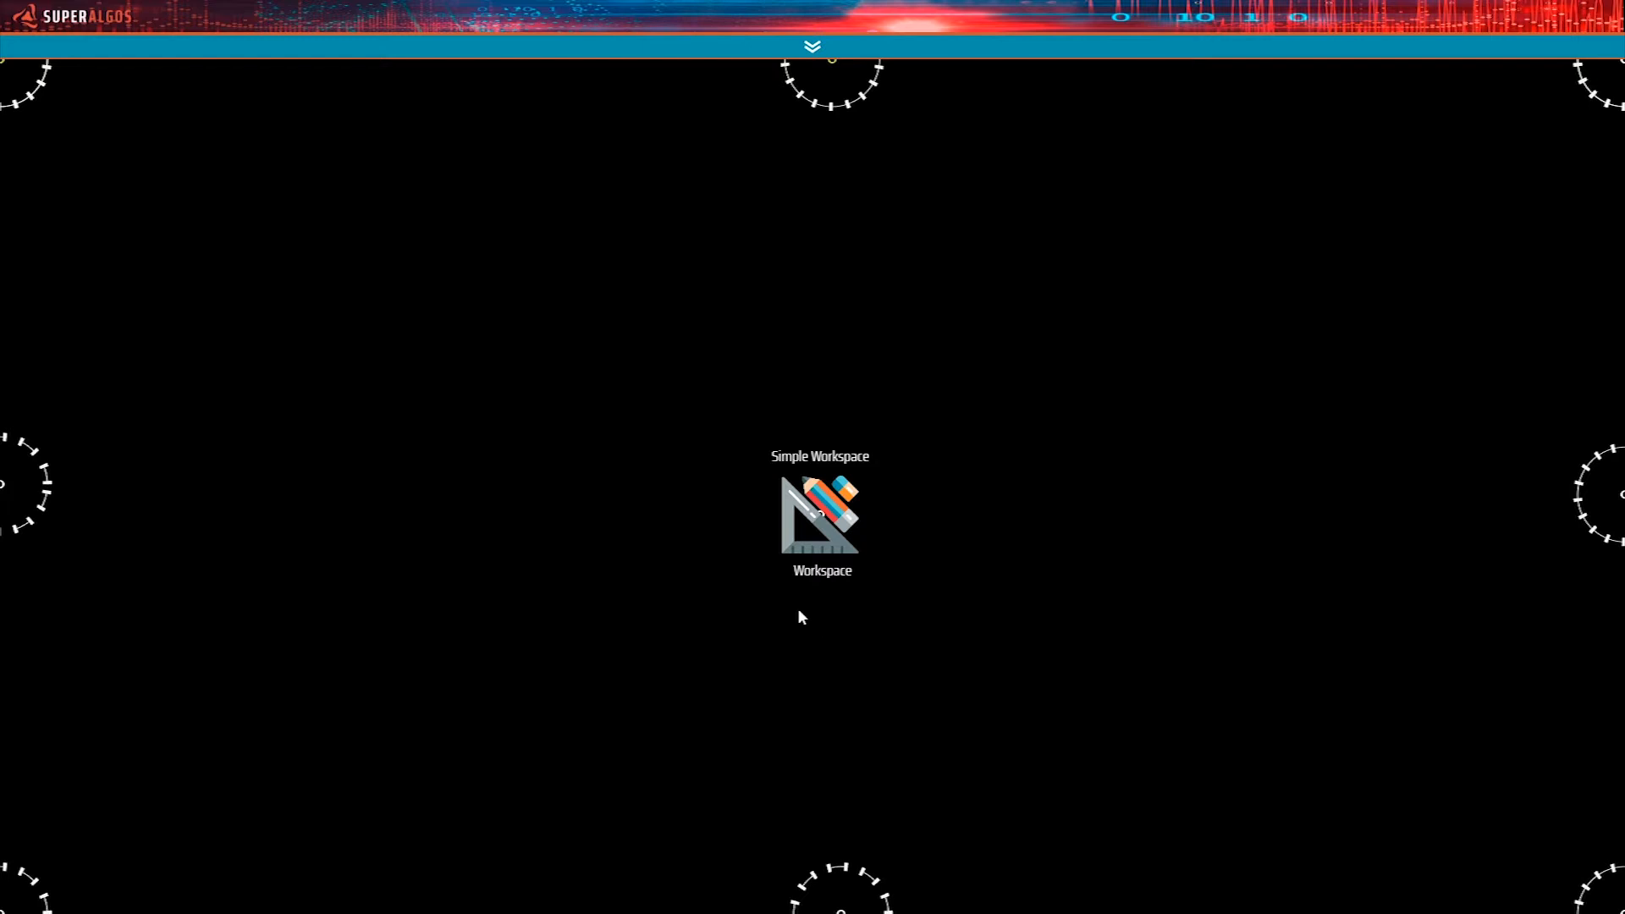
Expand the Superalgos Network node and follow its My Computer branch to the Testing Environment's Binance Exchange Tasks.
{"action": "right_click", "coordinate": [824, 594]}
{"action": "mouse_move", "coordinate": [788, 508]}
{"action": "left_click", "coordinate": [625, 628]}
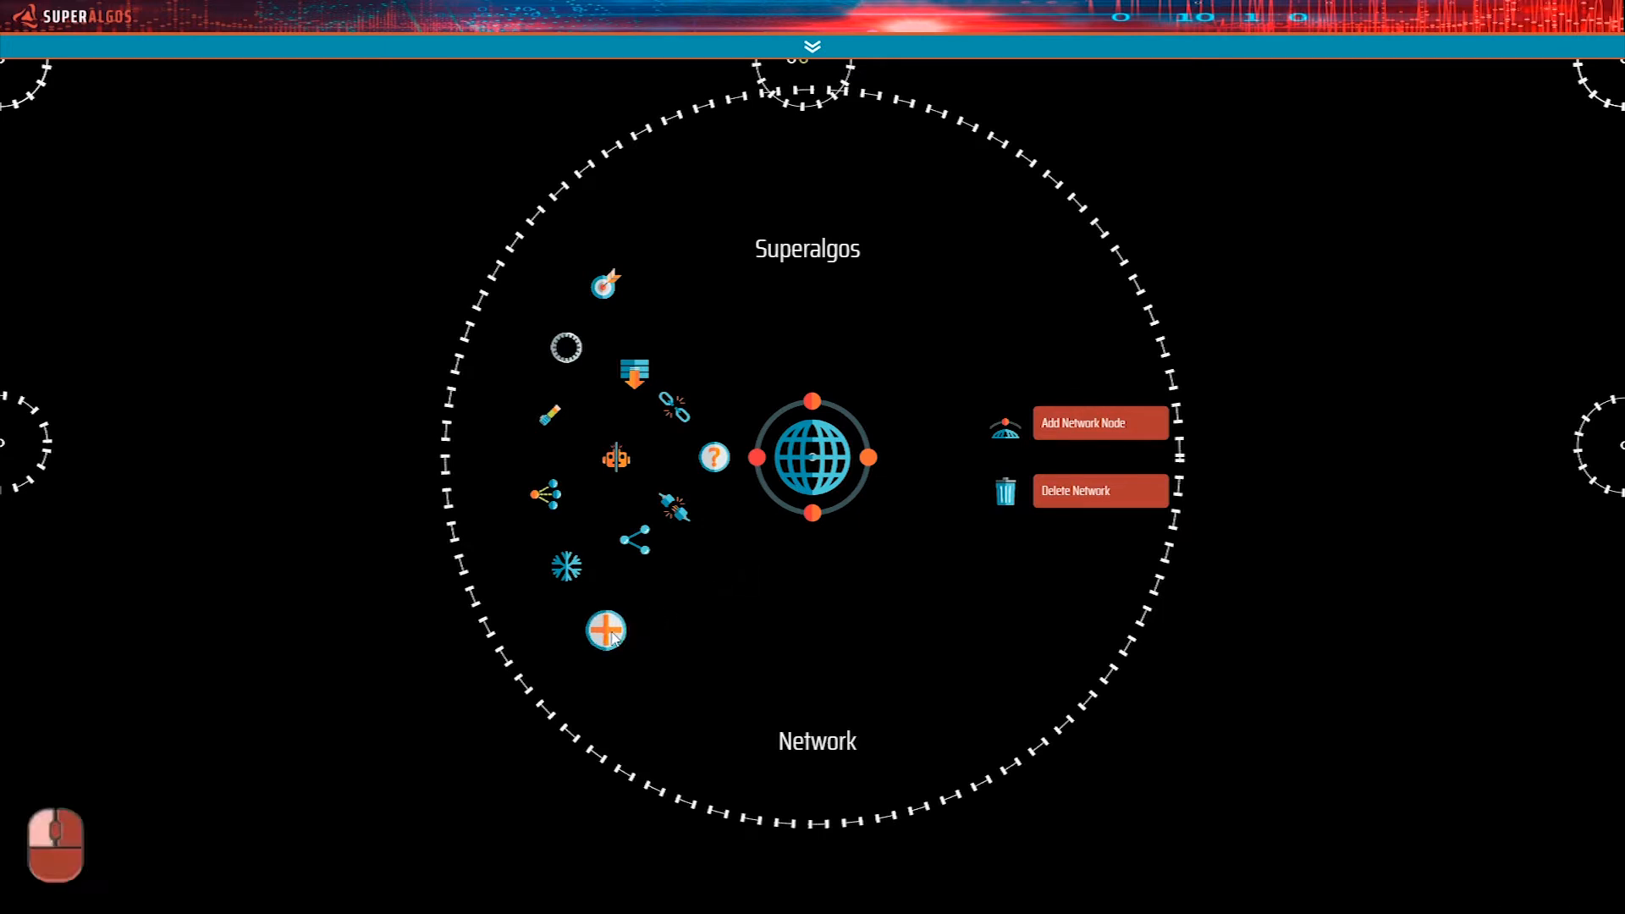
{"action": "left_click_drag", "start_coordinate": [1370, 577], "coordinate": [838, 624]}
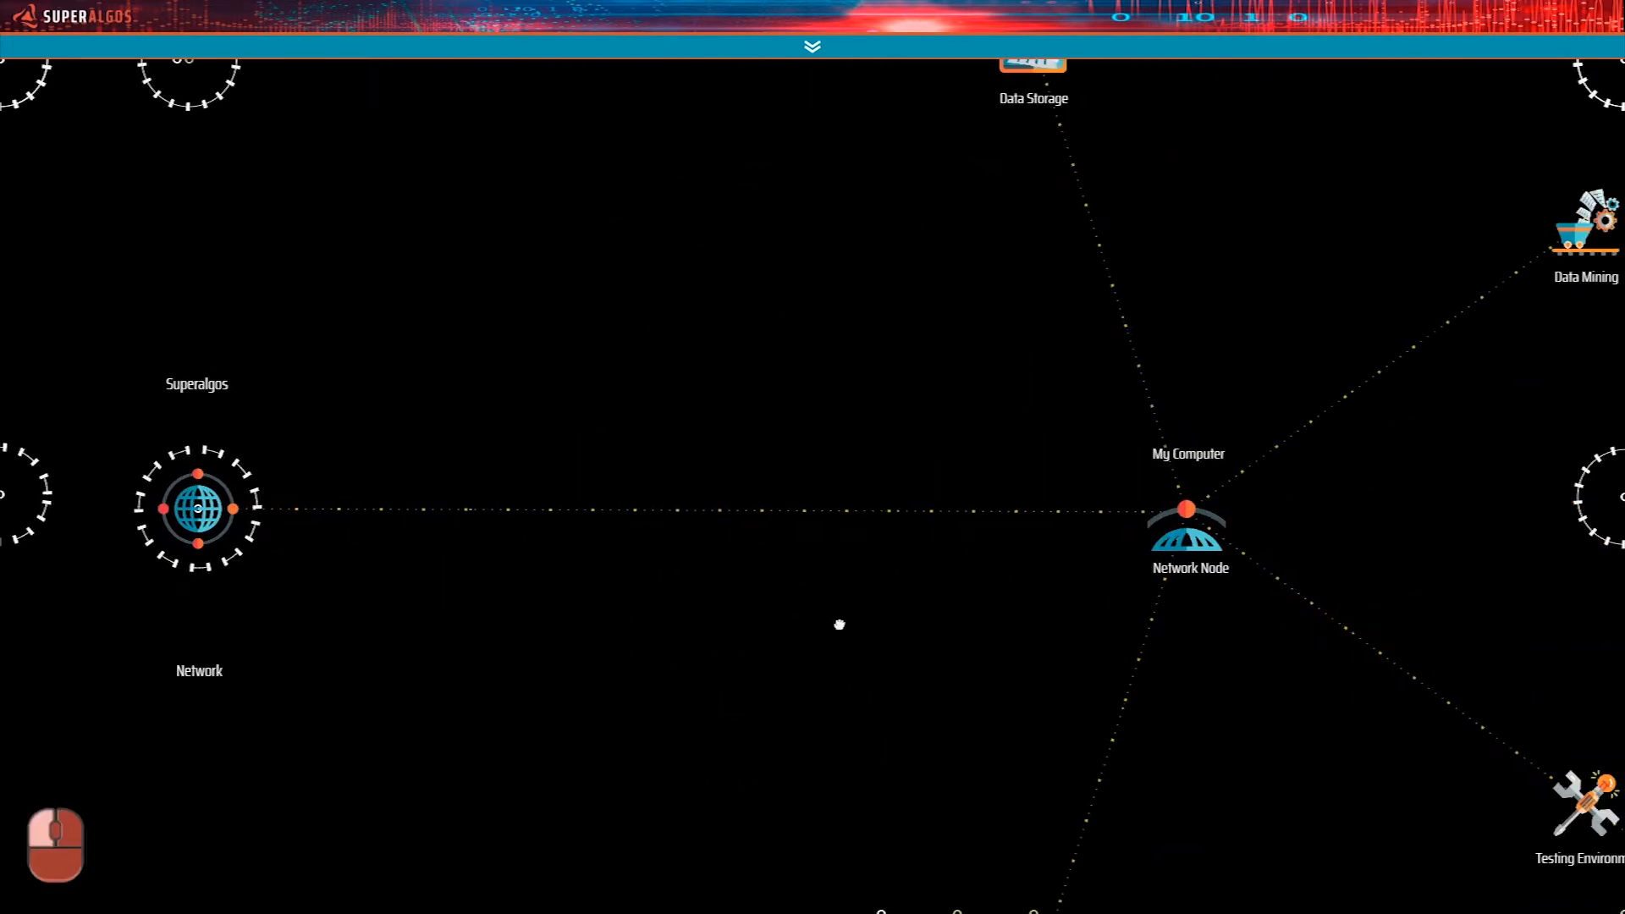
{"action": "left_click_drag", "start_coordinate": [1388, 774], "coordinate": [785, 582]}
{"action": "left_click_drag", "start_coordinate": [954, 773], "coordinate": [736, 536]}
{"action": "left_click_drag", "start_coordinate": [932, 698], "coordinate": [923, 734]}
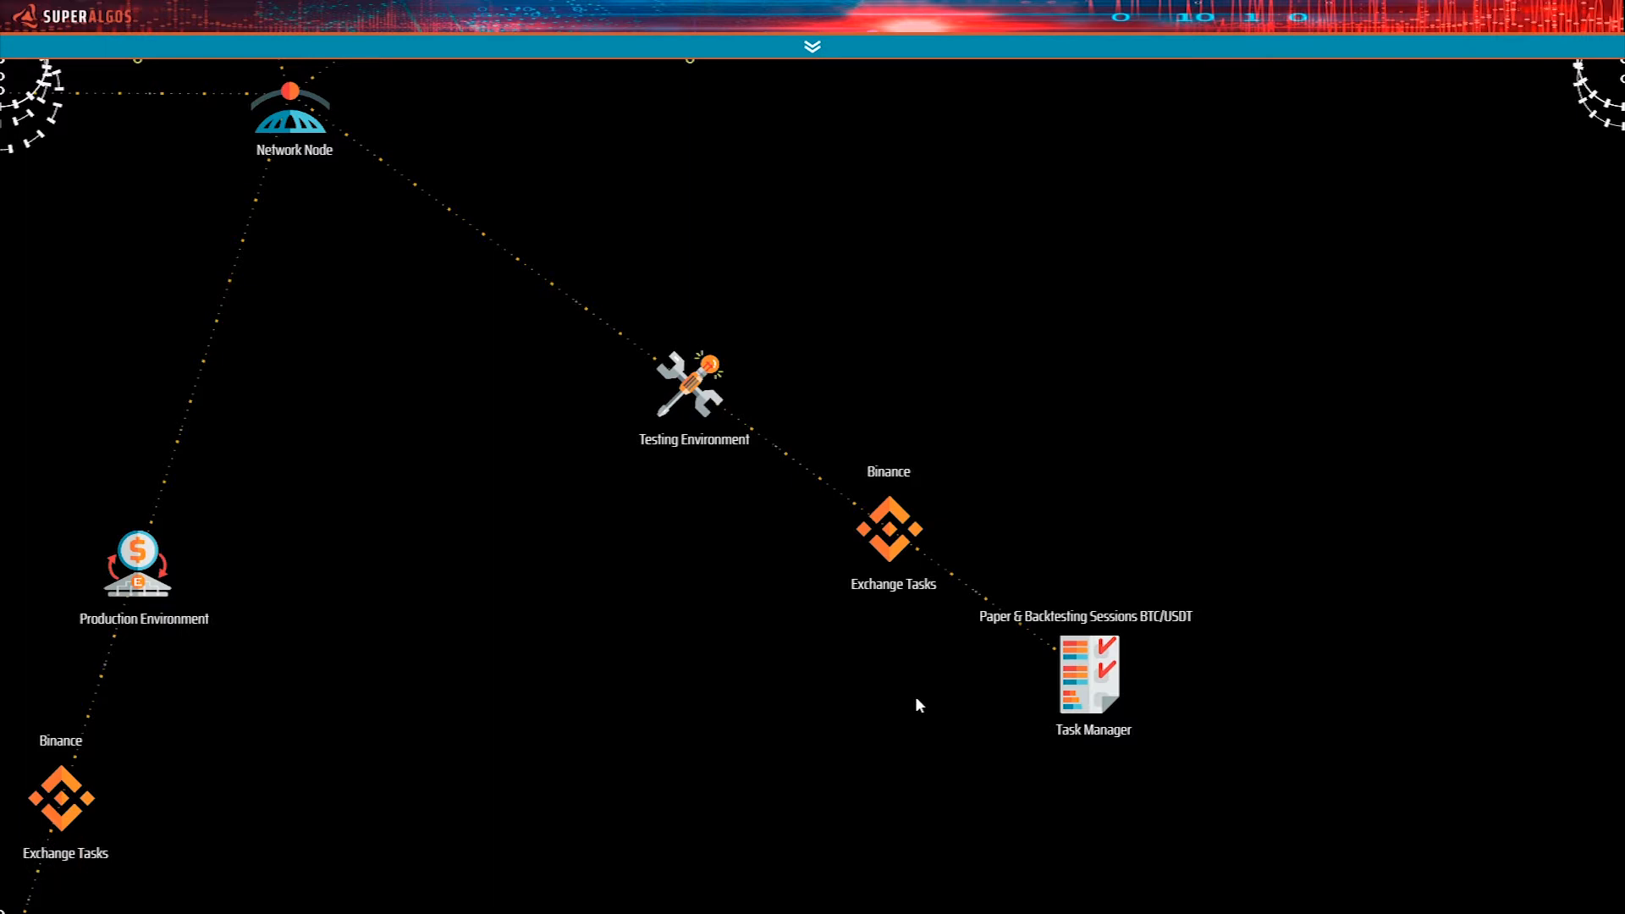
Increase the distance between the Testing Environment and its Binance Exchange Tasks node.
{"action": "mouse_move", "coordinate": [889, 530]}
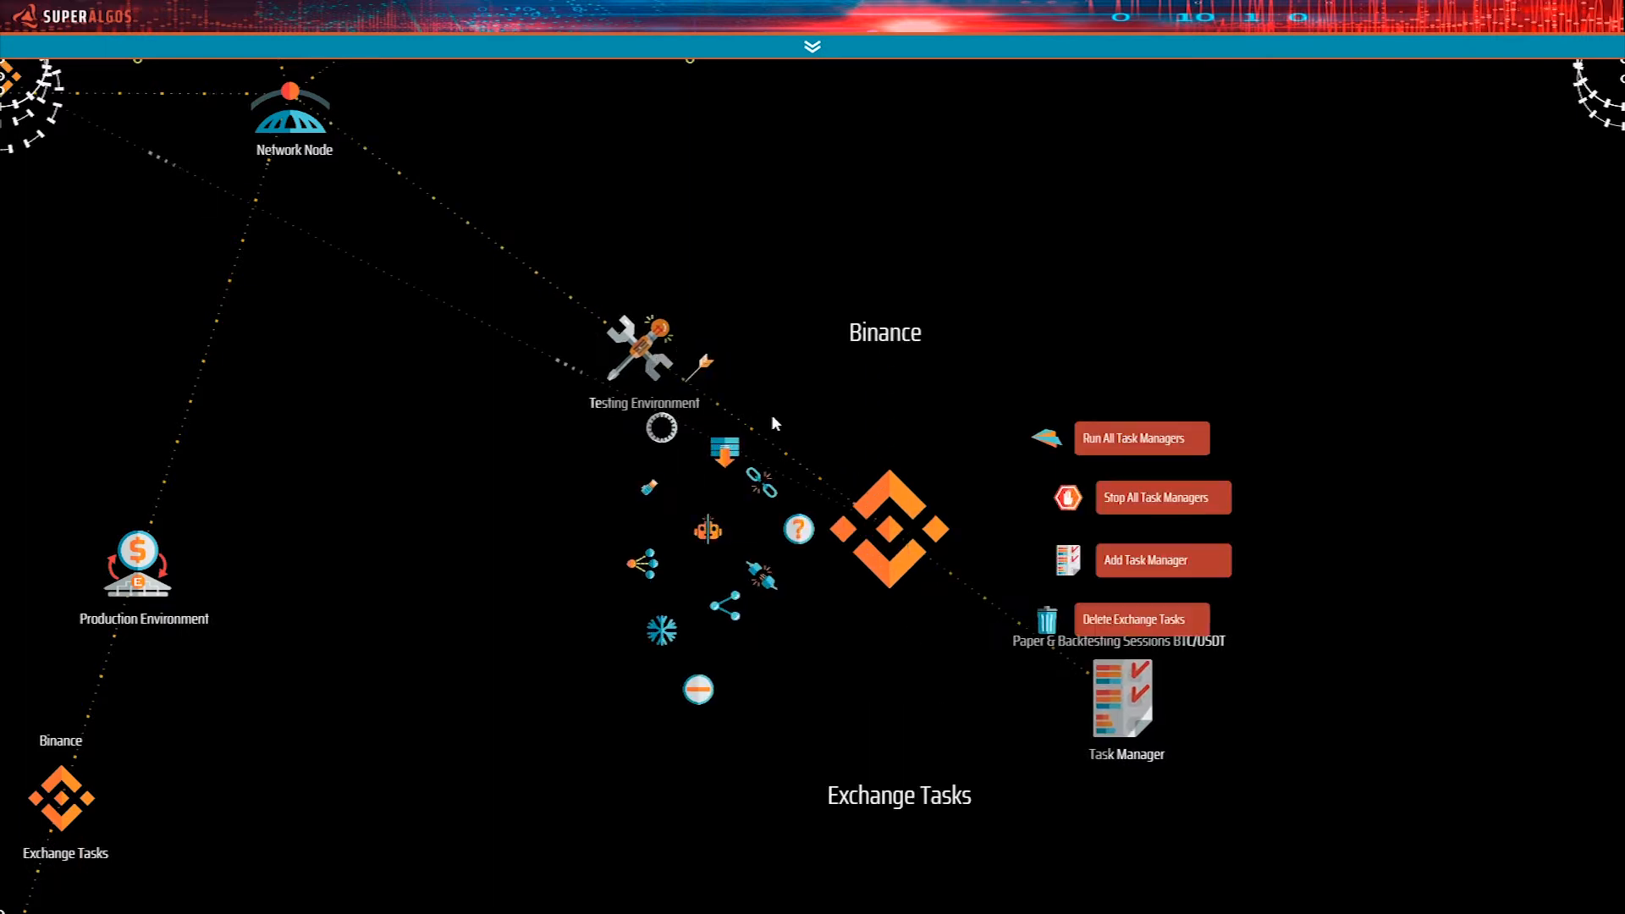
{"action": "left_click", "coordinate": [649, 488]}
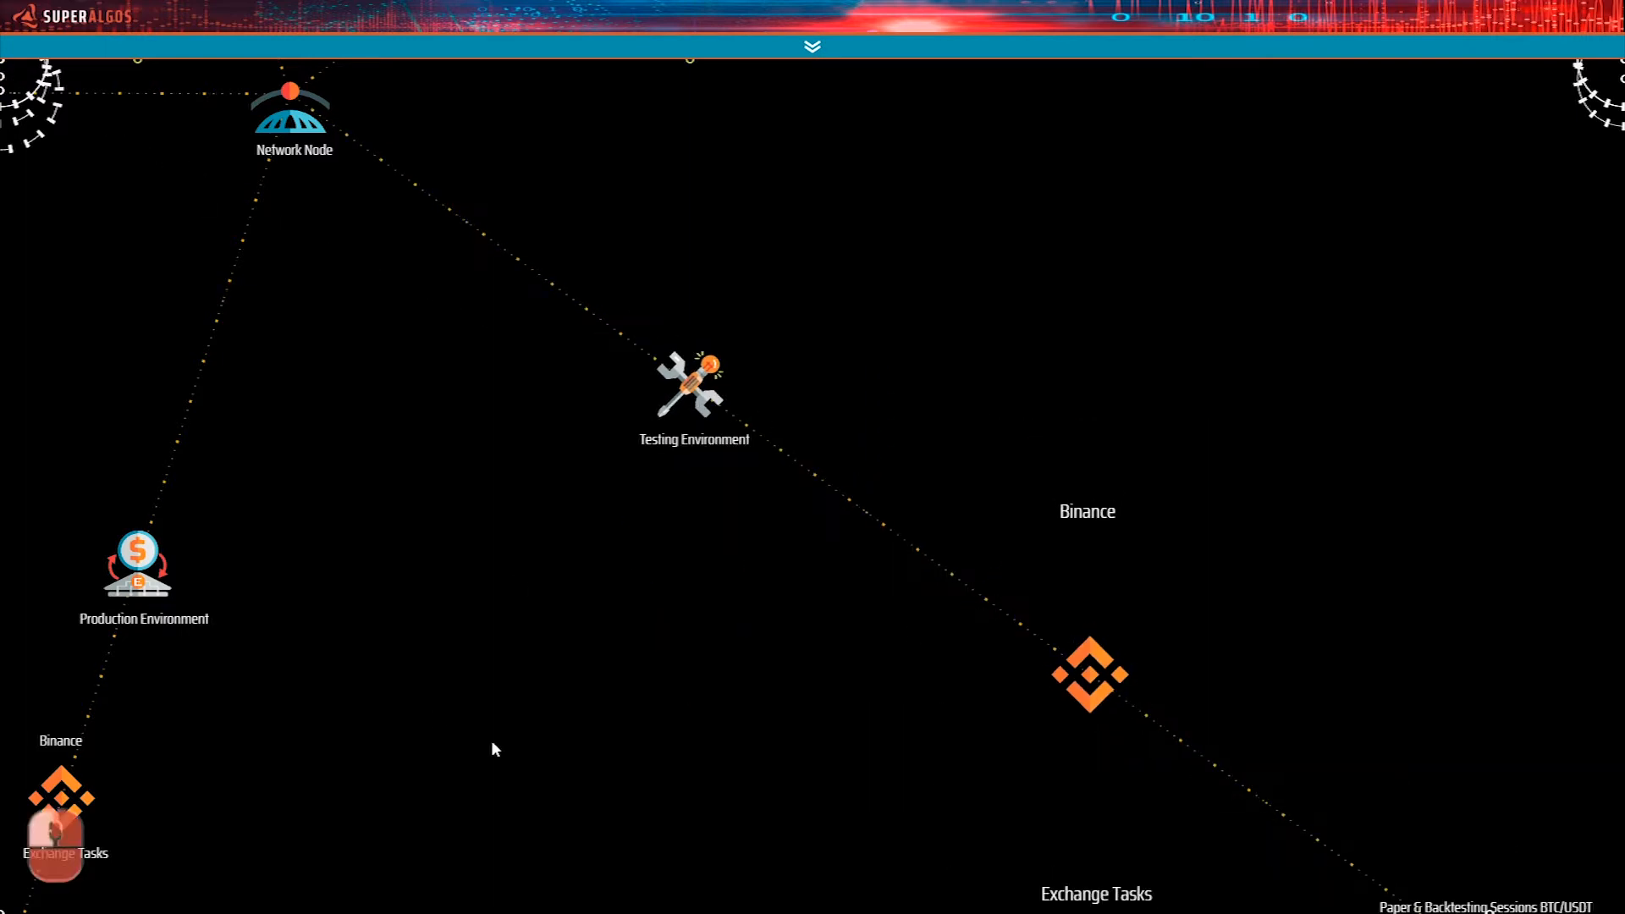
{"action": "left_click_drag", "start_coordinate": [1425, 555], "coordinate": [949, 251]}
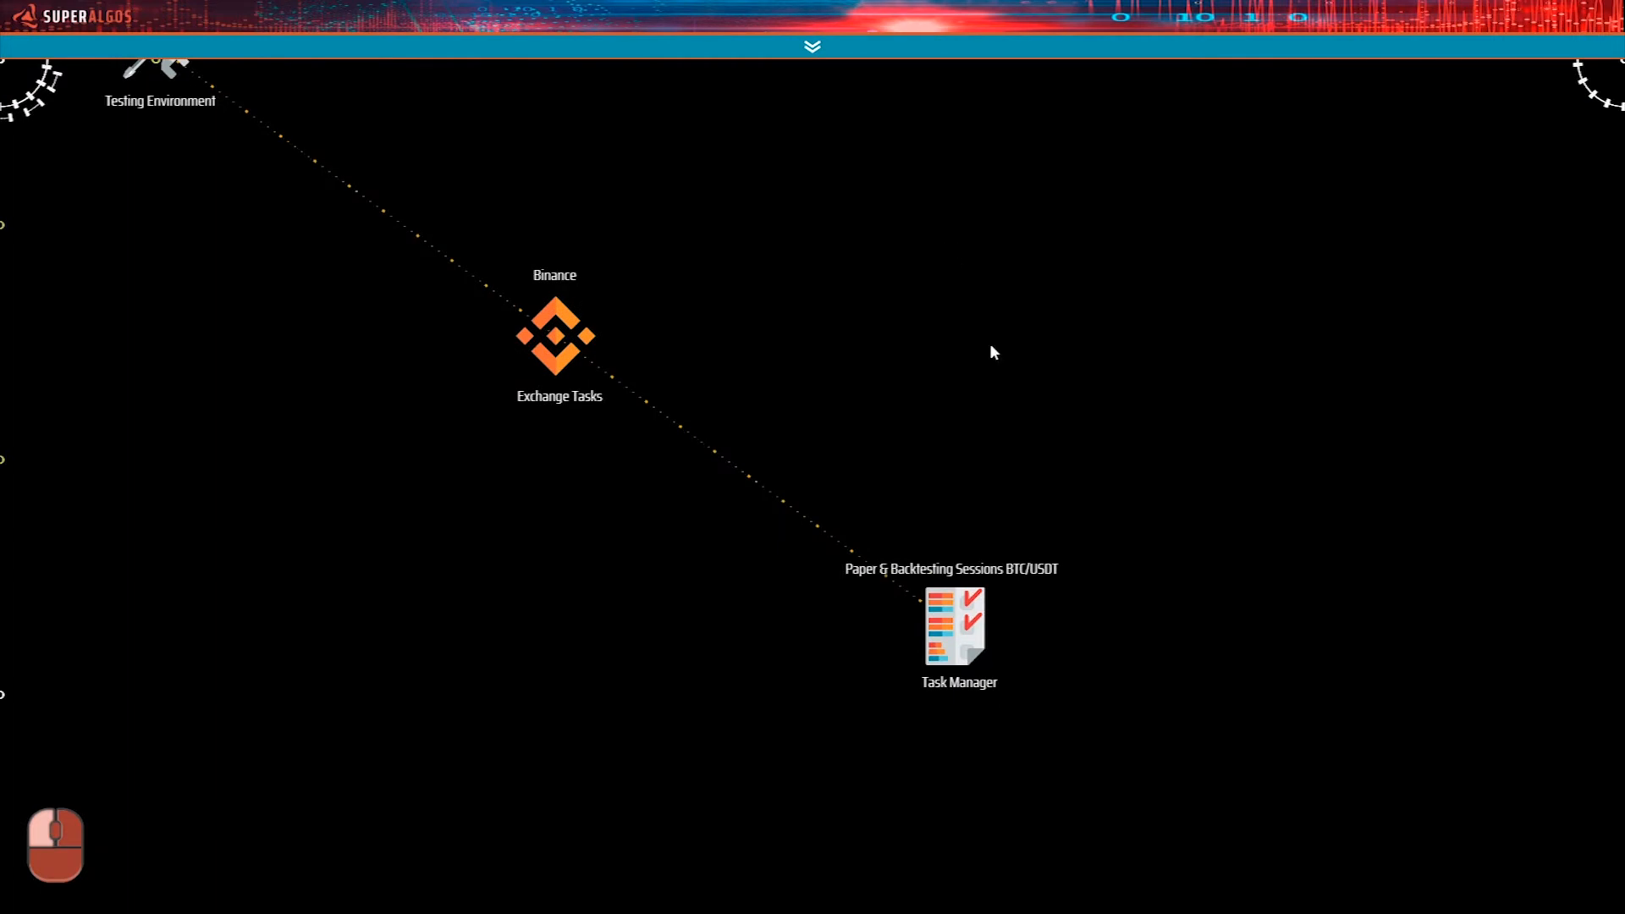
Expand the Paper & Backtesting Sessions BTC/USDT task manager to show its tasks.
{"action": "mouse_move", "coordinate": [851, 430]}
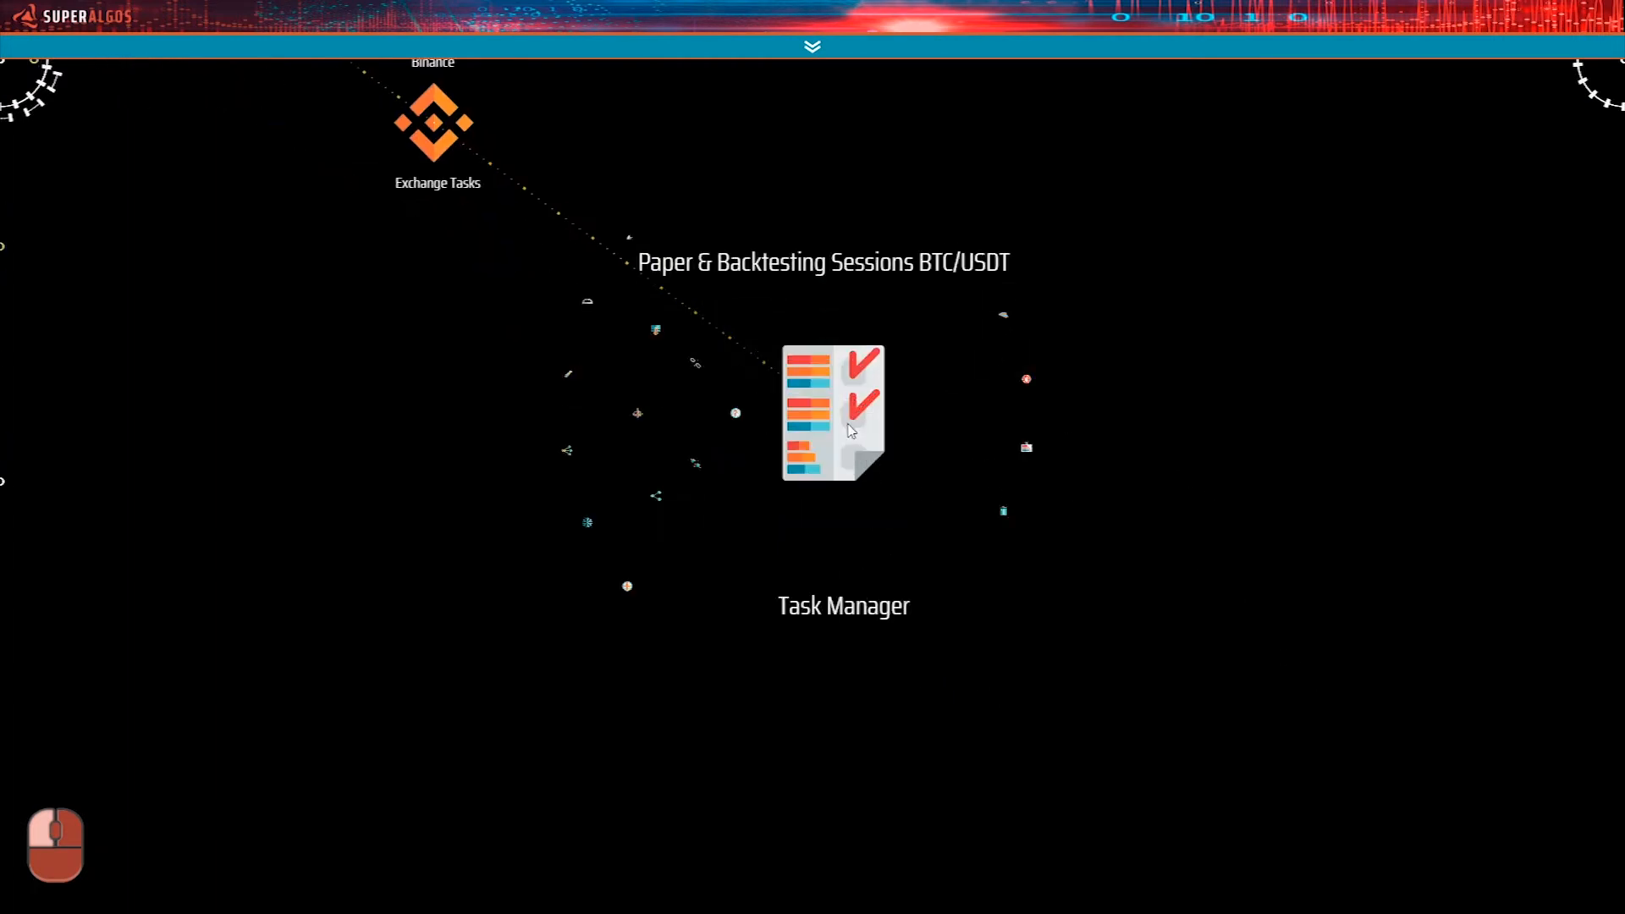
{"action": "left_click", "coordinate": [627, 585]}
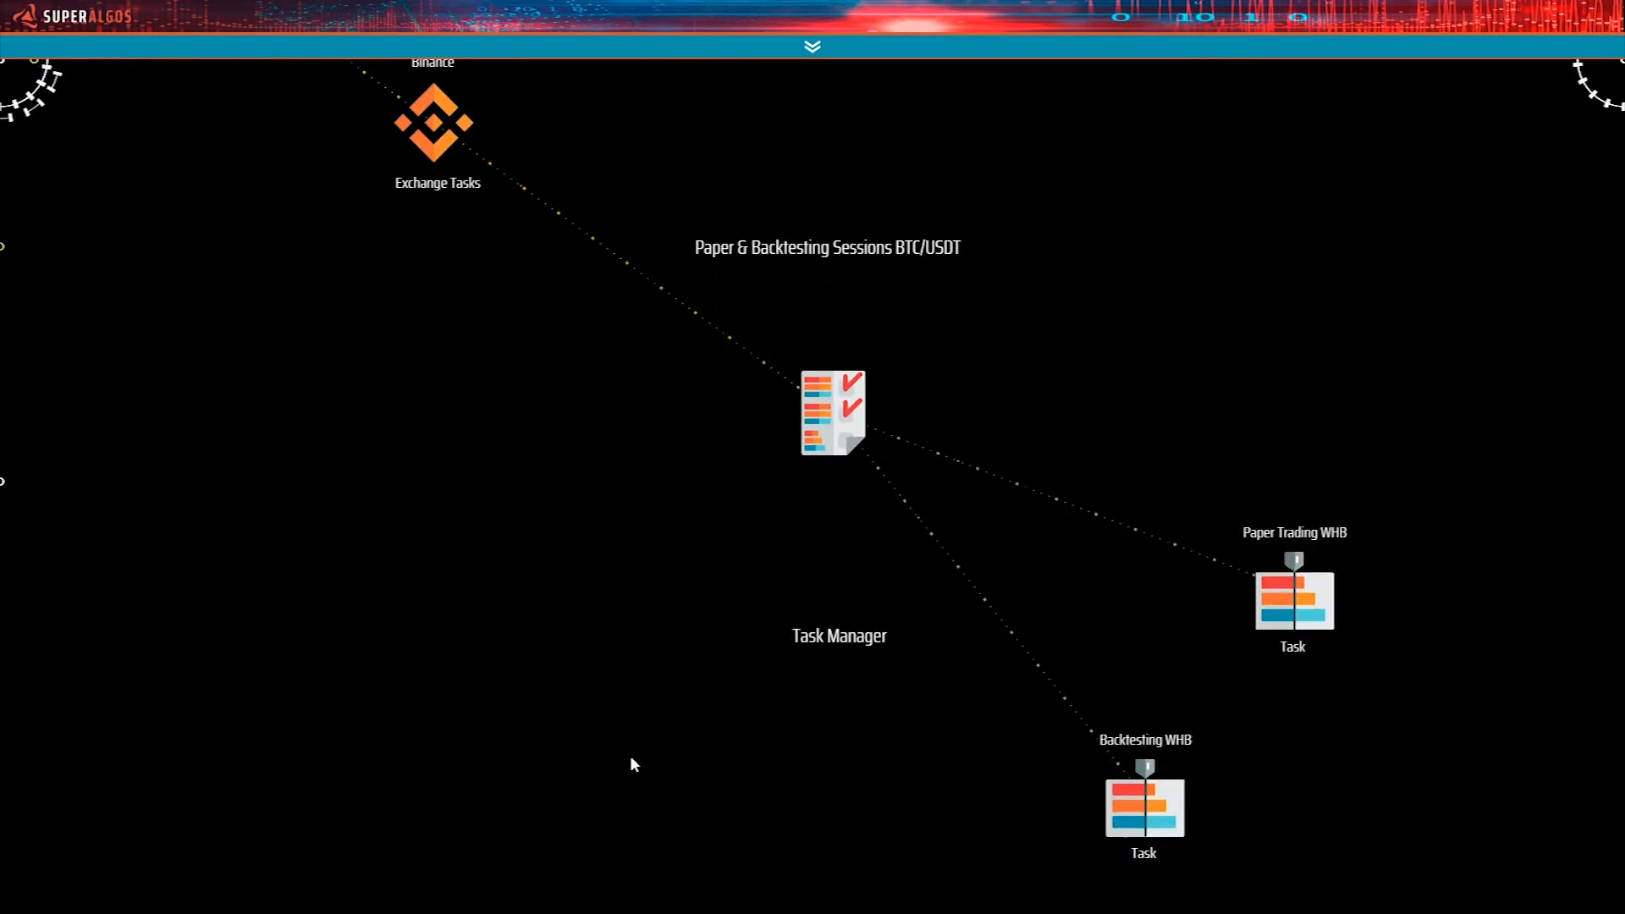
{"action": "left_click_drag", "start_coordinate": [659, 683], "coordinate": [562, 562]}
Expand the Backtesting WHB task to show its trading bot instance, backtesting session and parameters.
{"action": "mouse_move", "coordinate": [964, 555]}
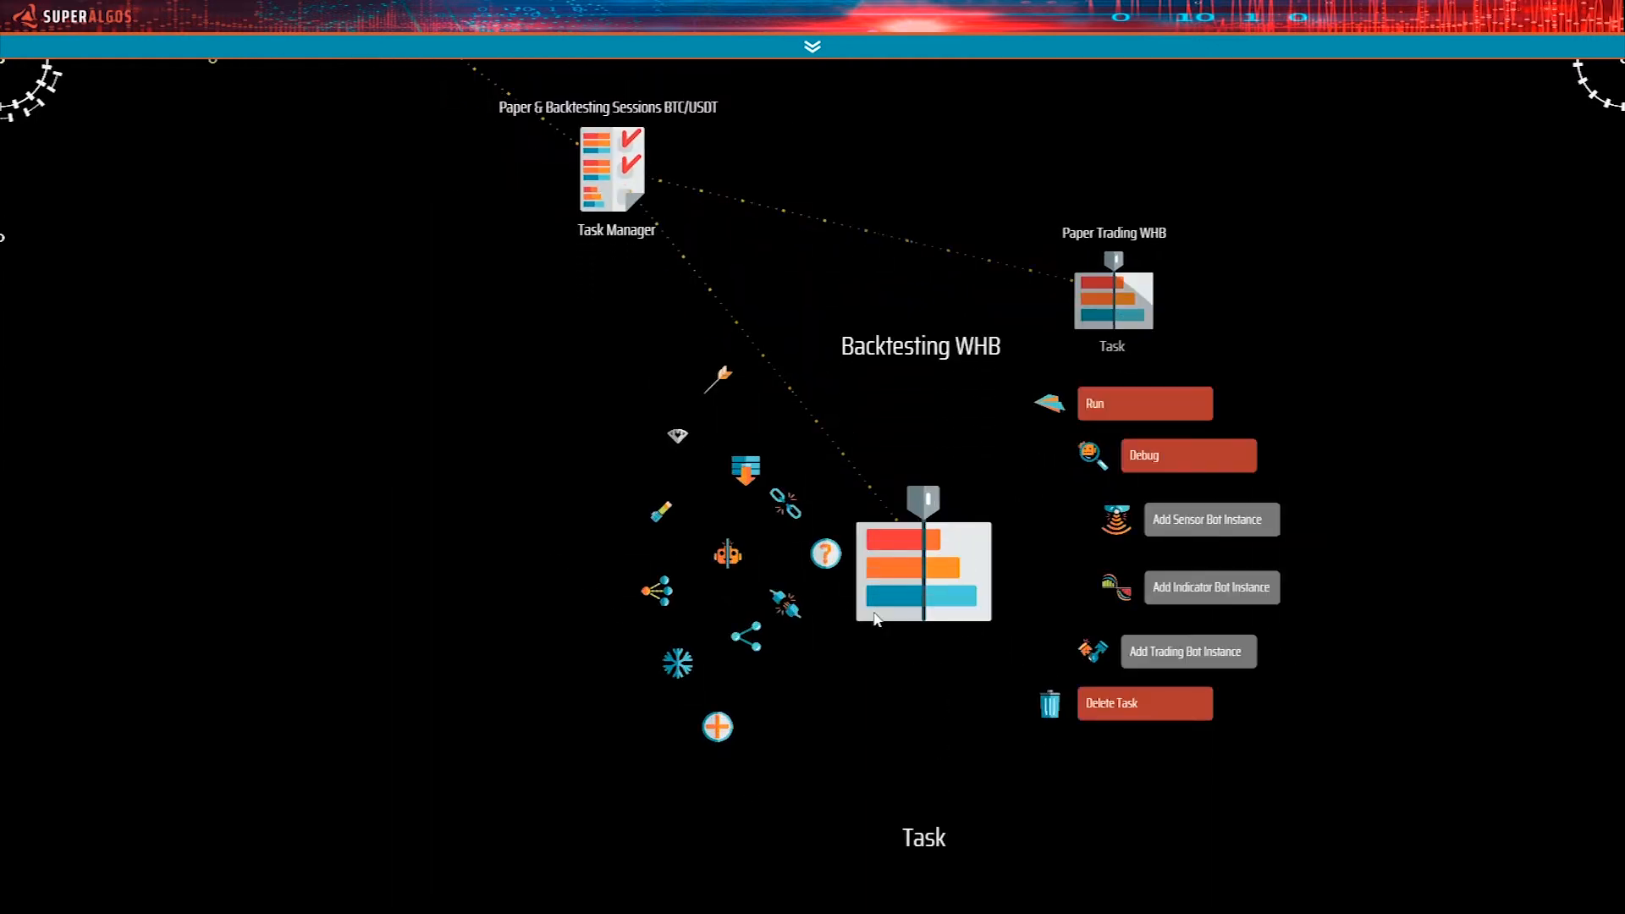
{"action": "left_click", "coordinate": [1093, 650]}
{"action": "left_click_drag", "start_coordinate": [624, 773], "coordinate": [455, 520]}
{"action": "left_click_drag", "start_coordinate": [657, 674], "coordinate": [507, 617]}
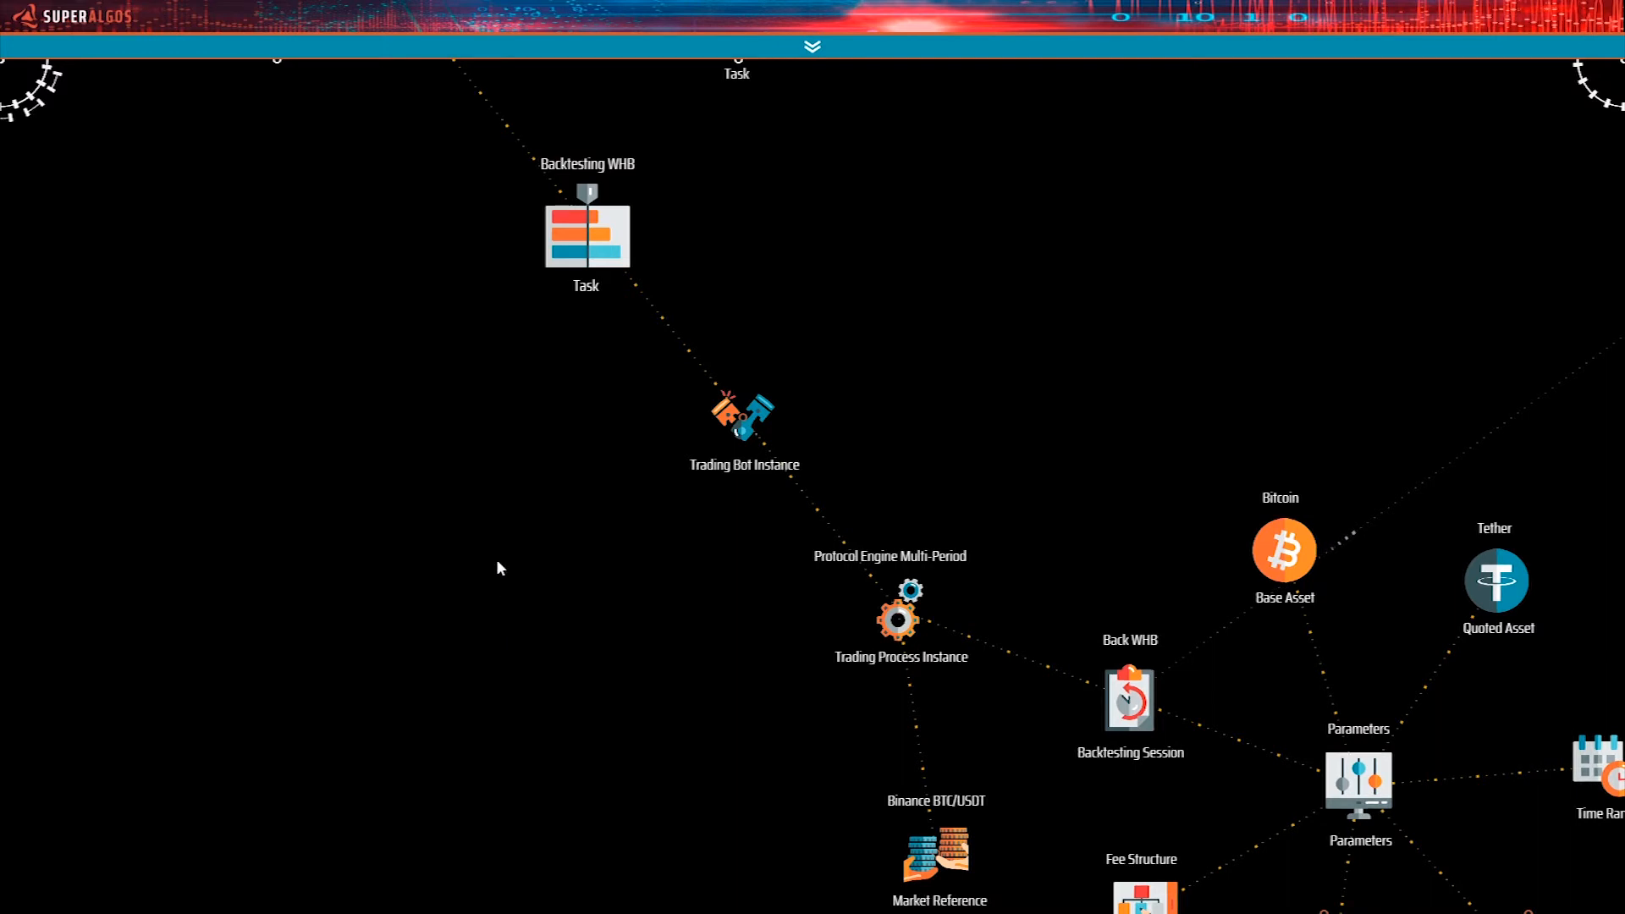
Return to the My Computer network node and expand its Data Storage node.
{"action": "left_click_drag", "start_coordinate": [602, 621], "coordinate": [736, 711]}
{"action": "left_click_drag", "start_coordinate": [526, 493], "coordinate": [863, 786]}
{"action": "left_click_drag", "start_coordinate": [541, 352], "coordinate": [910, 906]}
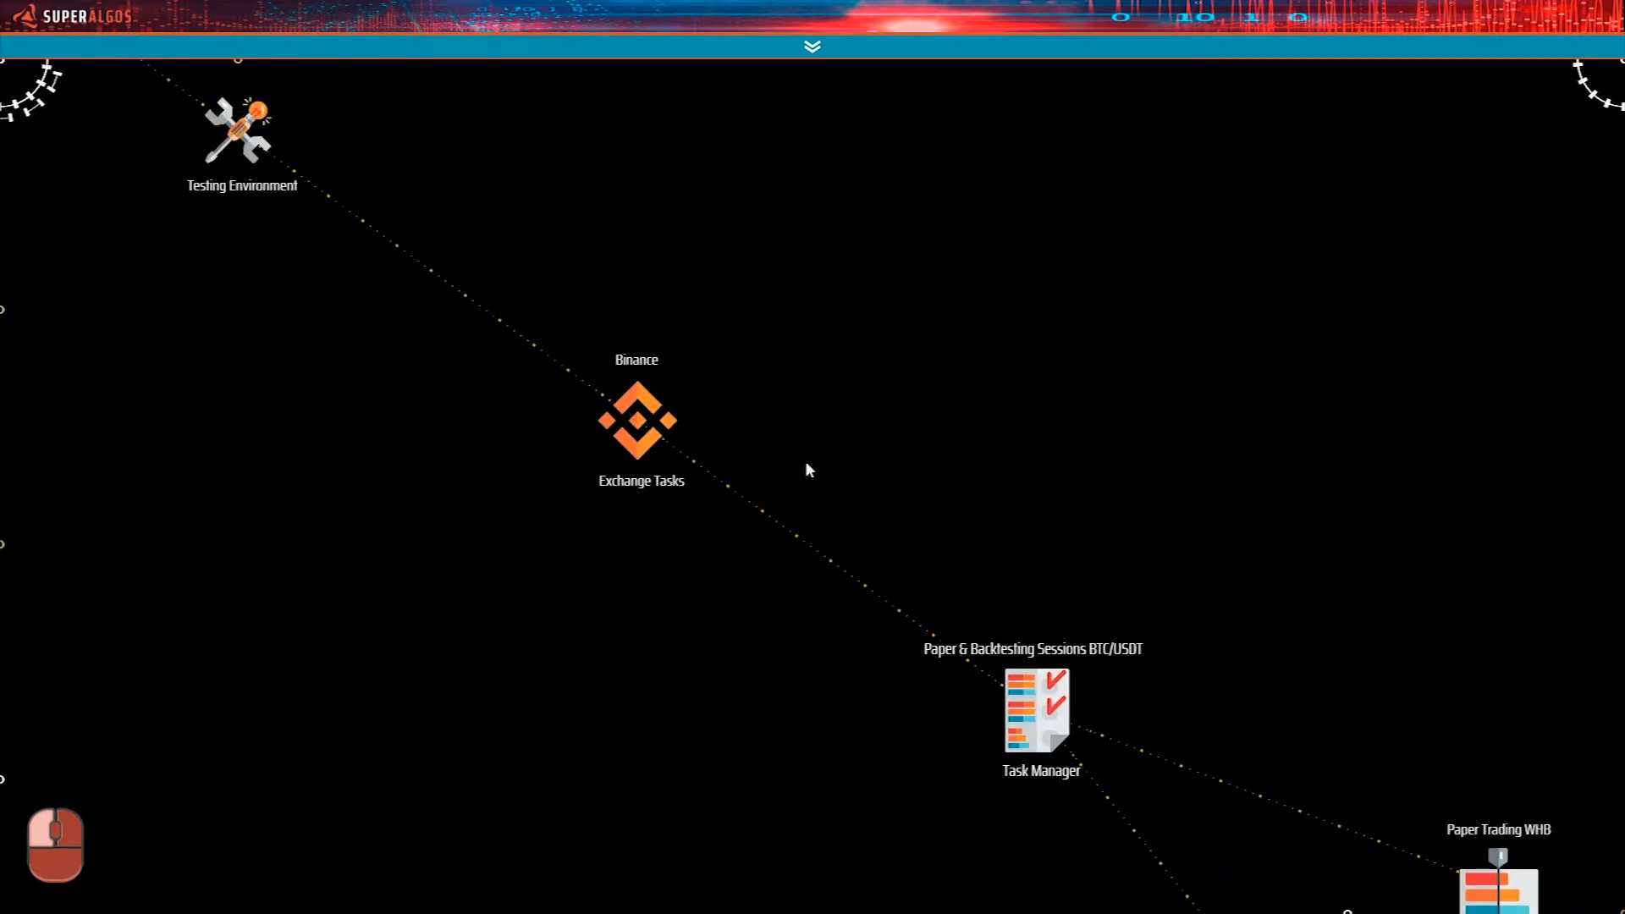
{"action": "left_click_drag", "start_coordinate": [665, 255], "coordinate": [921, 820]}
{"action": "left_click_drag", "start_coordinate": [466, 359], "coordinate": [987, 762]}
{"action": "left_click_drag", "start_coordinate": [693, 455], "coordinate": [972, 657]}
{"action": "mouse_move", "coordinate": [830, 606]}
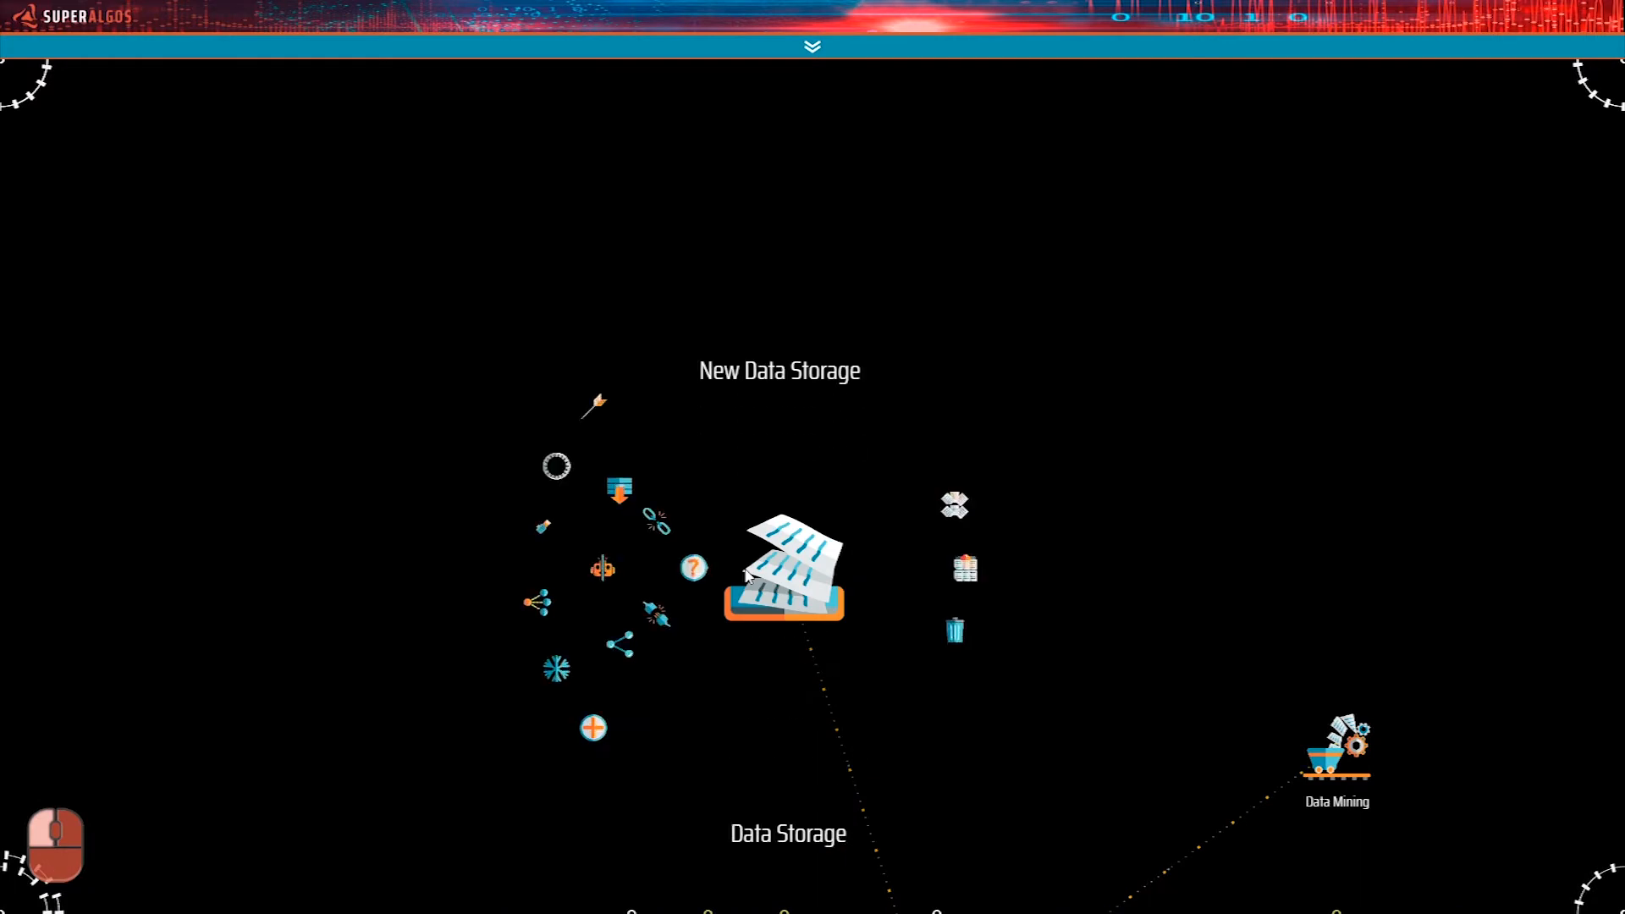
{"action": "left_click", "coordinate": [595, 725]}
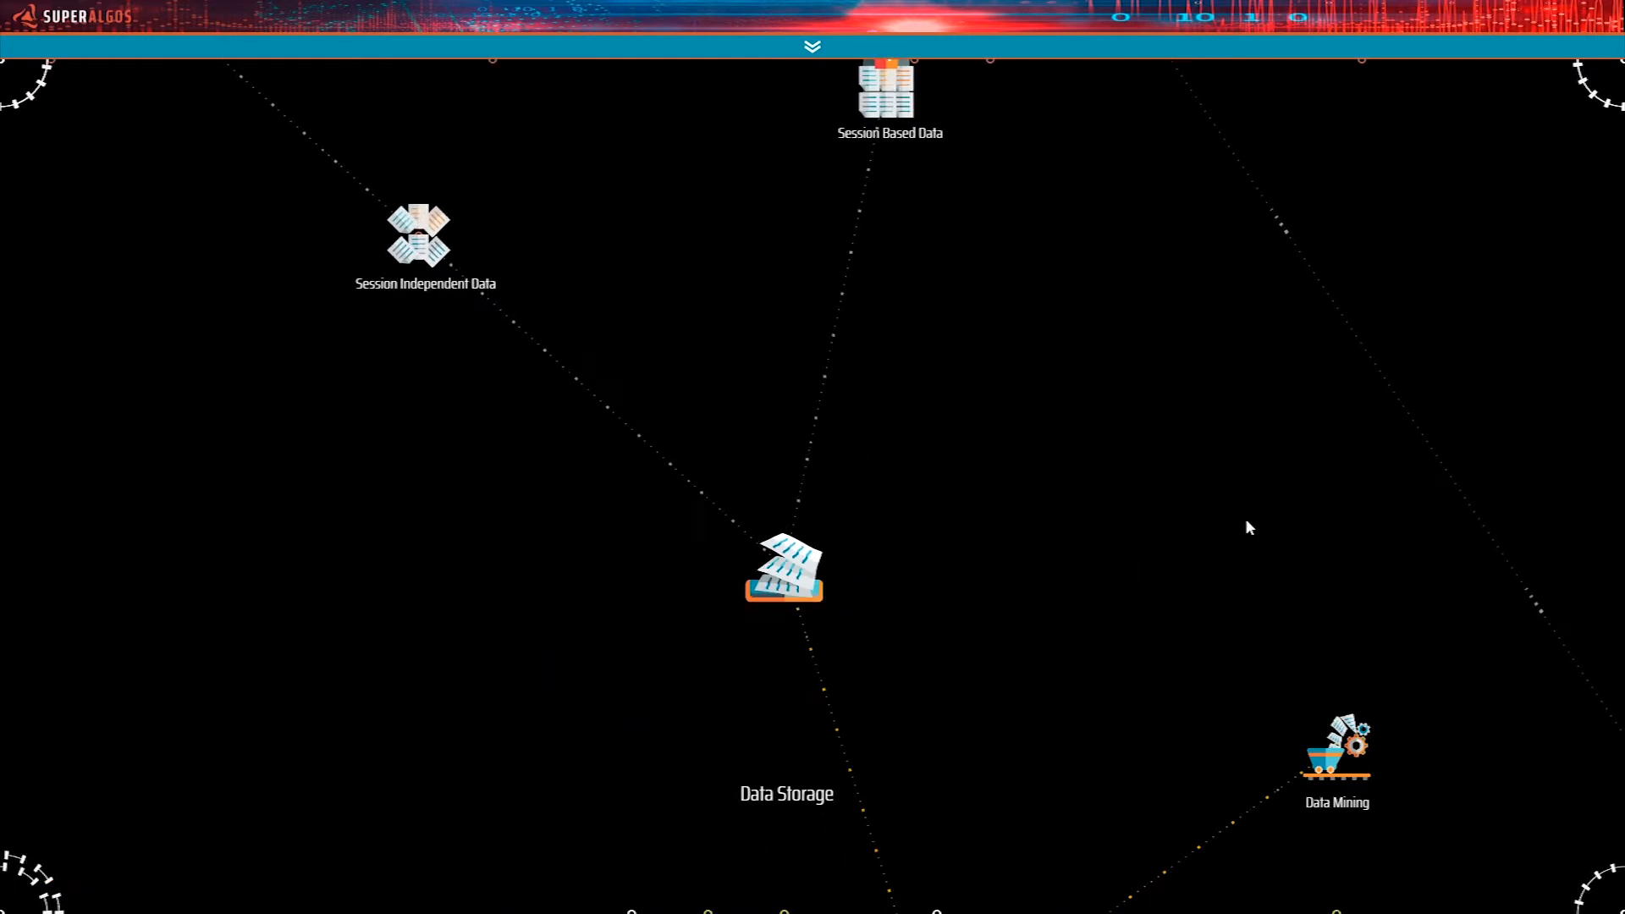
Examine the Session Independent Data and Session Based Data branches, including the session references under Binance Exchange Sessions.
{"action": "left_click_drag", "start_coordinate": [1133, 344], "coordinate": [1092, 675]}
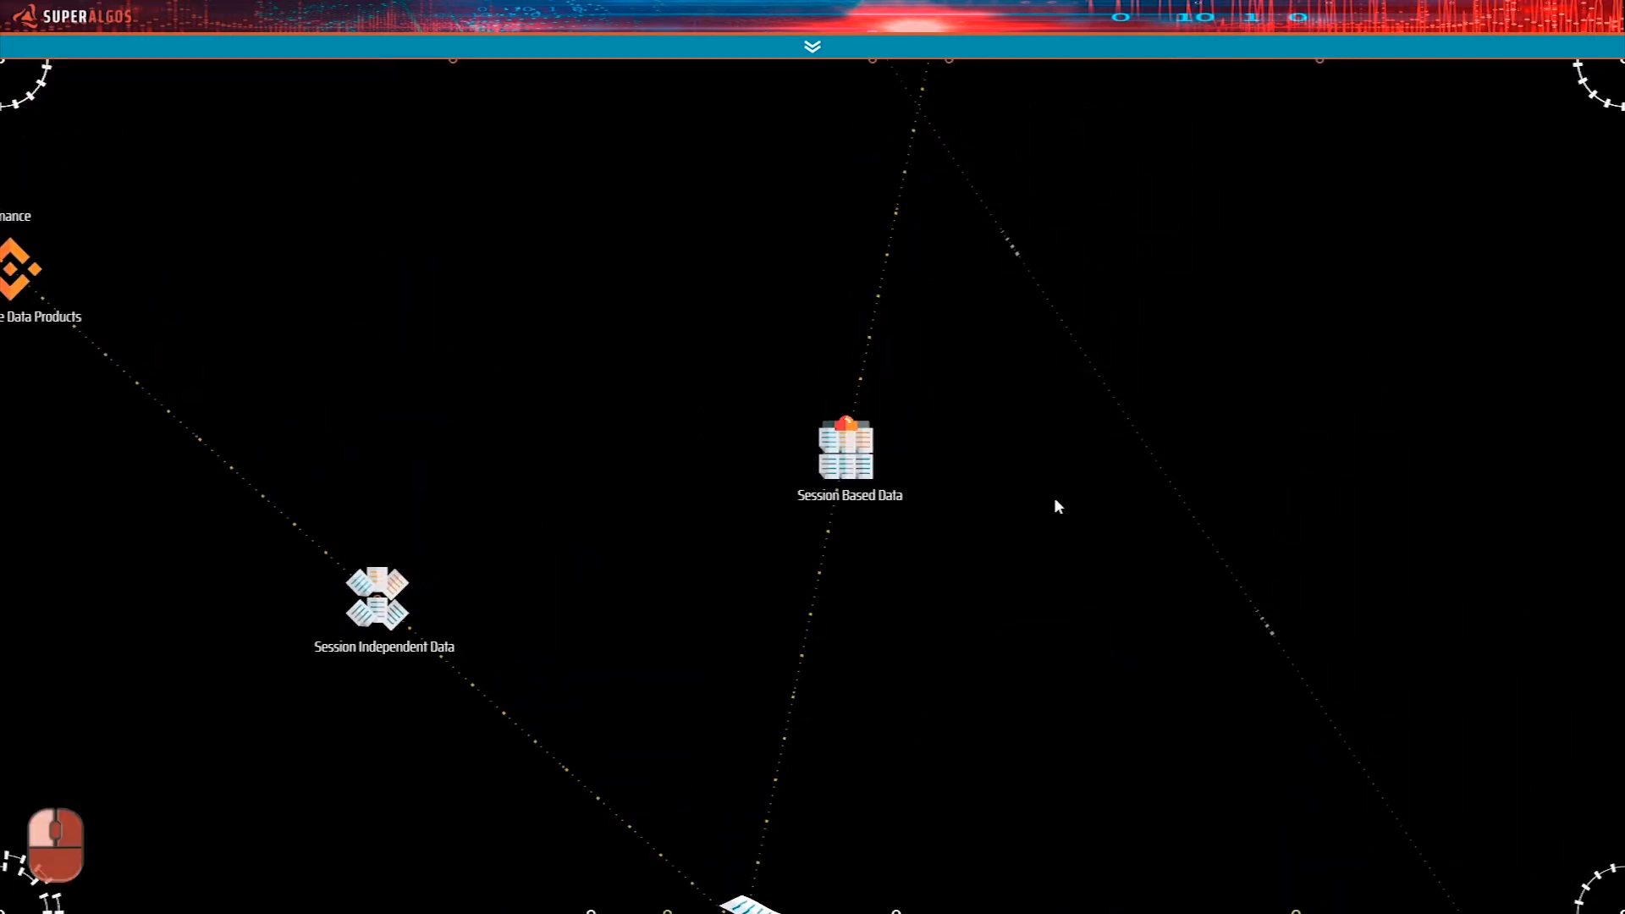
{"action": "left_click_drag", "start_coordinate": [1055, 504], "coordinate": [1056, 635]}
{"action": "left_click_drag", "start_coordinate": [1046, 513], "coordinate": [1135, 508]}
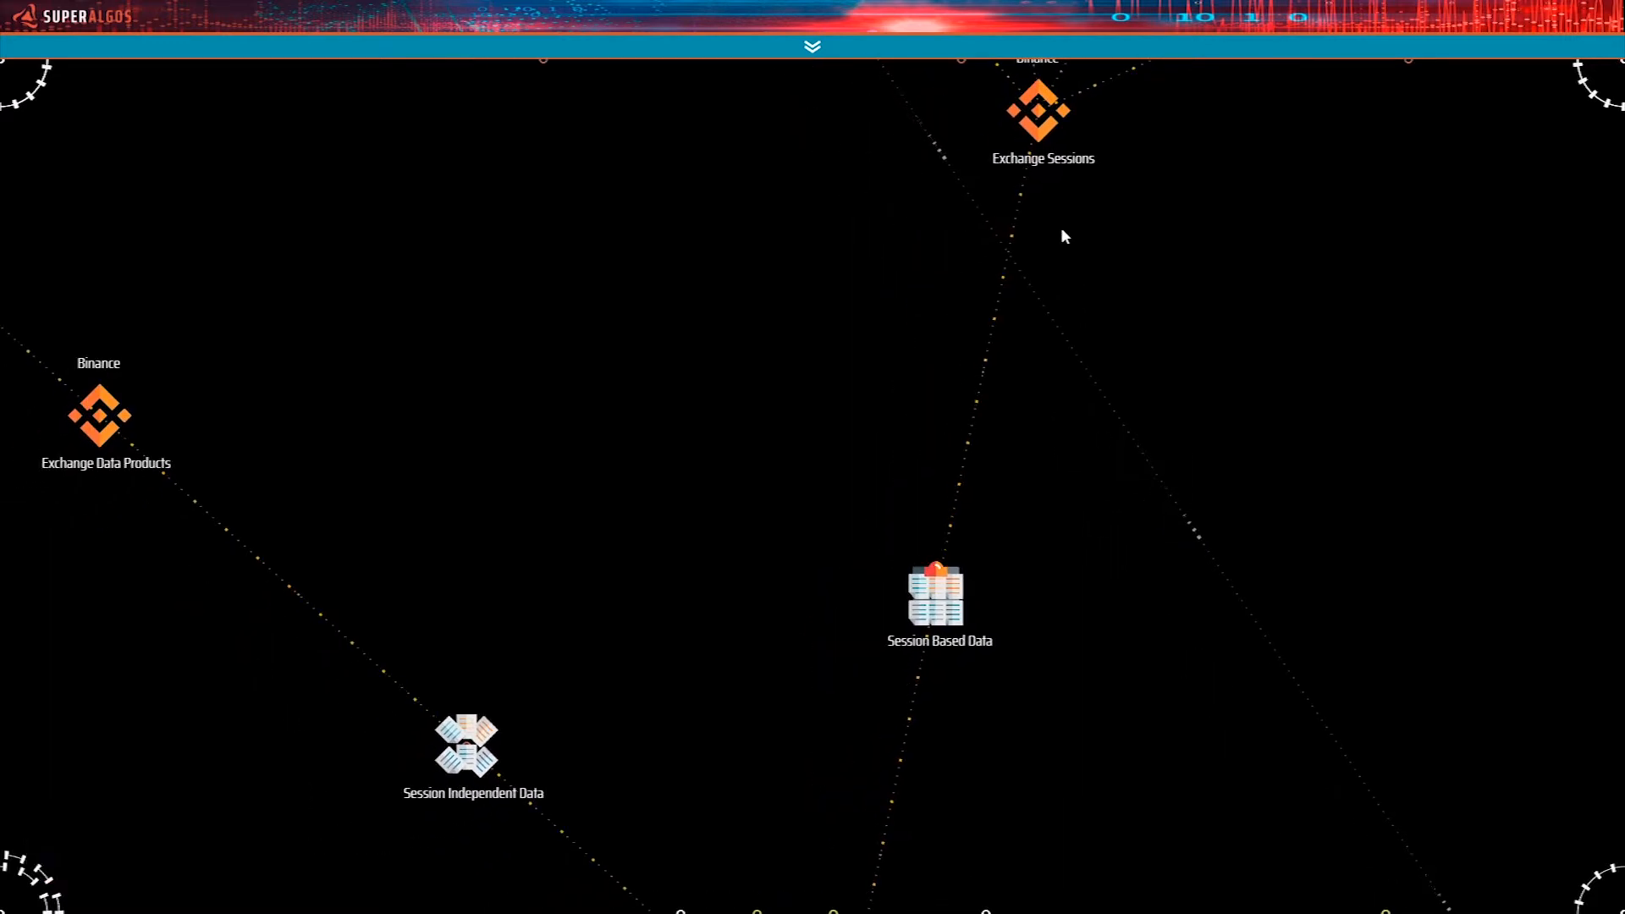
{"action": "left_click_drag", "start_coordinate": [764, 777], "coordinate": [765, 418]}
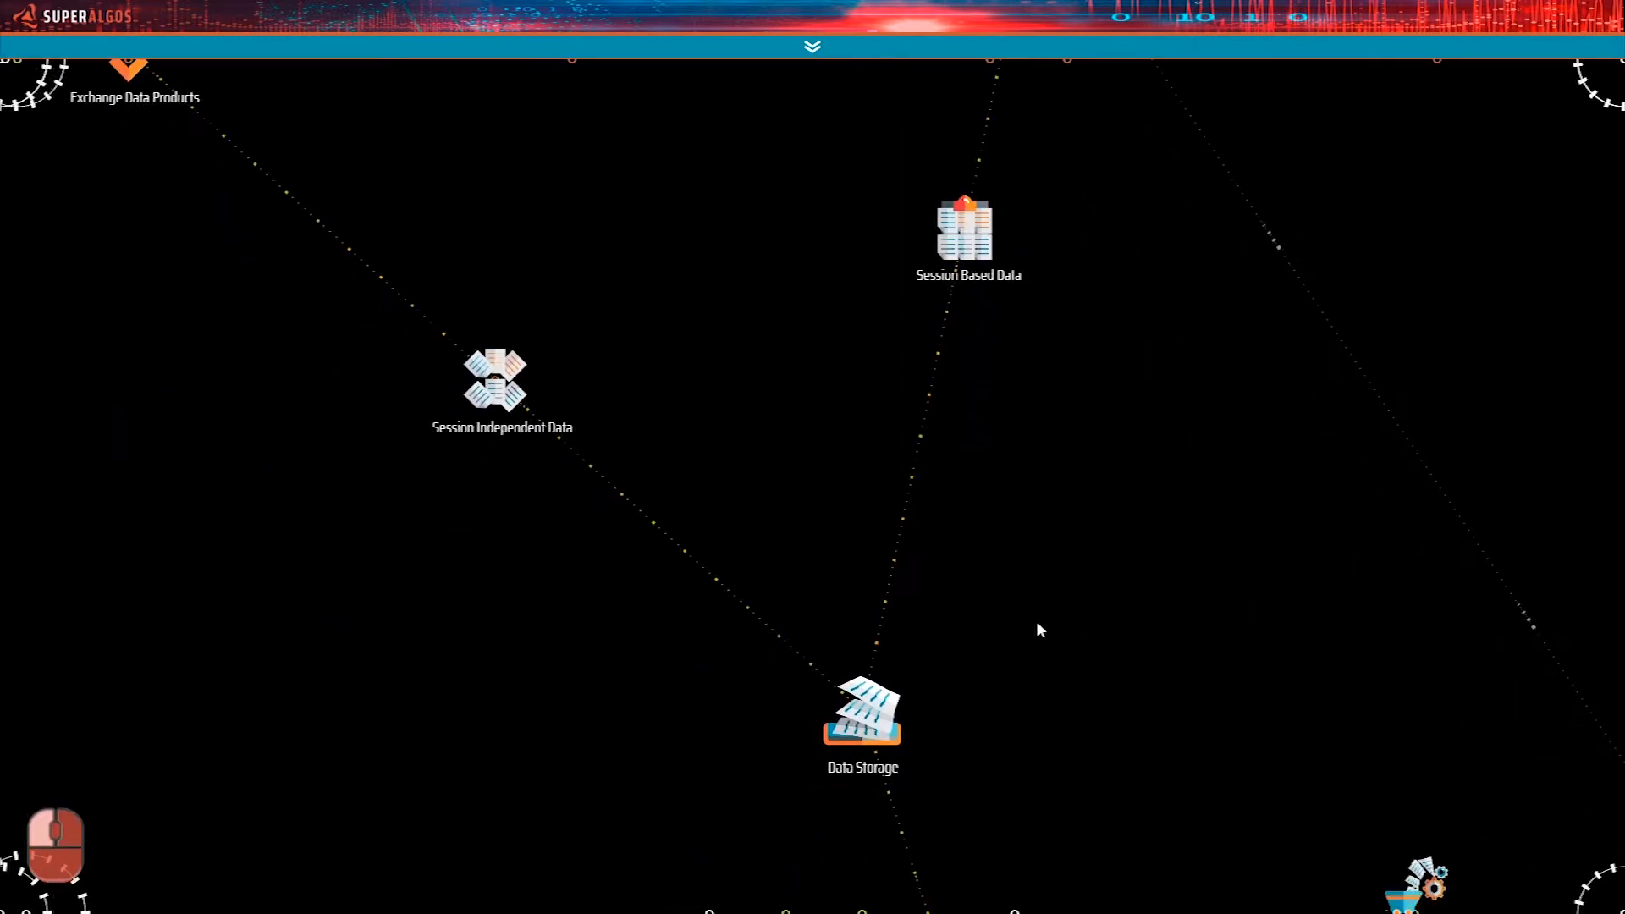
{"action": "left_click_drag", "start_coordinate": [805, 388], "coordinate": [817, 512]}
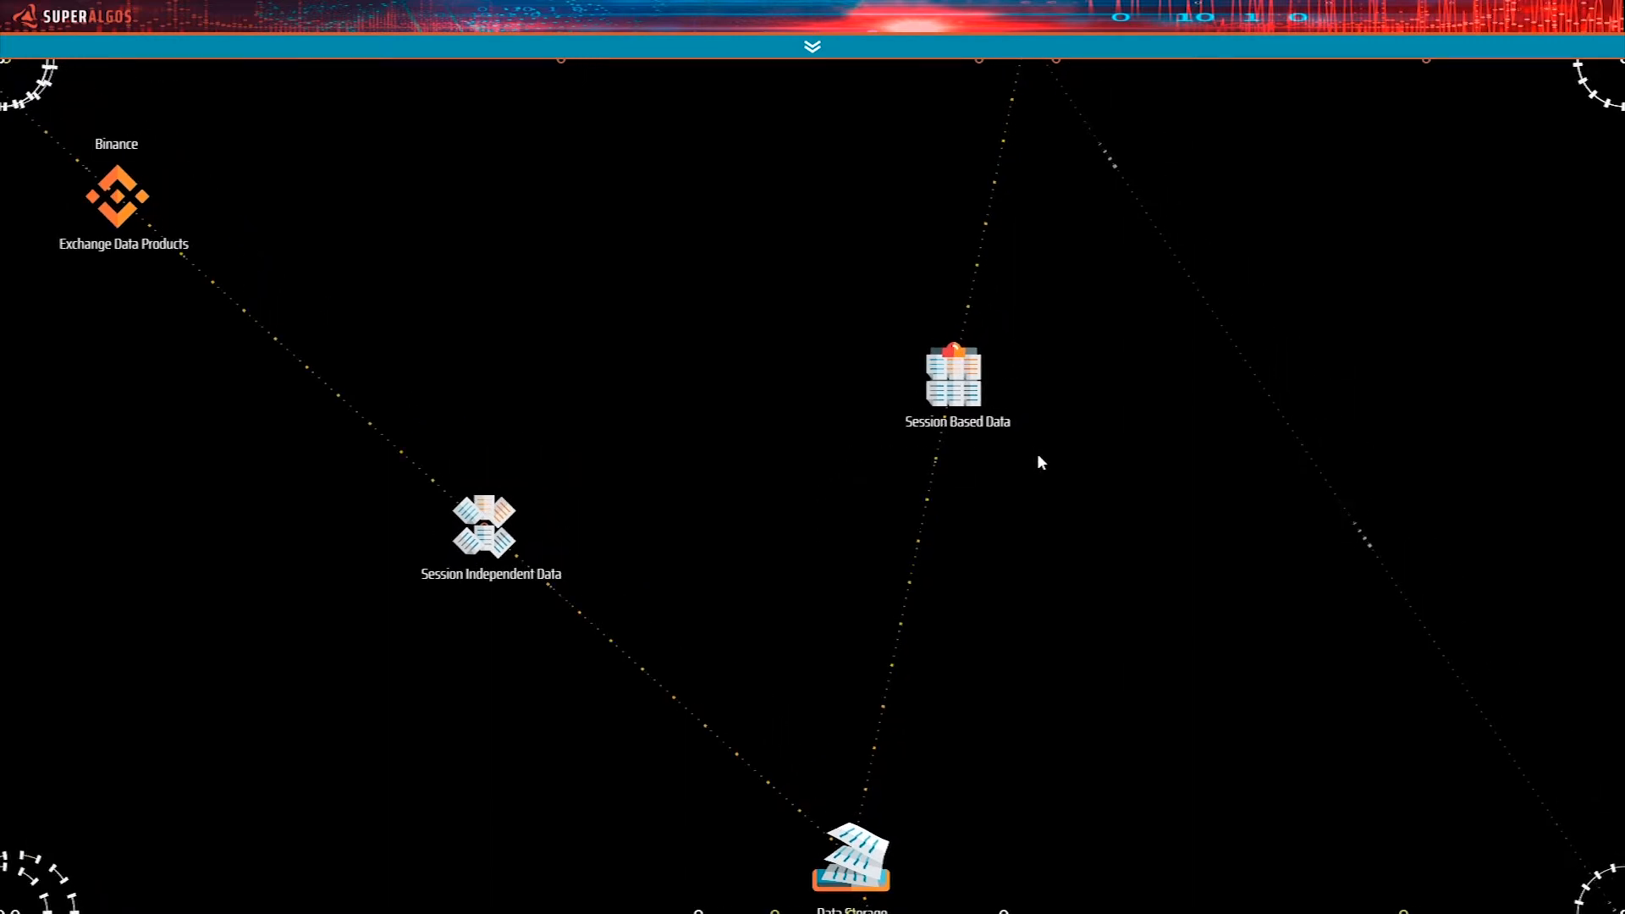
{"action": "left_click_drag", "start_coordinate": [1092, 428], "coordinate": [1030, 522]}
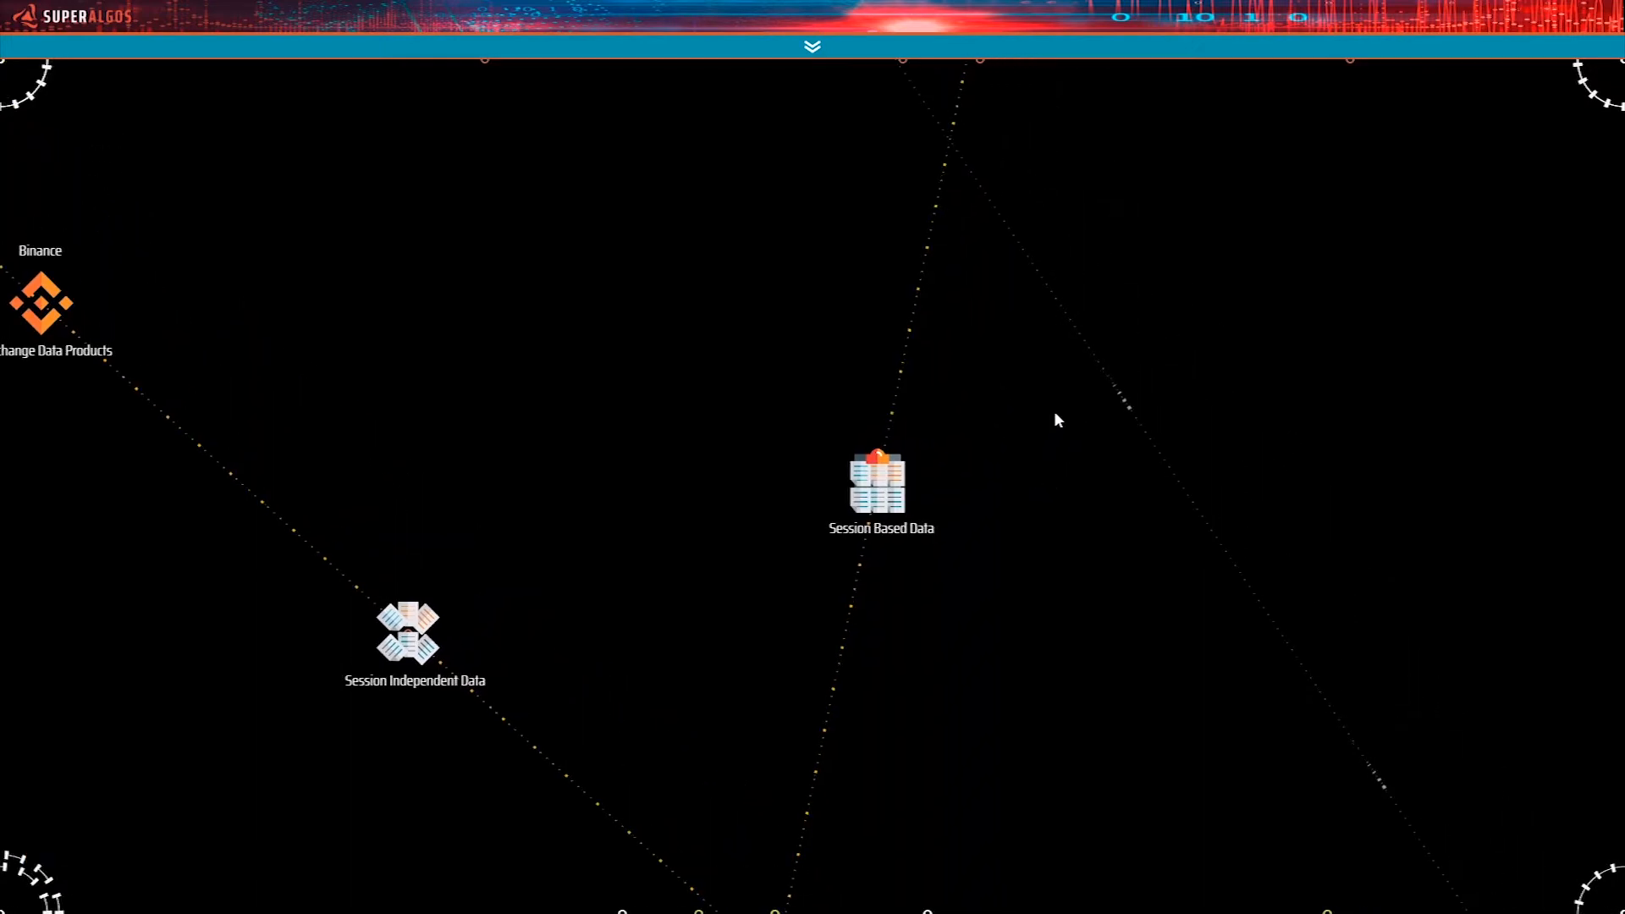
{"action": "left_click_drag", "start_coordinate": [1097, 238], "coordinate": [1074, 370]}
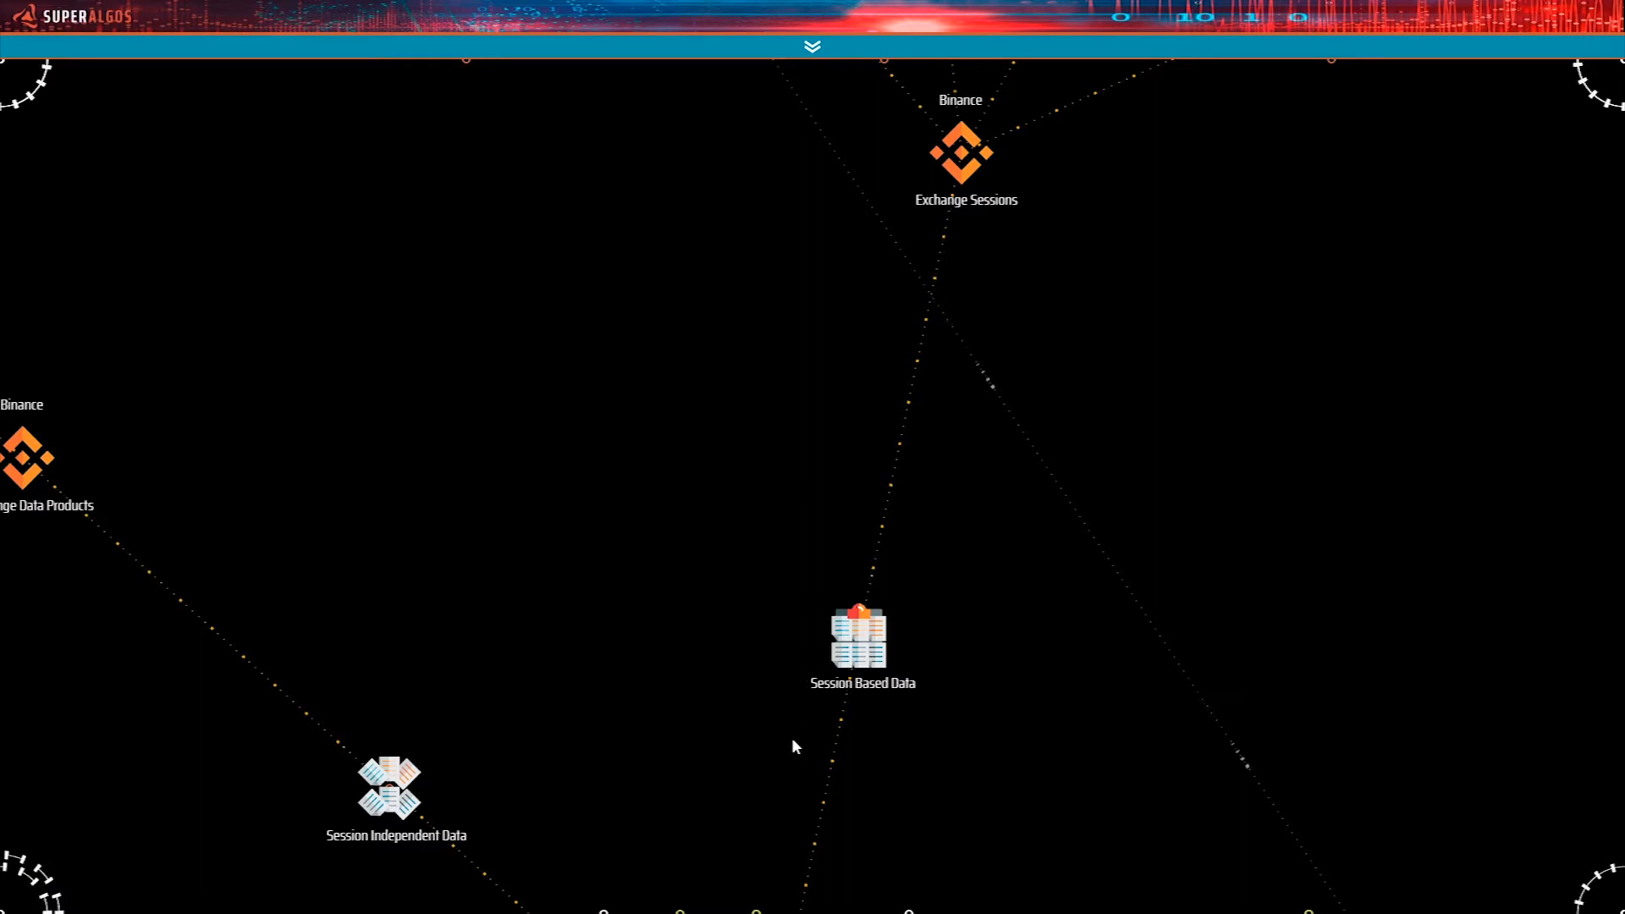
{"action": "left_click_drag", "start_coordinate": [1023, 482], "coordinate": [987, 769]}
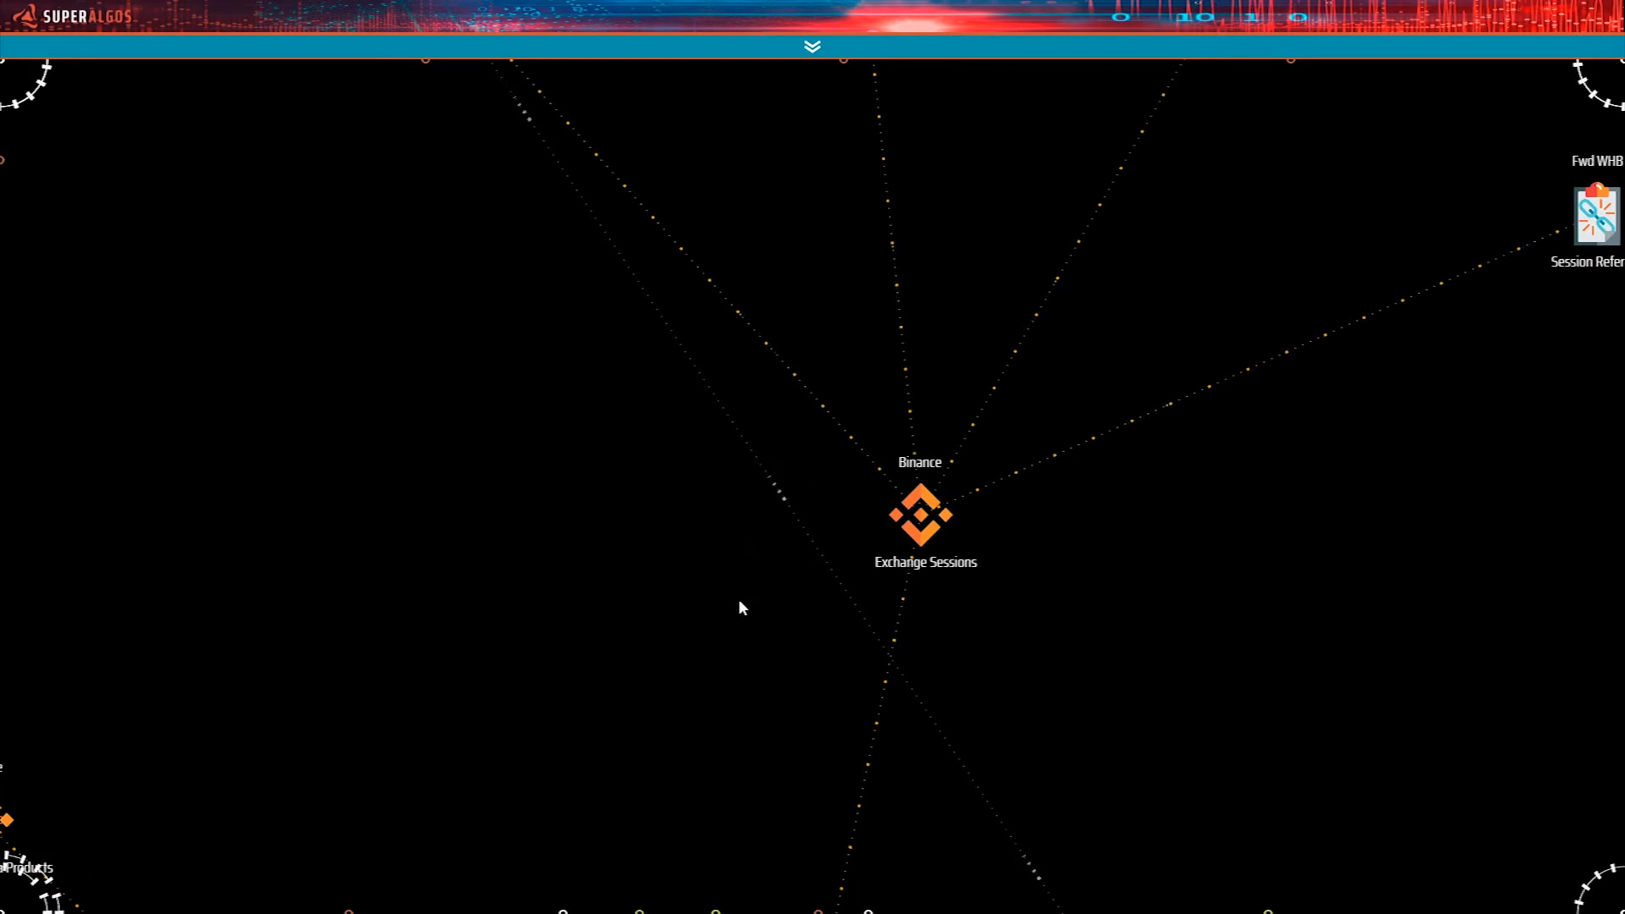
{"action": "left_click_drag", "start_coordinate": [1141, 533], "coordinate": [1154, 775]}
{"action": "left_click_drag", "start_coordinate": [726, 367], "coordinate": [942, 480]}
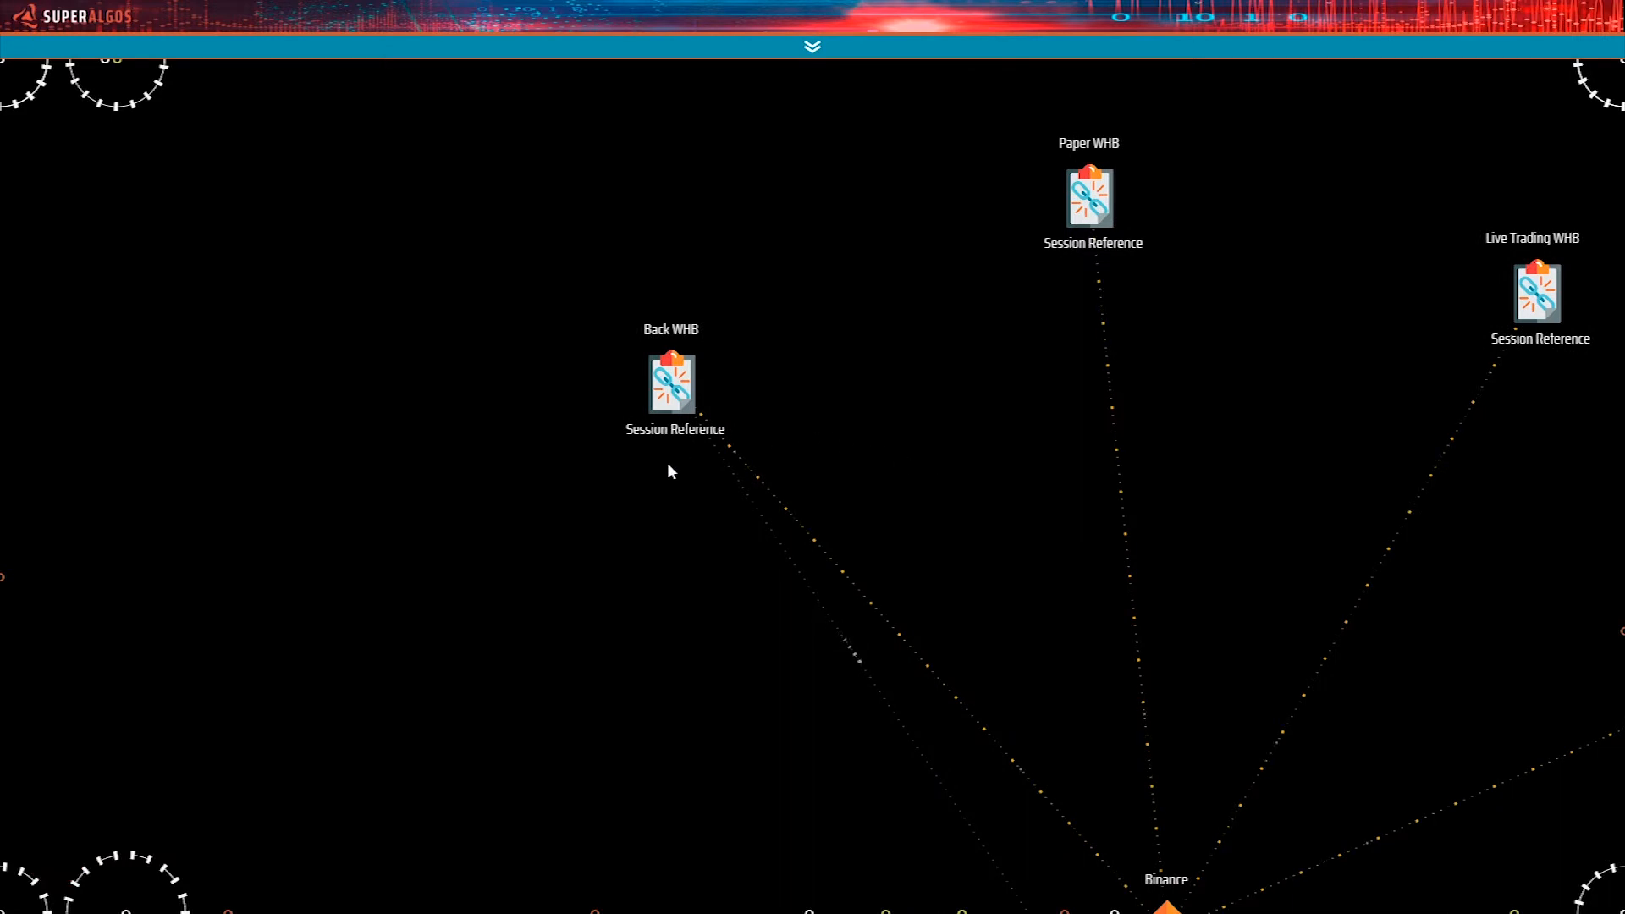
{"action": "left_click_drag", "start_coordinate": [814, 665], "coordinate": [786, 562]}
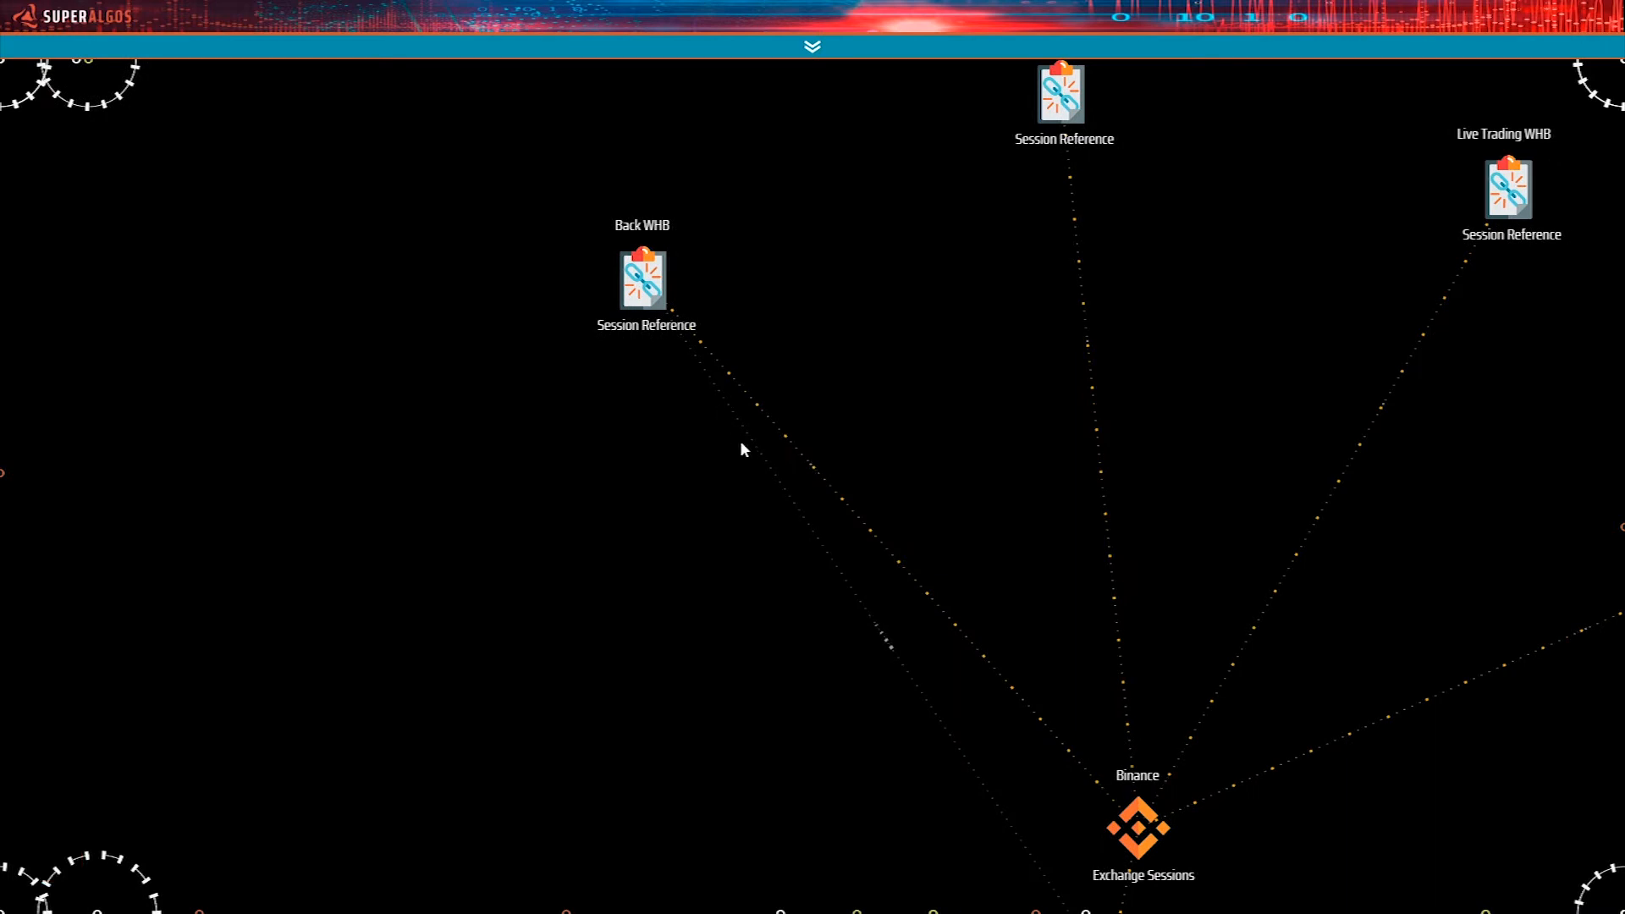
Trace the Back WHB session reference to its Backtesting Session under the Backtesting WHB task.
{"action": "right_click", "coordinate": [727, 503]}
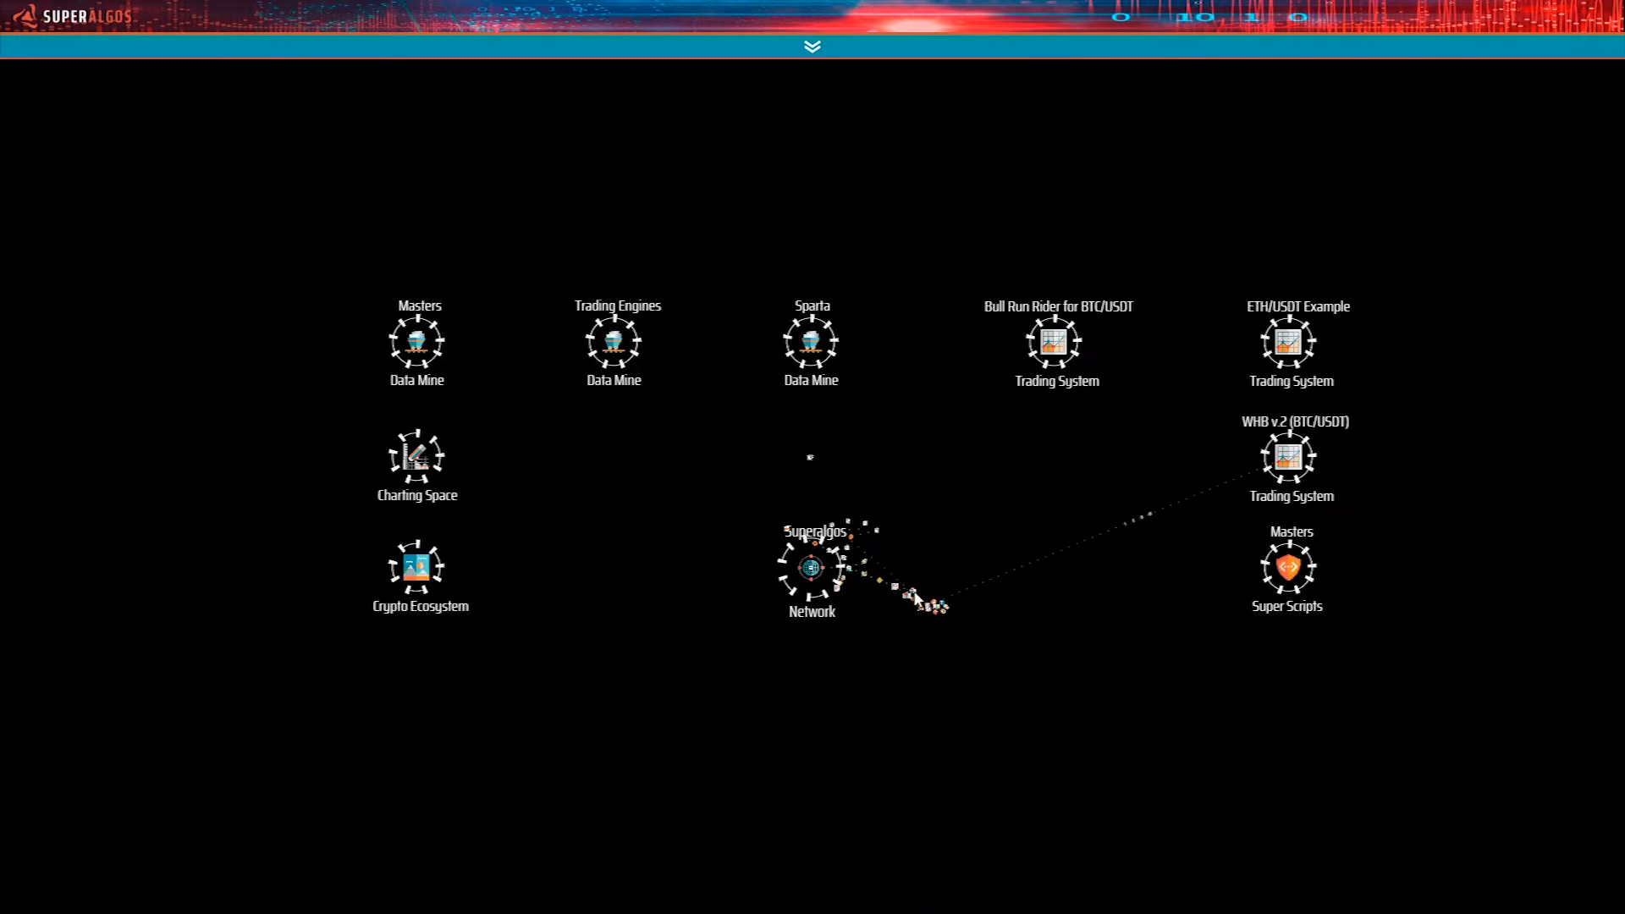
{"action": "right_click", "coordinate": [933, 613]}
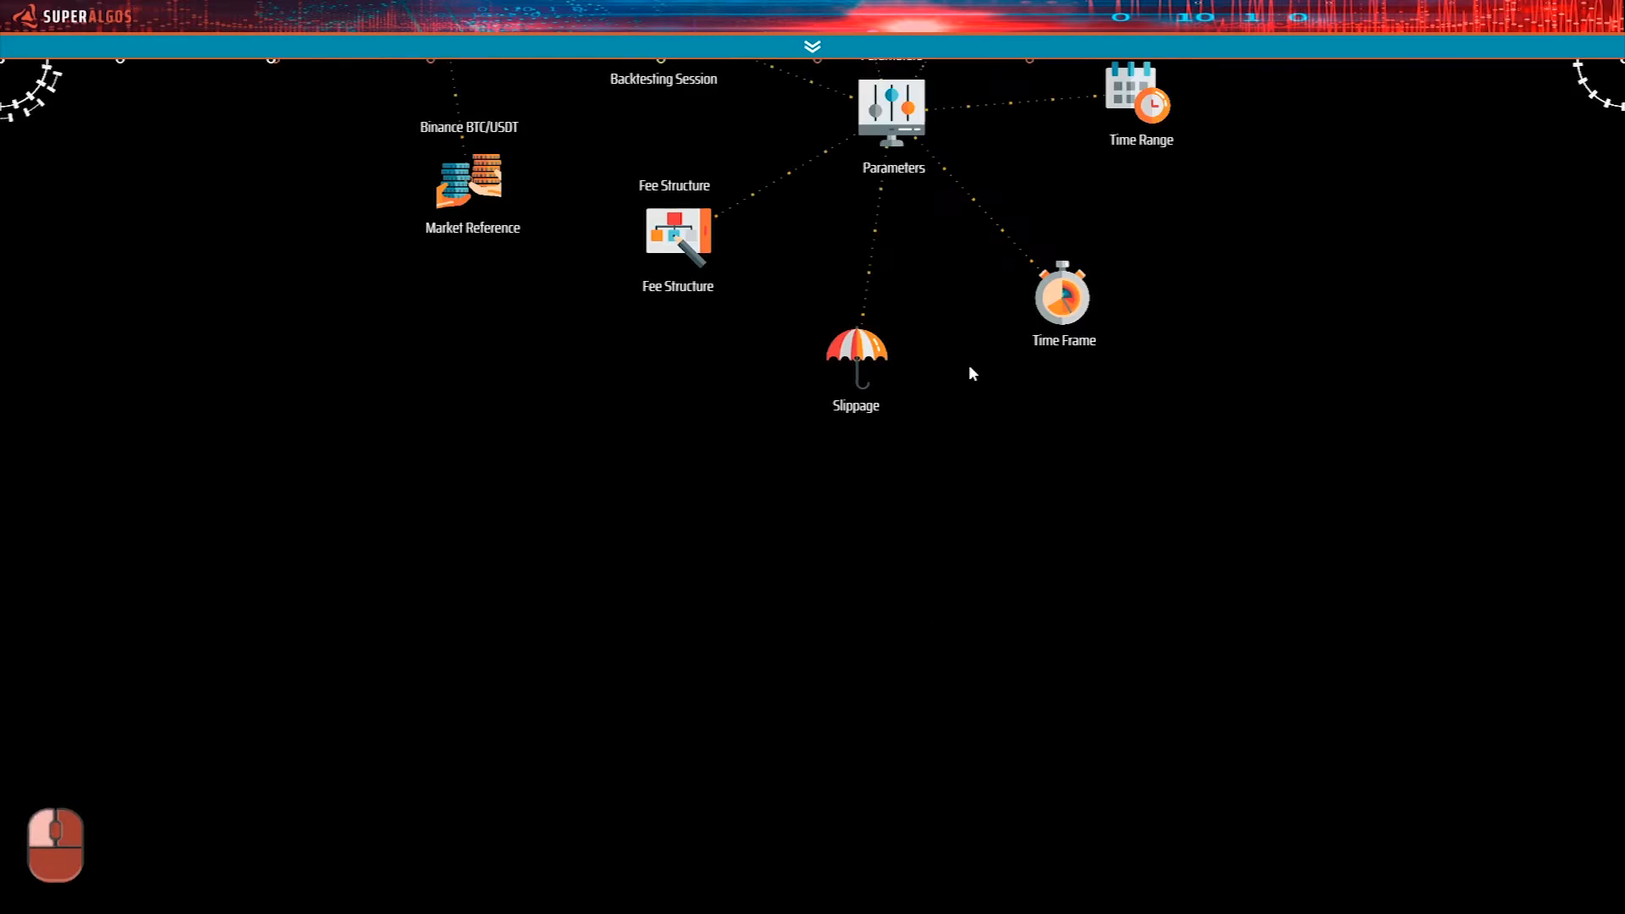
{"action": "left_click_drag", "start_coordinate": [965, 343], "coordinate": [1121, 864]}
{"action": "left_click_drag", "start_coordinate": [722, 645], "coordinate": [947, 744]}
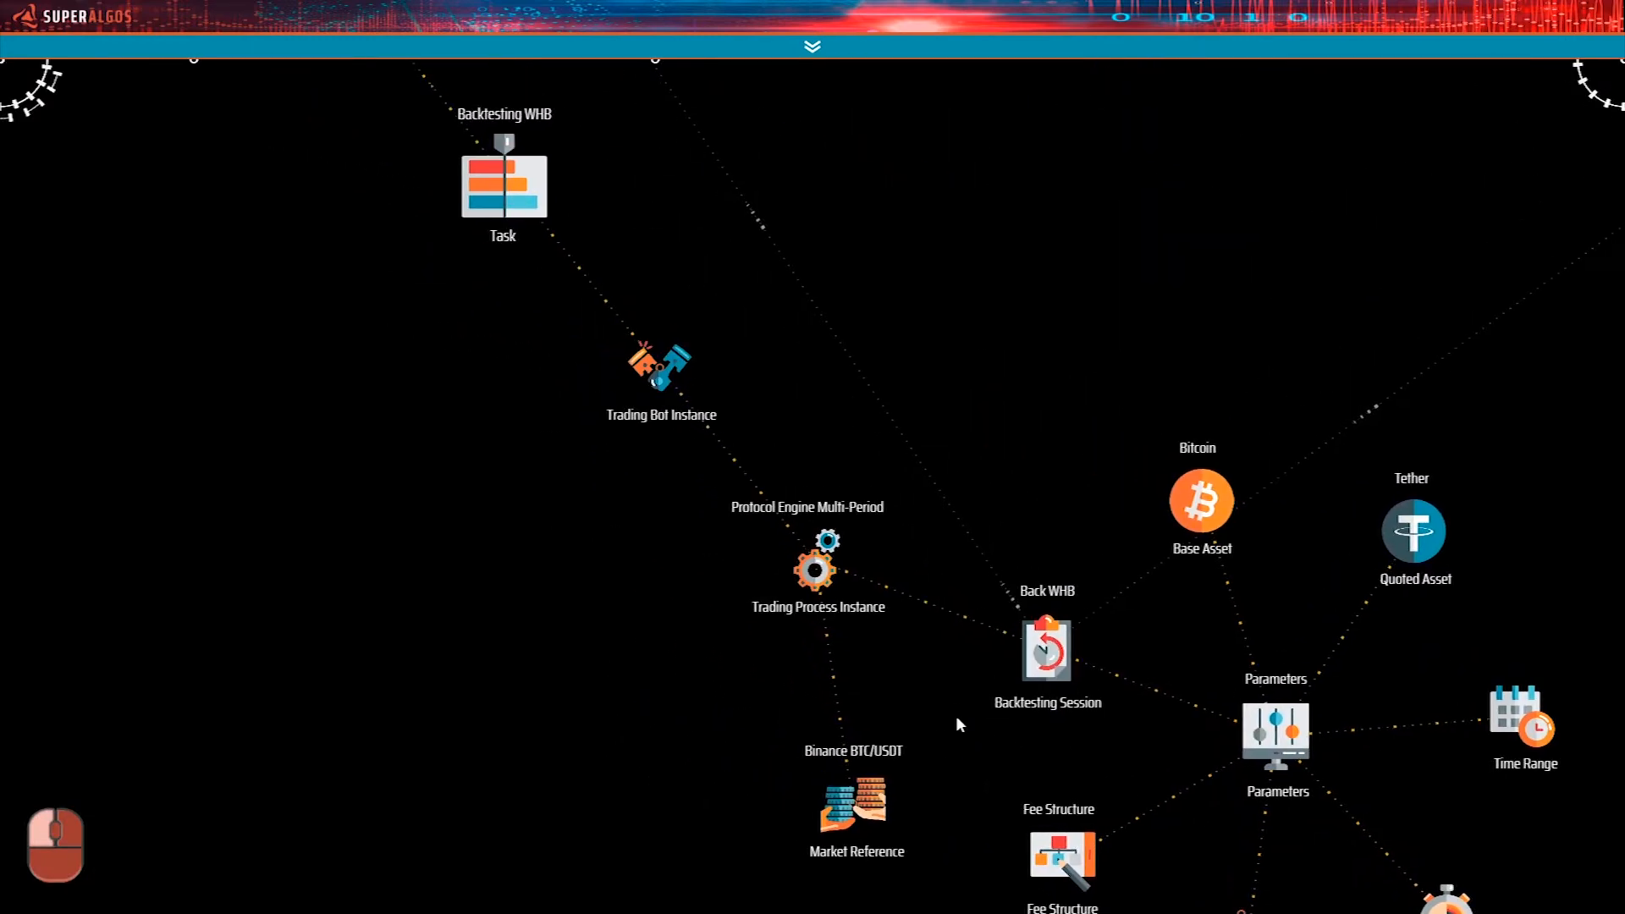
Return to the Back WHB session reference under Data Storage and expand it to show its single market data.
{"action": "right_click", "coordinate": [922, 460]}
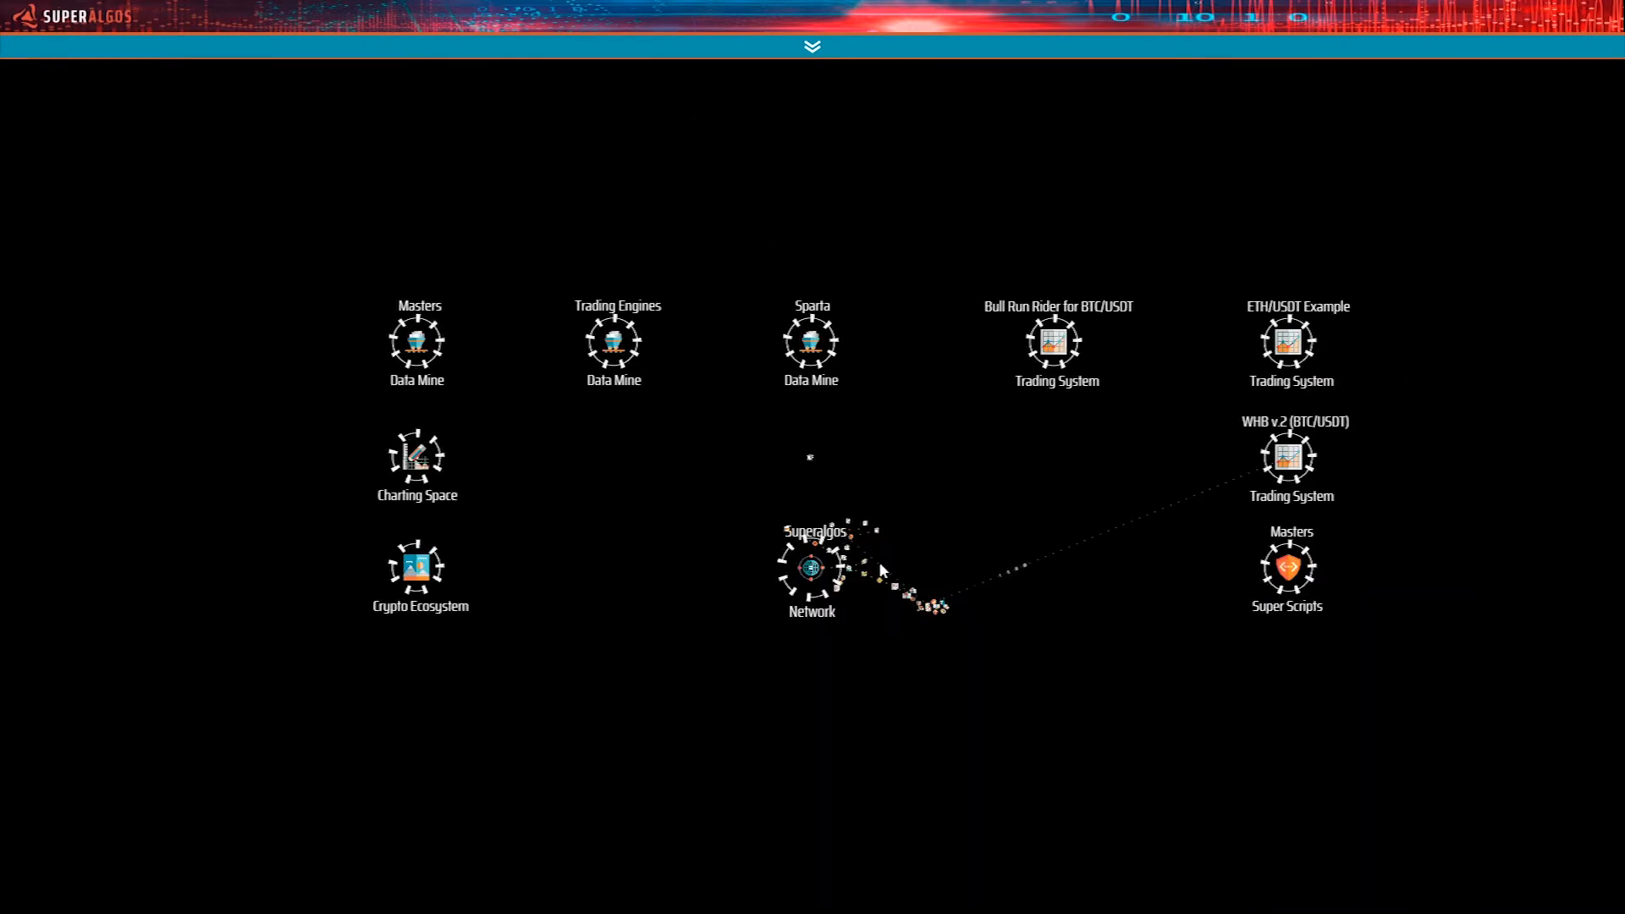
{"action": "left_click", "coordinate": [851, 540]}
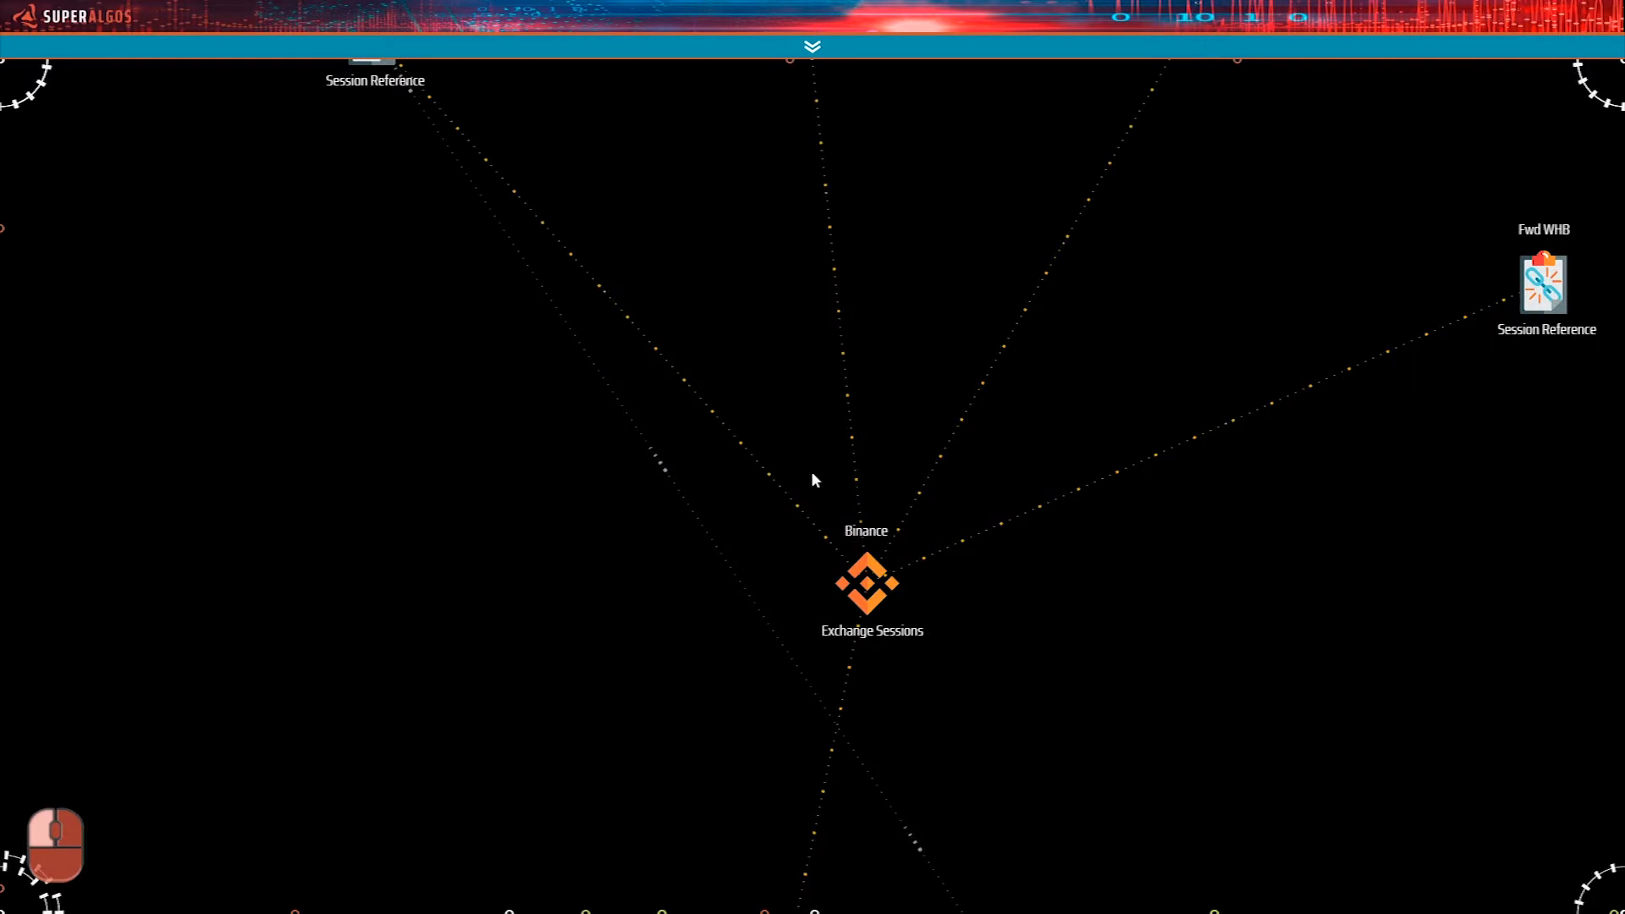
{"action": "left_click_drag", "start_coordinate": [692, 232], "coordinate": [1172, 701]}
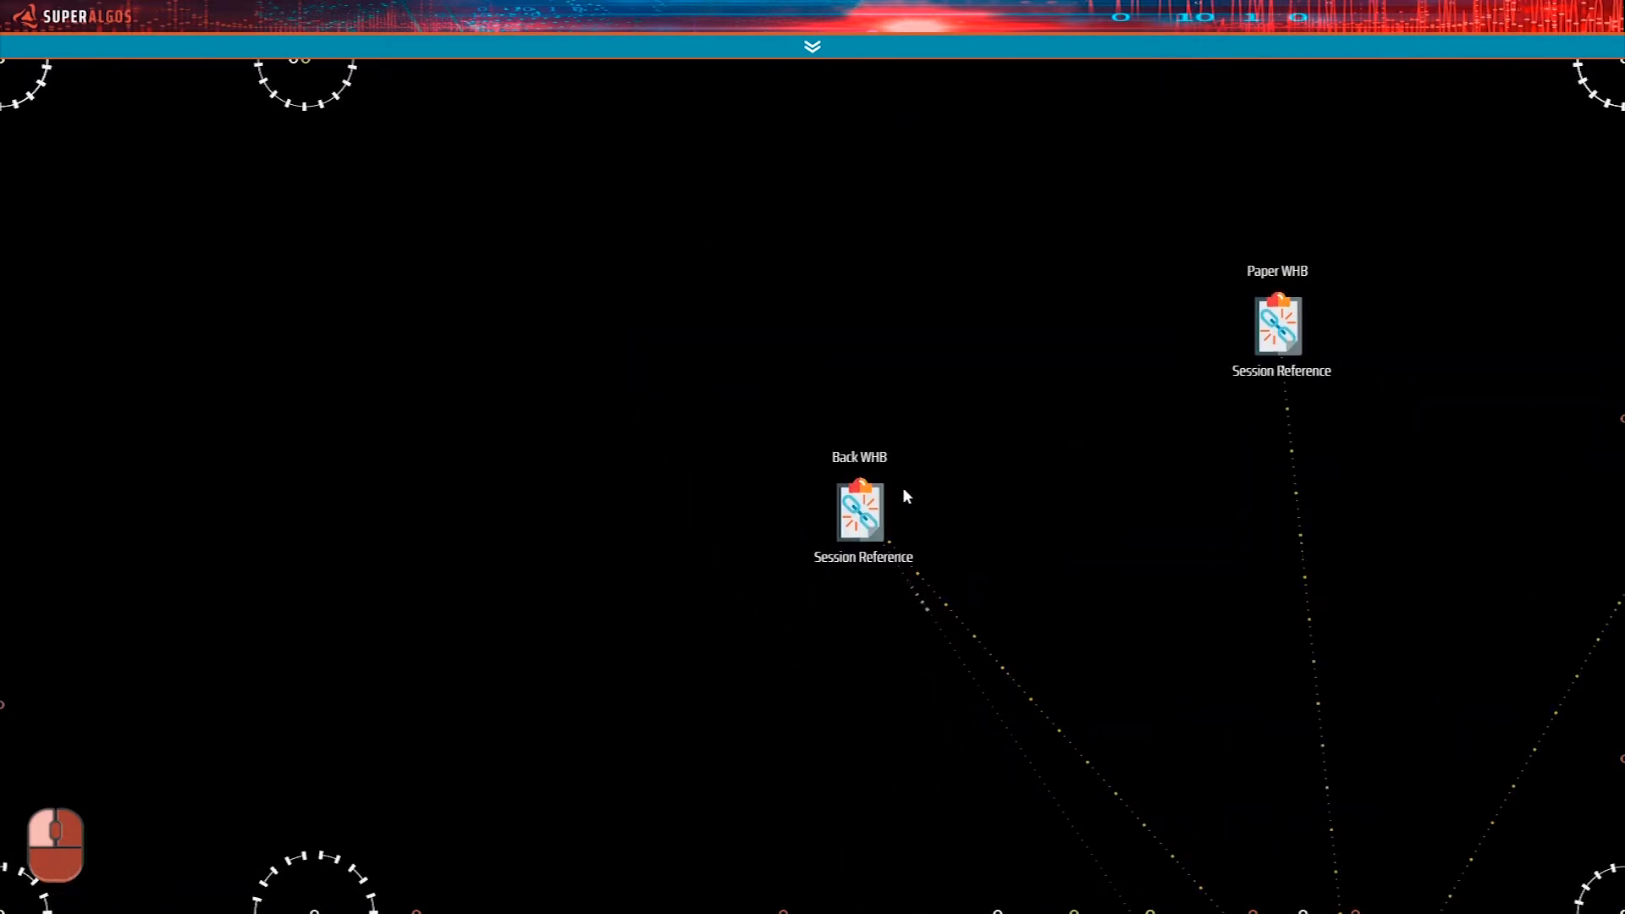
{"action": "mouse_move", "coordinate": [913, 486]}
{"action": "left_click", "coordinate": [685, 657]}
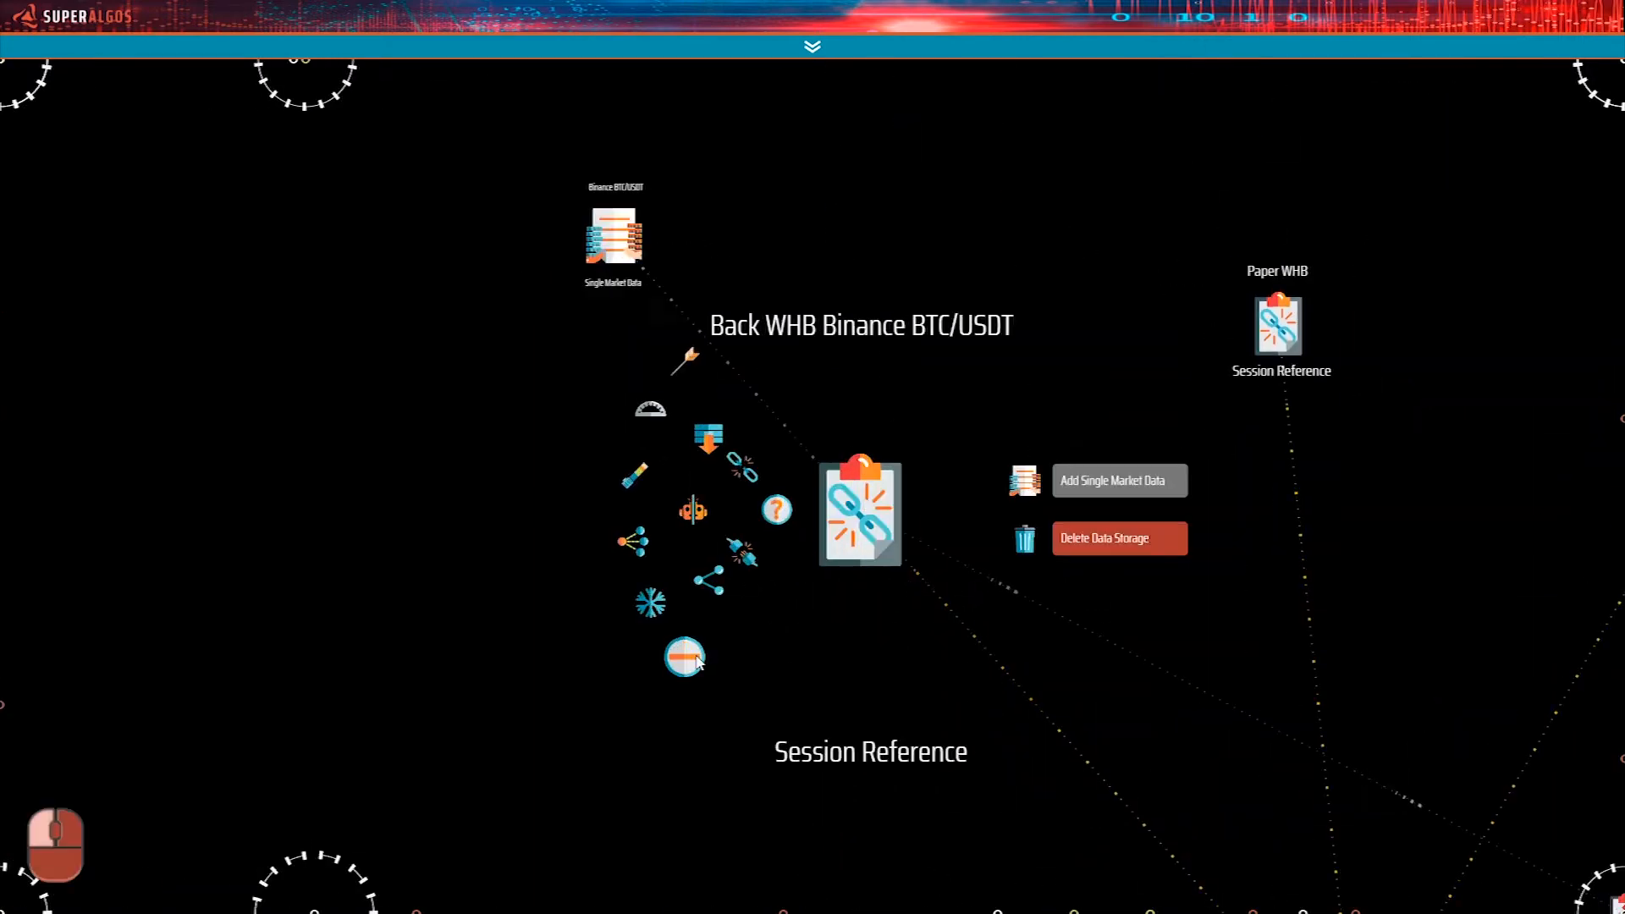
{"action": "left_click_drag", "start_coordinate": [462, 400], "coordinate": [599, 519]}
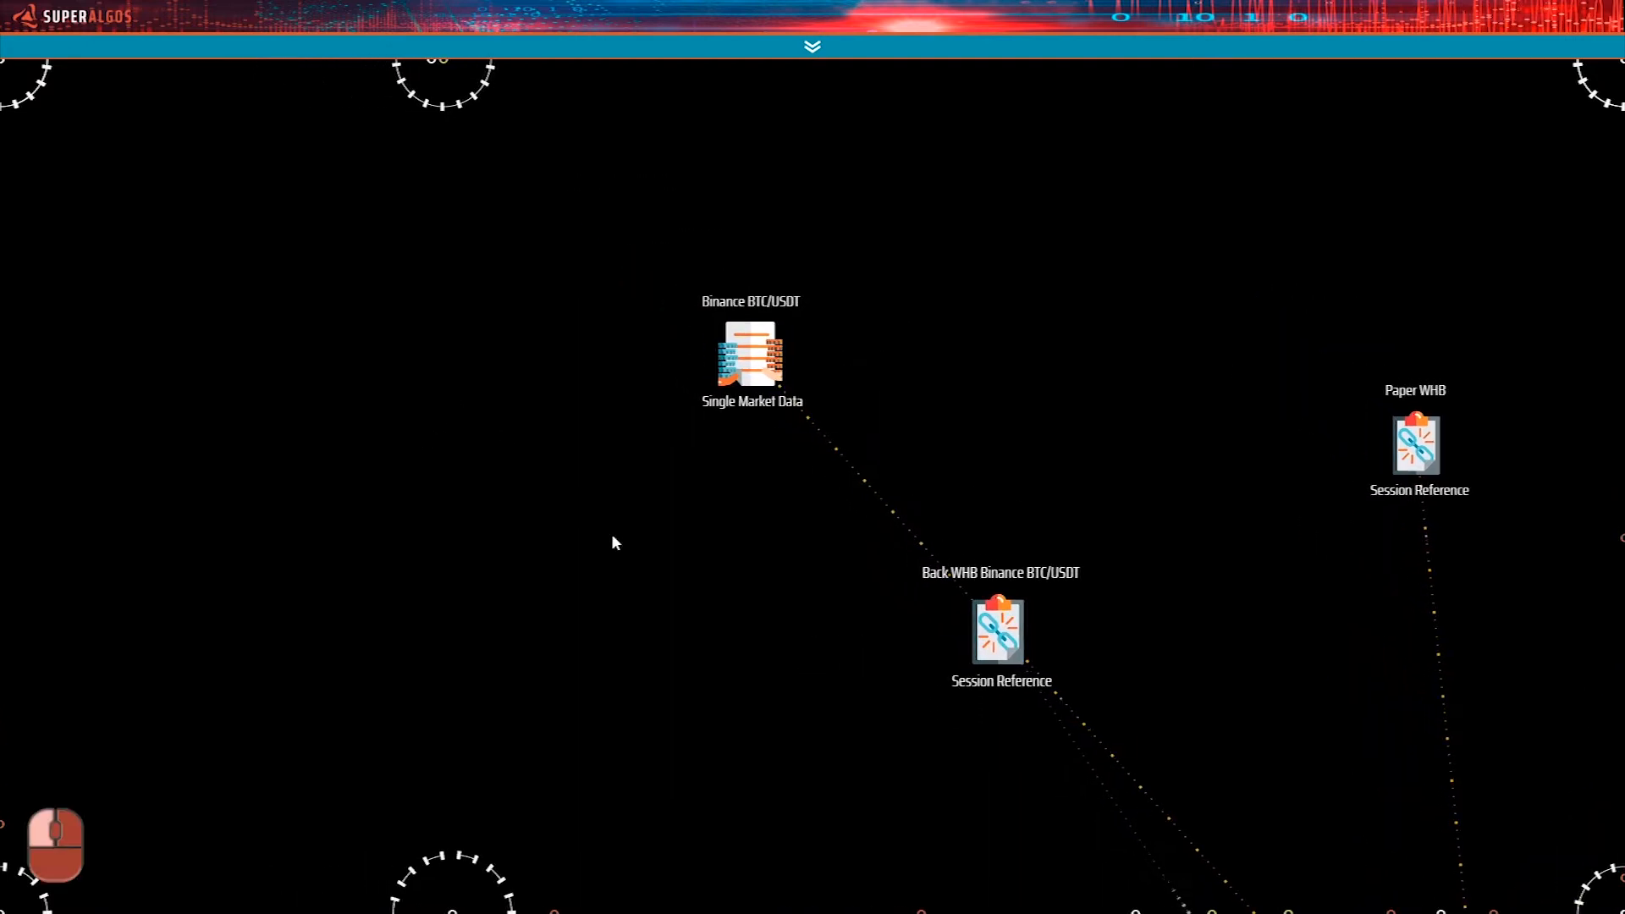
{"action": "mouse_move", "coordinate": [749, 362]}
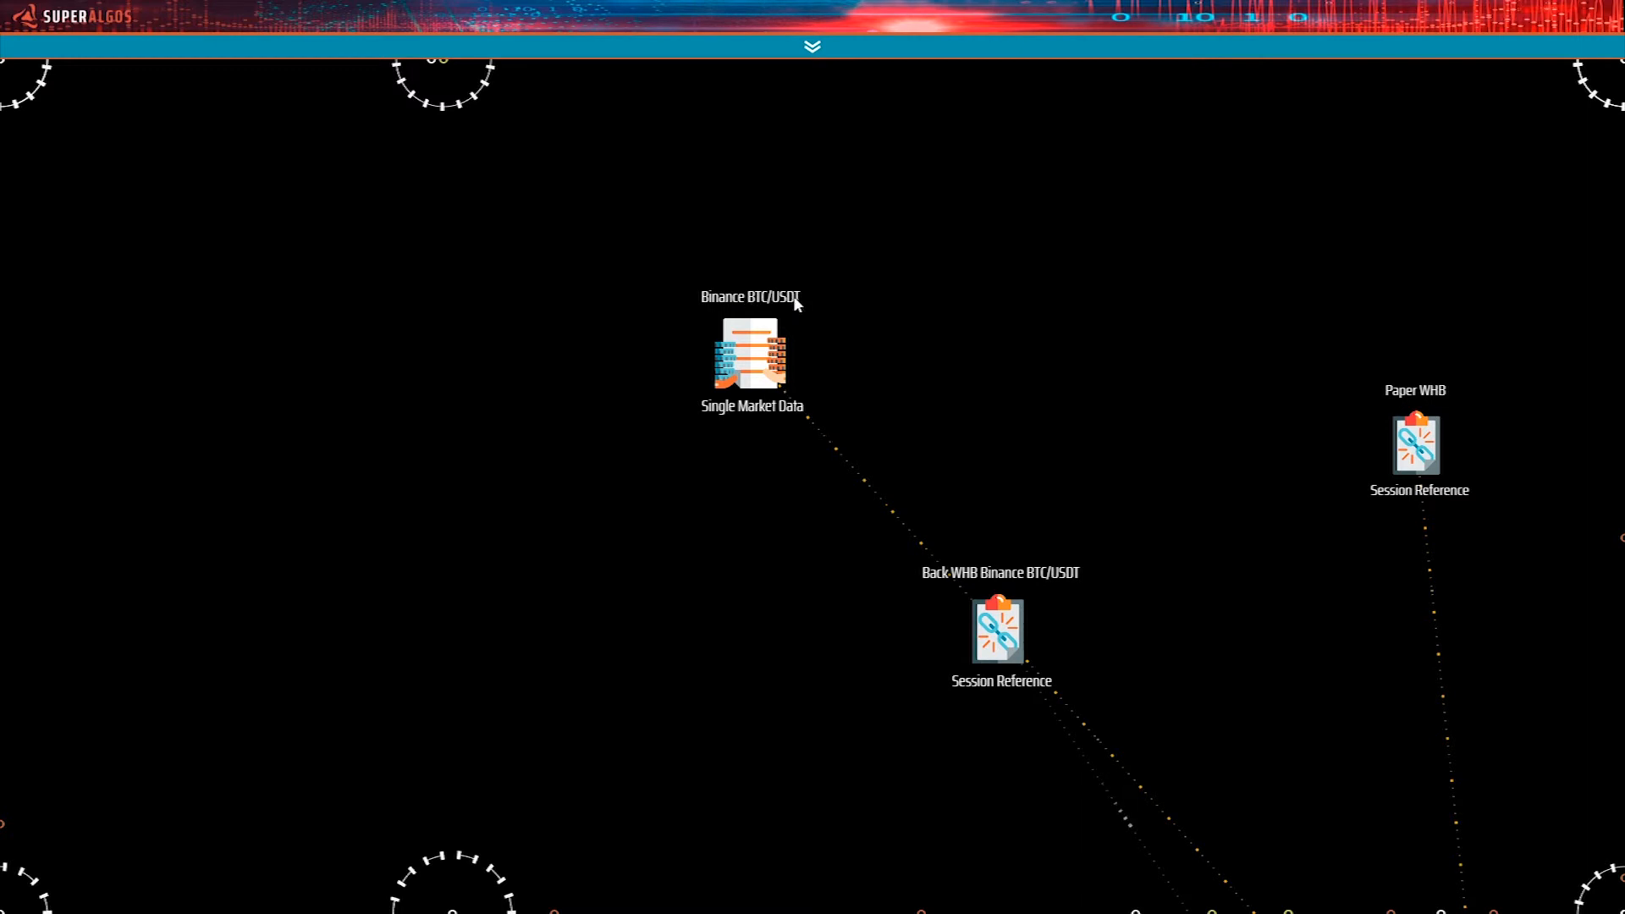
Expand the My Crypto Ecosystem node and follow its Tested exchanges branch to the Binance crypto exchange.
{"action": "right_click", "coordinate": [727, 449]}
{"action": "left_click", "coordinate": [423, 577]}
{"action": "left_click", "coordinate": [607, 630]}
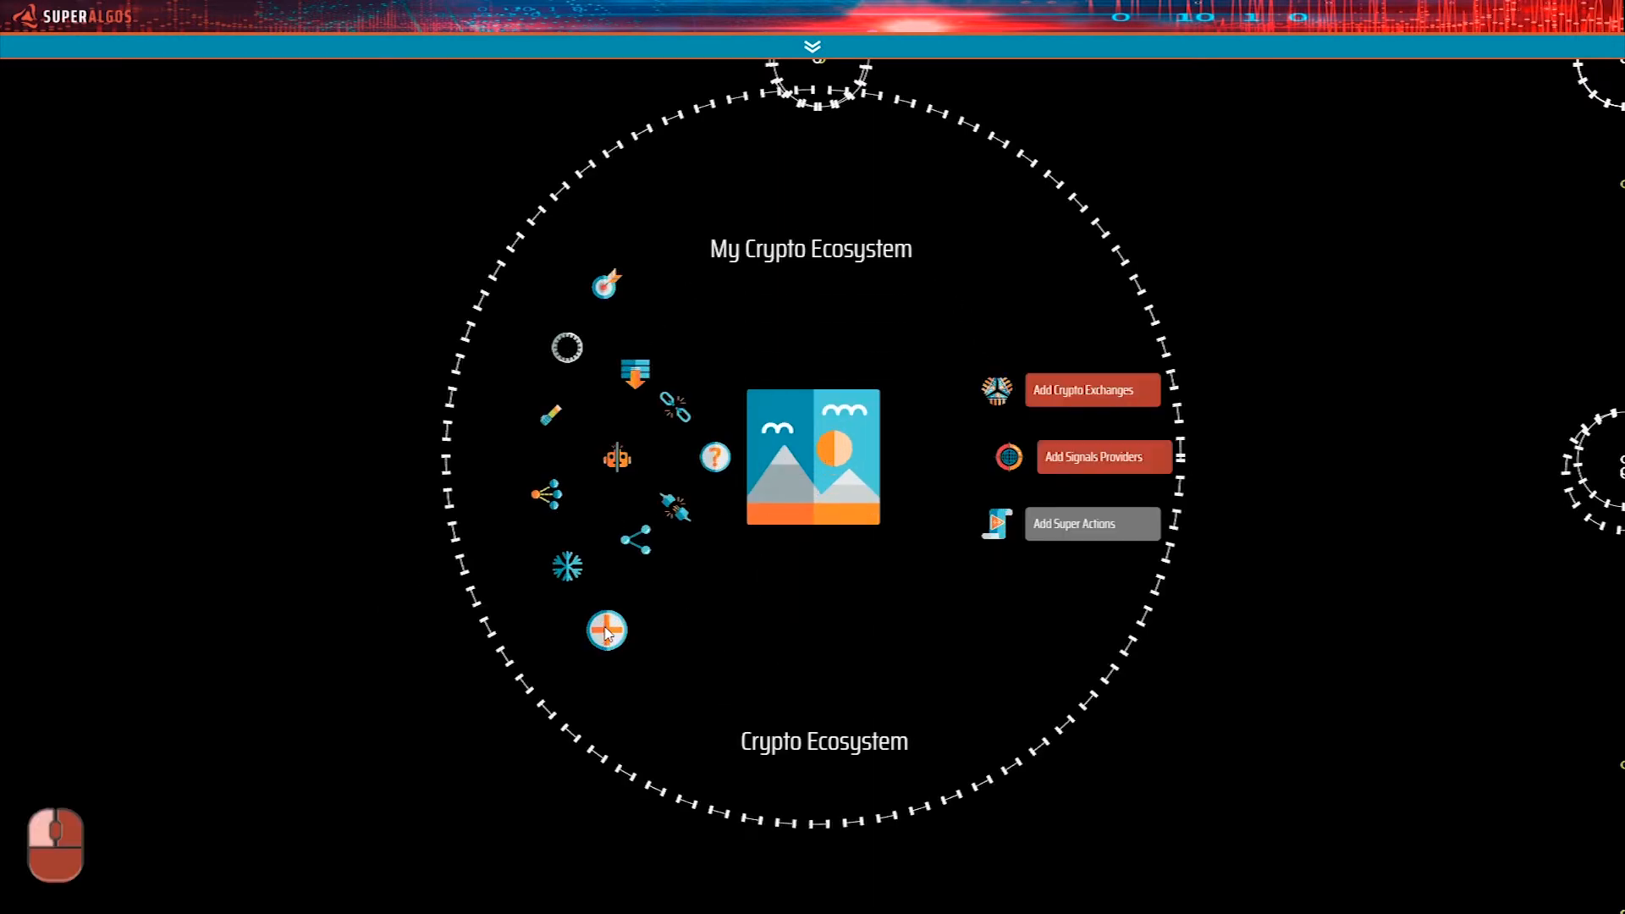
{"action": "left_click_drag", "start_coordinate": [1211, 539], "coordinate": [588, 542]}
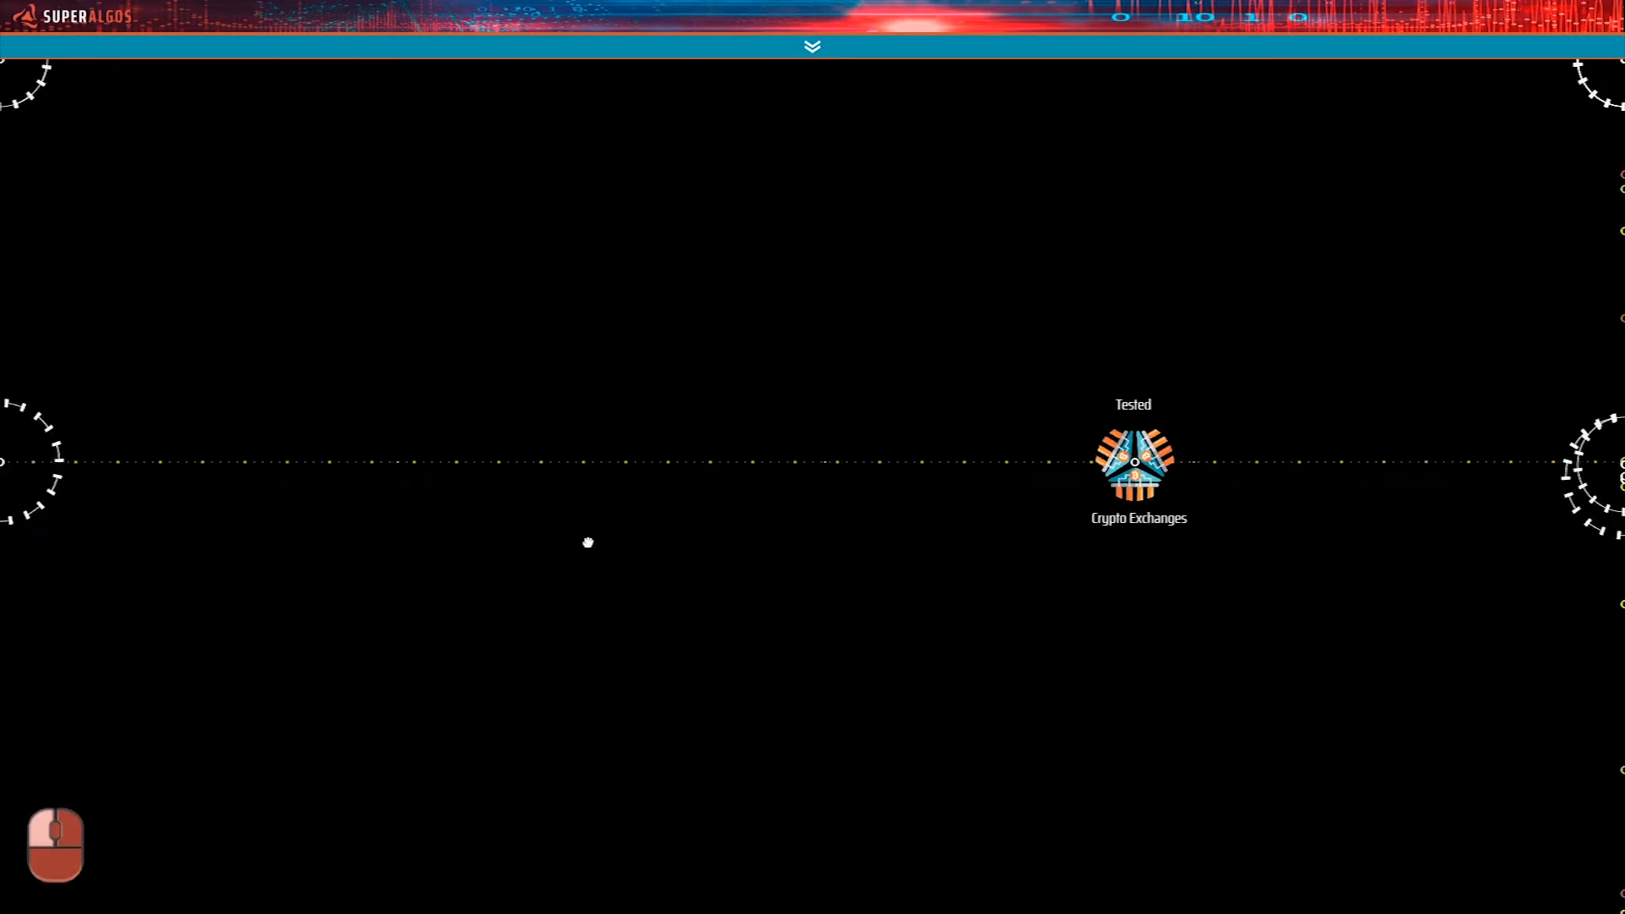
{"action": "left_click_drag", "start_coordinate": [1355, 551], "coordinate": [664, 551]}
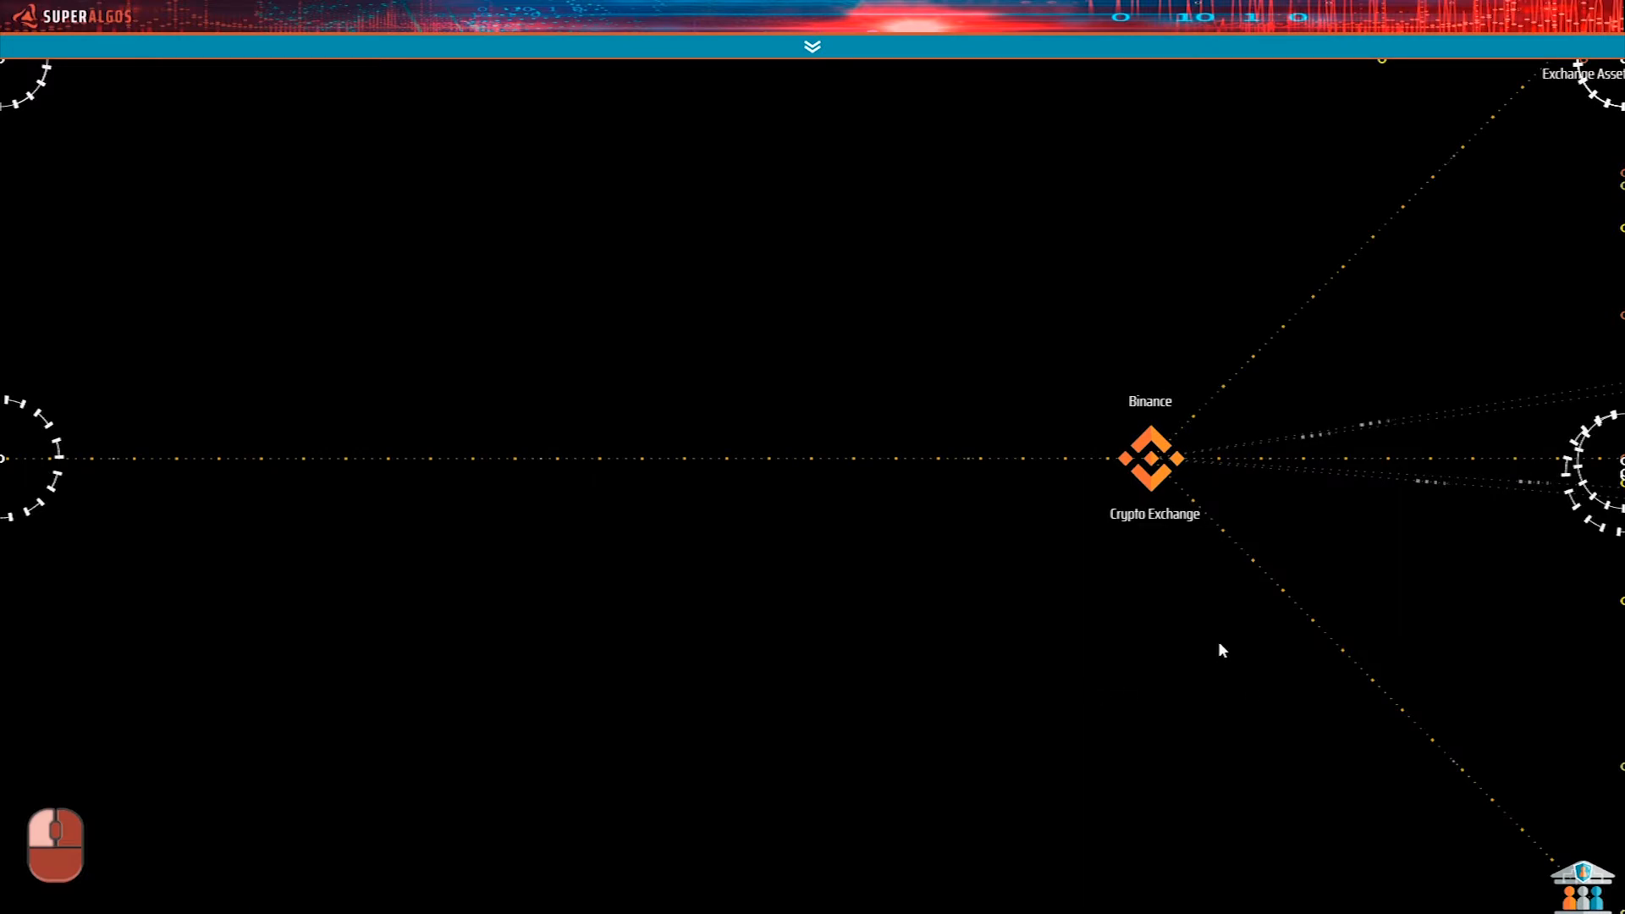
{"action": "left_click_drag", "start_coordinate": [1235, 667], "coordinate": [658, 617]}
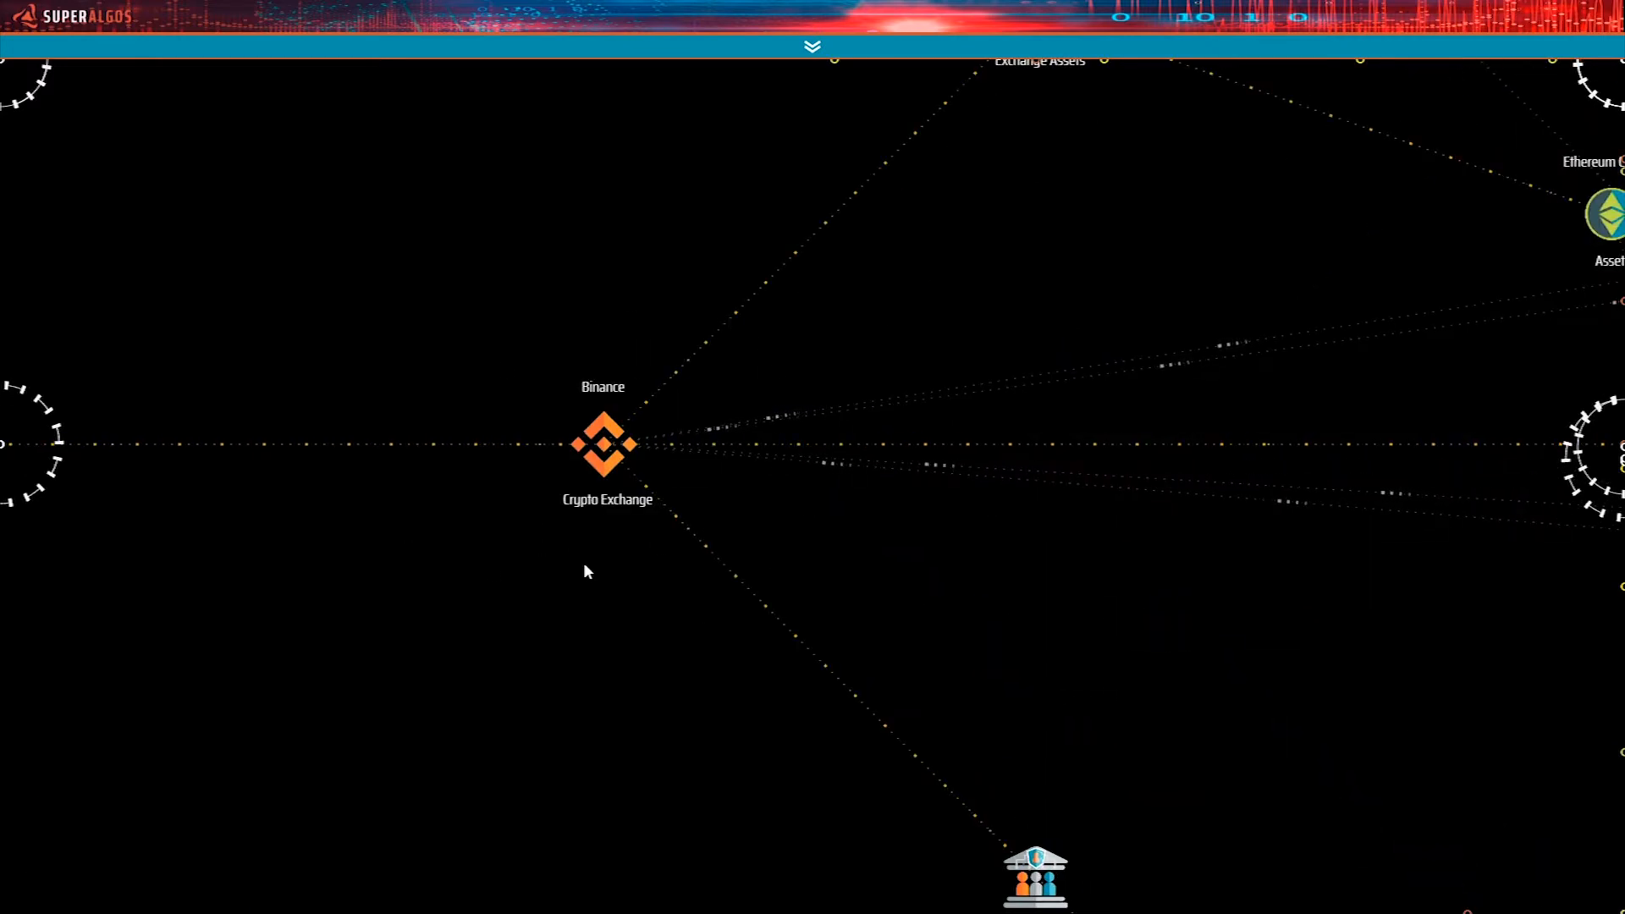
Follow the Binance crypto exchange's branch to its Exchange Markets node.
{"action": "left_click_drag", "start_coordinate": [1325, 389], "coordinate": [431, 472]}
{"action": "left_click_drag", "start_coordinate": [813, 512], "coordinate": [348, 454]}
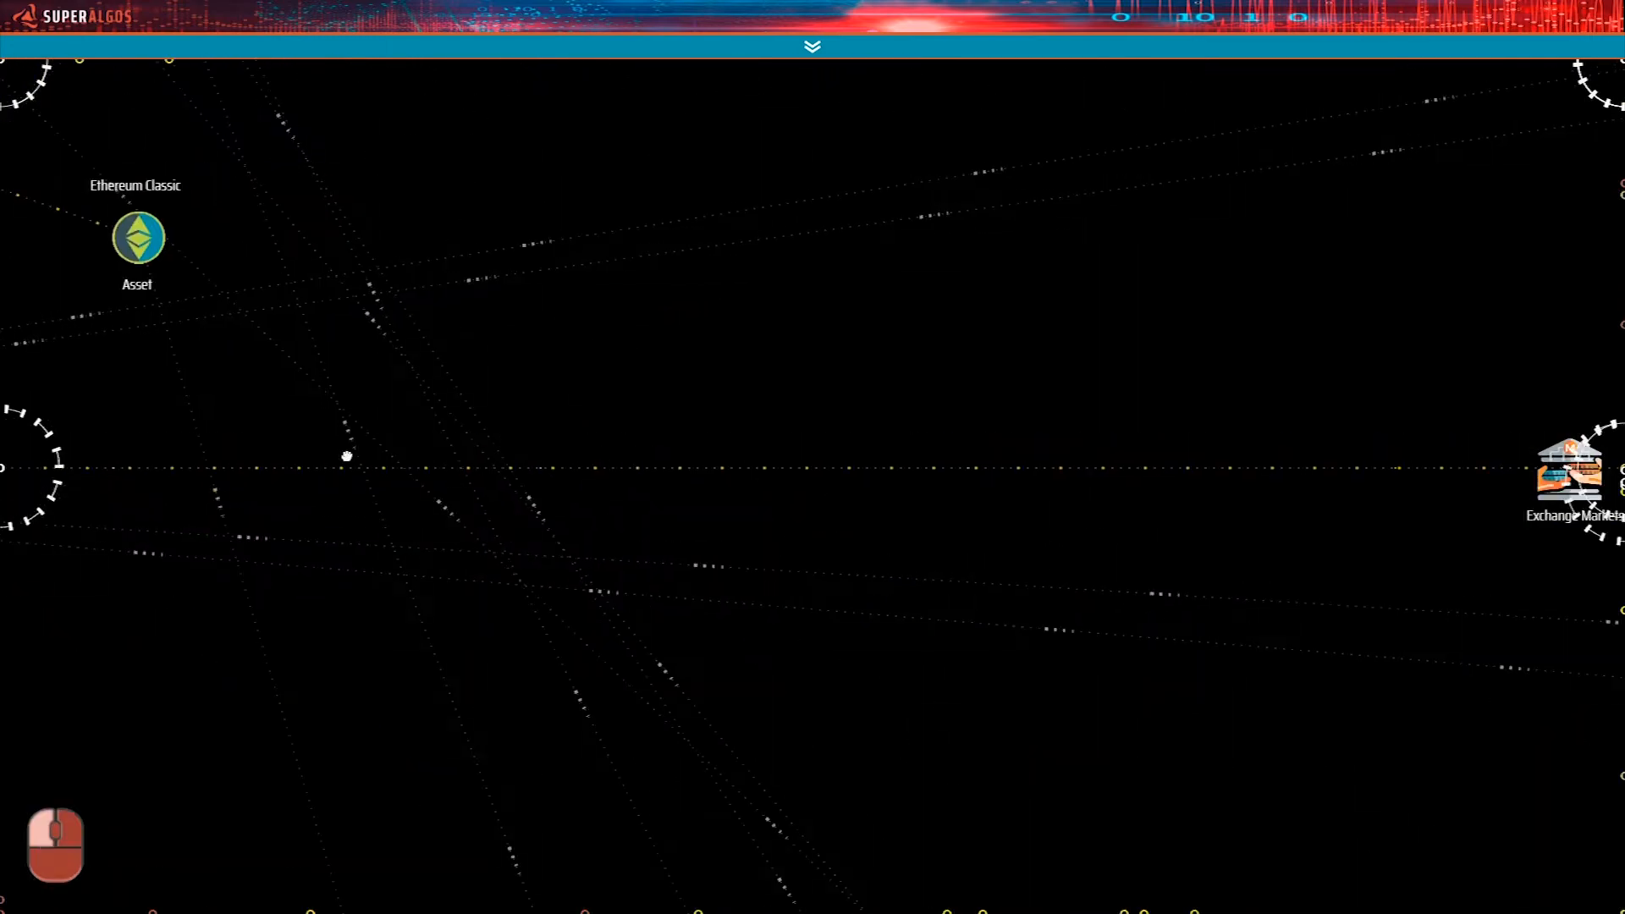
{"action": "left_click_drag", "start_coordinate": [1179, 414], "coordinate": [567, 378]}
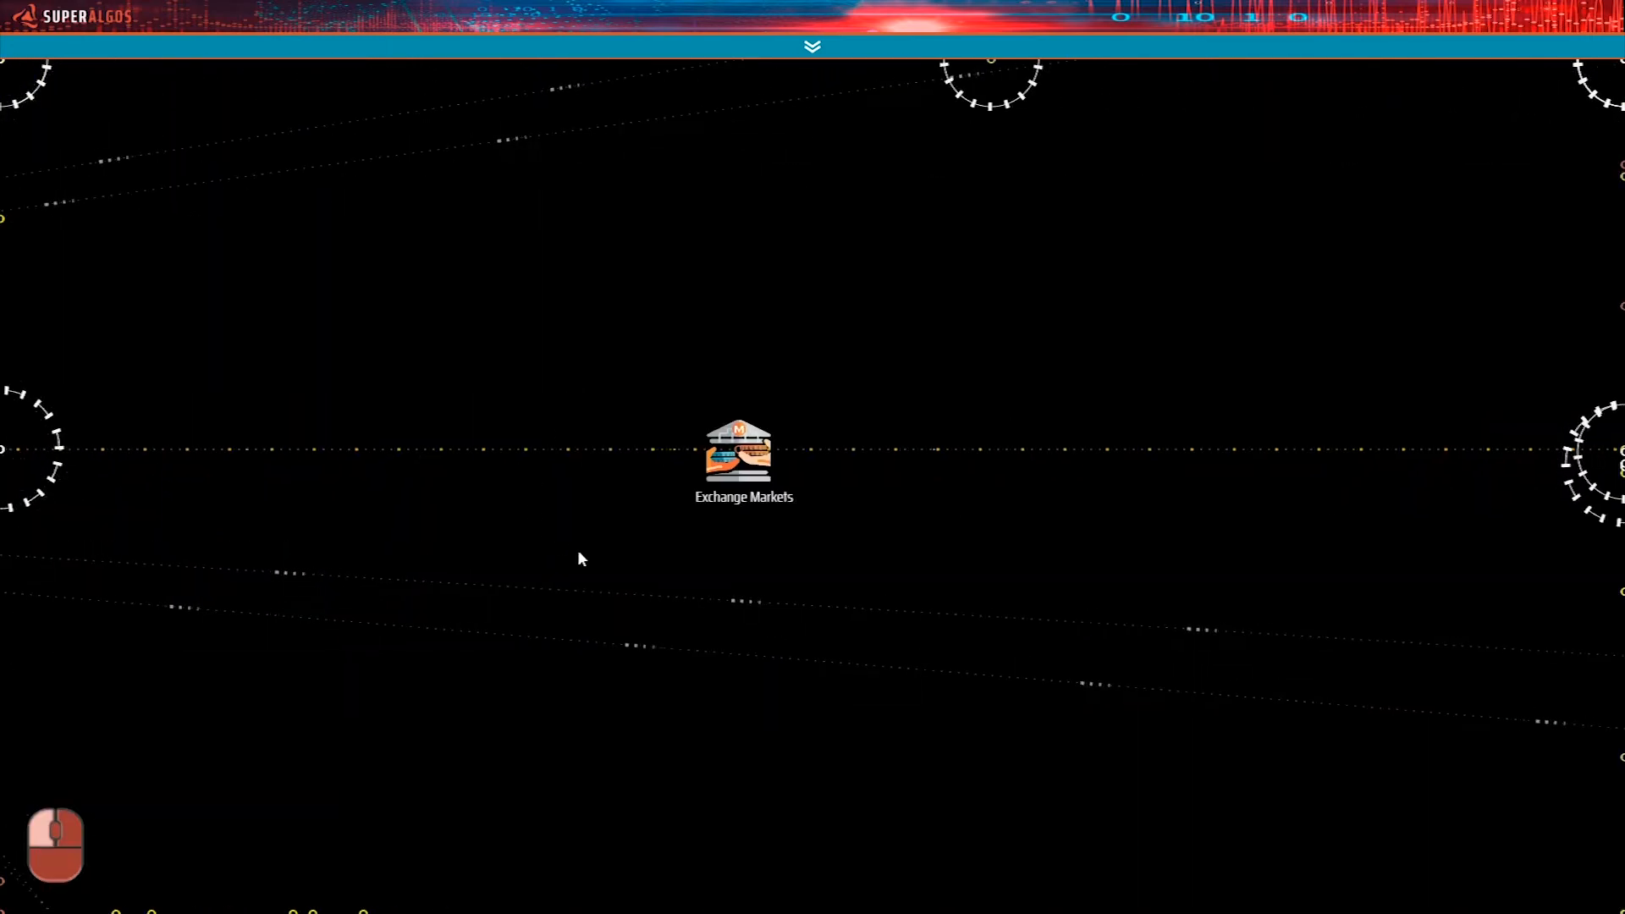
{"action": "scroll", "coordinate": [582, 551], "scroll_direction": "down", "scroll_amount": 5}
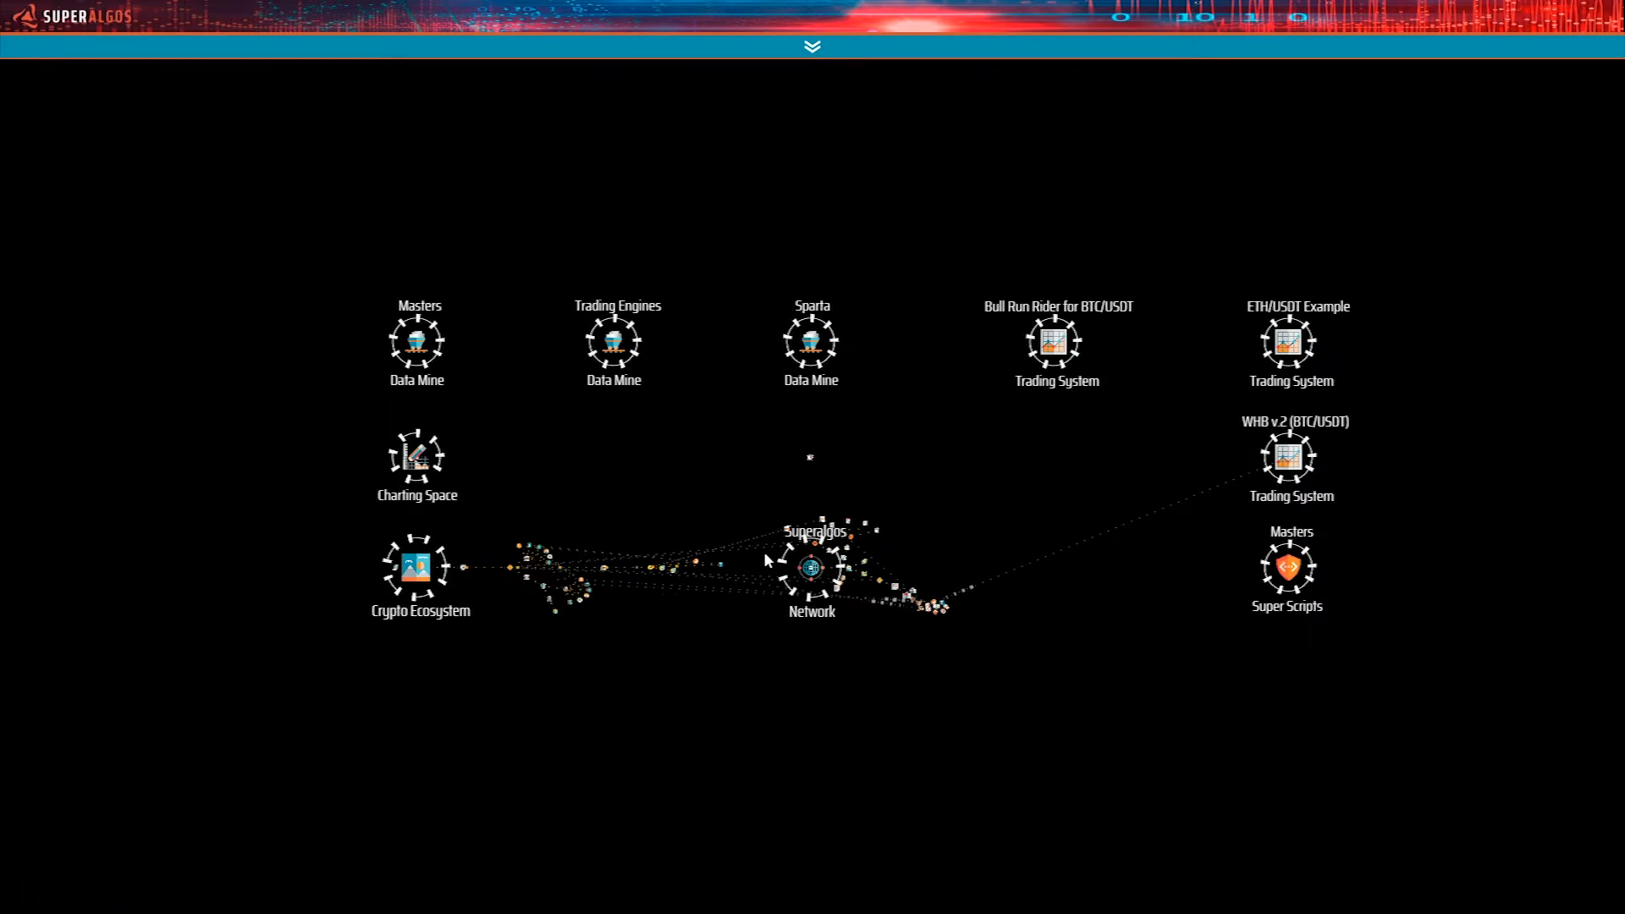
Return to the network's Session Based Data and trace the Back WHB session reference to its Binance BTC/USDT Single Market Data.
{"action": "scroll", "coordinate": [794, 538], "scroll_direction": "up", "scroll_amount": 5}
{"action": "left_click_drag", "start_coordinate": [1036, 318], "coordinate": [784, 756]}
{"action": "left_click_drag", "start_coordinate": [874, 349], "coordinate": [893, 112]}
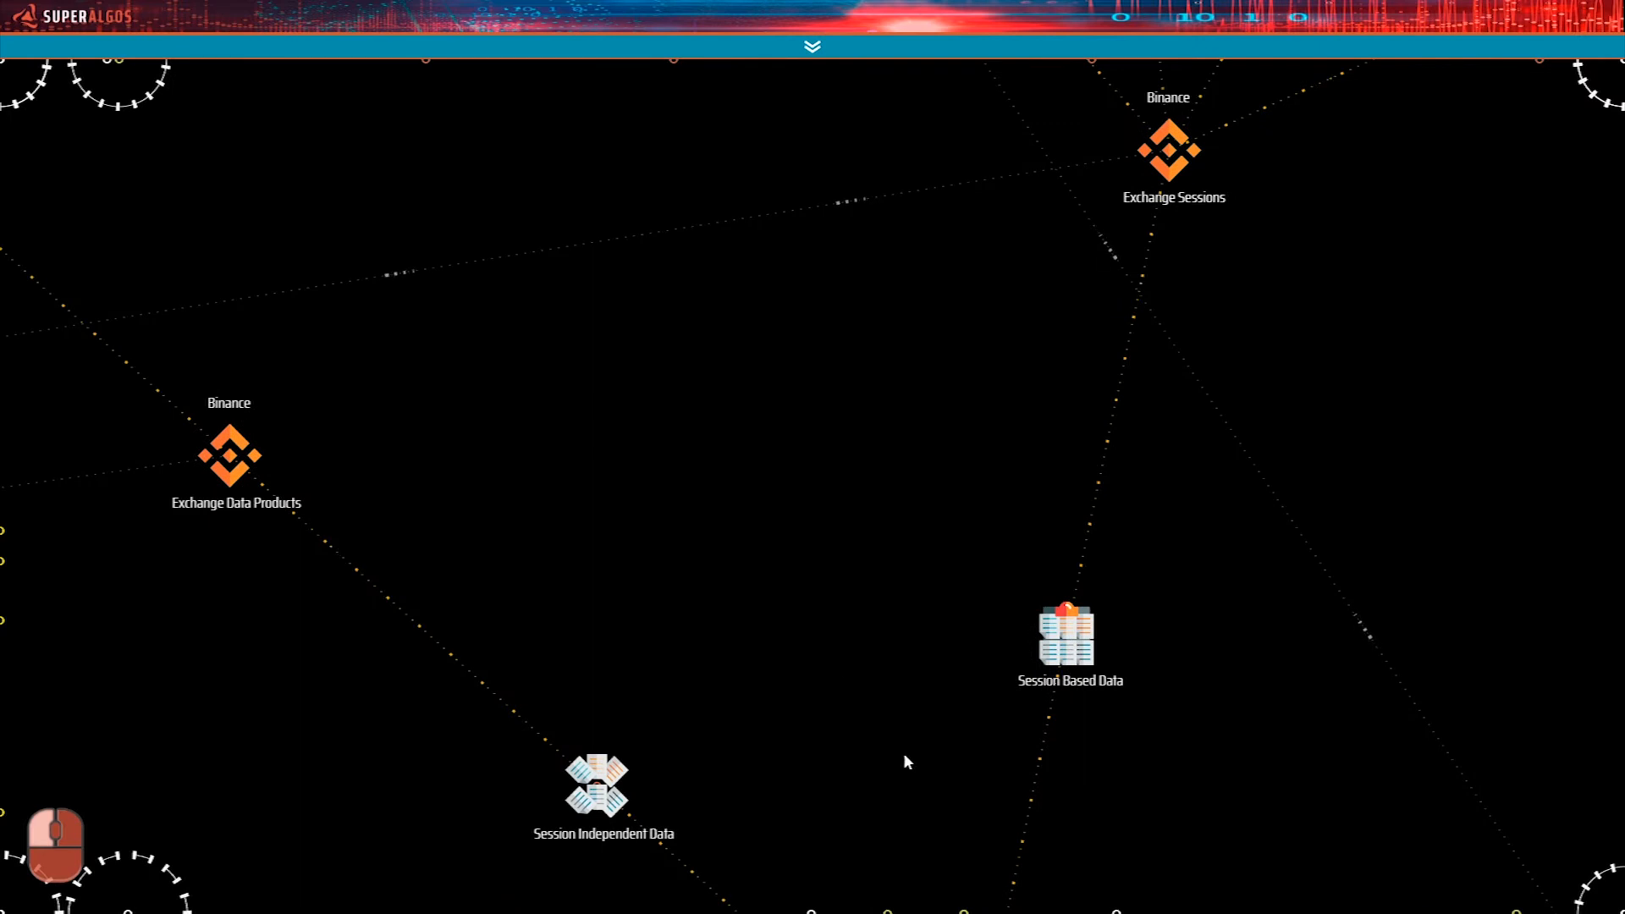
{"action": "left_click_drag", "start_coordinate": [1094, 238], "coordinate": [1074, 240]}
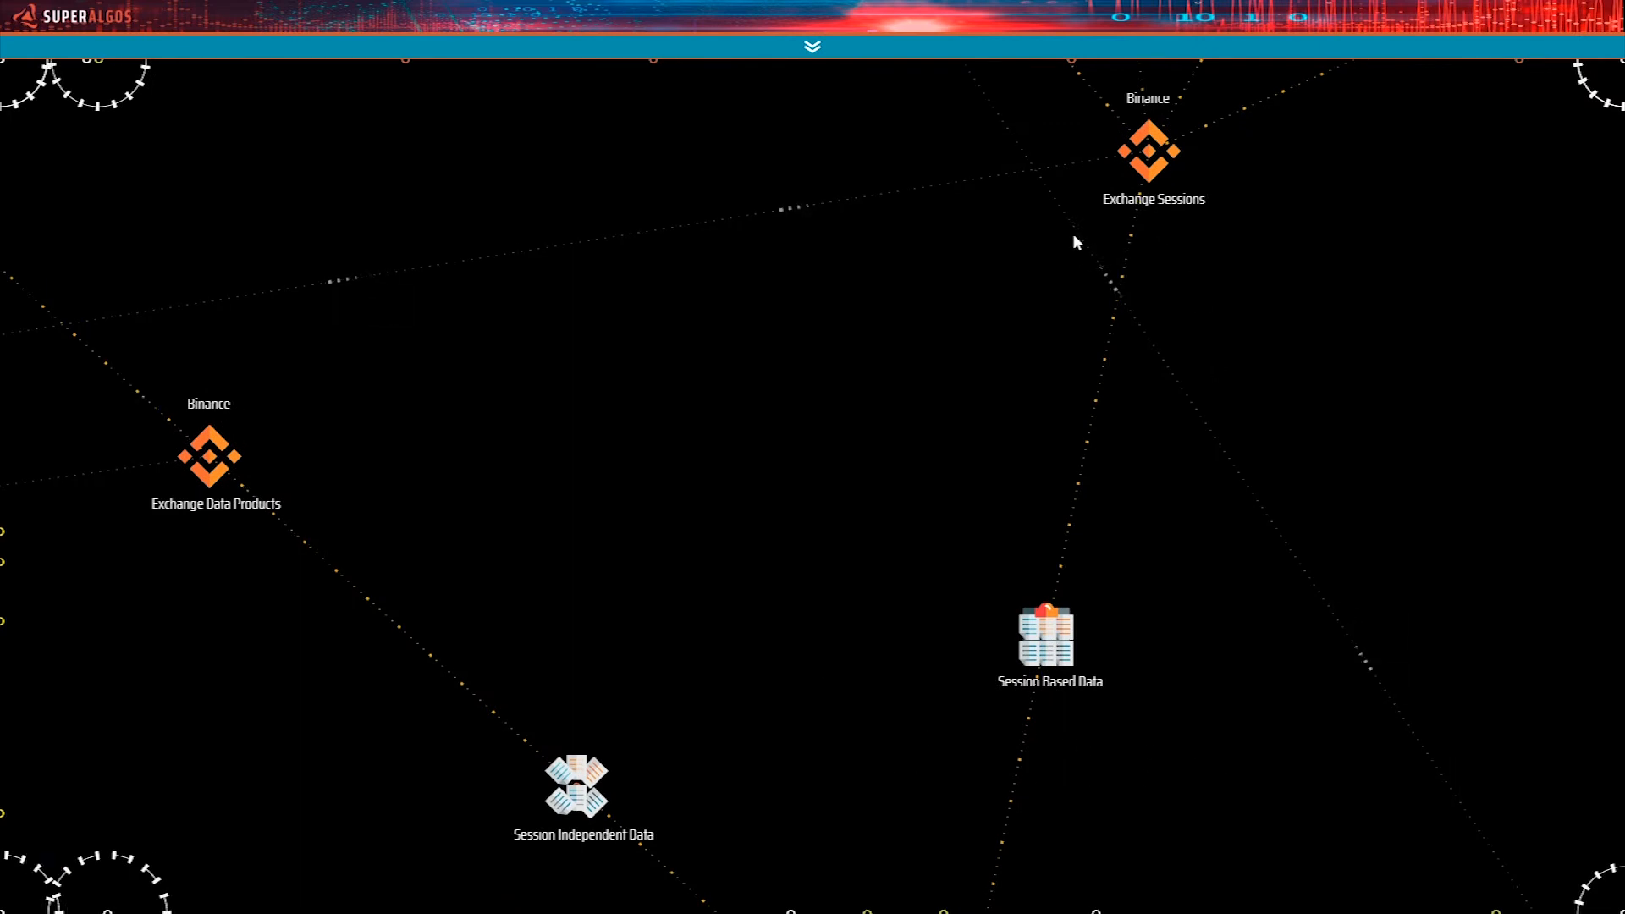
{"action": "left_click_drag", "start_coordinate": [1046, 356], "coordinate": [1215, 903]}
{"action": "left_click_drag", "start_coordinate": [847, 535], "coordinate": [1034, 734]}
{"action": "left_click_drag", "start_coordinate": [759, 355], "coordinate": [982, 482]}
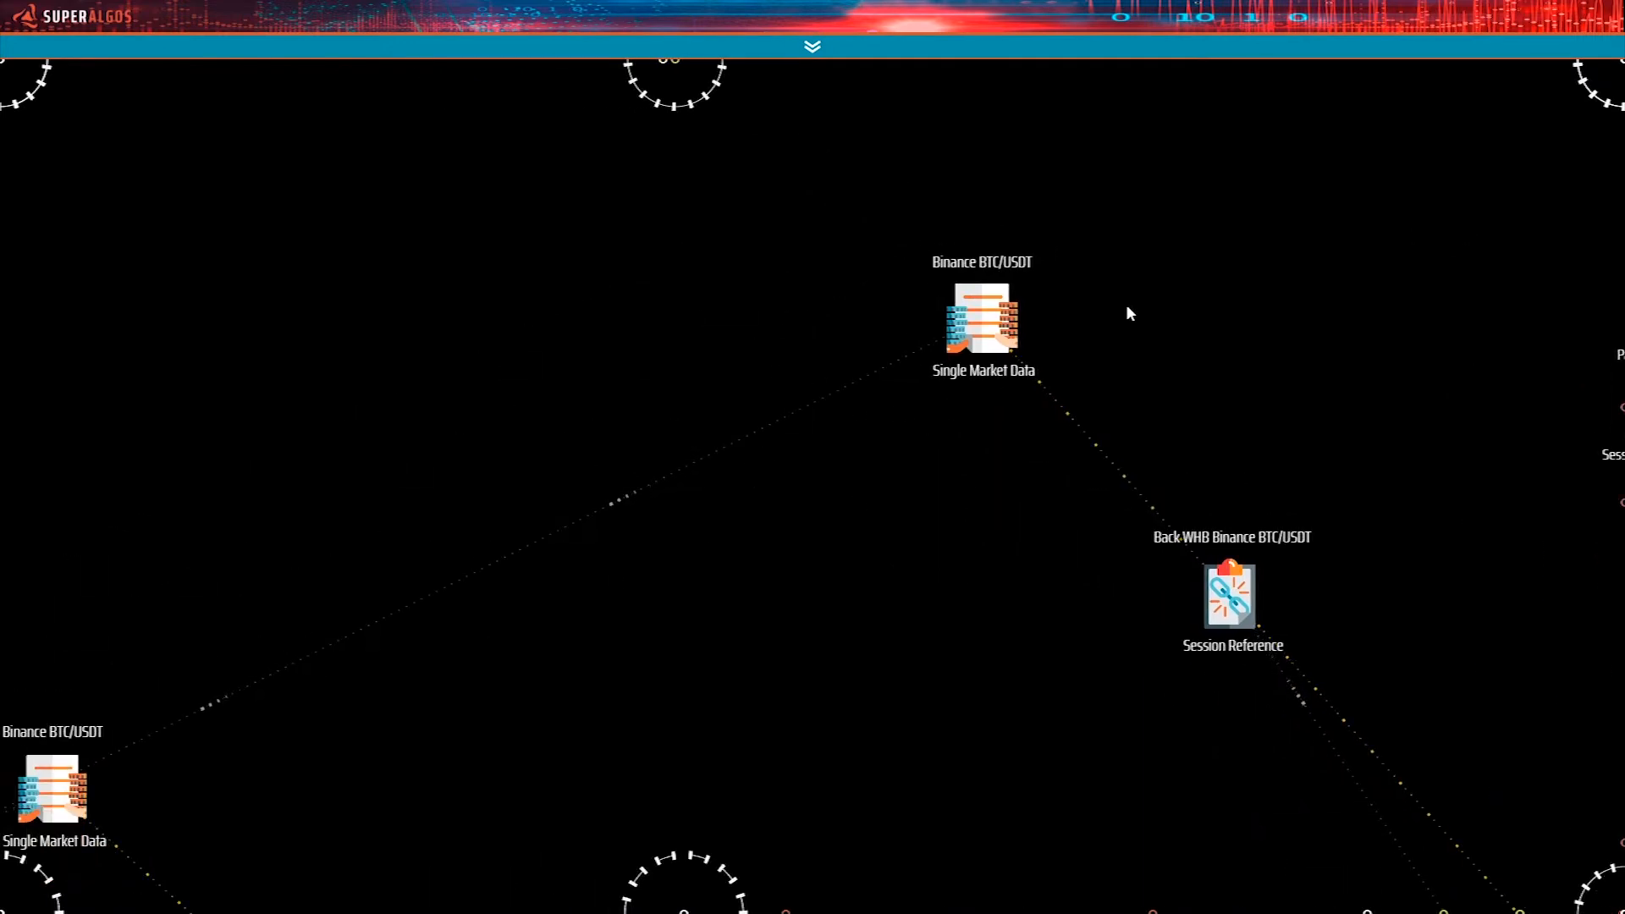
{"action": "left_click_drag", "start_coordinate": [1202, 474], "coordinate": [1058, 620]}
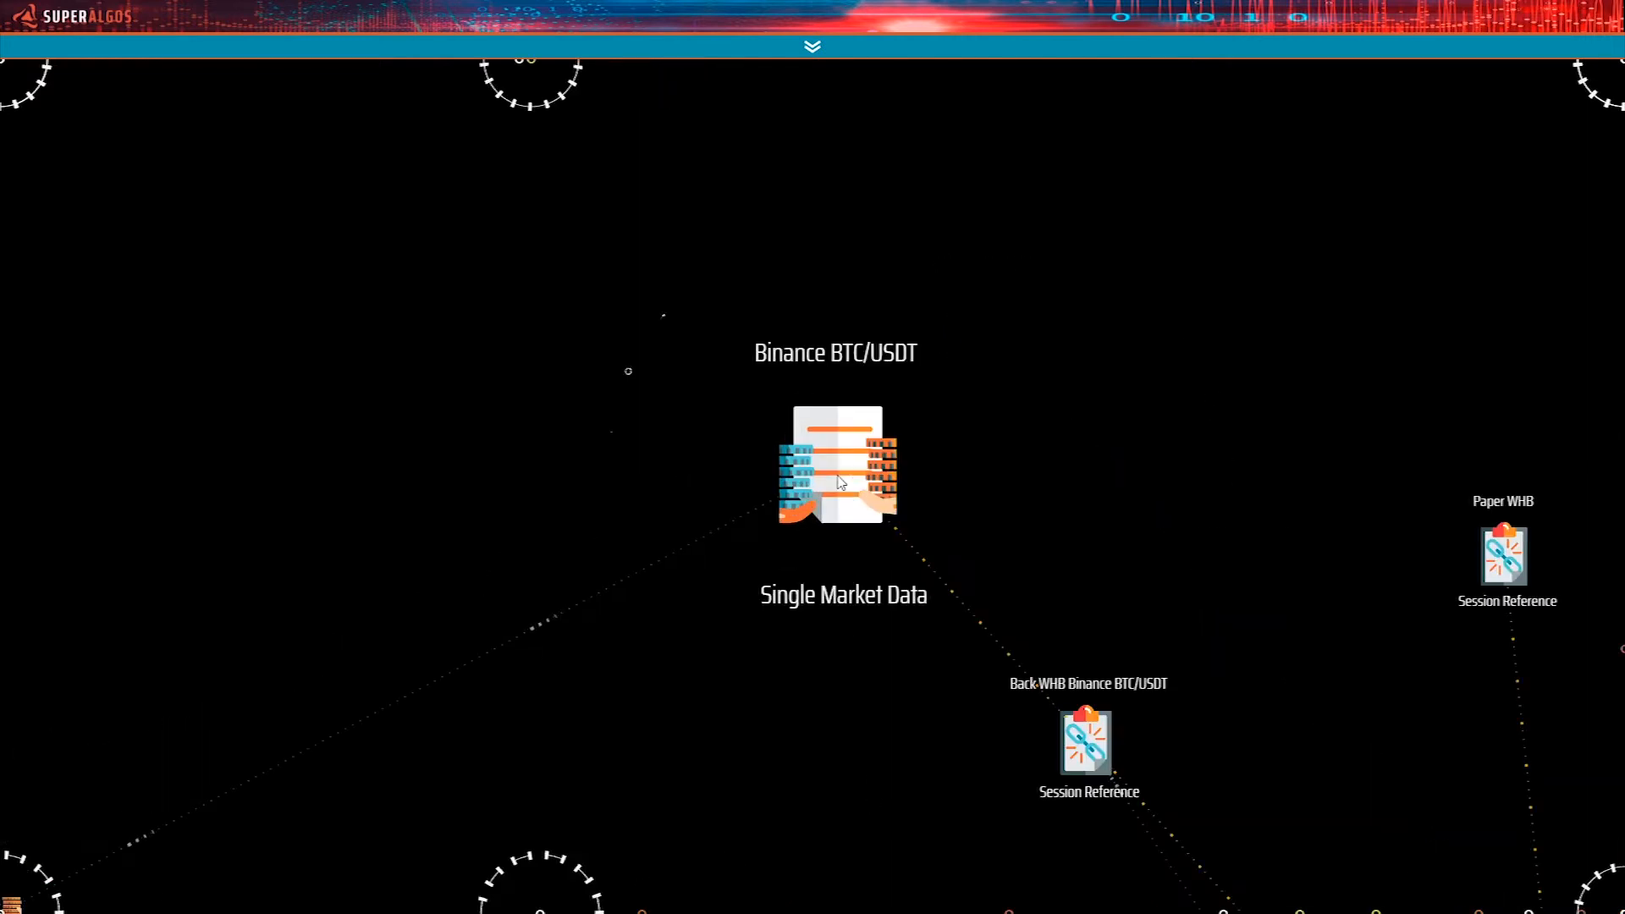
Expand the Binance BTC/USDT Single Market Data under the Back WHB session reference and view its data products.
{"action": "mouse_move", "coordinate": [840, 482]}
{"action": "left_click", "coordinate": [662, 611]}
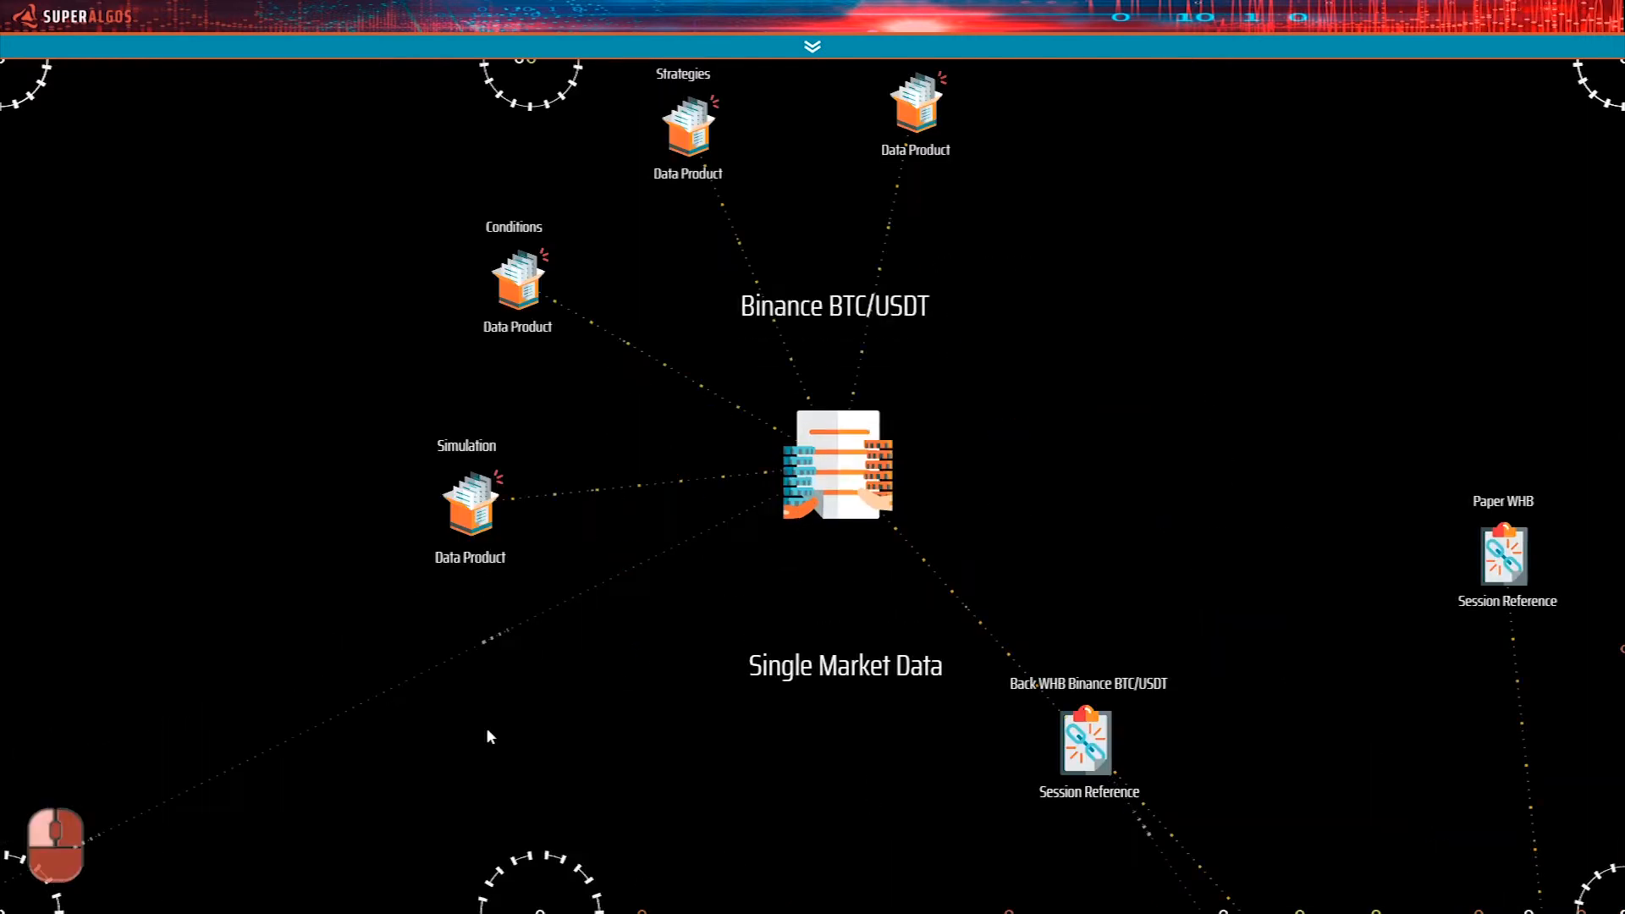
{"action": "left_click_drag", "start_coordinate": [617, 689], "coordinate": [622, 766]}
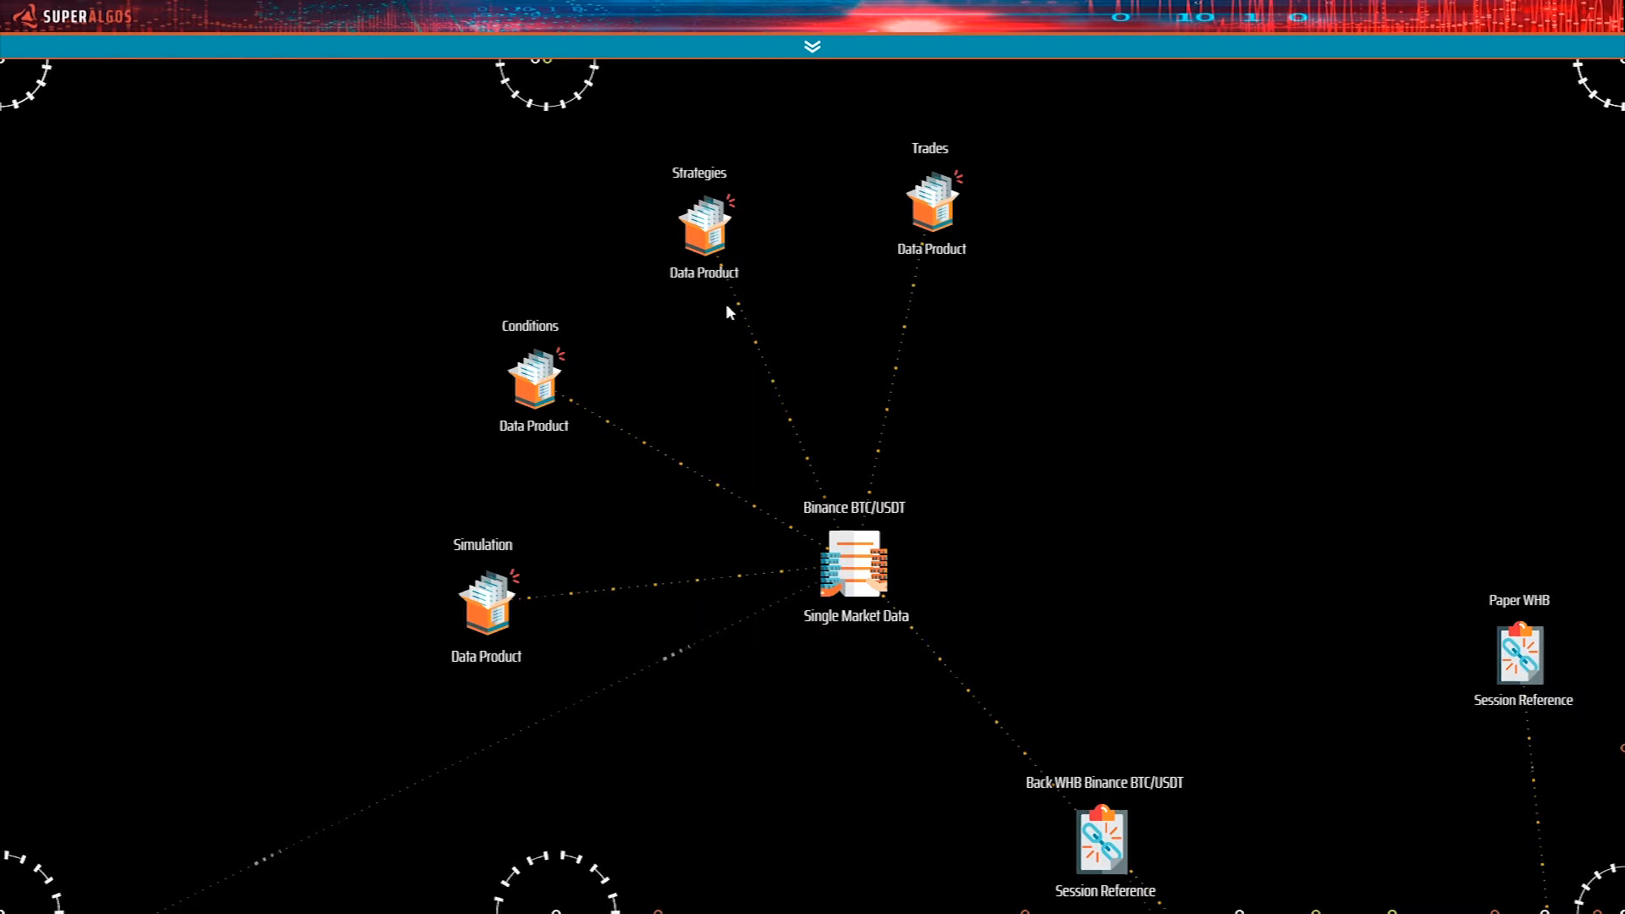
{"action": "left_click_drag", "start_coordinate": [650, 429], "coordinate": [757, 481]}
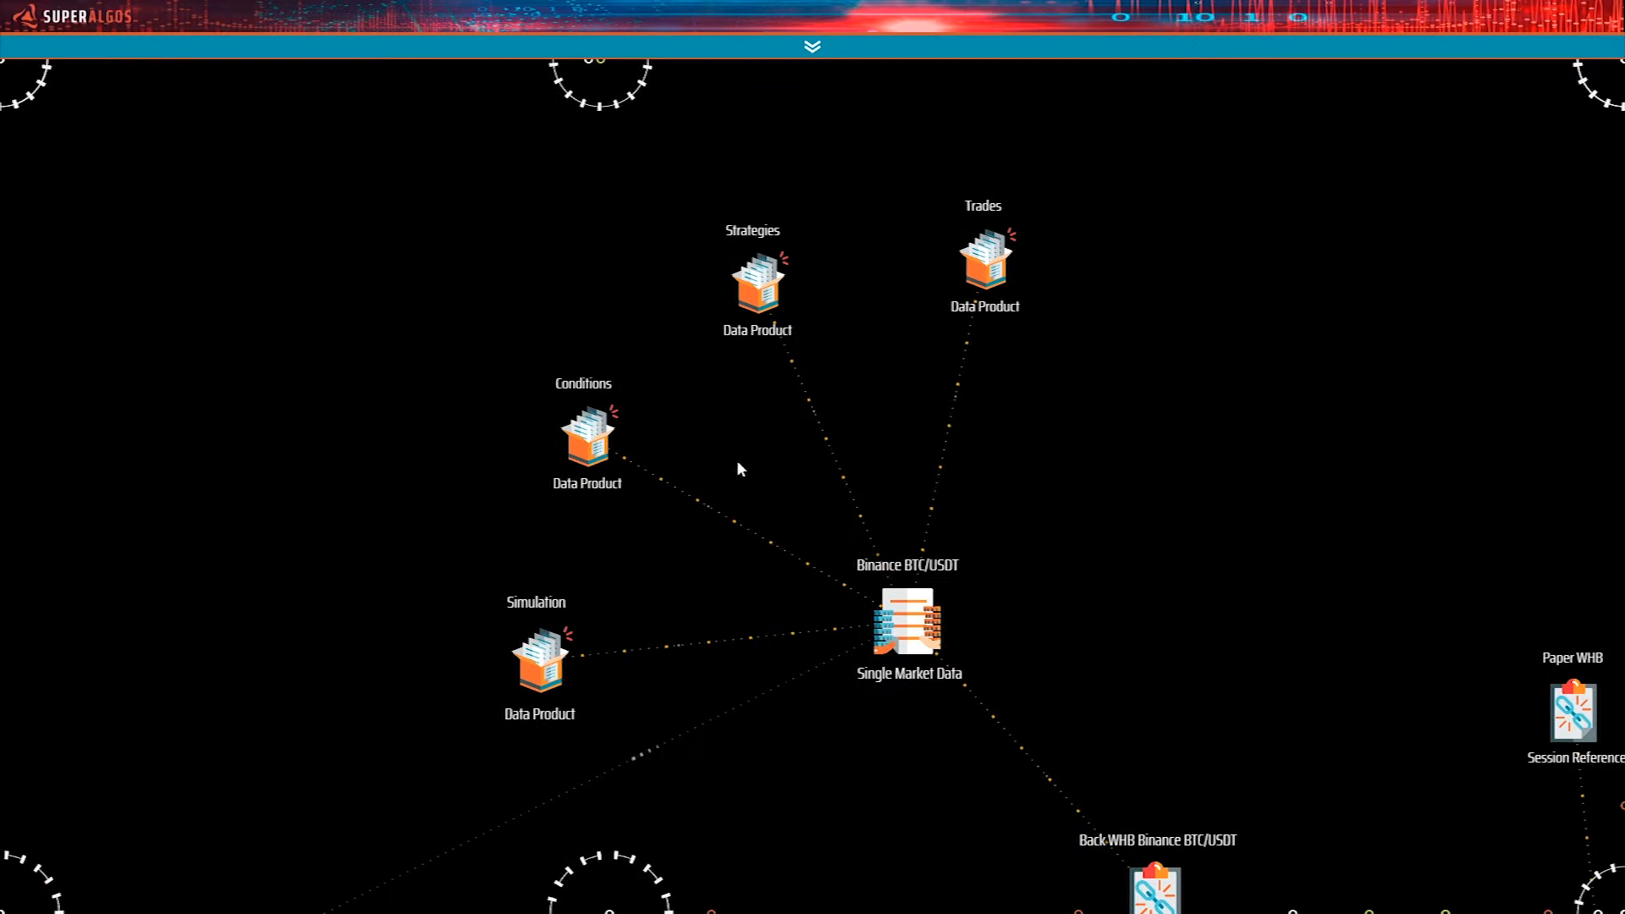
{"action": "scroll", "coordinate": [736, 460], "scroll_direction": "down", "scroll_amount": 5}
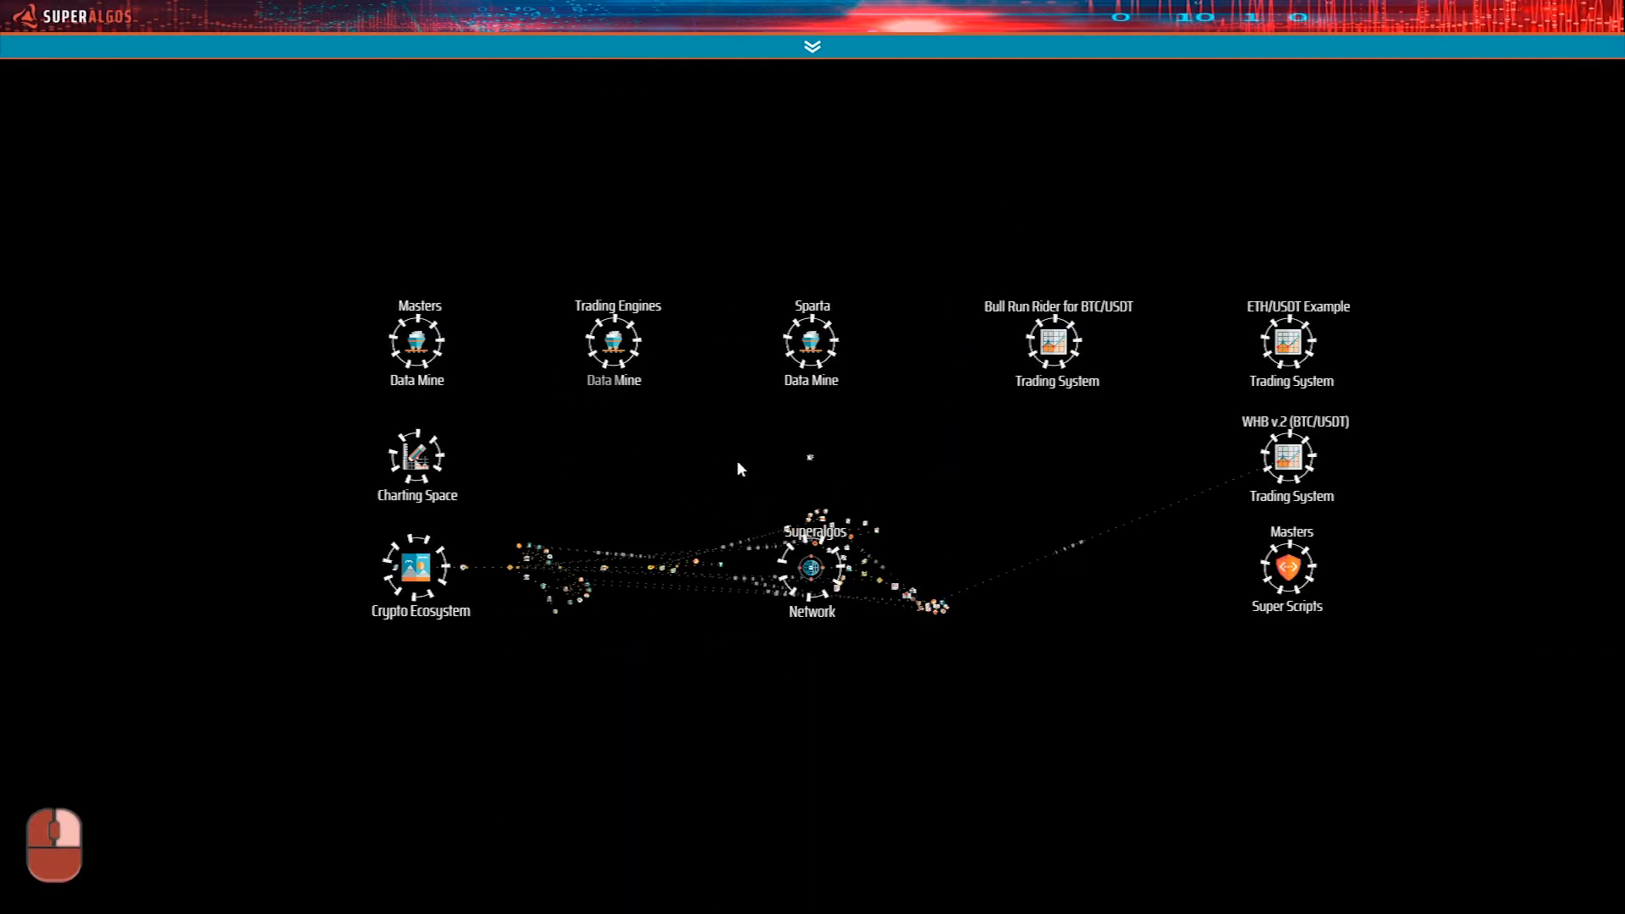
Expand the Charting Space and the Binance BTC/USDT Time Machine under its Super Action Generated dashboard to show the timeline charts.
{"action": "left_click", "coordinate": [415, 451]}
{"action": "mouse_move", "coordinate": [777, 460]}
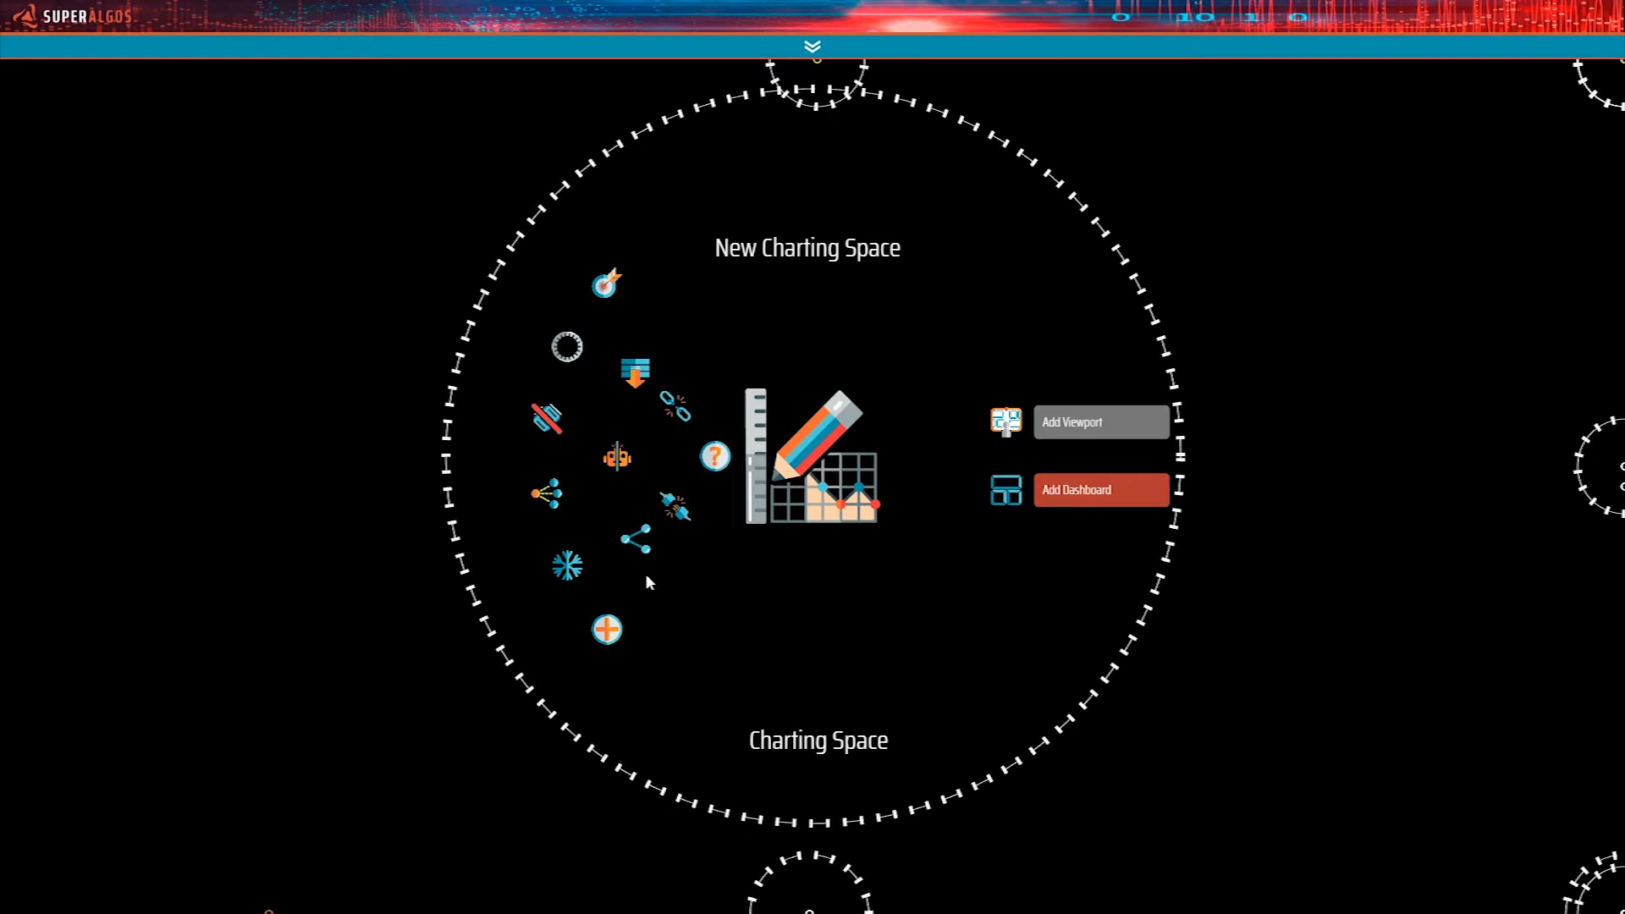
{"action": "left_click", "coordinate": [616, 633]}
{"action": "left_click_drag", "start_coordinate": [232, 657], "coordinate": [1313, 668]}
{"action": "left_click_drag", "start_coordinate": [333, 598], "coordinate": [1013, 643]}
{"action": "mouse_move", "coordinate": [914, 575]}
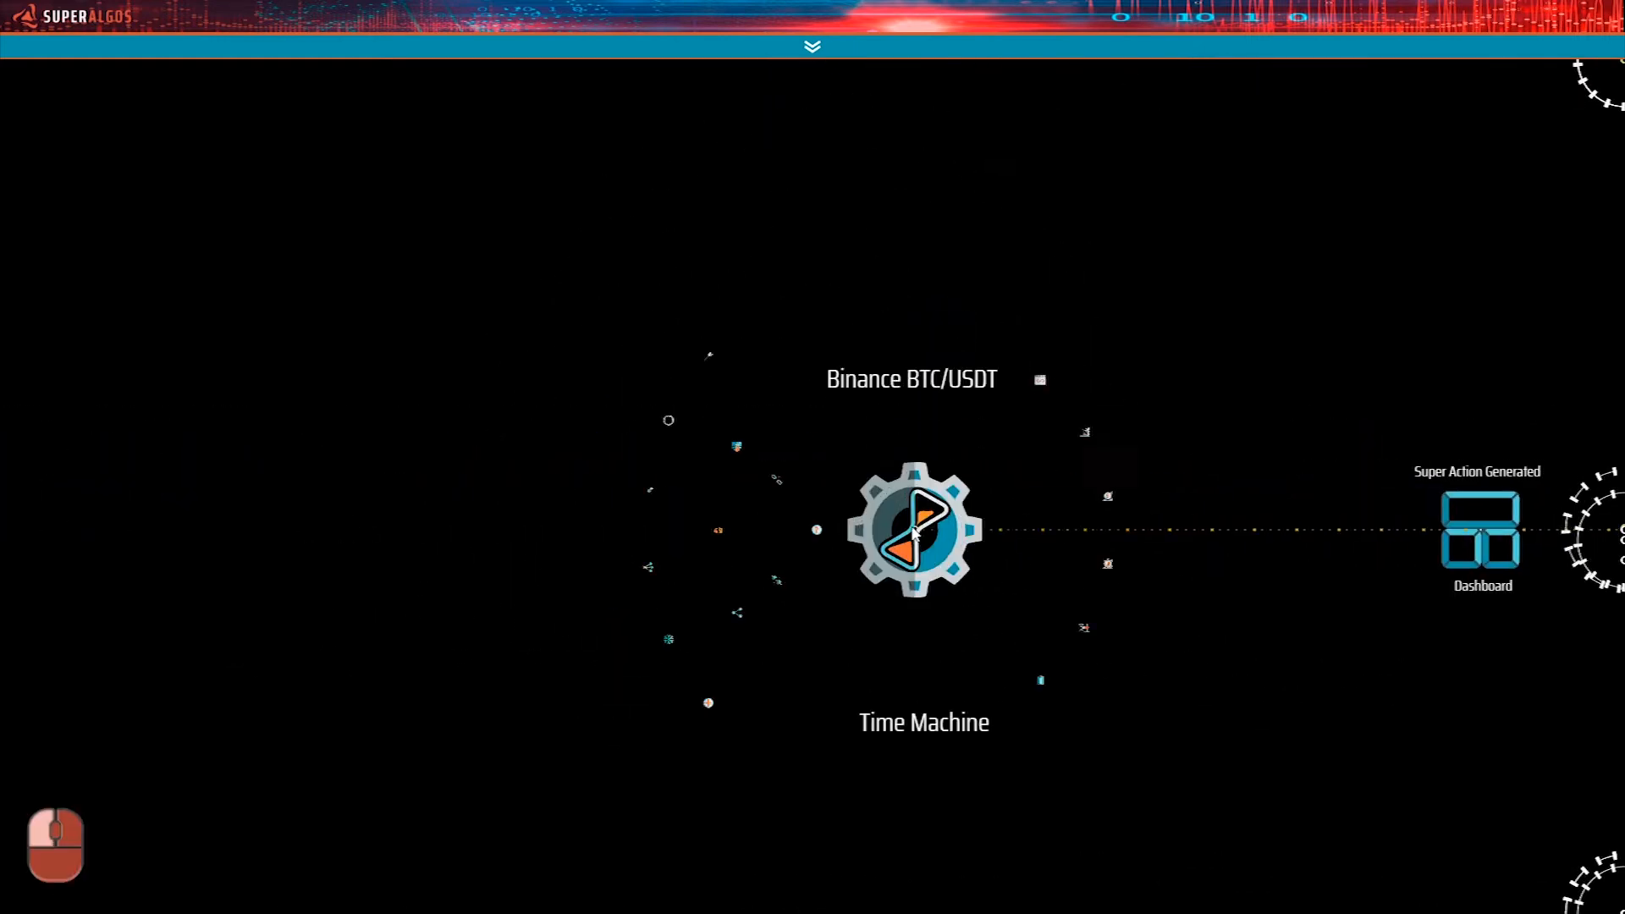
{"action": "left_click", "coordinate": [711, 704]}
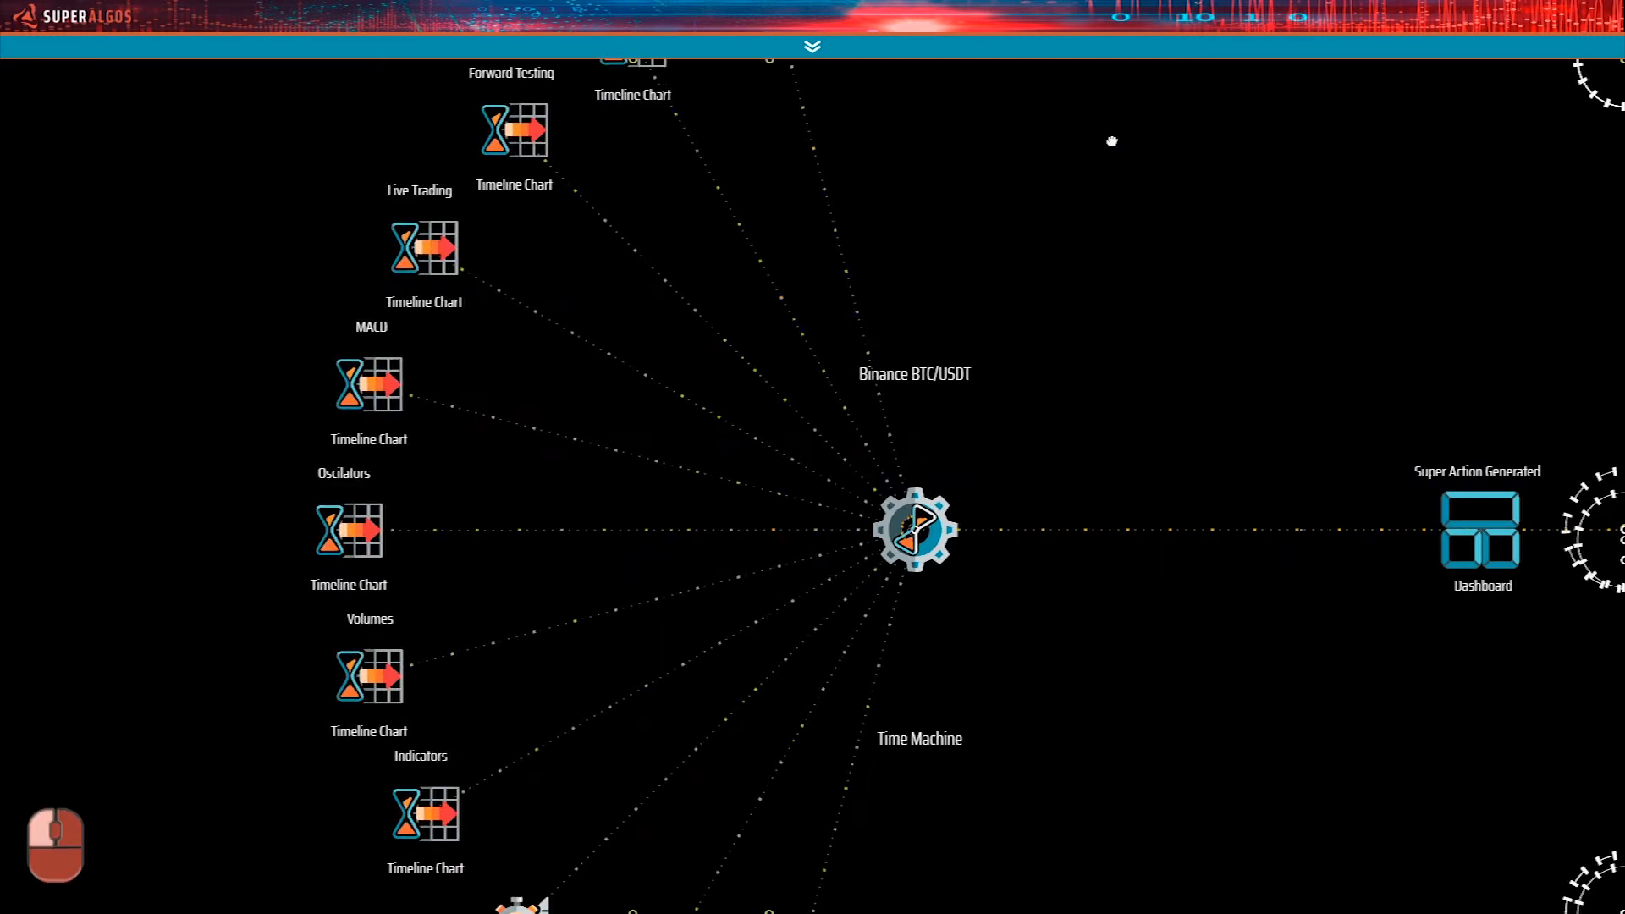
Expand the Backtesting timeline chart and bring the layers under its Layers Manager into view.
{"action": "left_click_drag", "start_coordinate": [1112, 141], "coordinate": [1026, 545]}
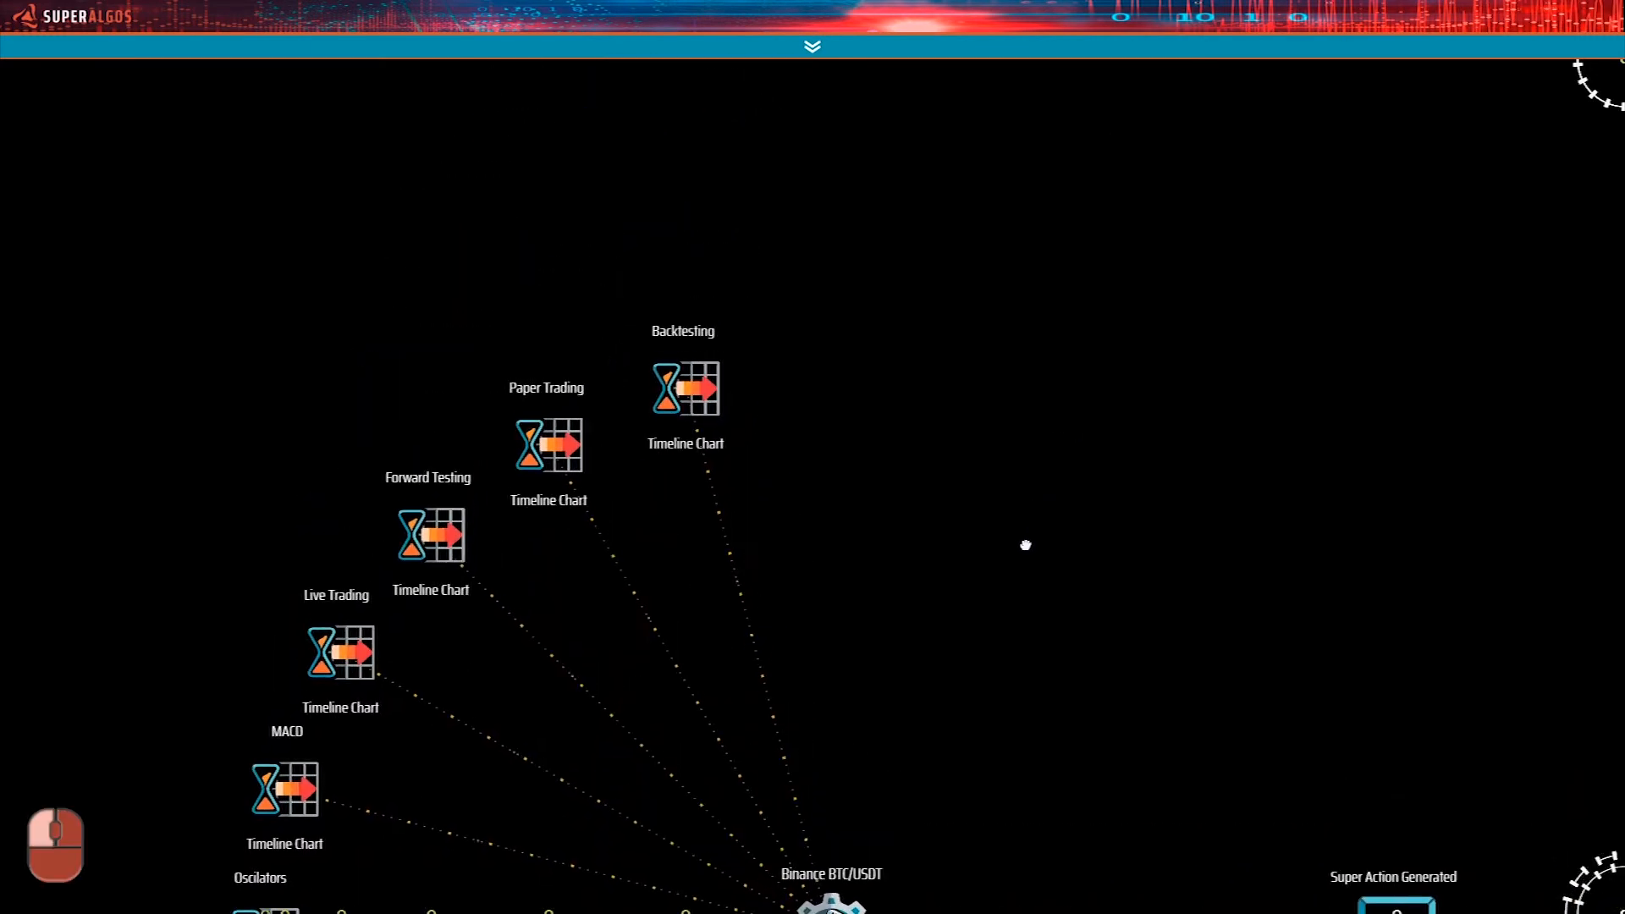
{"action": "mouse_move", "coordinate": [686, 389]}
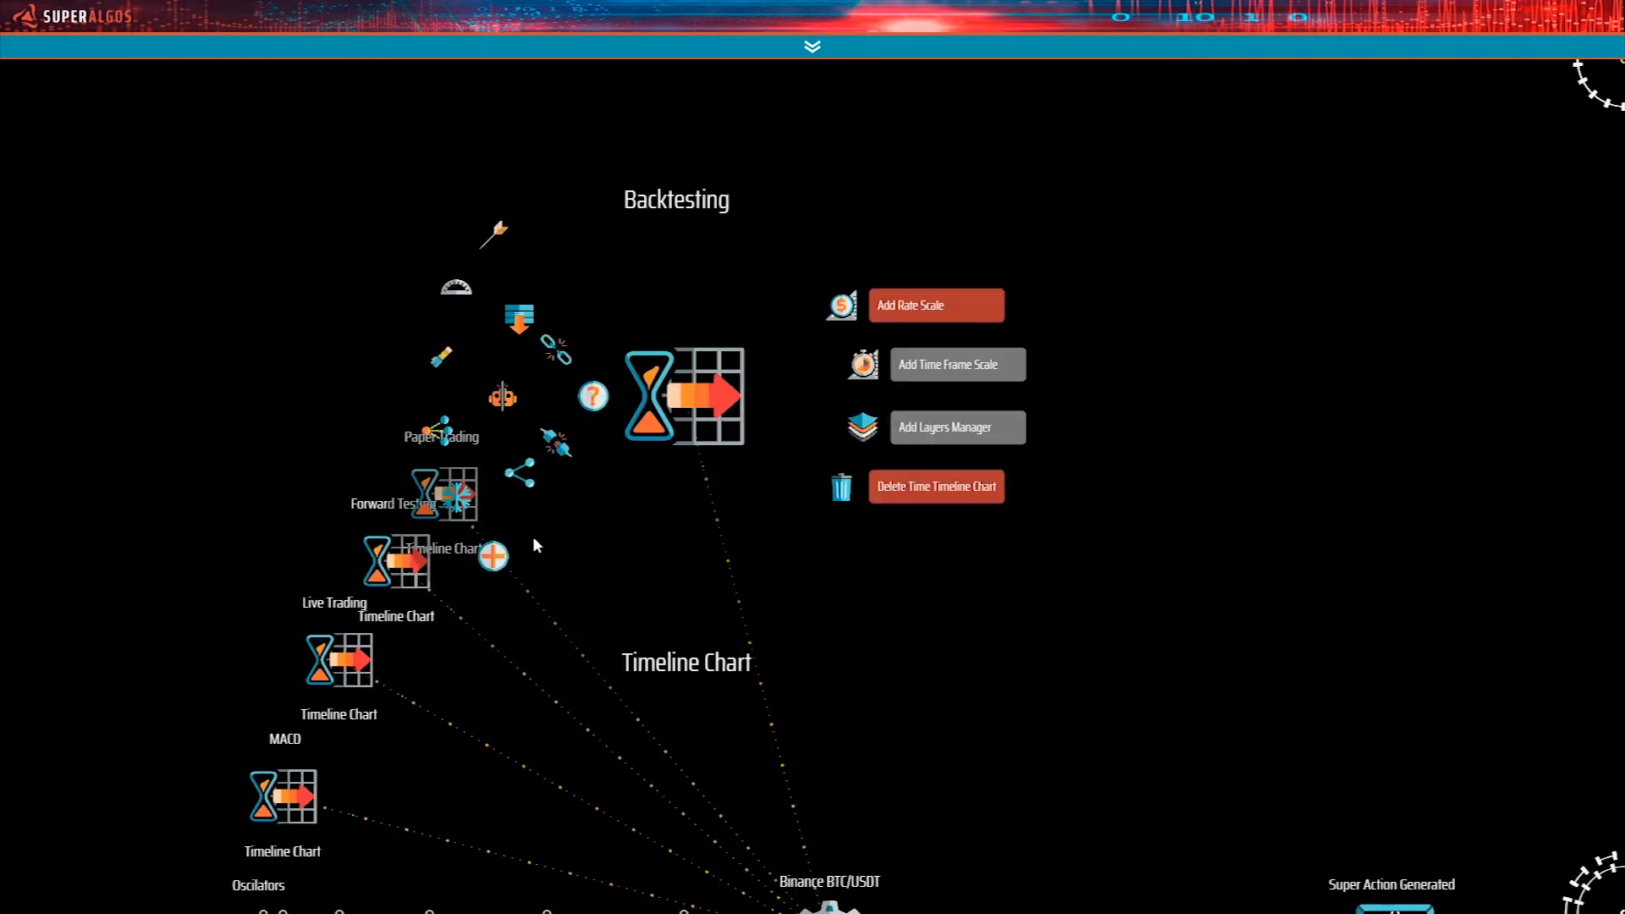
{"action": "left_click", "coordinate": [493, 556]}
{"action": "left_click_drag", "start_coordinate": [1148, 370], "coordinate": [1055, 560]}
{"action": "left_click_drag", "start_coordinate": [837, 388], "coordinate": [830, 572]}
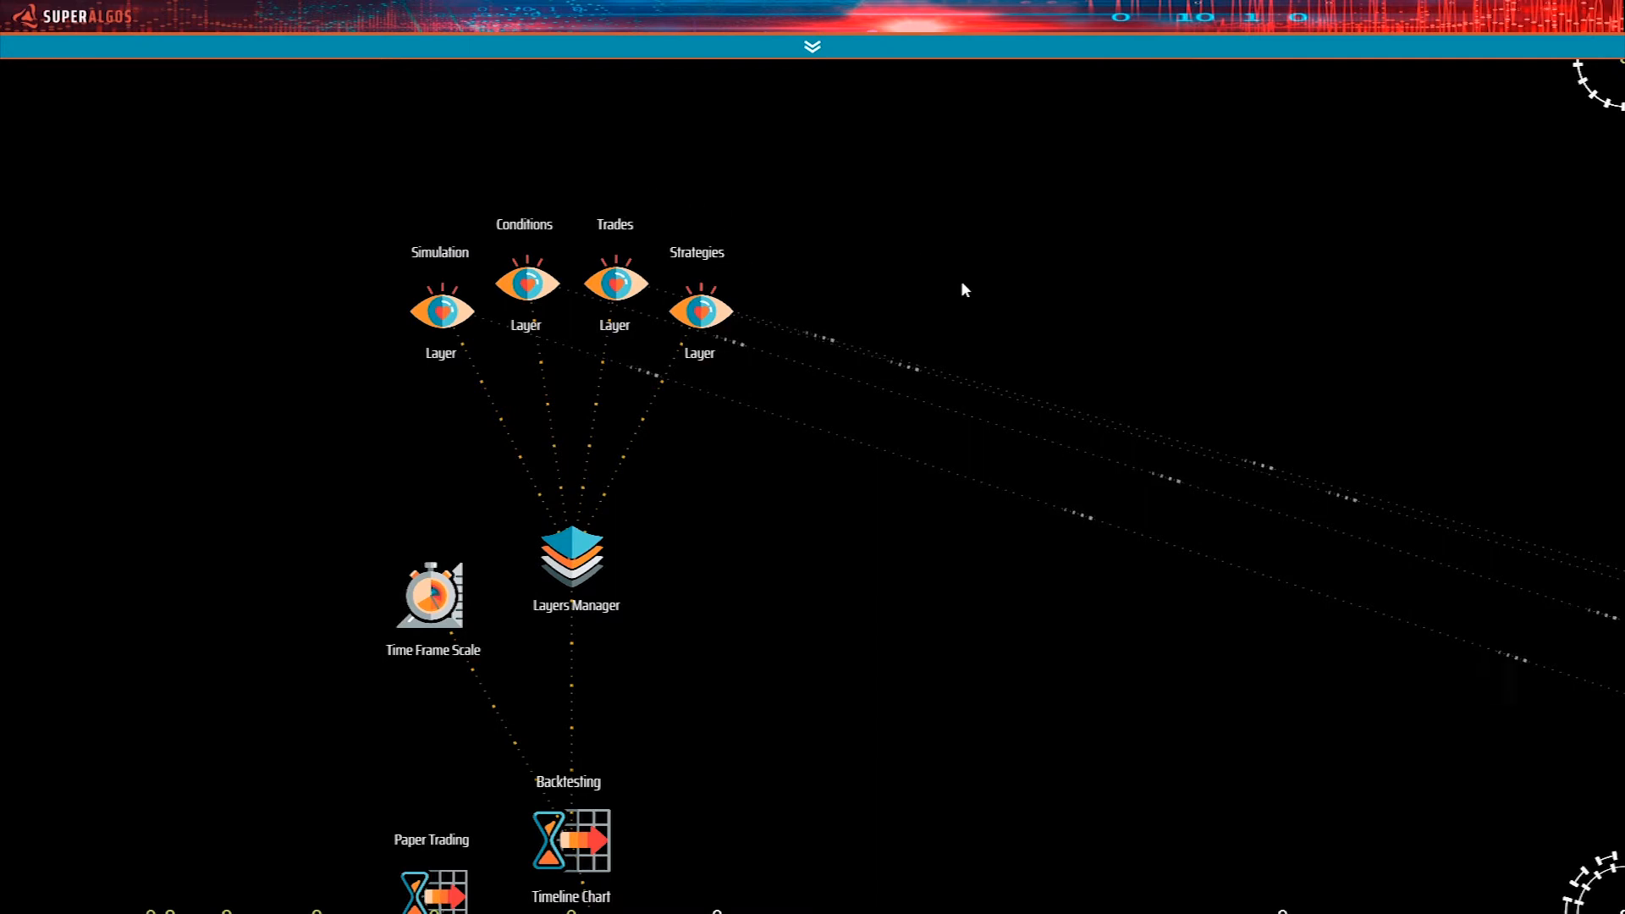
Trace the Backtesting layers' references to the data products under the Back WHB session's Single Market Data.
{"action": "left_click_drag", "start_coordinate": [1317, 551], "coordinate": [1089, 505]}
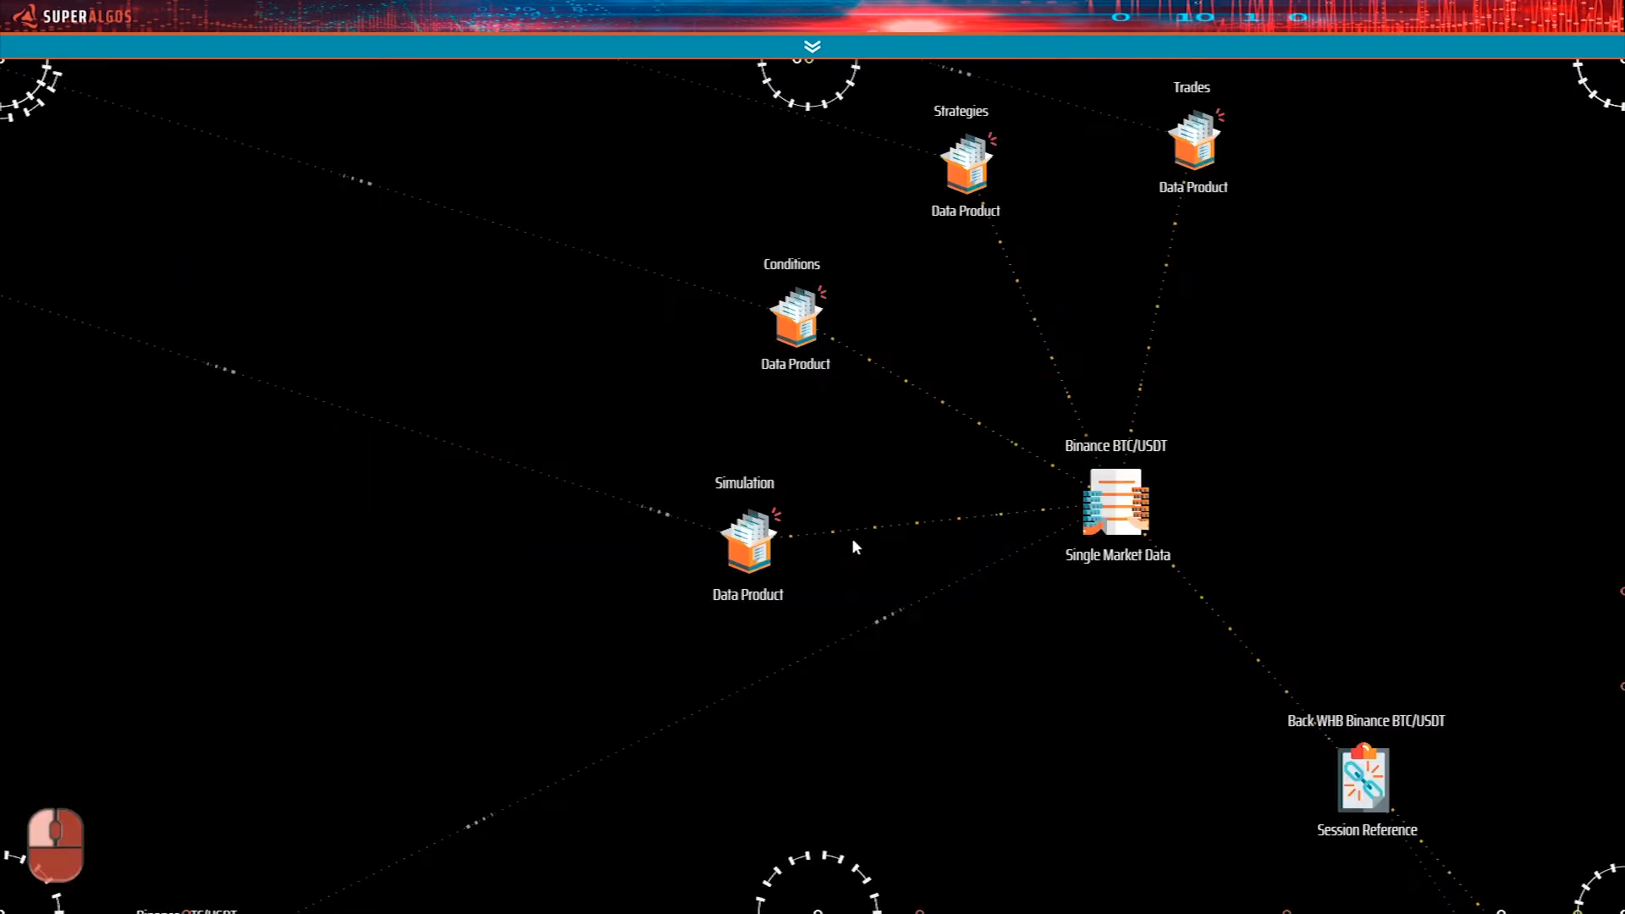
{"action": "left_click_drag", "start_coordinate": [970, 574], "coordinate": [936, 621]}
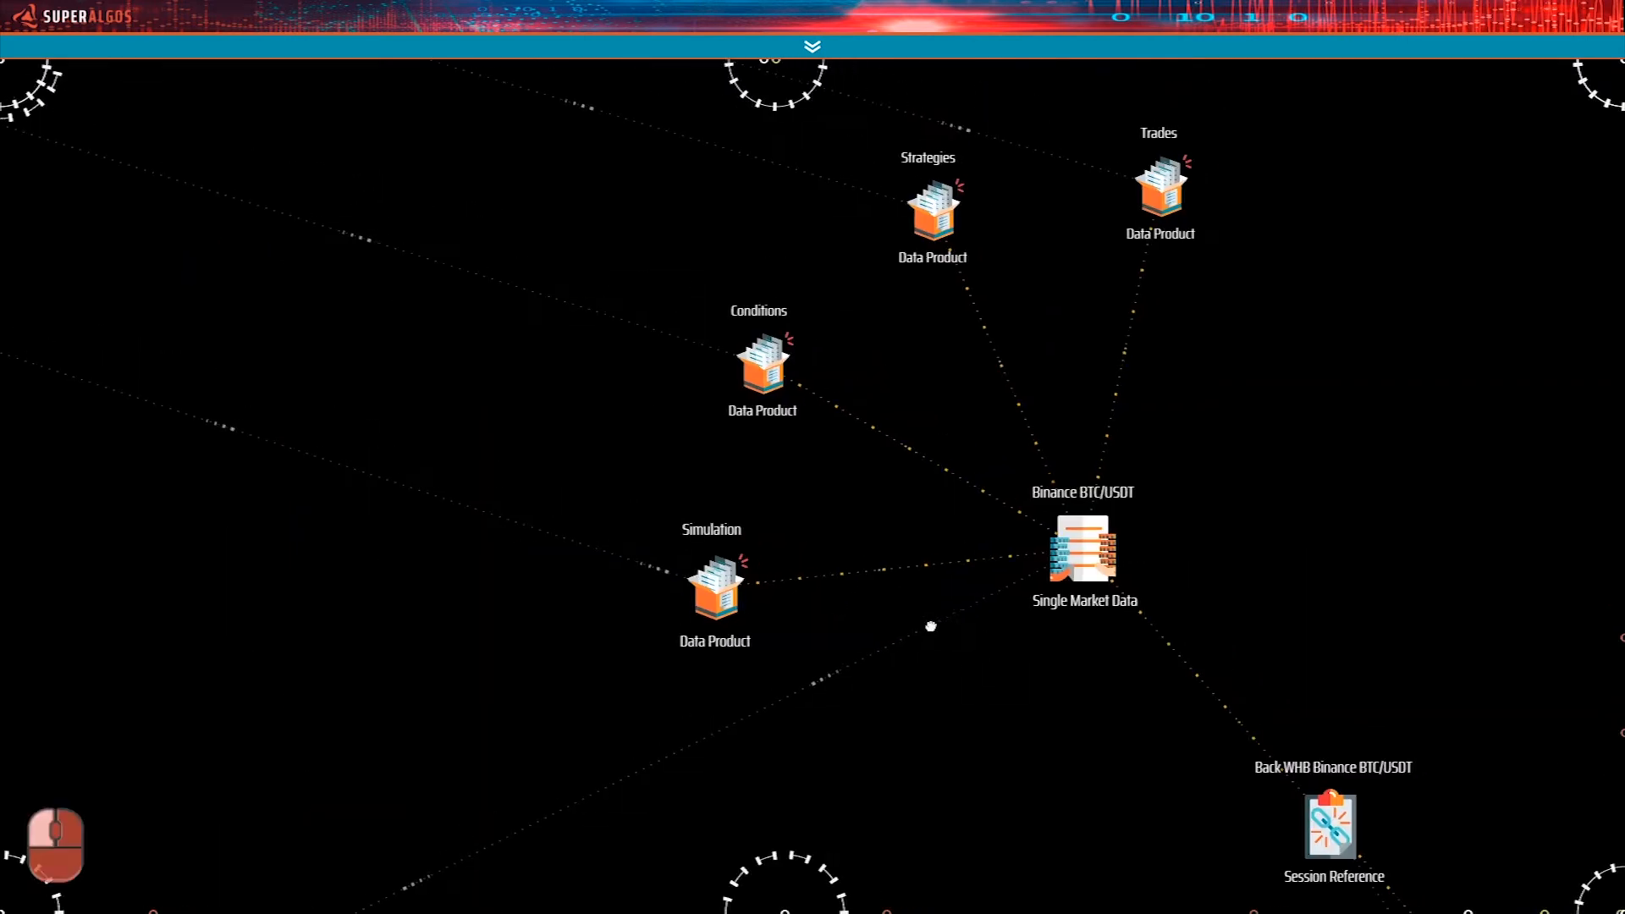
{"action": "right_click", "coordinate": [897, 685]}
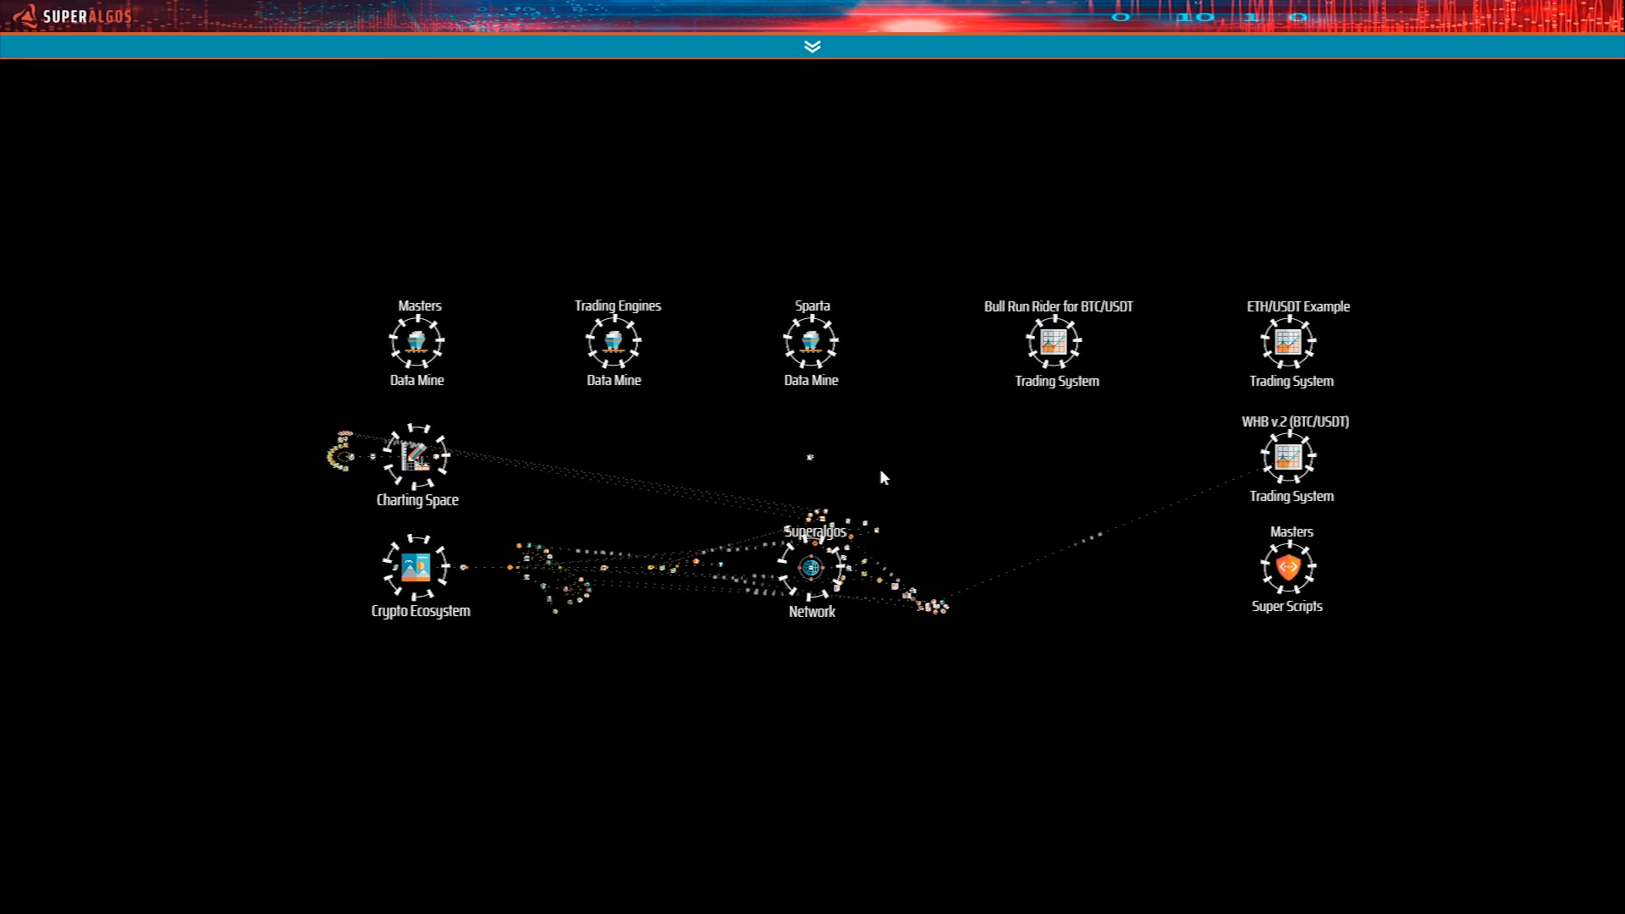
Add a new trading system to the Simple Workspace node.
{"action": "left_click", "coordinate": [810, 458]}
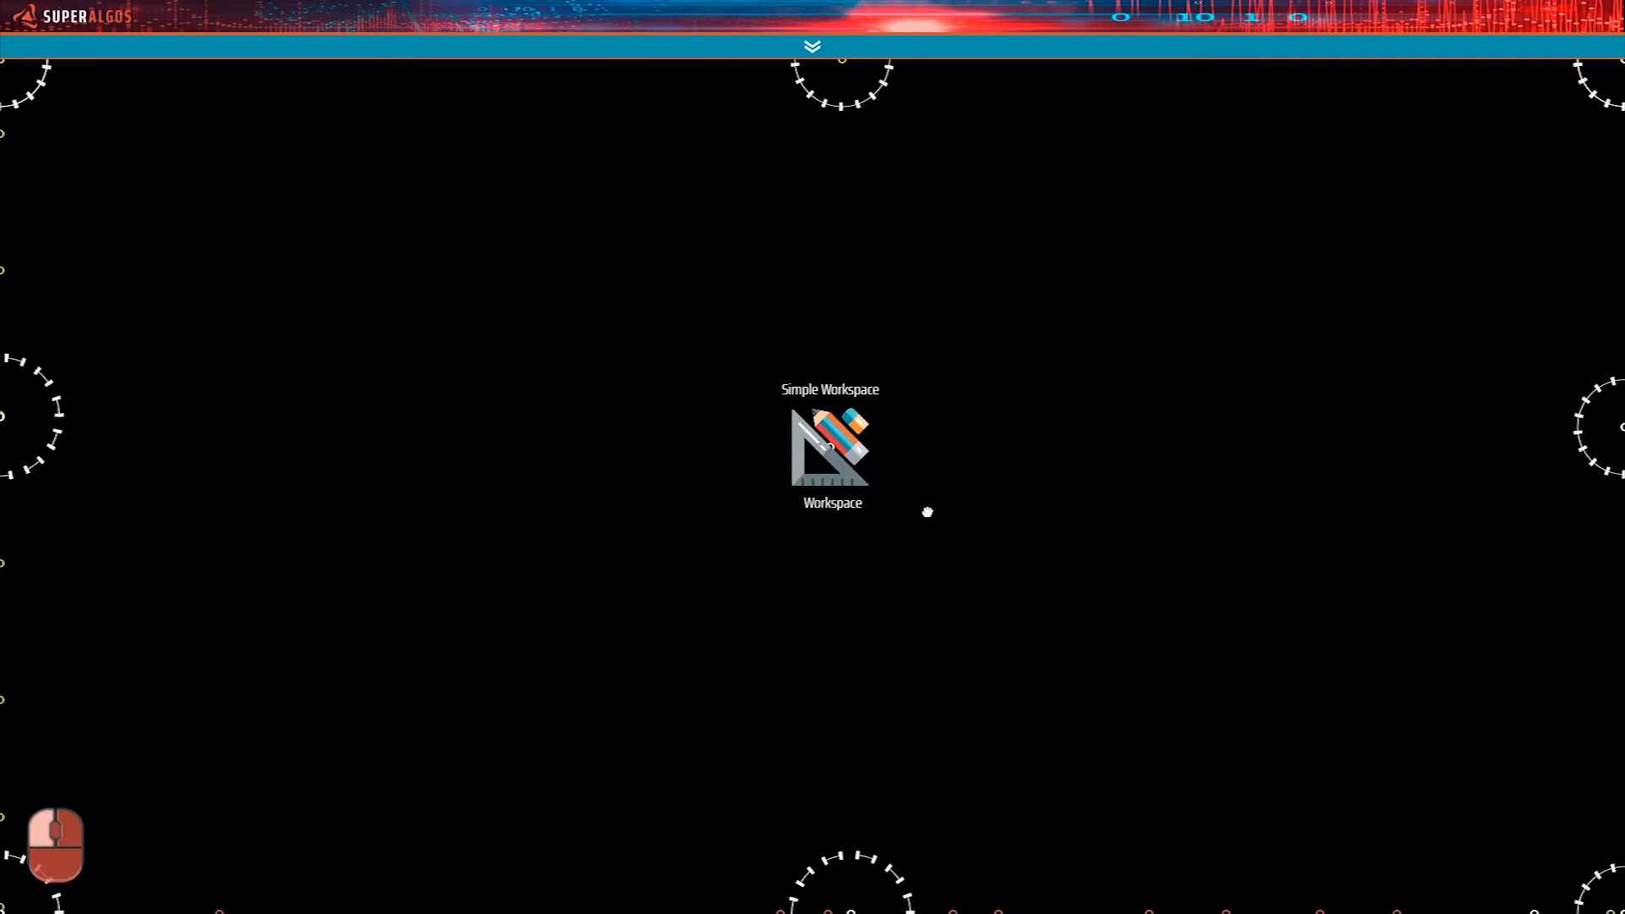
{"action": "mouse_move", "coordinate": [841, 455]}
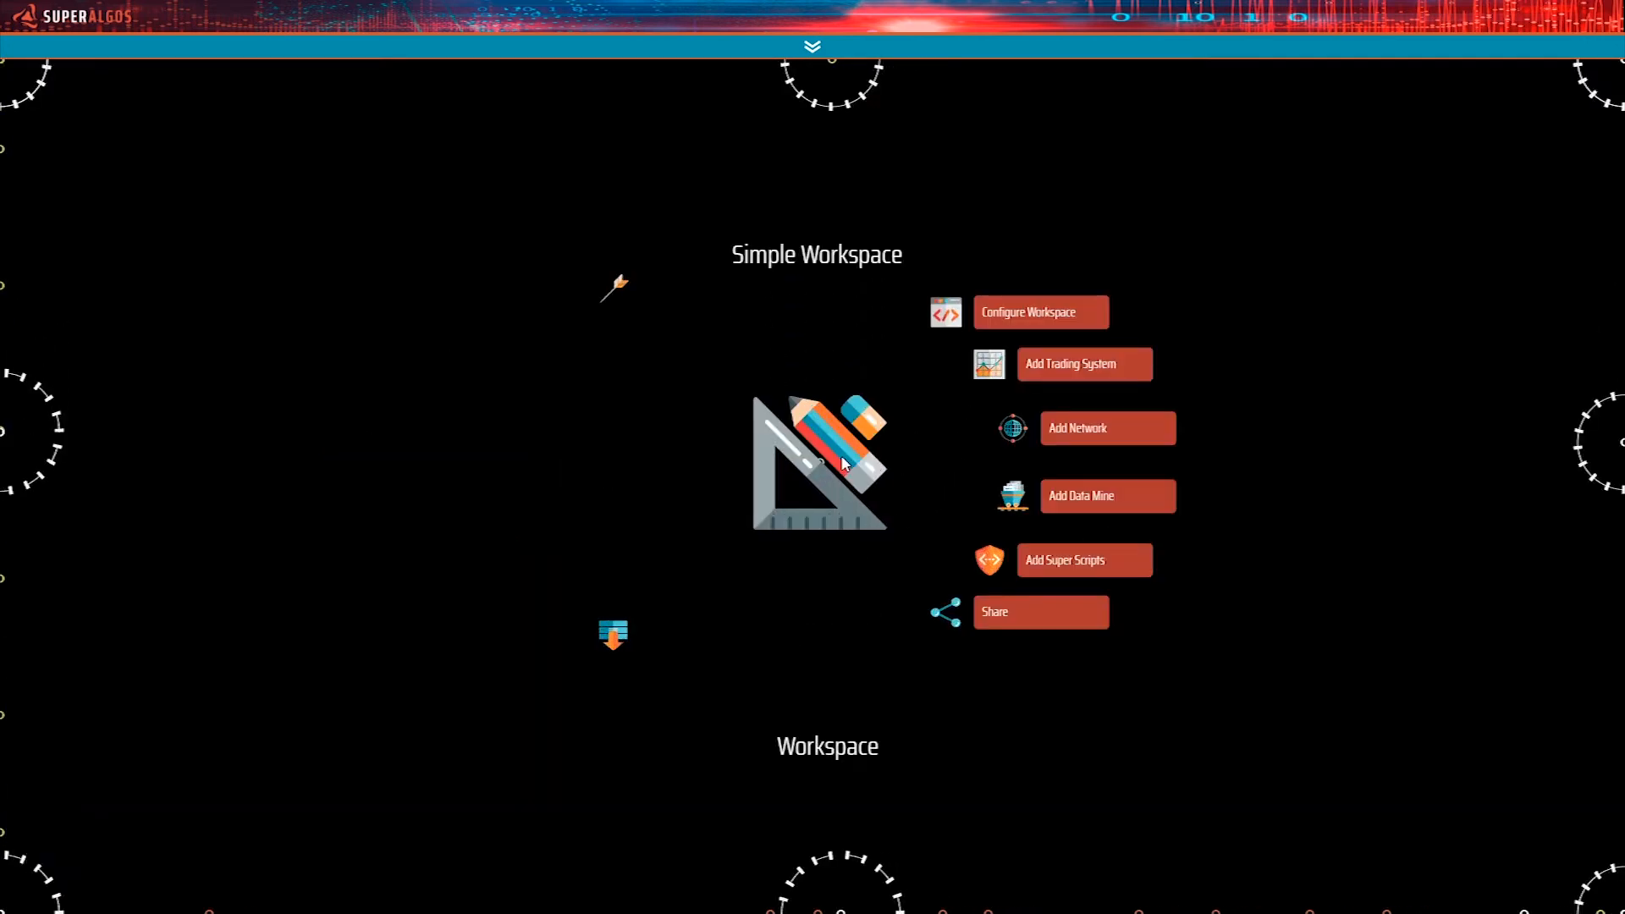
{"action": "left_click", "coordinate": [1043, 368]}
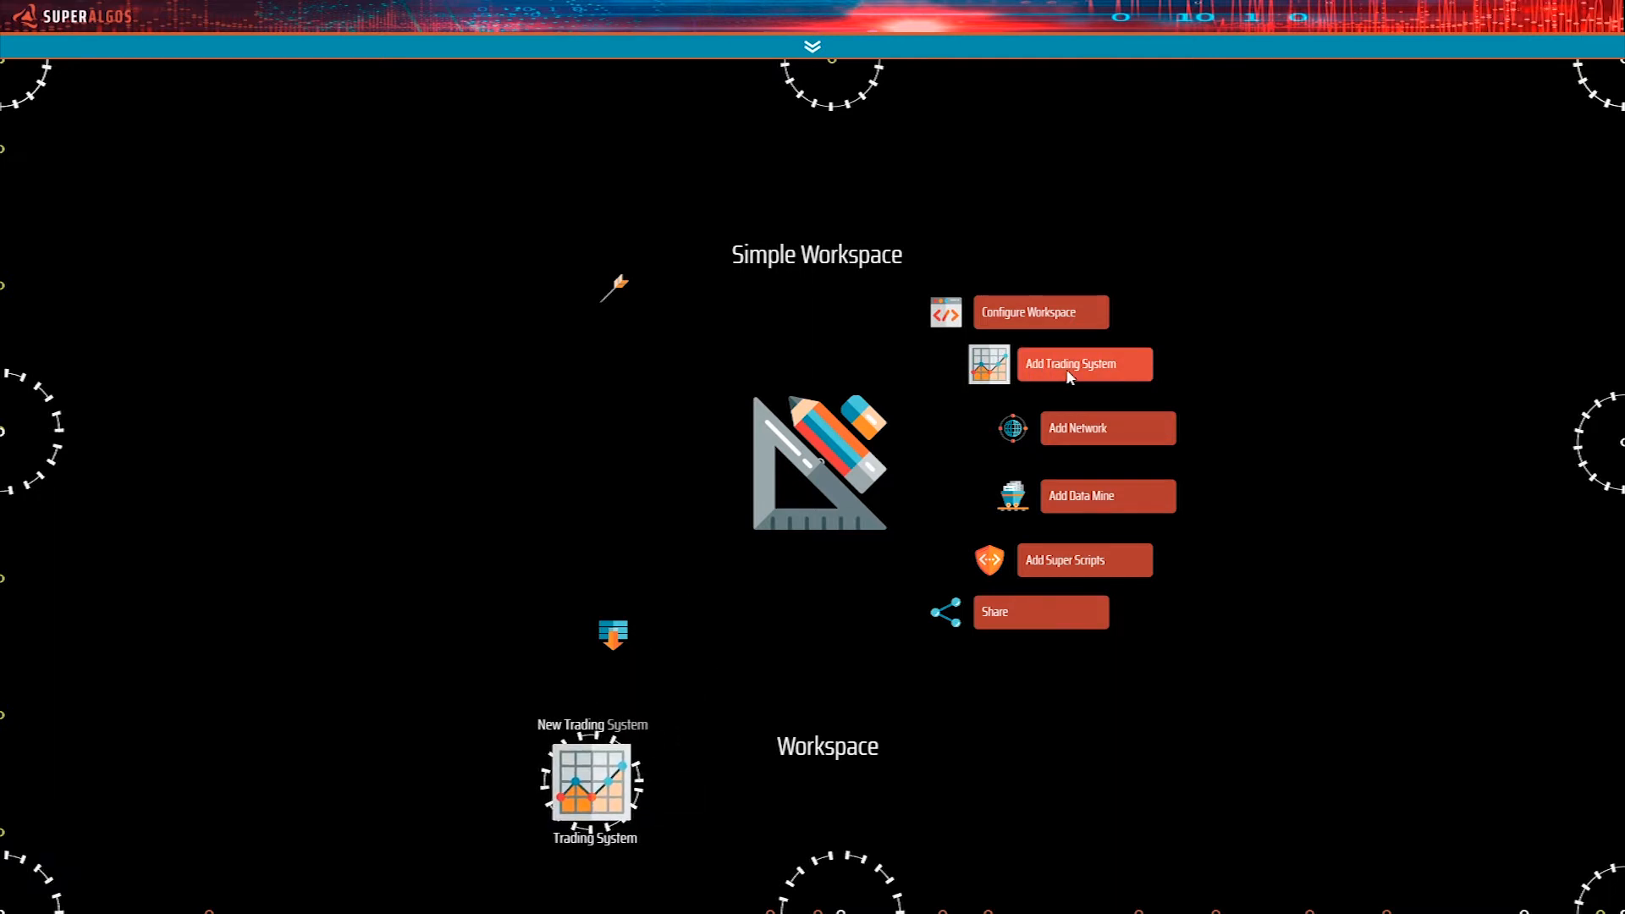
Move the new trading system close to the Back WHB Backtesting Session under the Testing Environment and pin it in place.
{"action": "left_click_drag", "start_coordinate": [1125, 776], "coordinate": [1087, 537]}
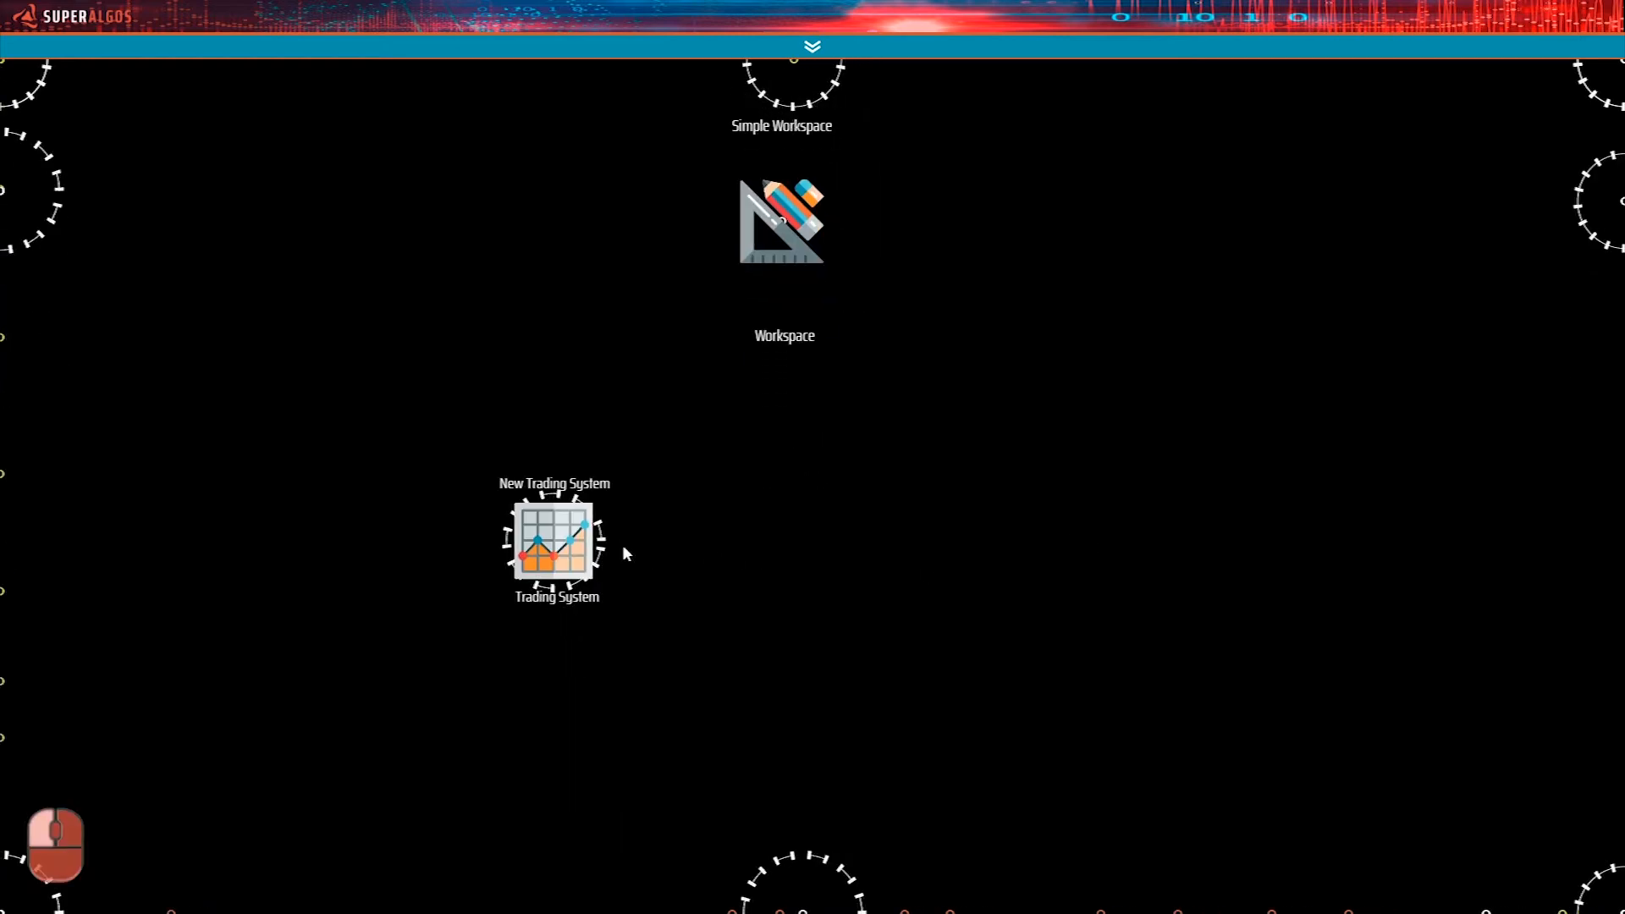
{"action": "mouse_move", "coordinate": [584, 546]}
{"action": "left_click_drag", "start_coordinate": [555, 539], "coordinate": [889, 535]}
{"action": "key", "text": "ctrl"}
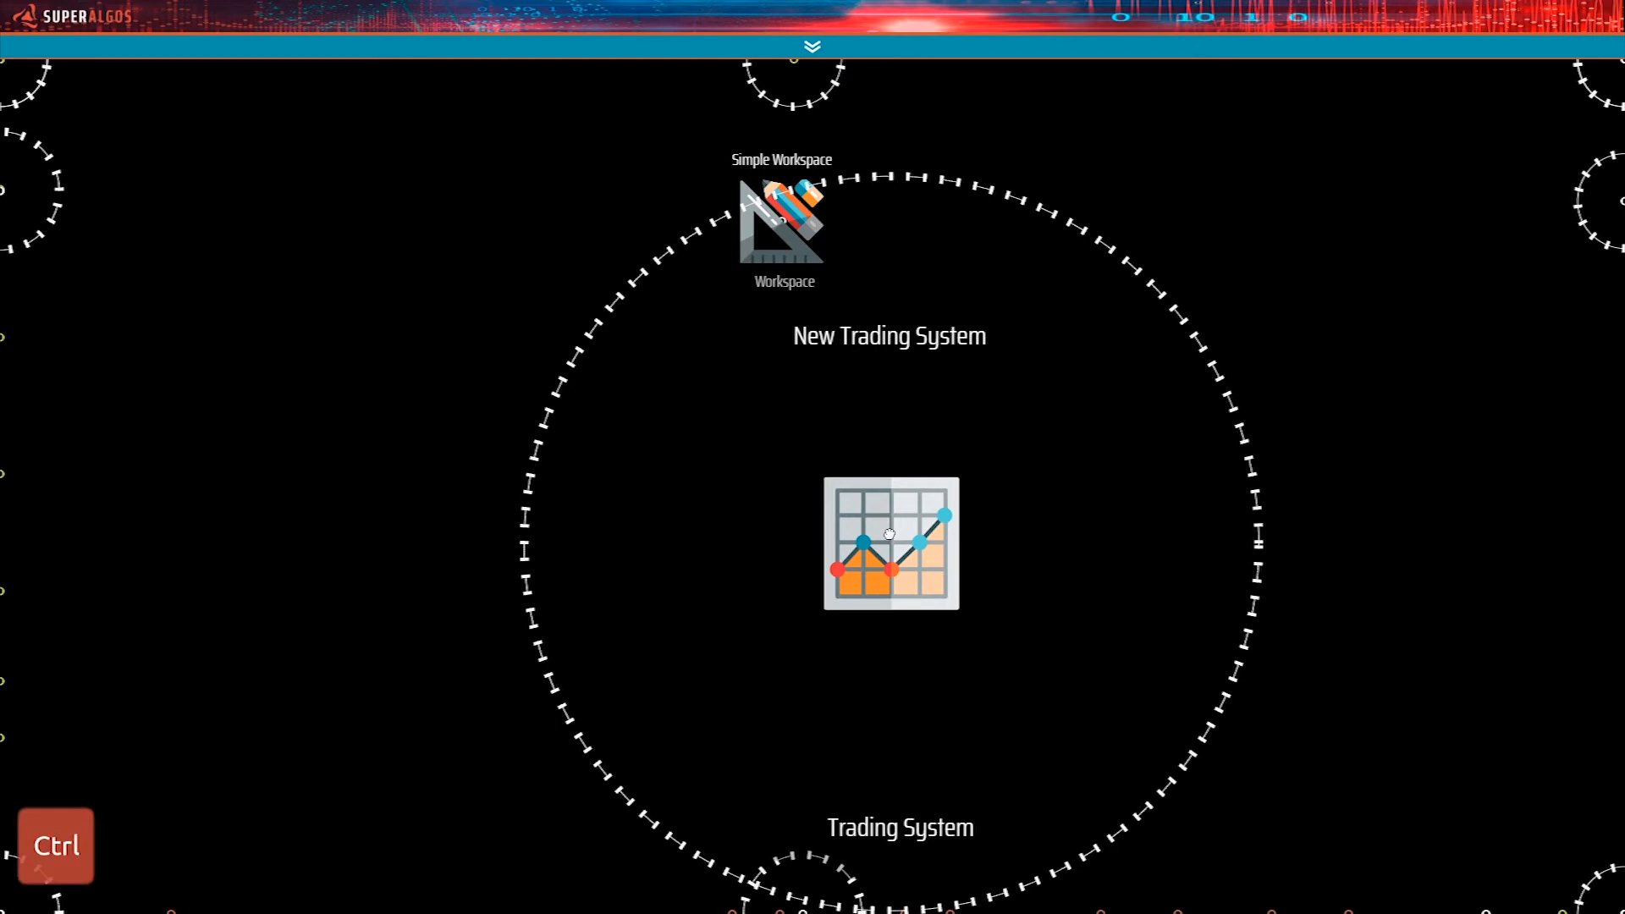
{"action": "key", "text": "ctrl+Down"}
{"action": "key", "text": "ctrl+Down"}
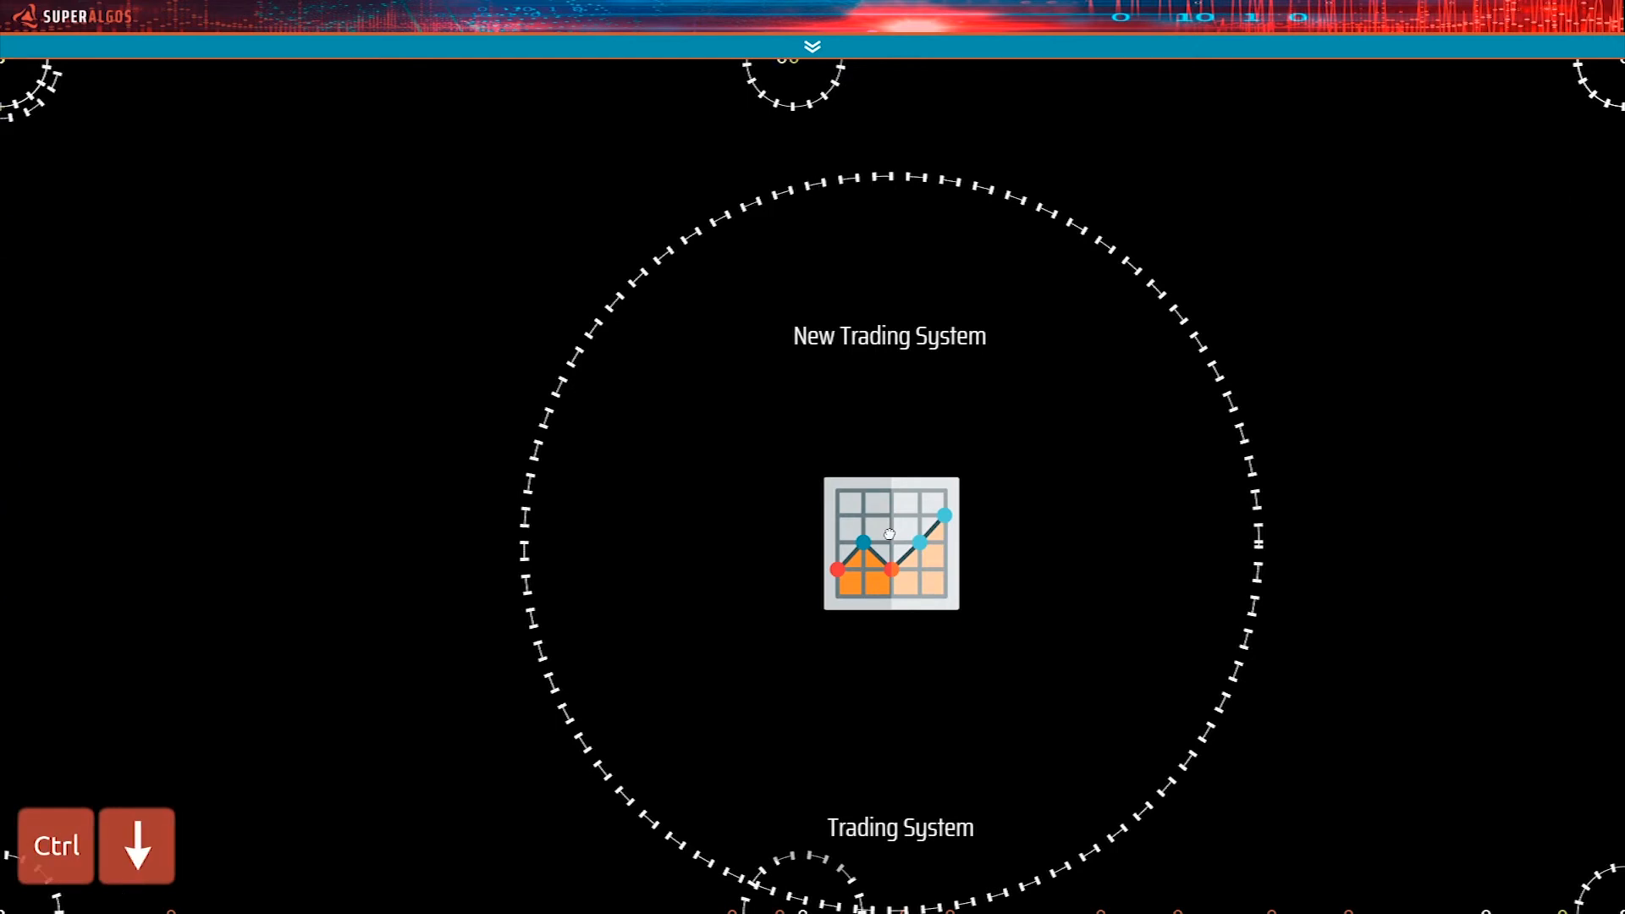
{"action": "key", "text": "ctrl+Down"}
{"action": "key", "text": "ctrl+Down"}
{"action": "key", "text": "ctrl+Down"}
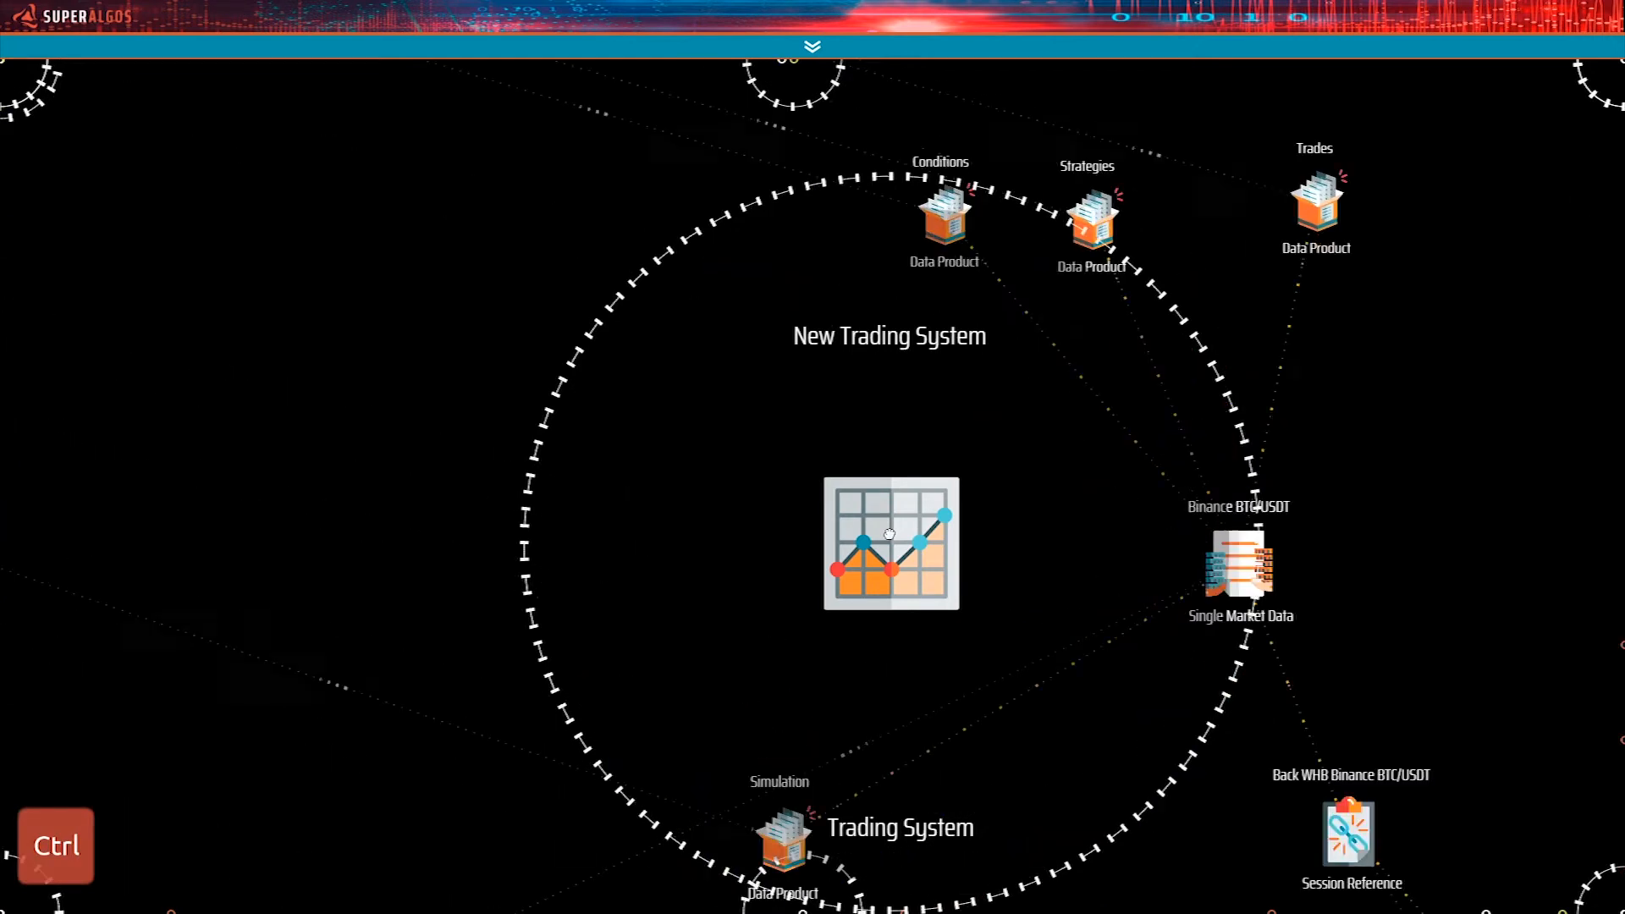
{"action": "key", "text": "ctrl+Down"}
{"action": "key", "text": "ctrl+Down"}
{"action": "key", "text": "ctrl+Down"}
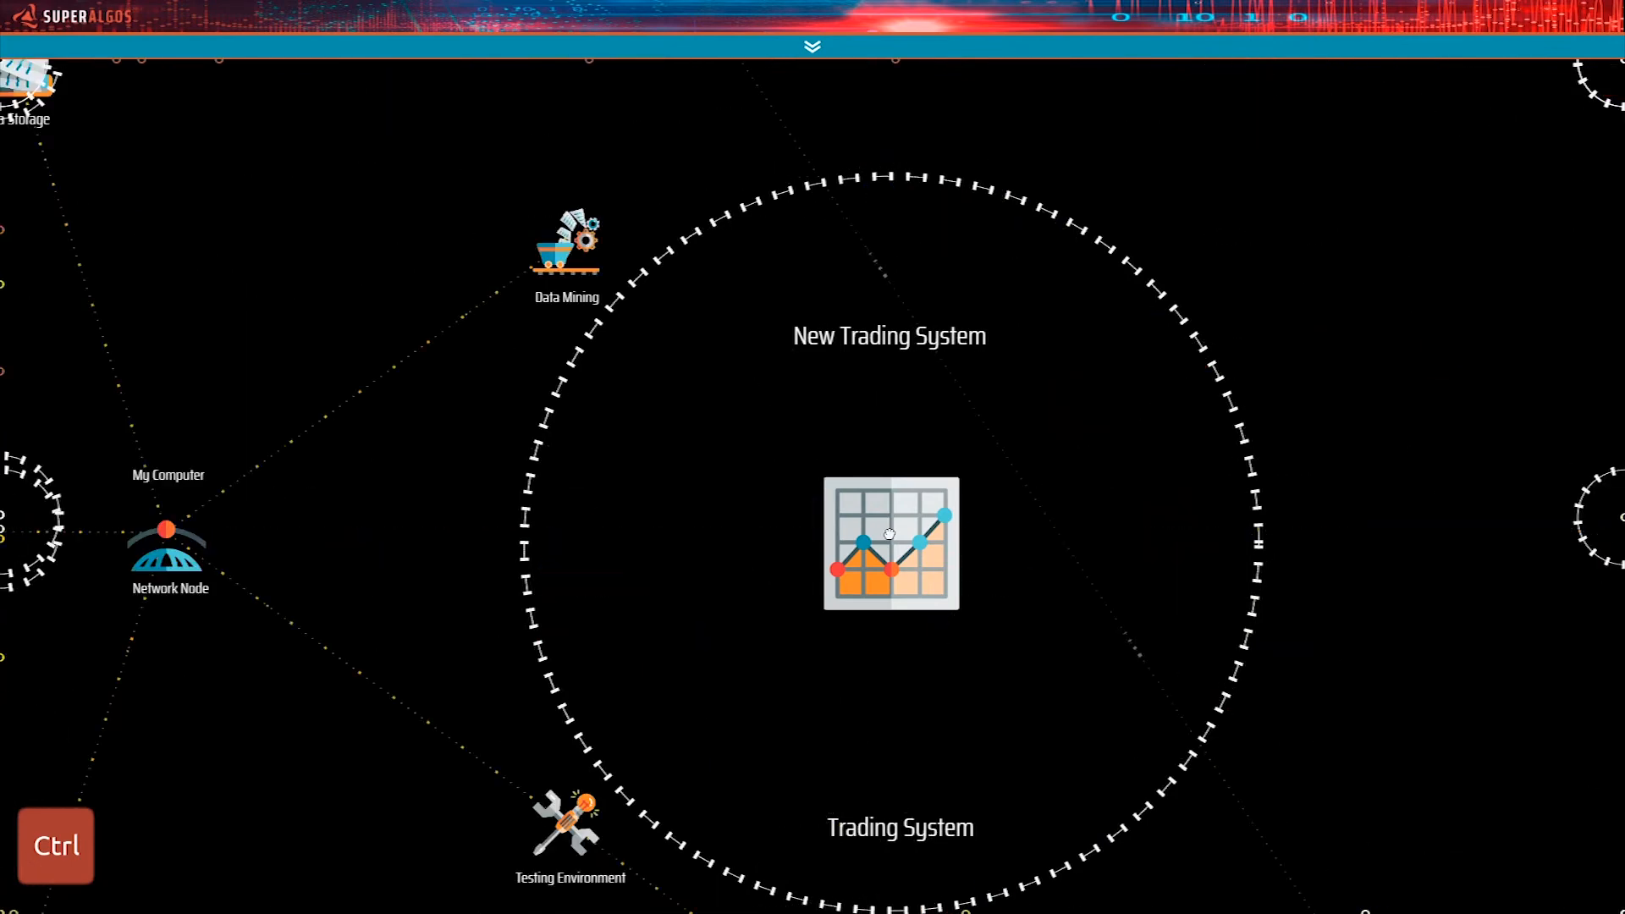
{"action": "key", "text": "ctrl+Down"}
{"action": "key", "text": "ctrl+Down"}
{"action": "key", "text": "ctrl+Right"}
{"action": "key", "text": "ctrl+Right"}
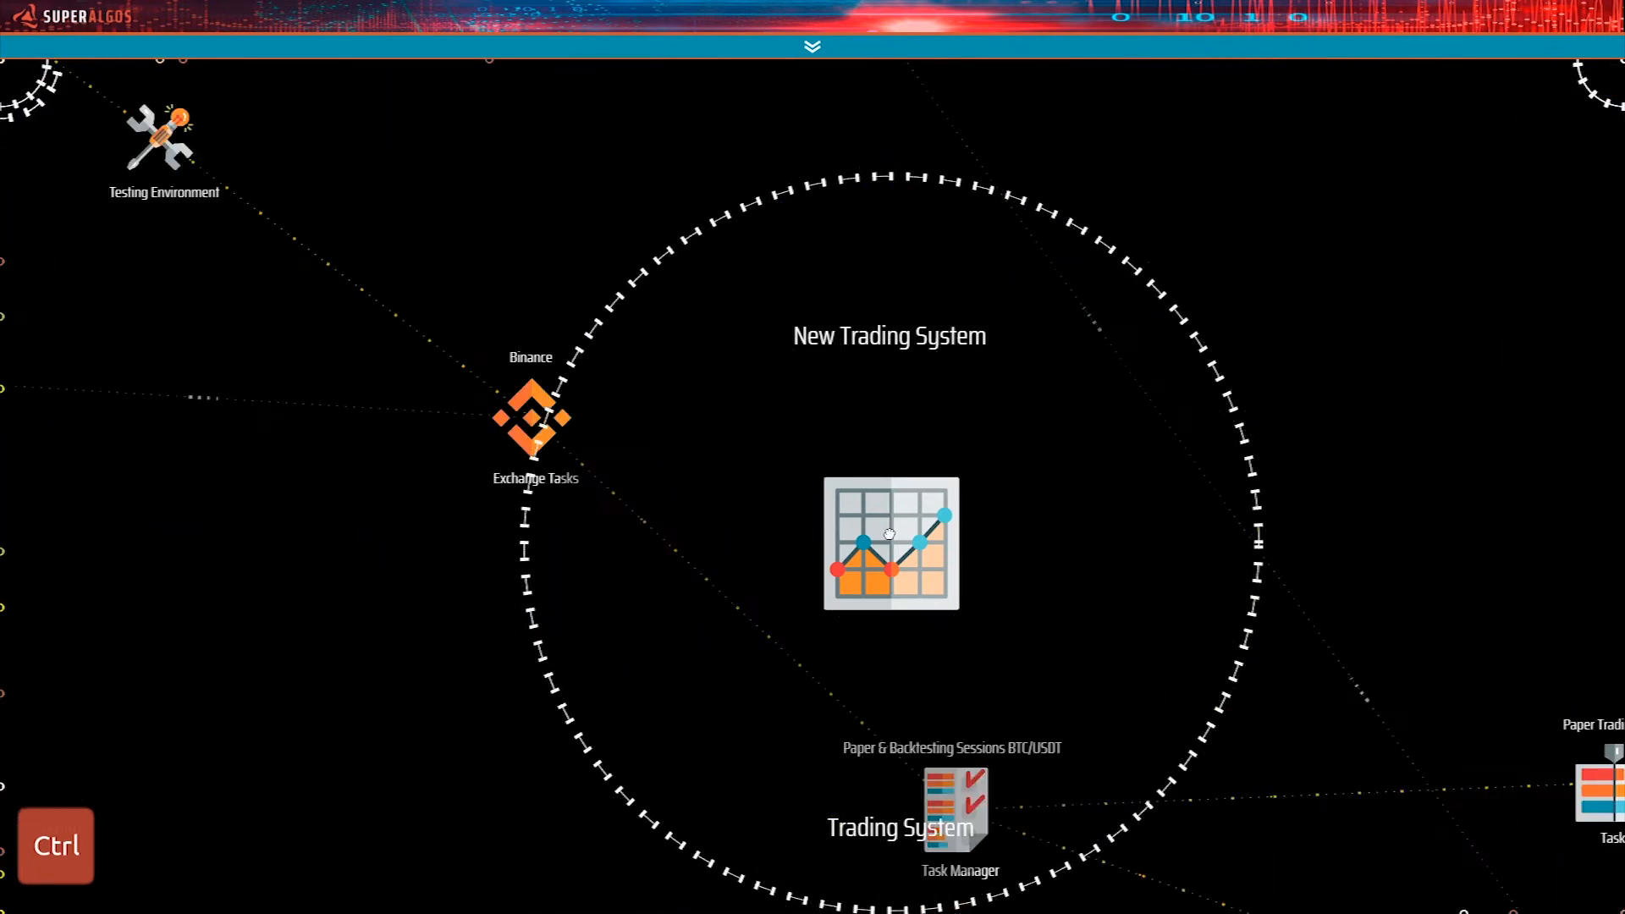
{"action": "key", "text": "ctrl+Down"}
{"action": "key", "text": "ctrl+Right"}
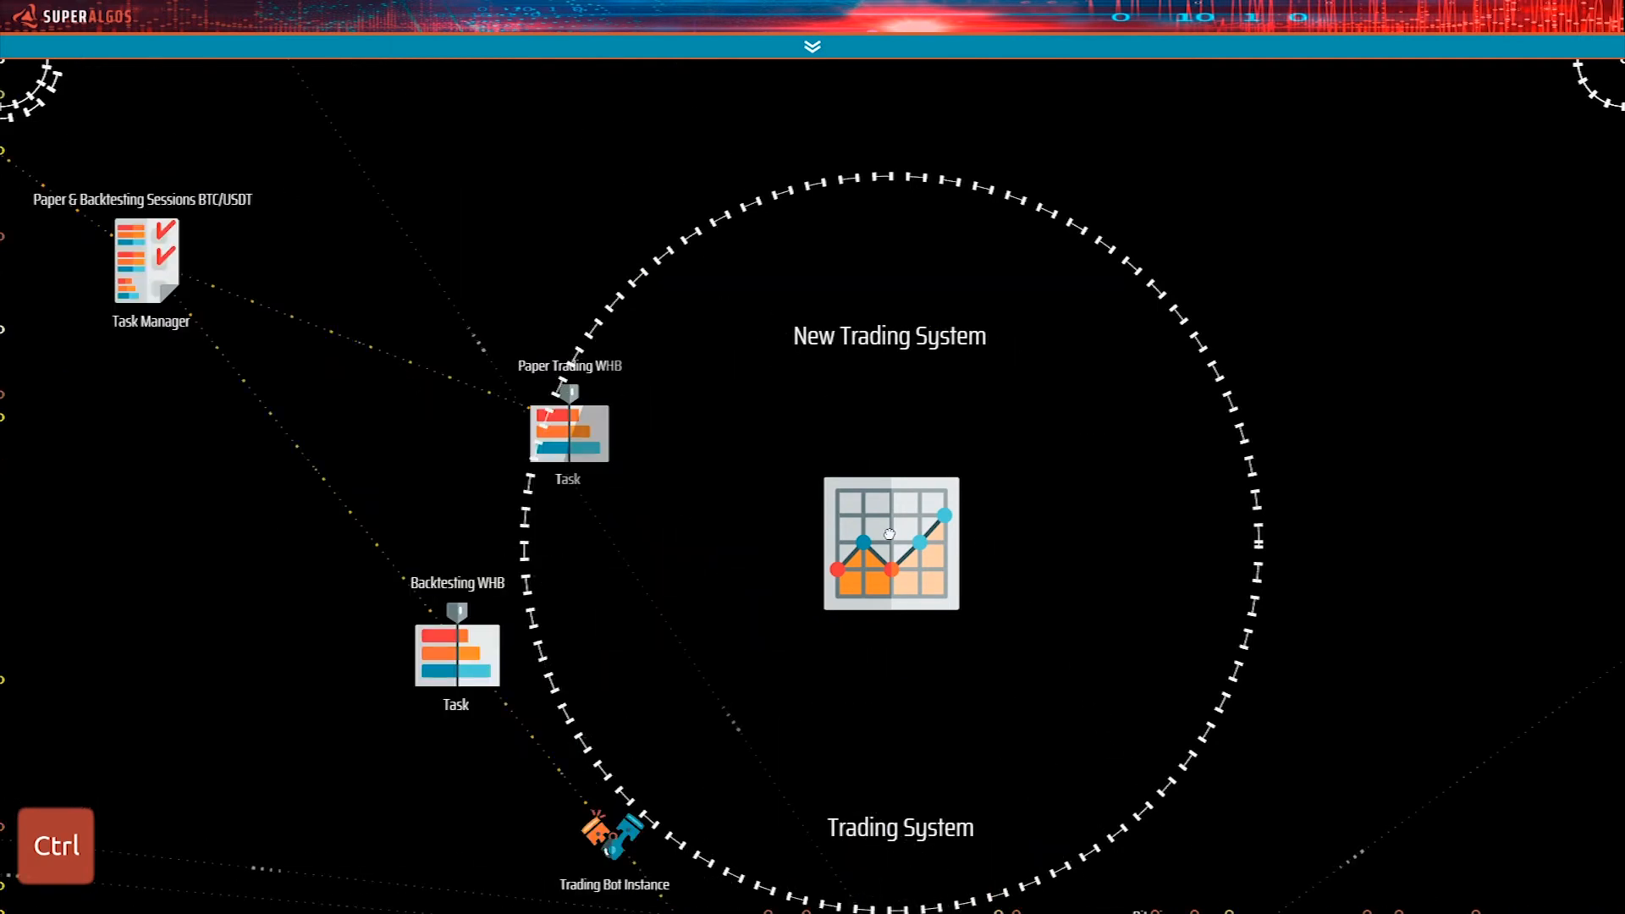
{"action": "key", "text": "ctrl+Right"}
{"action": "key", "text": "ctrl+Down"}
{"action": "key", "text": "ctrl+Right"}
{"action": "left_click_drag", "start_coordinate": [890, 534], "coordinate": [973, 382]}
{"action": "mouse_move", "coordinate": [972, 382]}
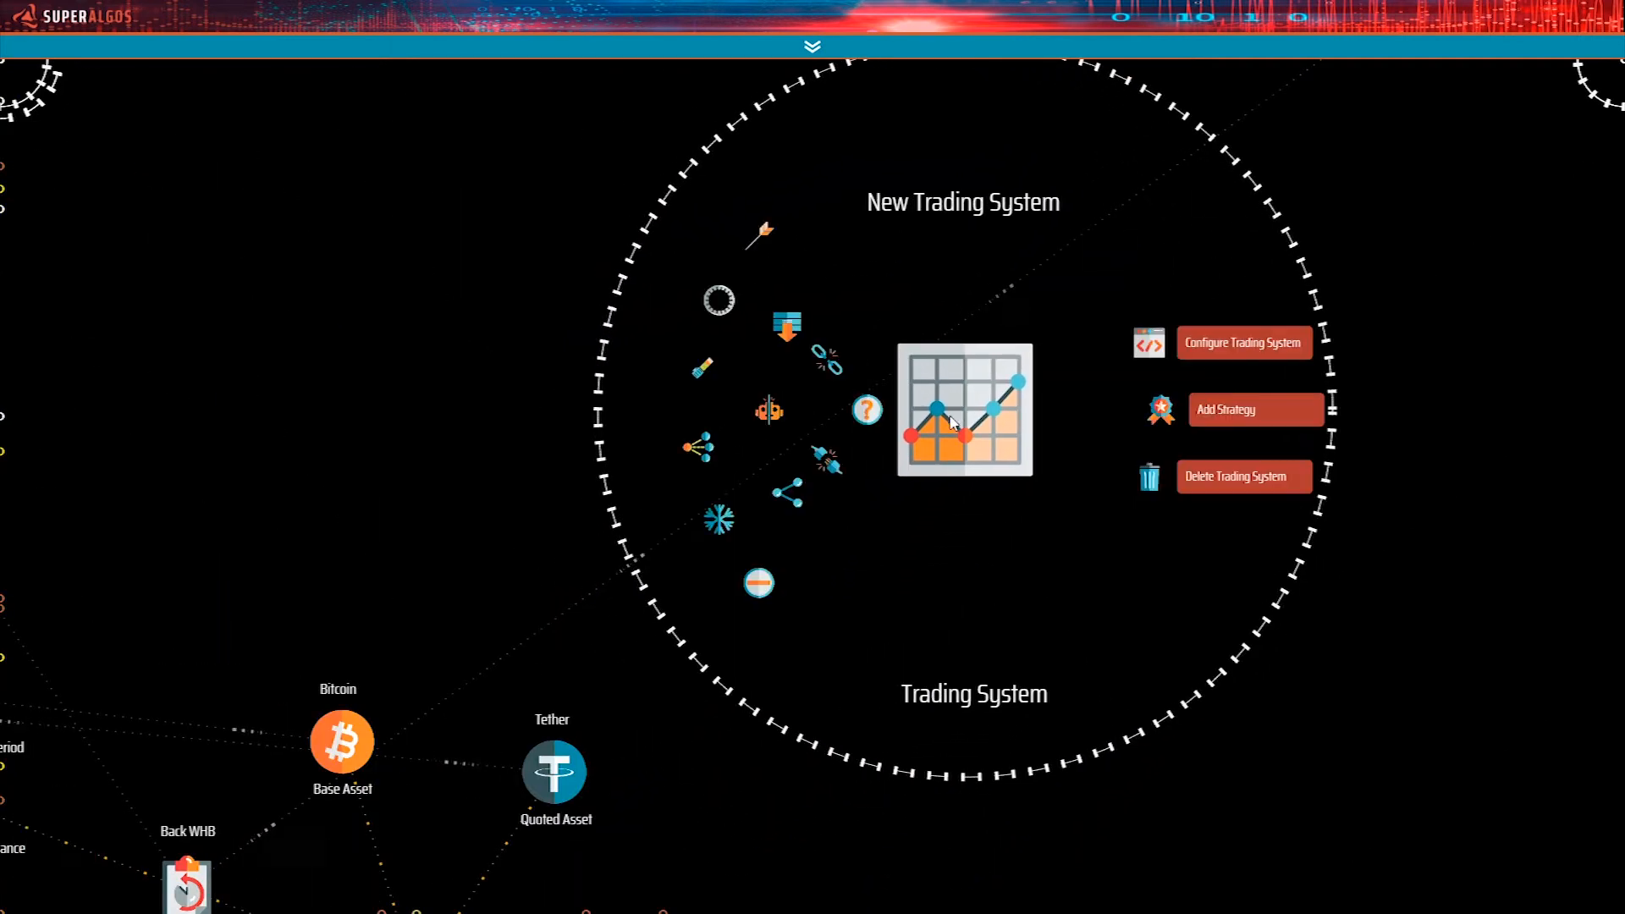
{"action": "left_click", "coordinate": [775, 234]}
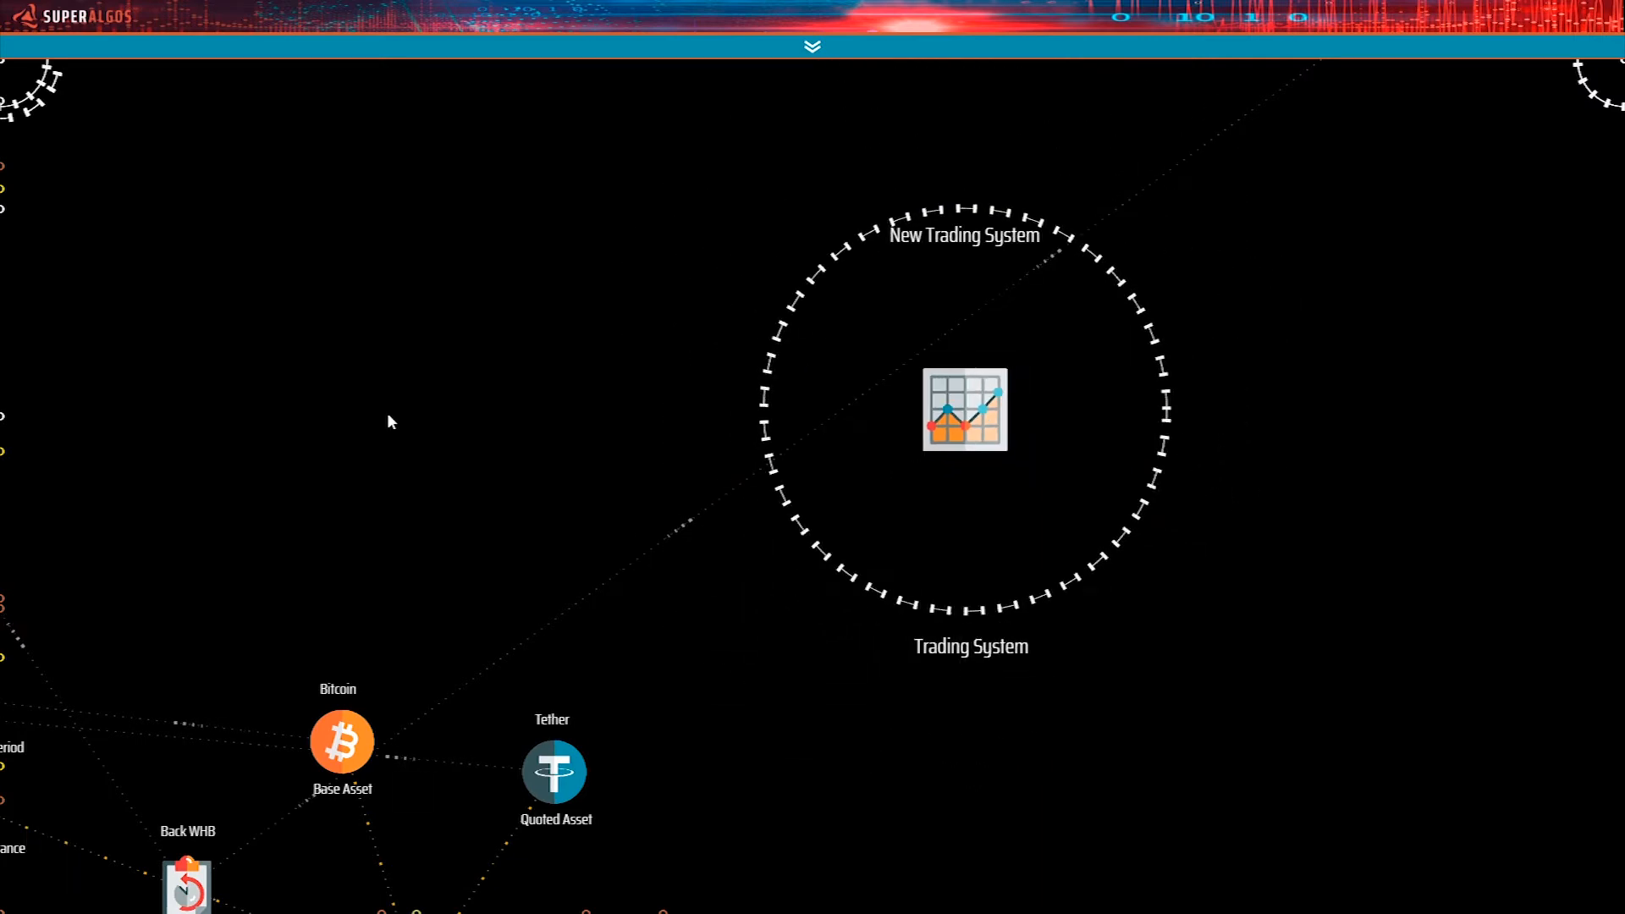
Collapse the Back WHB Backtesting Session to hide its parameters branch.
{"action": "left_click_drag", "start_coordinate": [520, 438], "coordinate": [1013, 181]}
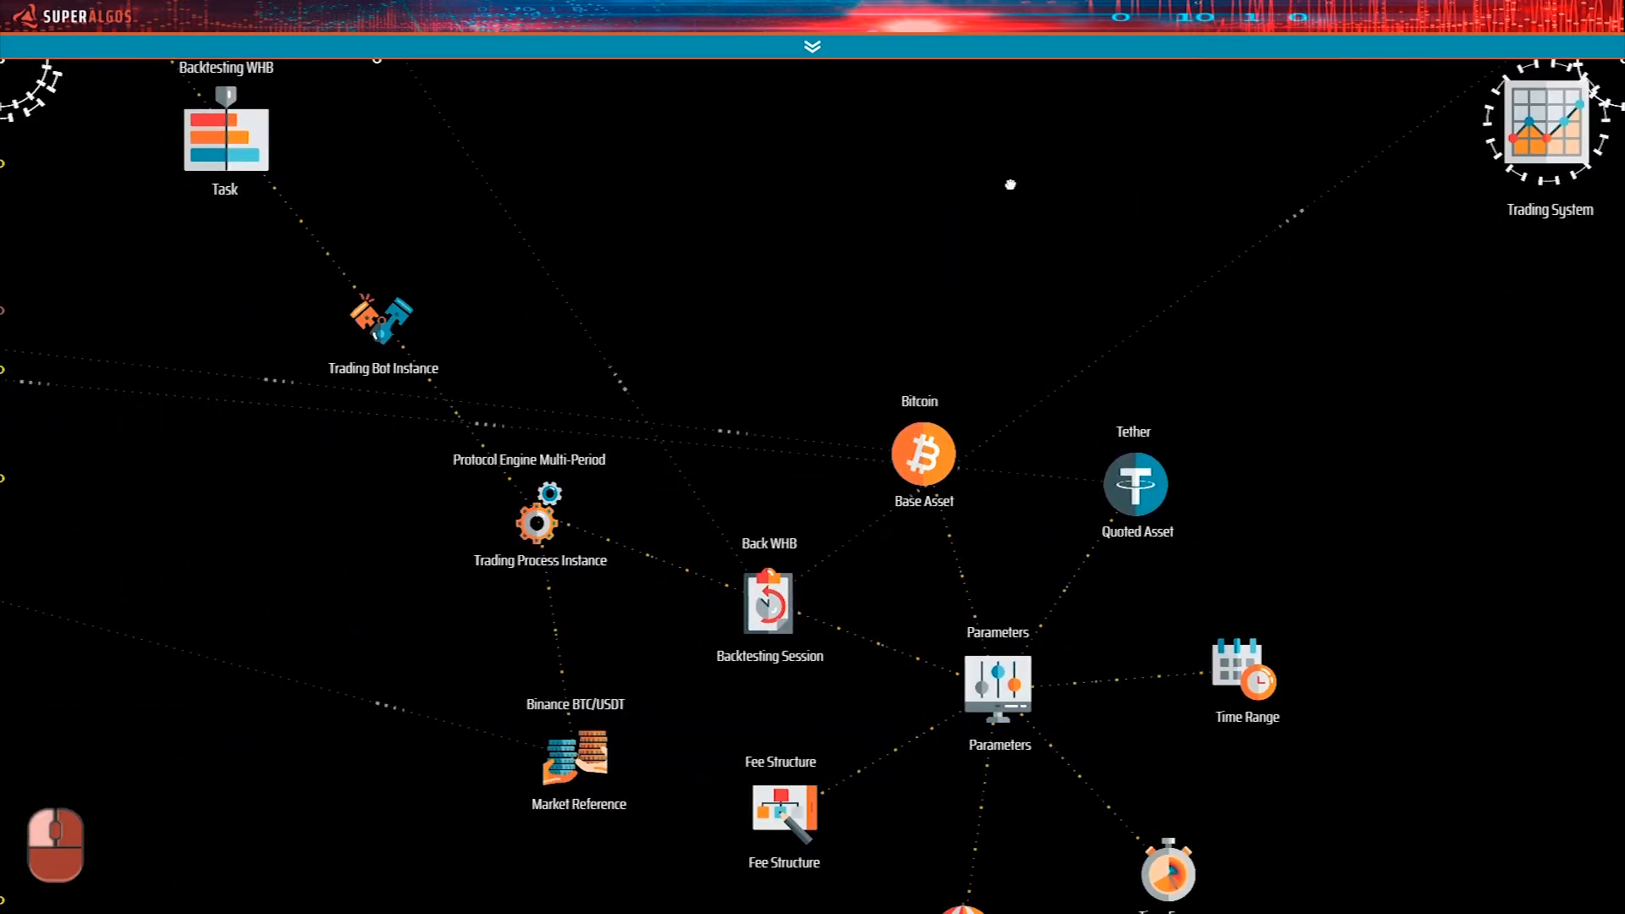
{"action": "mouse_move", "coordinate": [761, 597]}
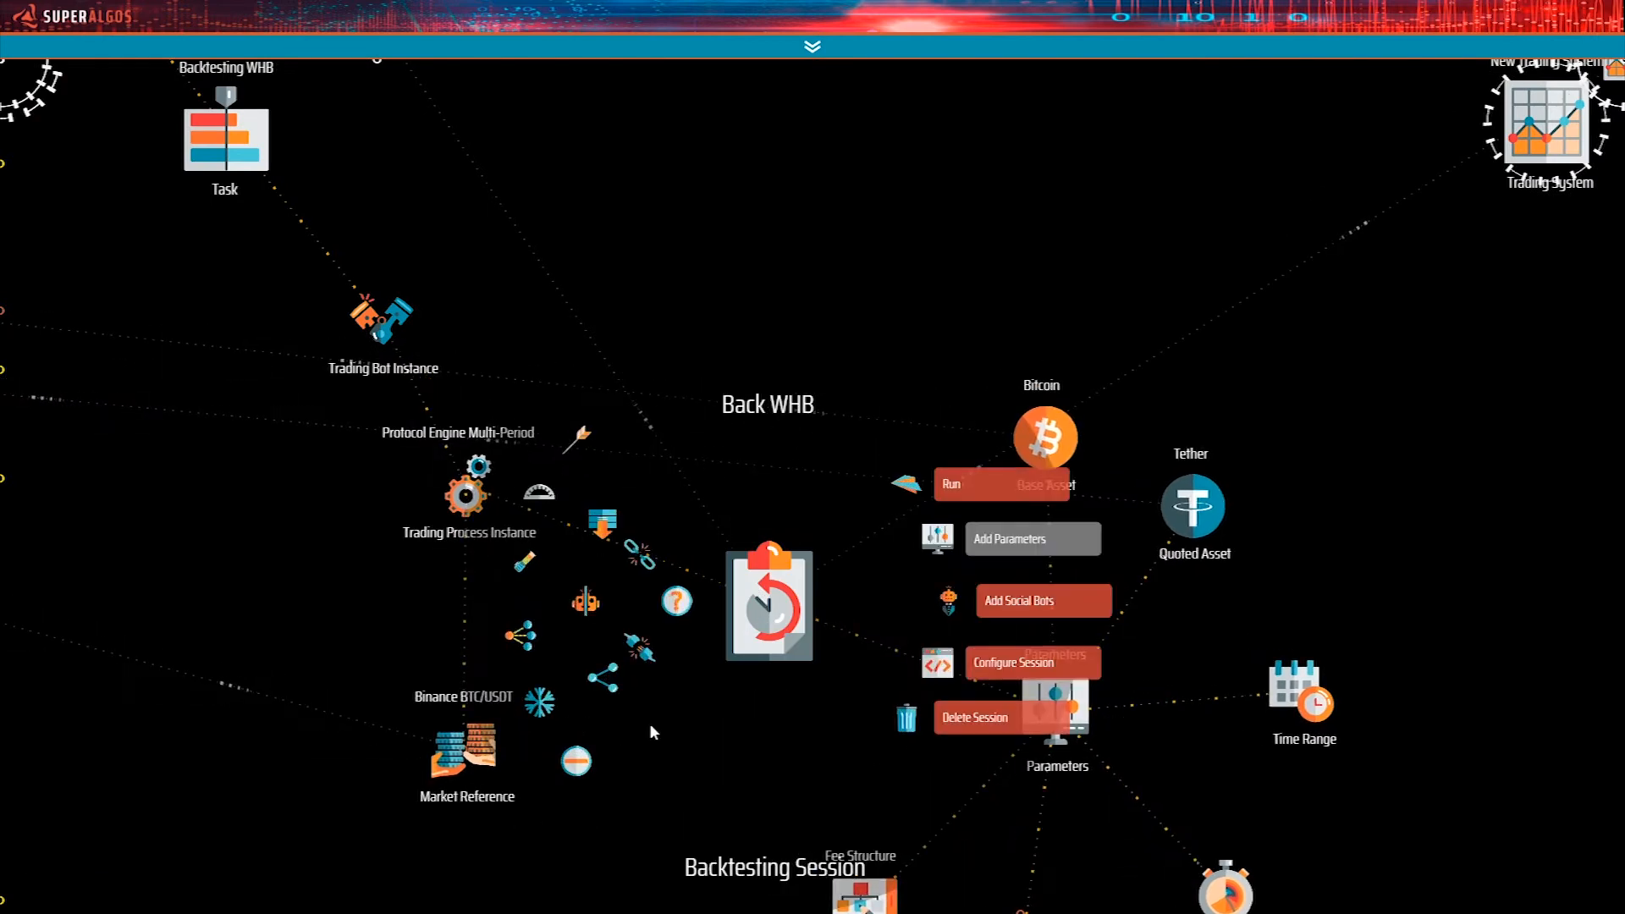
{"action": "left_click", "coordinate": [577, 762]}
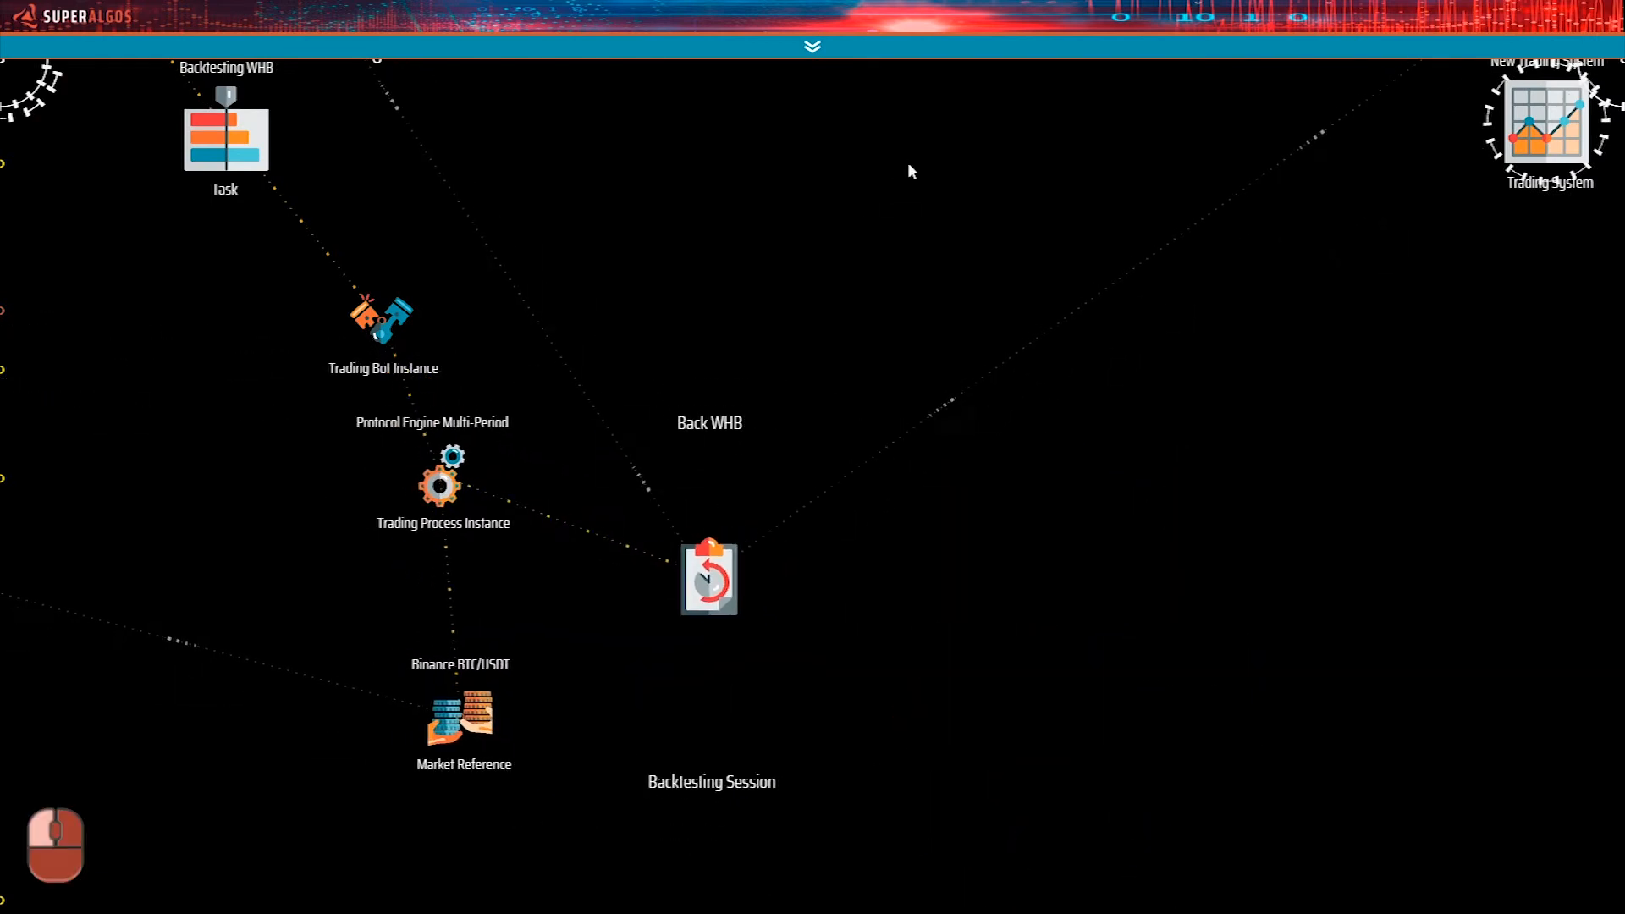
Detach the Back WHB Backtesting Session from its referenced trading system and reference the New Trading System instead.
{"action": "left_click_drag", "start_coordinate": [872, 237], "coordinate": [719, 302]}
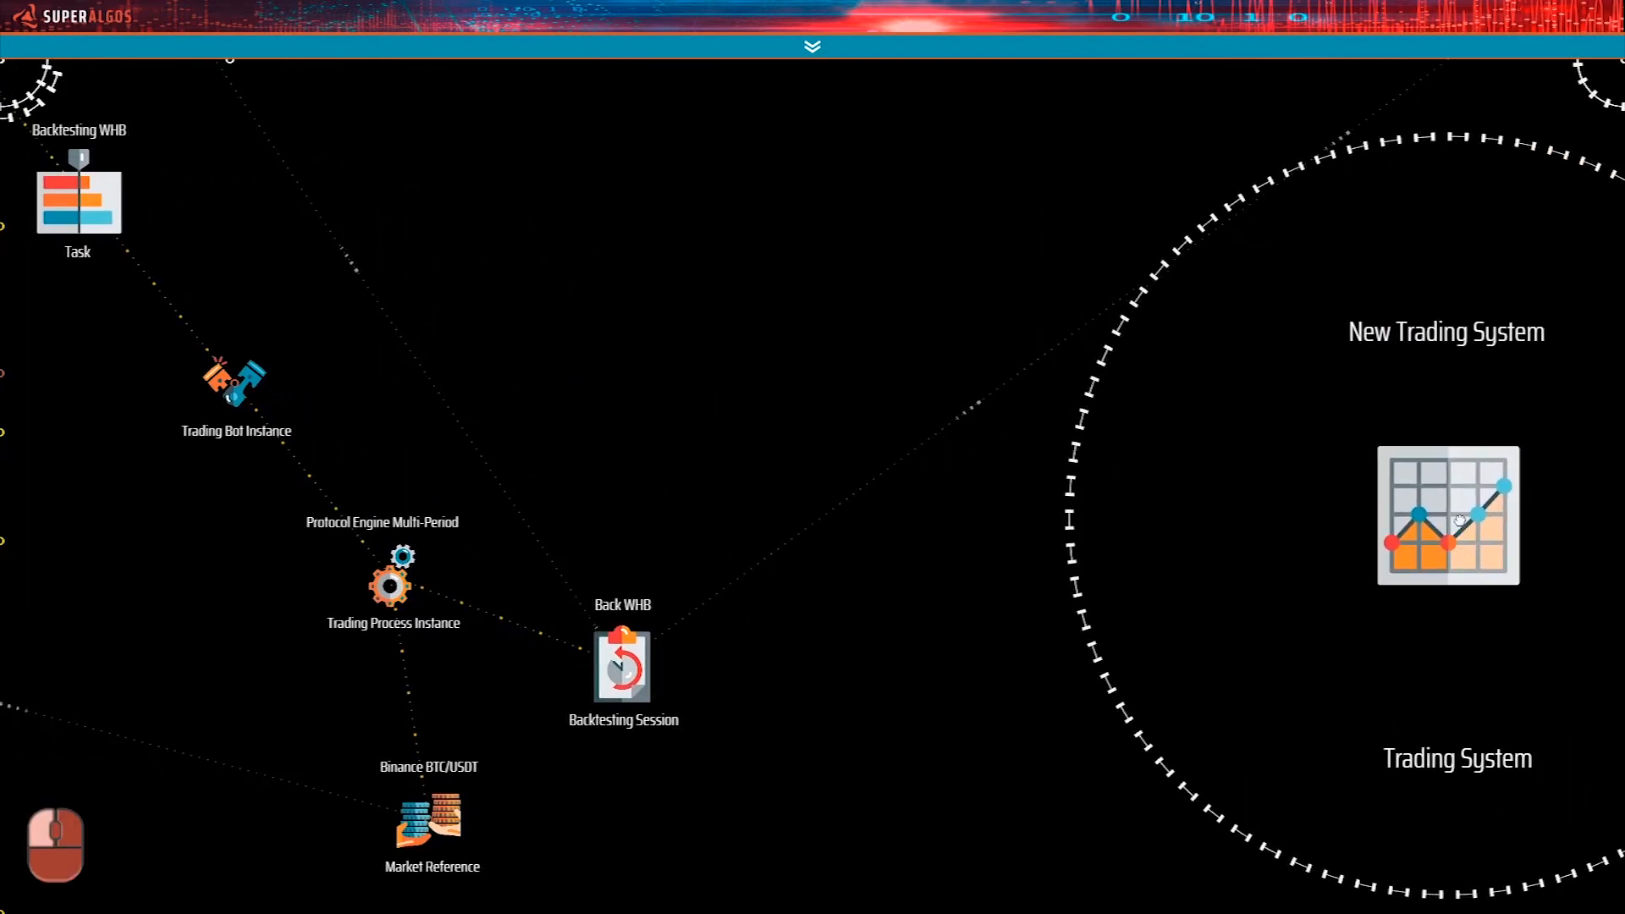
{"action": "left_click_drag", "start_coordinate": [809, 689], "coordinate": [773, 566]}
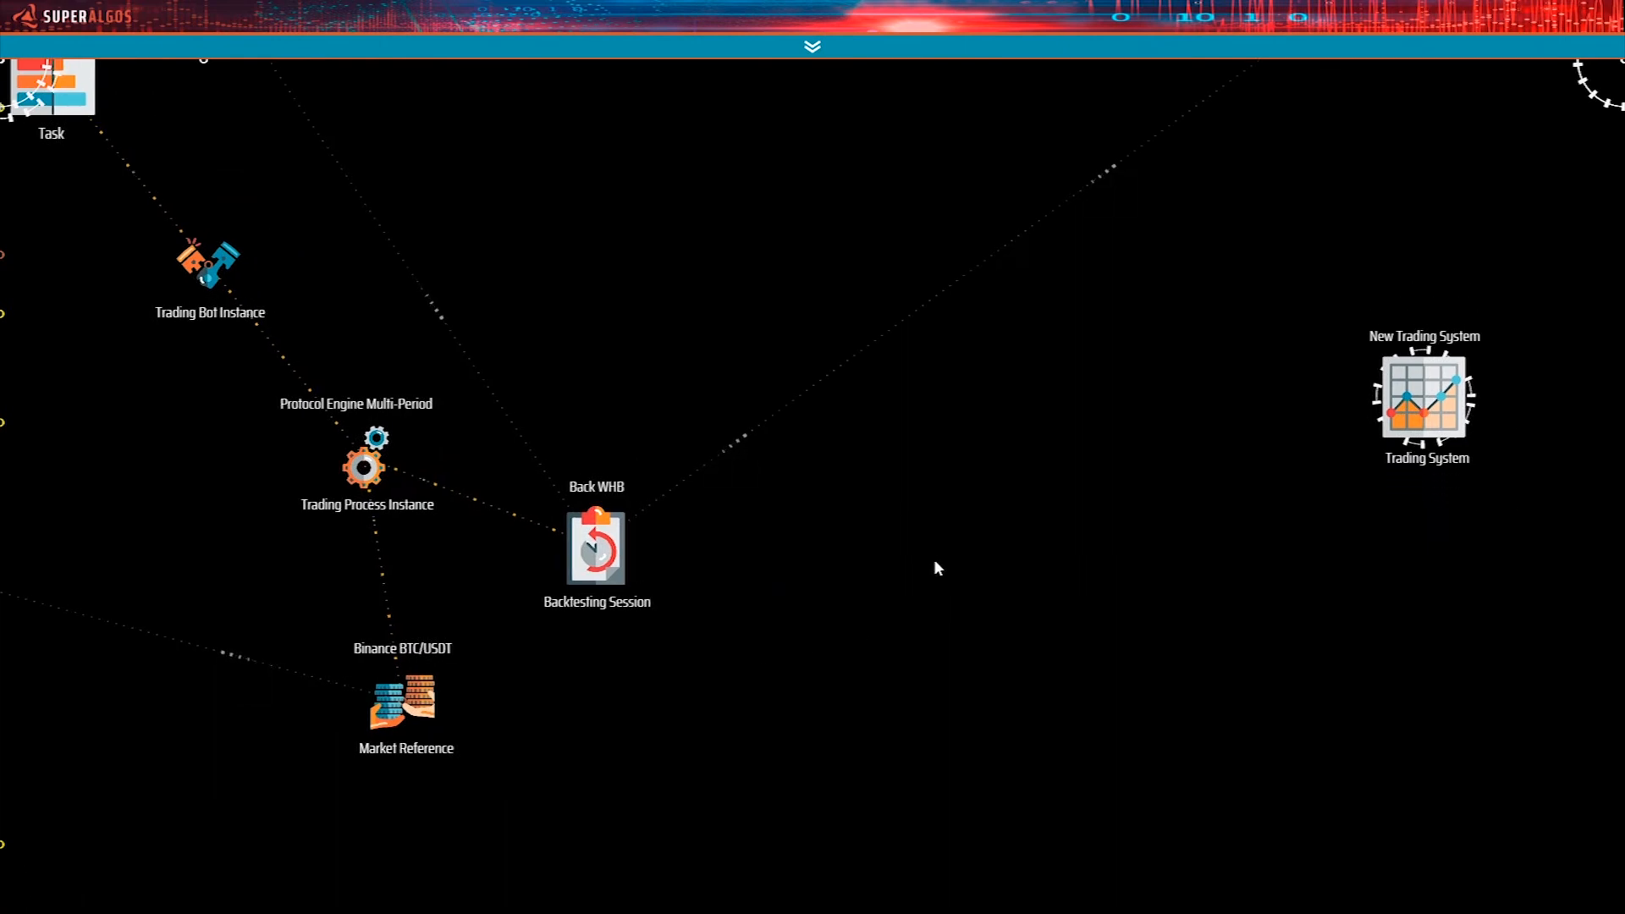
{"action": "mouse_move", "coordinate": [590, 584]}
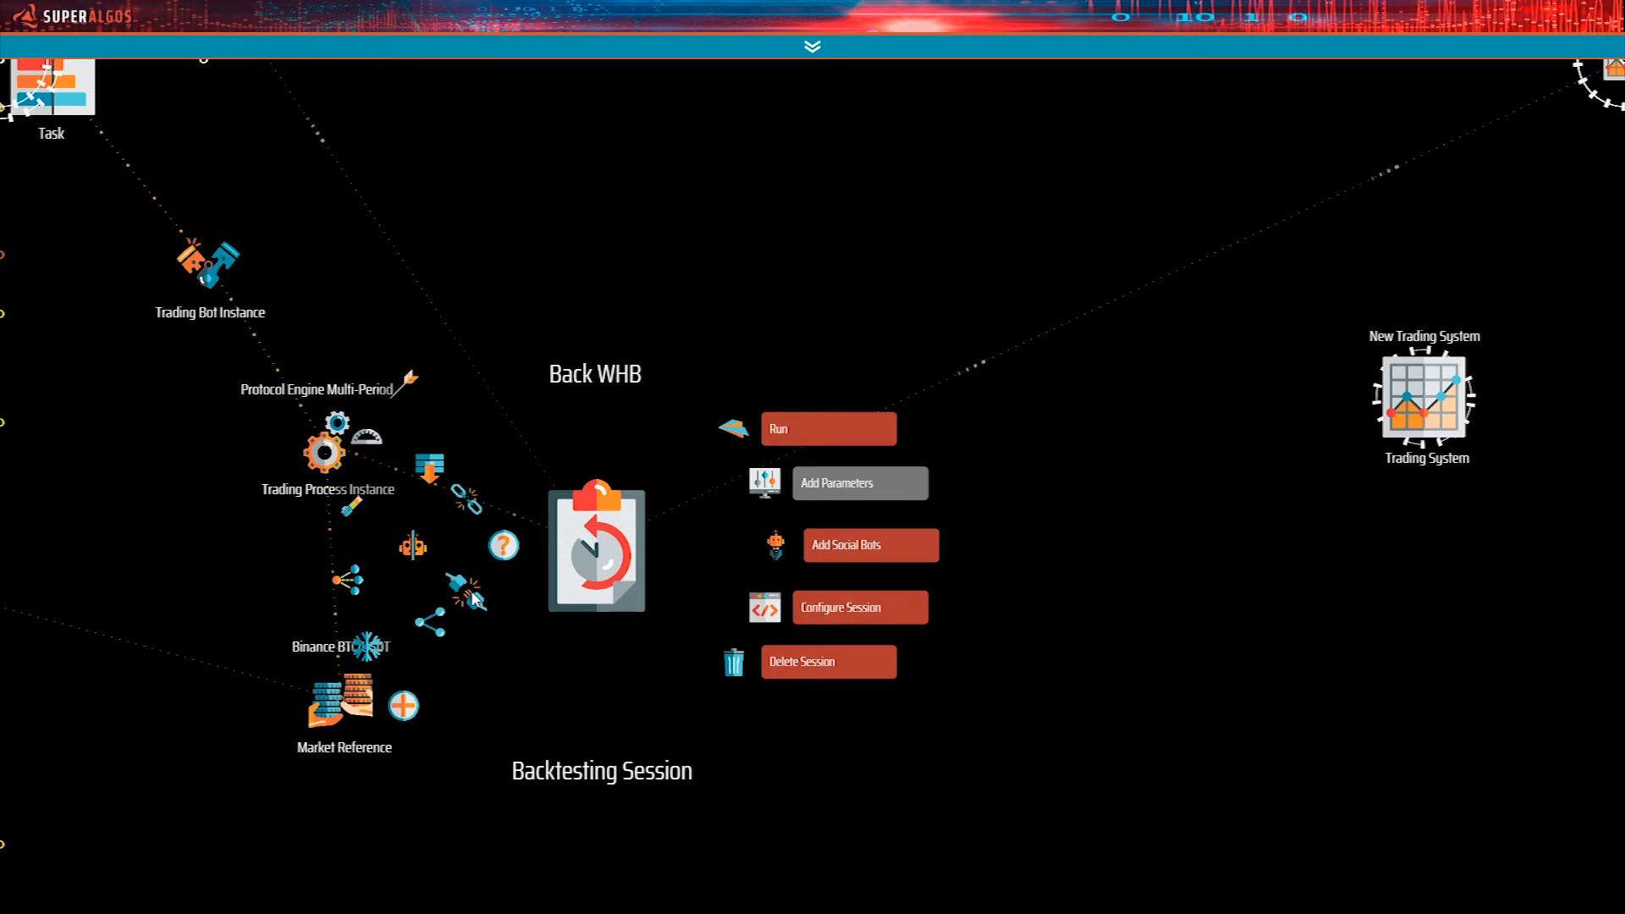
{"action": "left_click", "coordinate": [474, 599]}
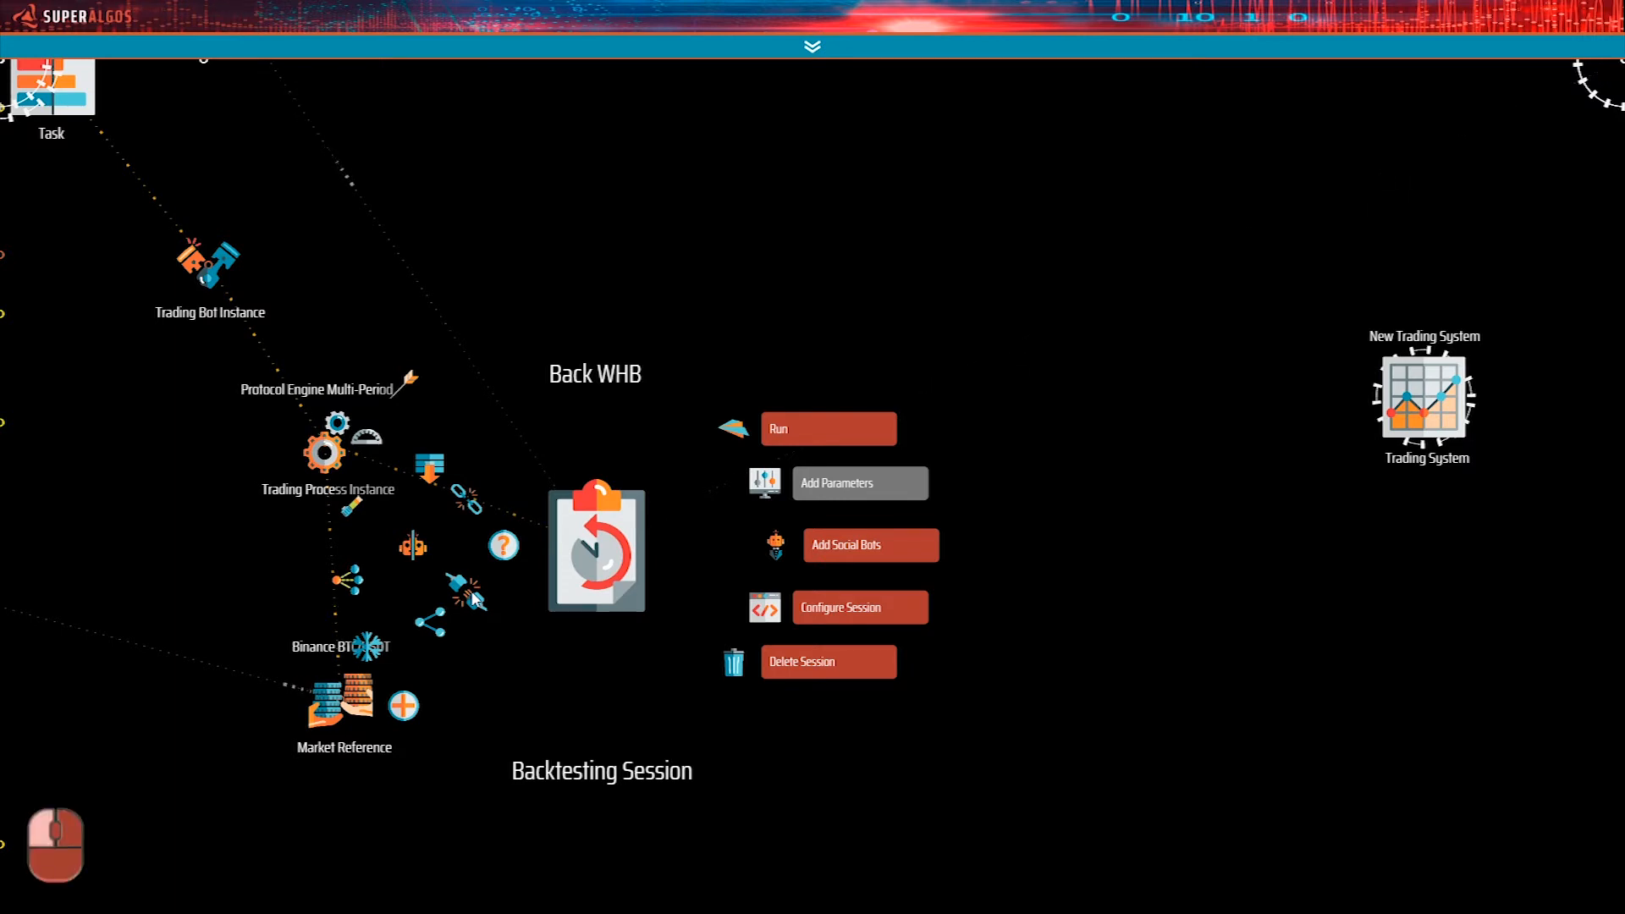
{"action": "left_click_drag", "start_coordinate": [608, 565], "coordinate": [1047, 478]}
{"action": "mouse_move", "coordinate": [1047, 478]}
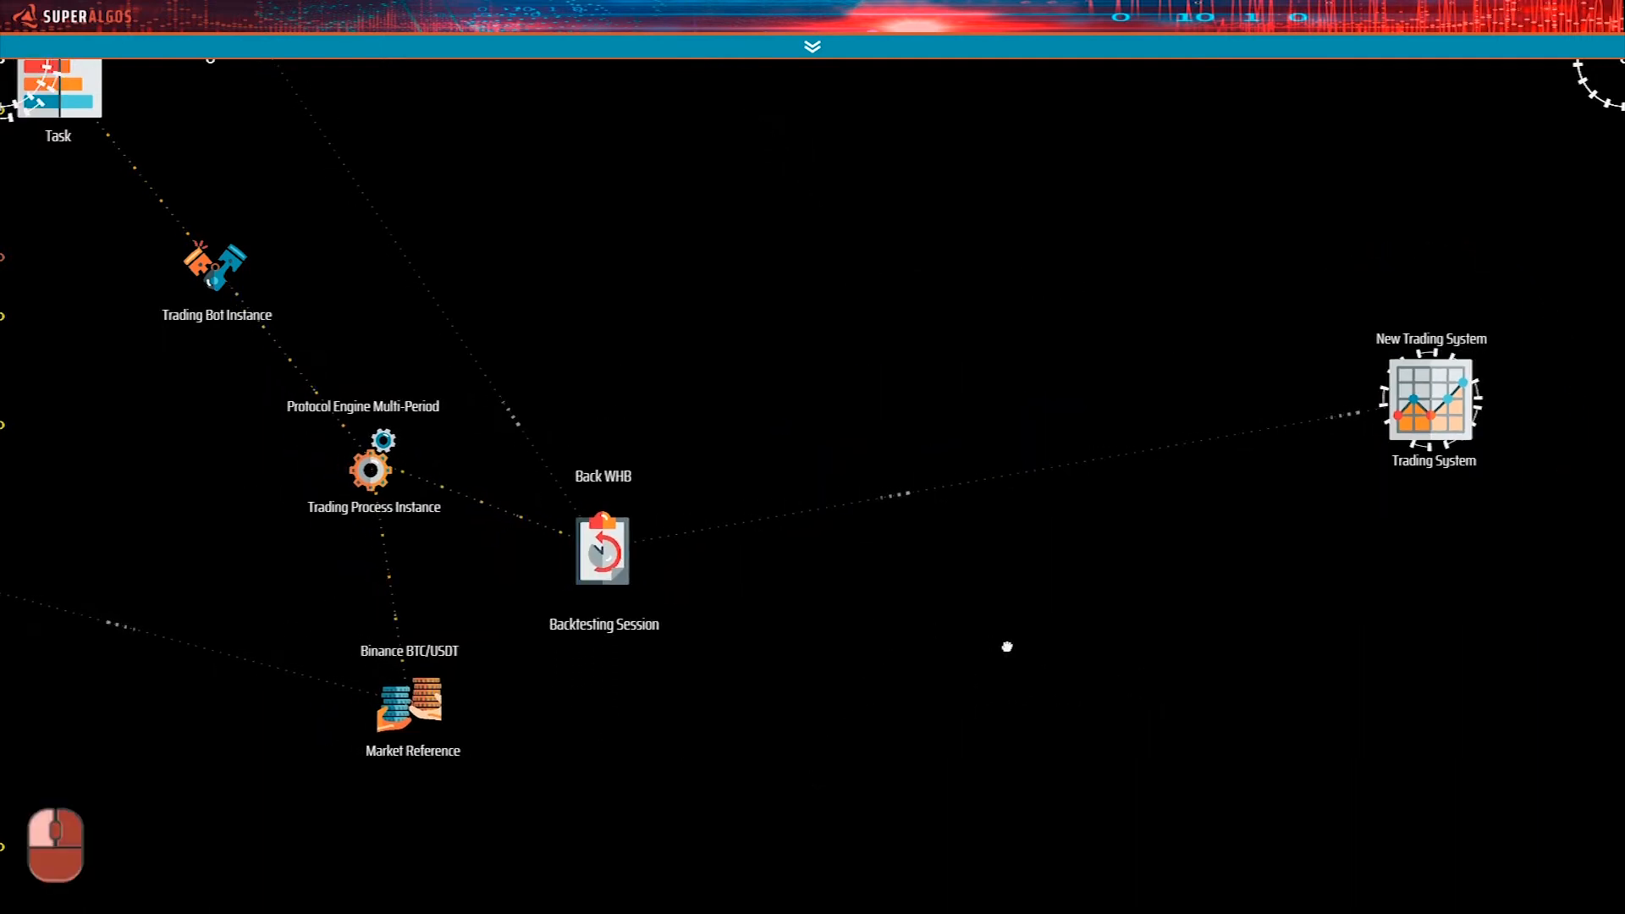
{"action": "left_click_drag", "start_coordinate": [992, 639], "coordinate": [1017, 652]}
Examine how the Back WHB Backtesting Session connects to the New Trading System within the workspace.
{"action": "right_click", "coordinate": [935, 635]}
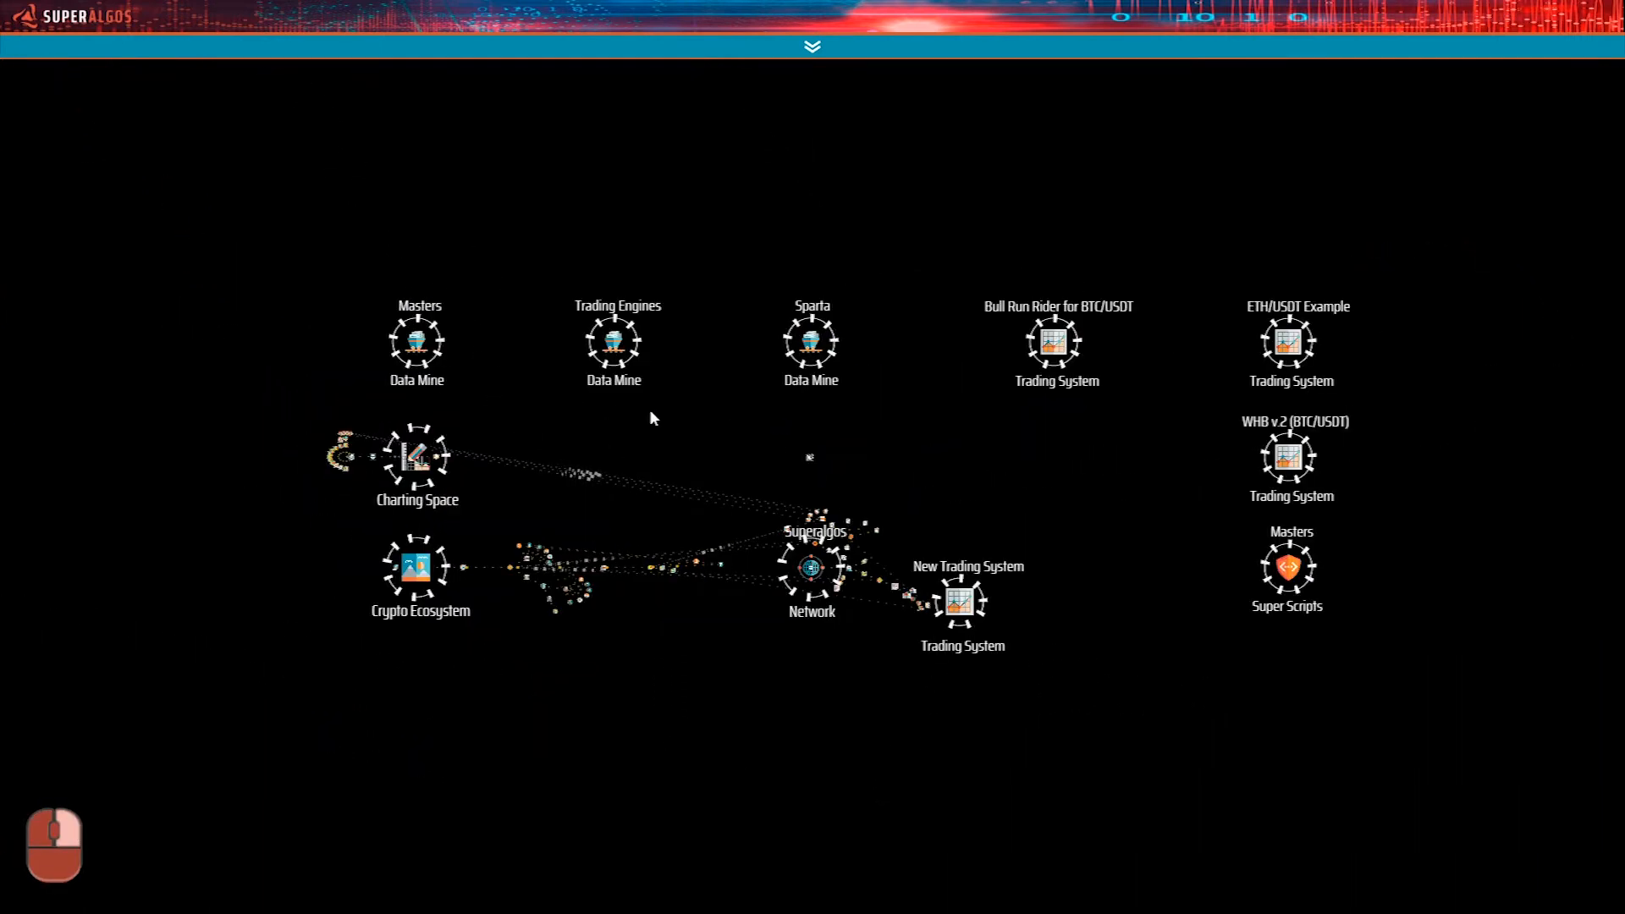
{"action": "right_click", "coordinate": [958, 610]}
{"action": "left_click_drag", "start_coordinate": [974, 627], "coordinate": [1503, 616]}
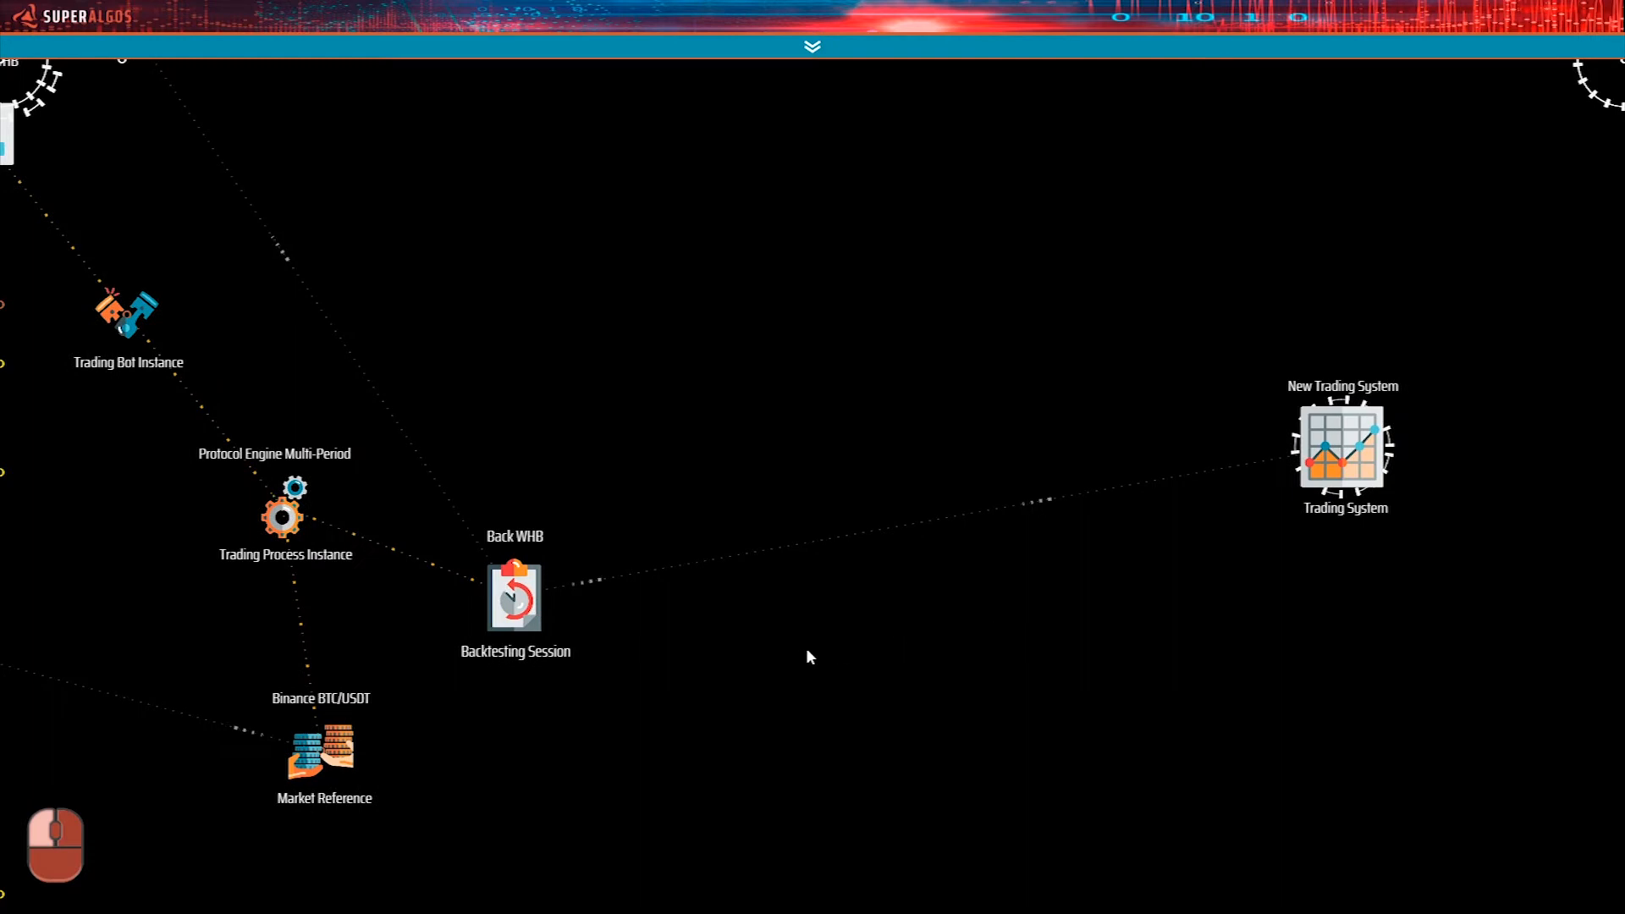
{"action": "left_click_drag", "start_coordinate": [631, 656], "coordinate": [810, 625]}
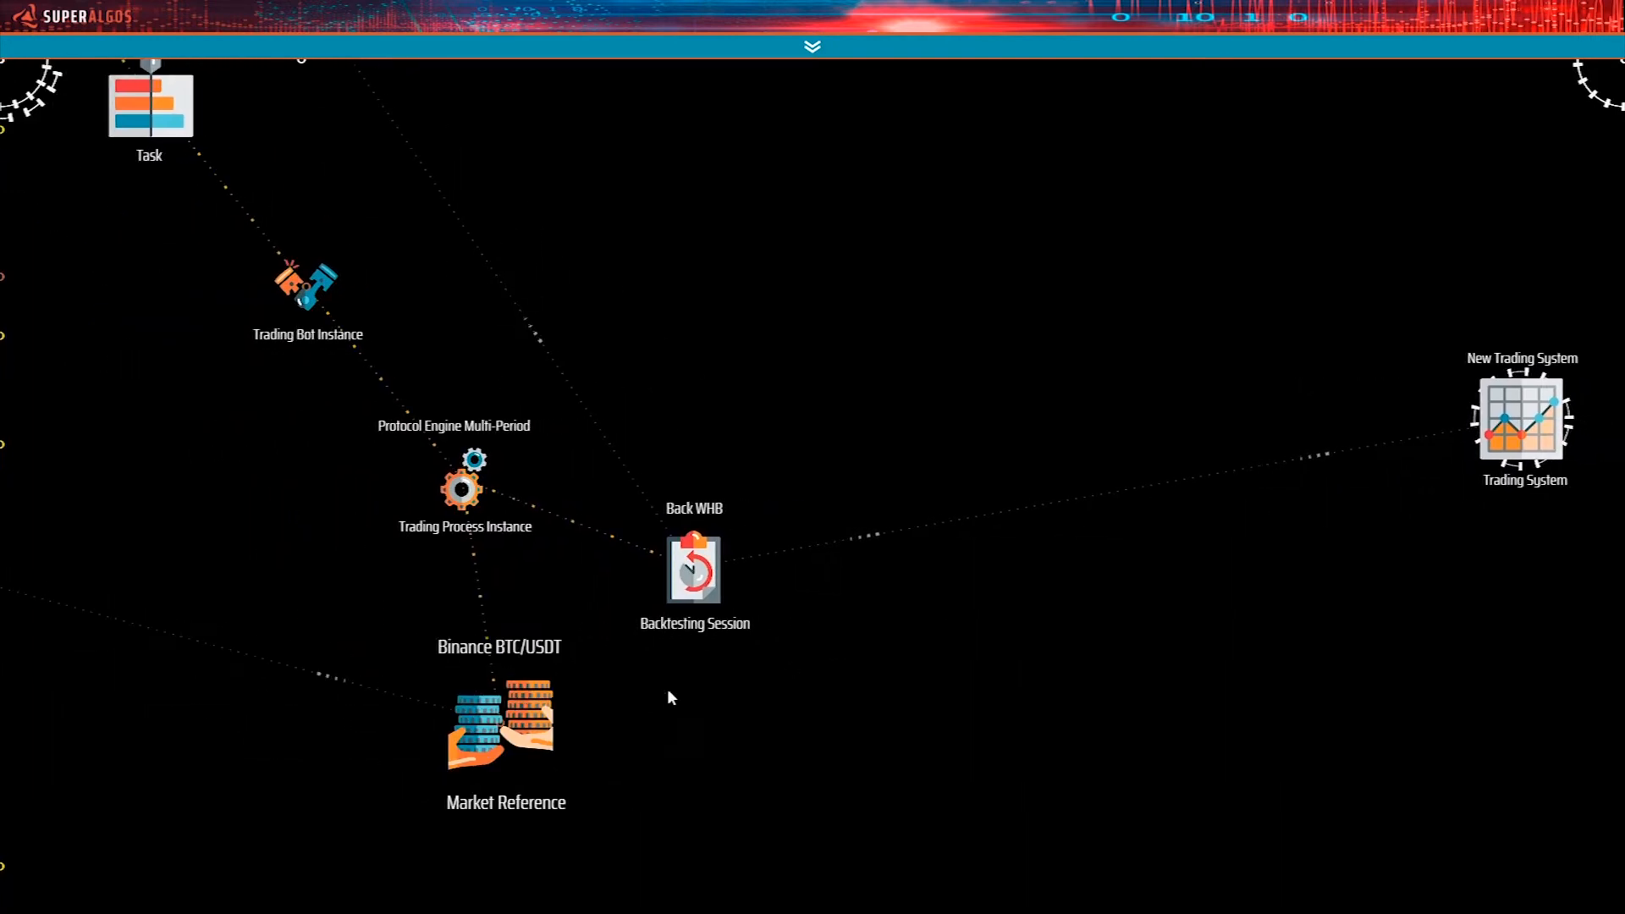
{"action": "left_click_drag", "start_coordinate": [1322, 518], "coordinate": [1165, 511]}
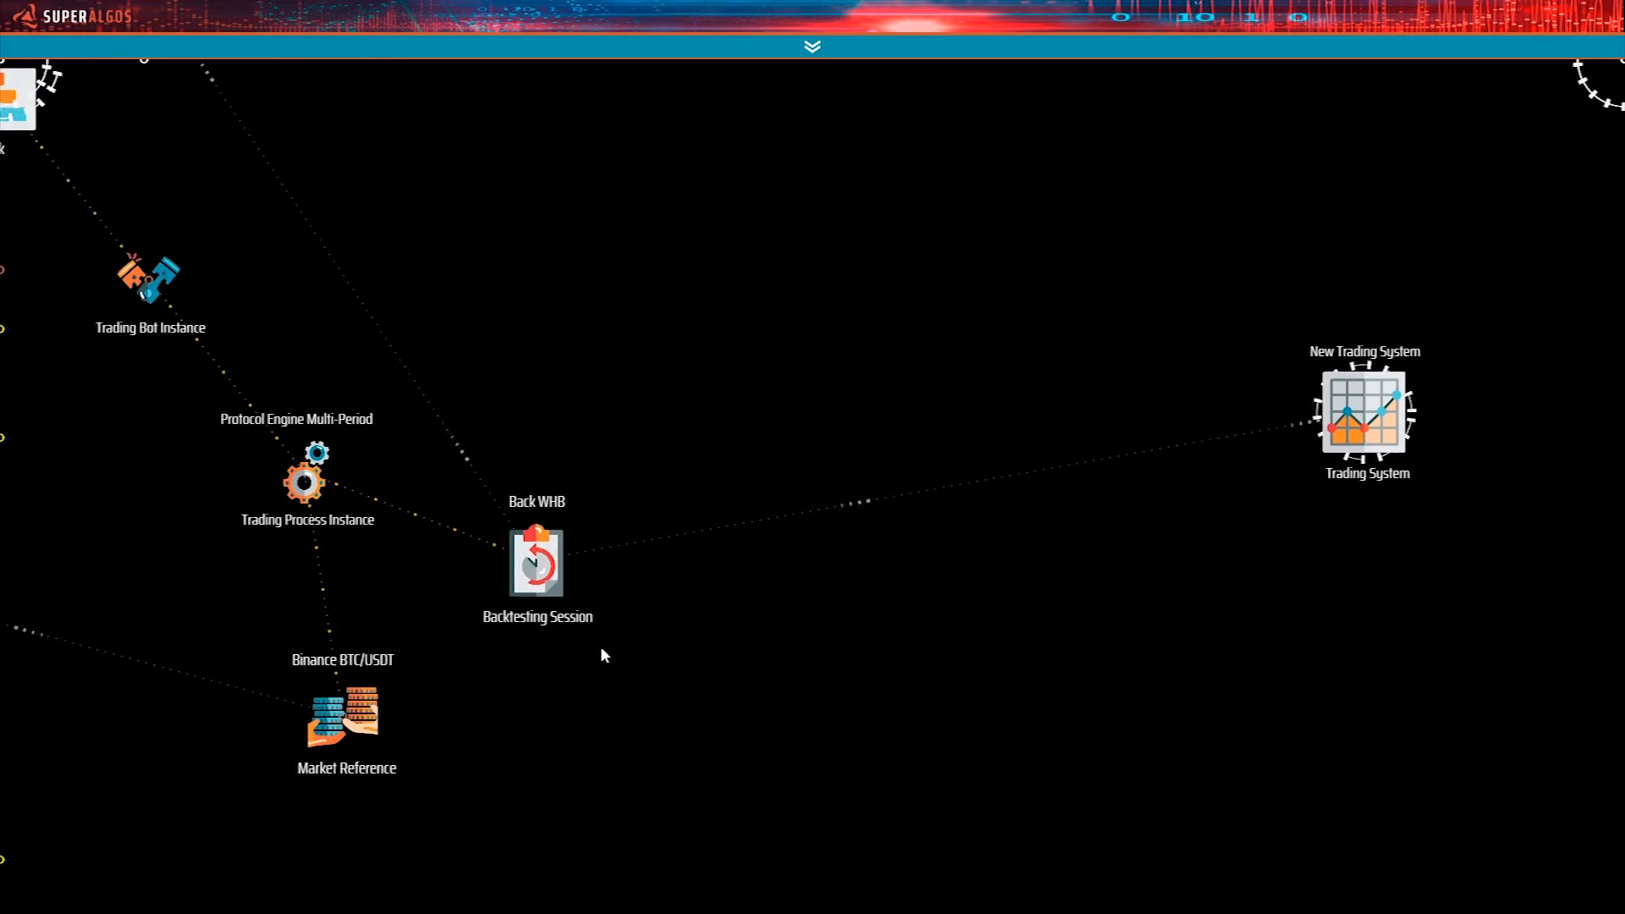
{"action": "left_click_drag", "start_coordinate": [601, 646], "coordinate": [645, 656]}
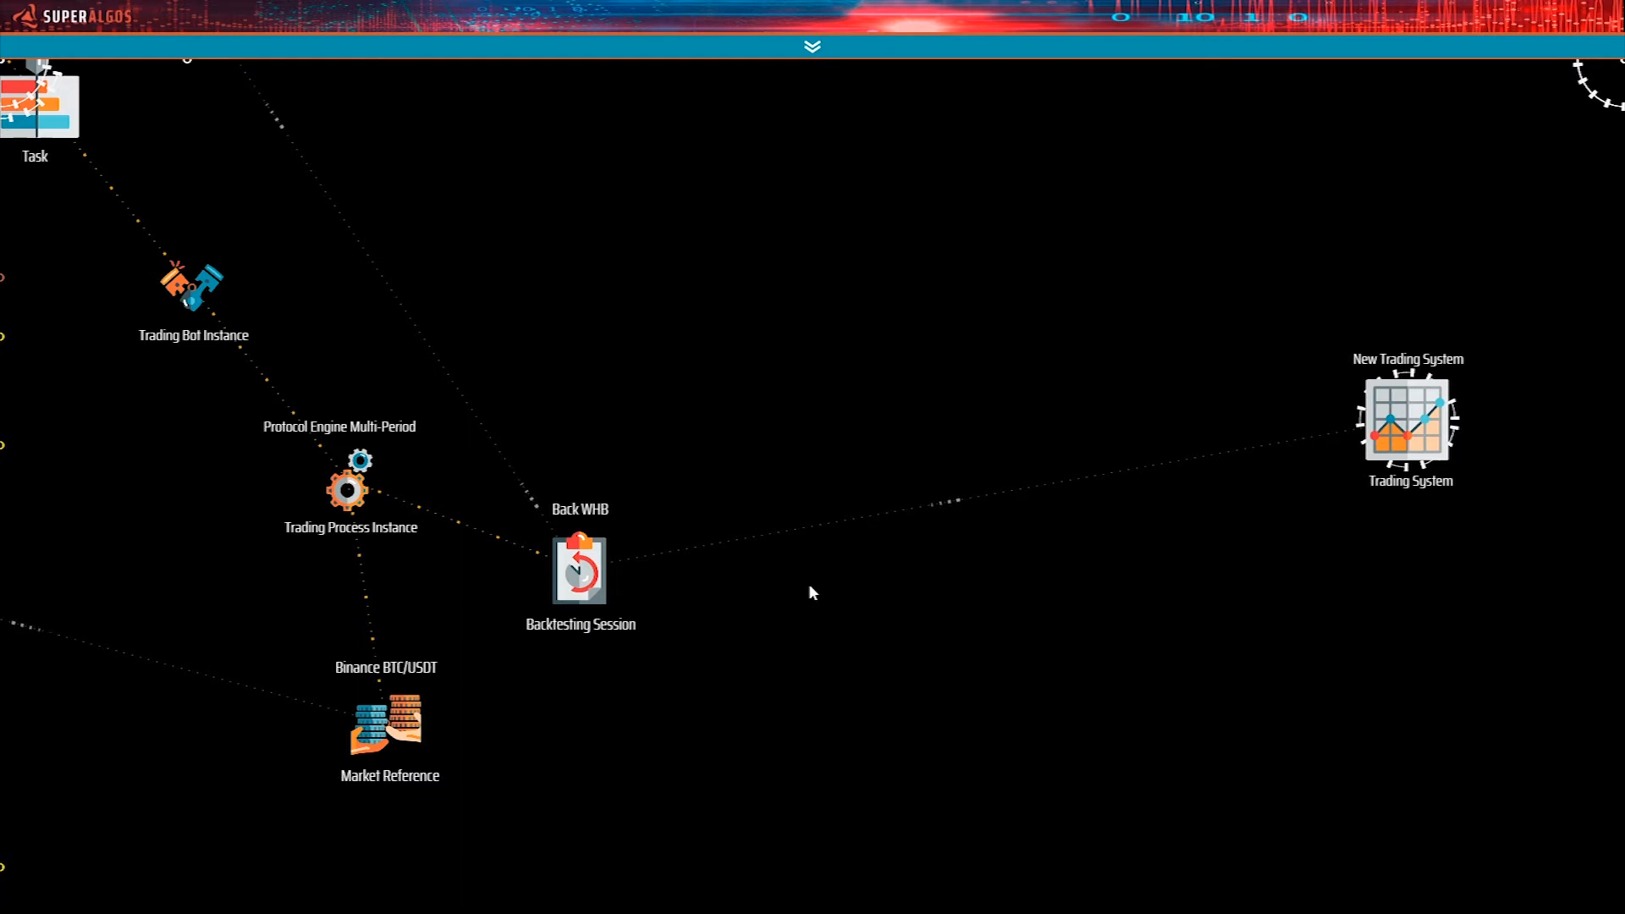
Detach the Back WHB Backtesting Session's reference to the New Trading System.
{"action": "left_click_drag", "start_coordinate": [618, 705], "coordinate": [754, 690]}
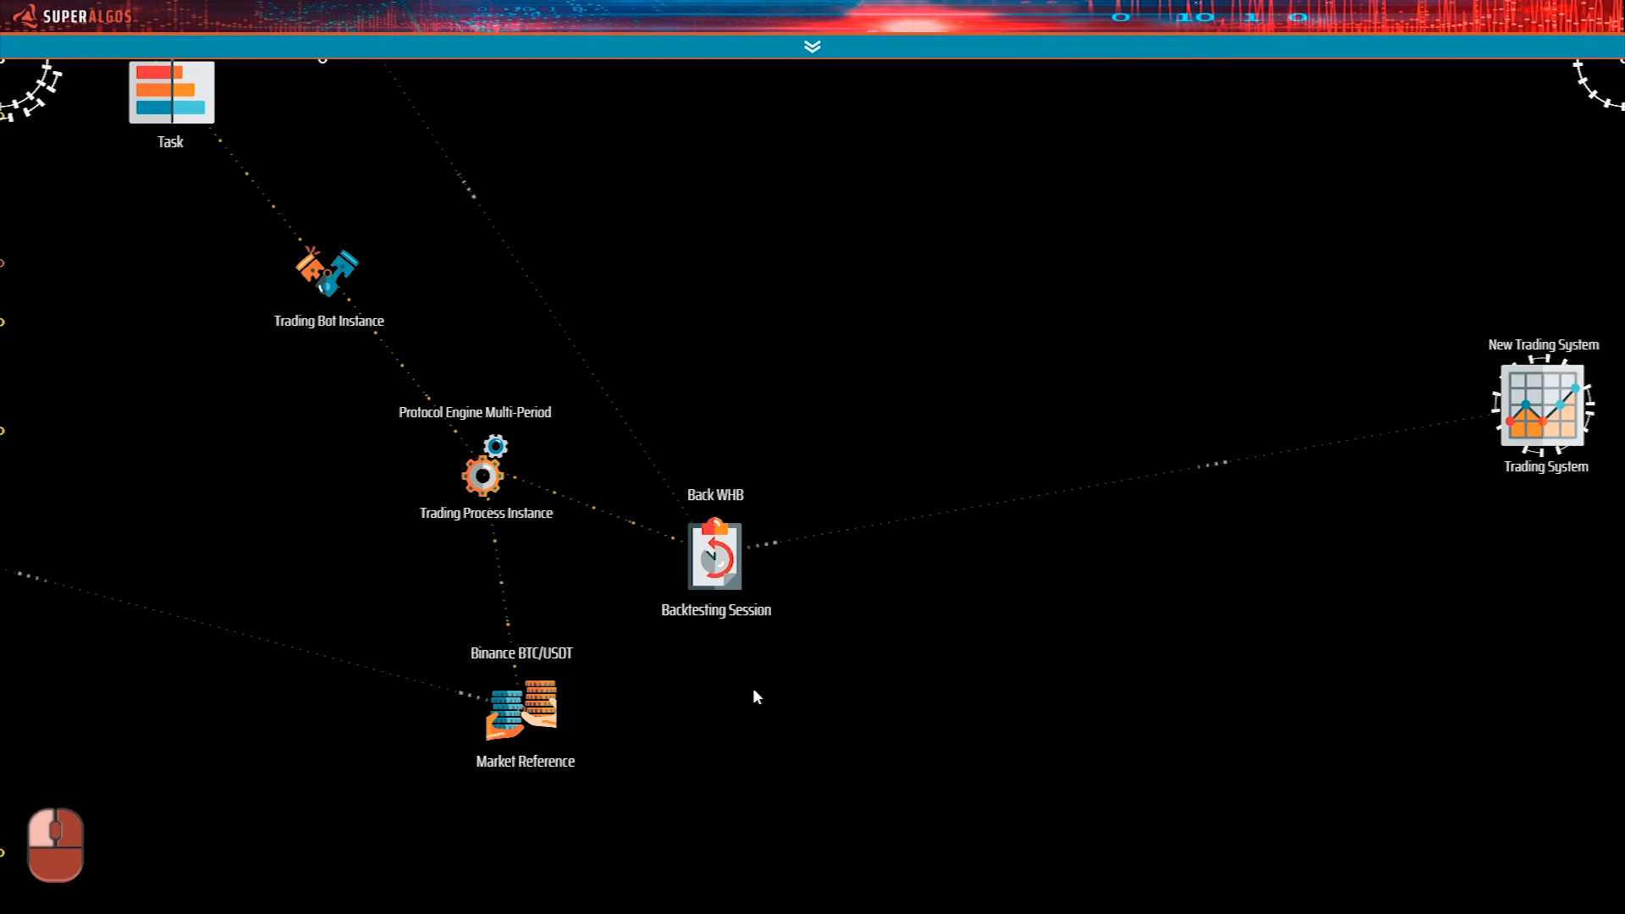
{"action": "mouse_move", "coordinate": [732, 555]}
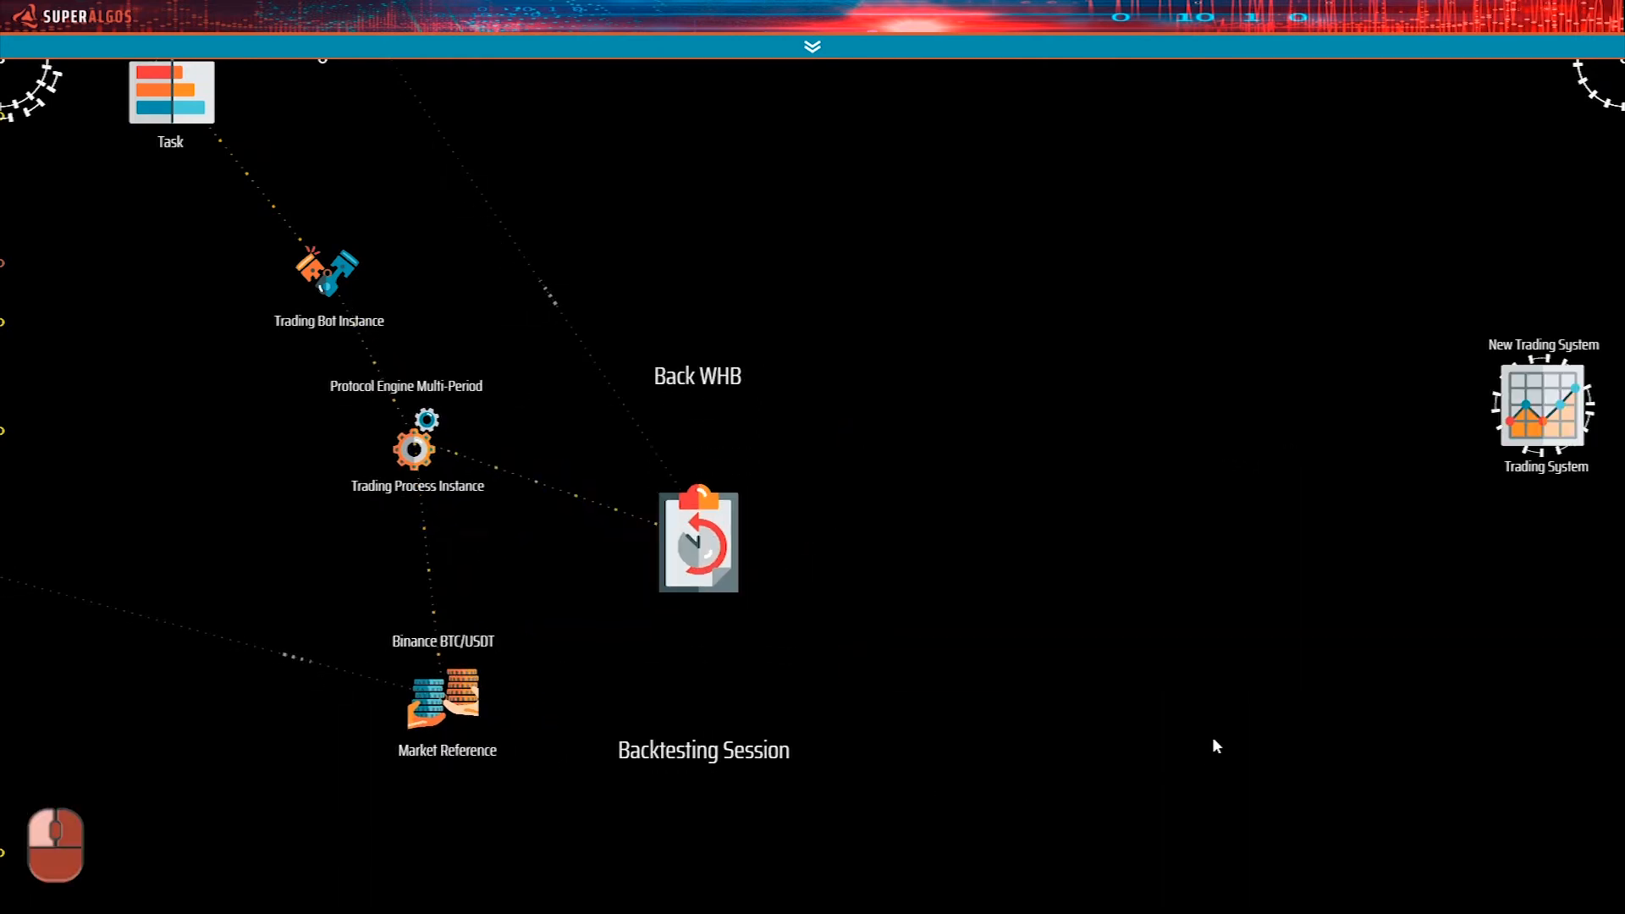
{"action": "left_click_drag", "start_coordinate": [1280, 627], "coordinate": [1476, 701]}
Delete the New Trading System node from the workspace.
{"action": "scroll", "coordinate": [1038, 471], "scroll_direction": "down", "scroll_amount": 5}
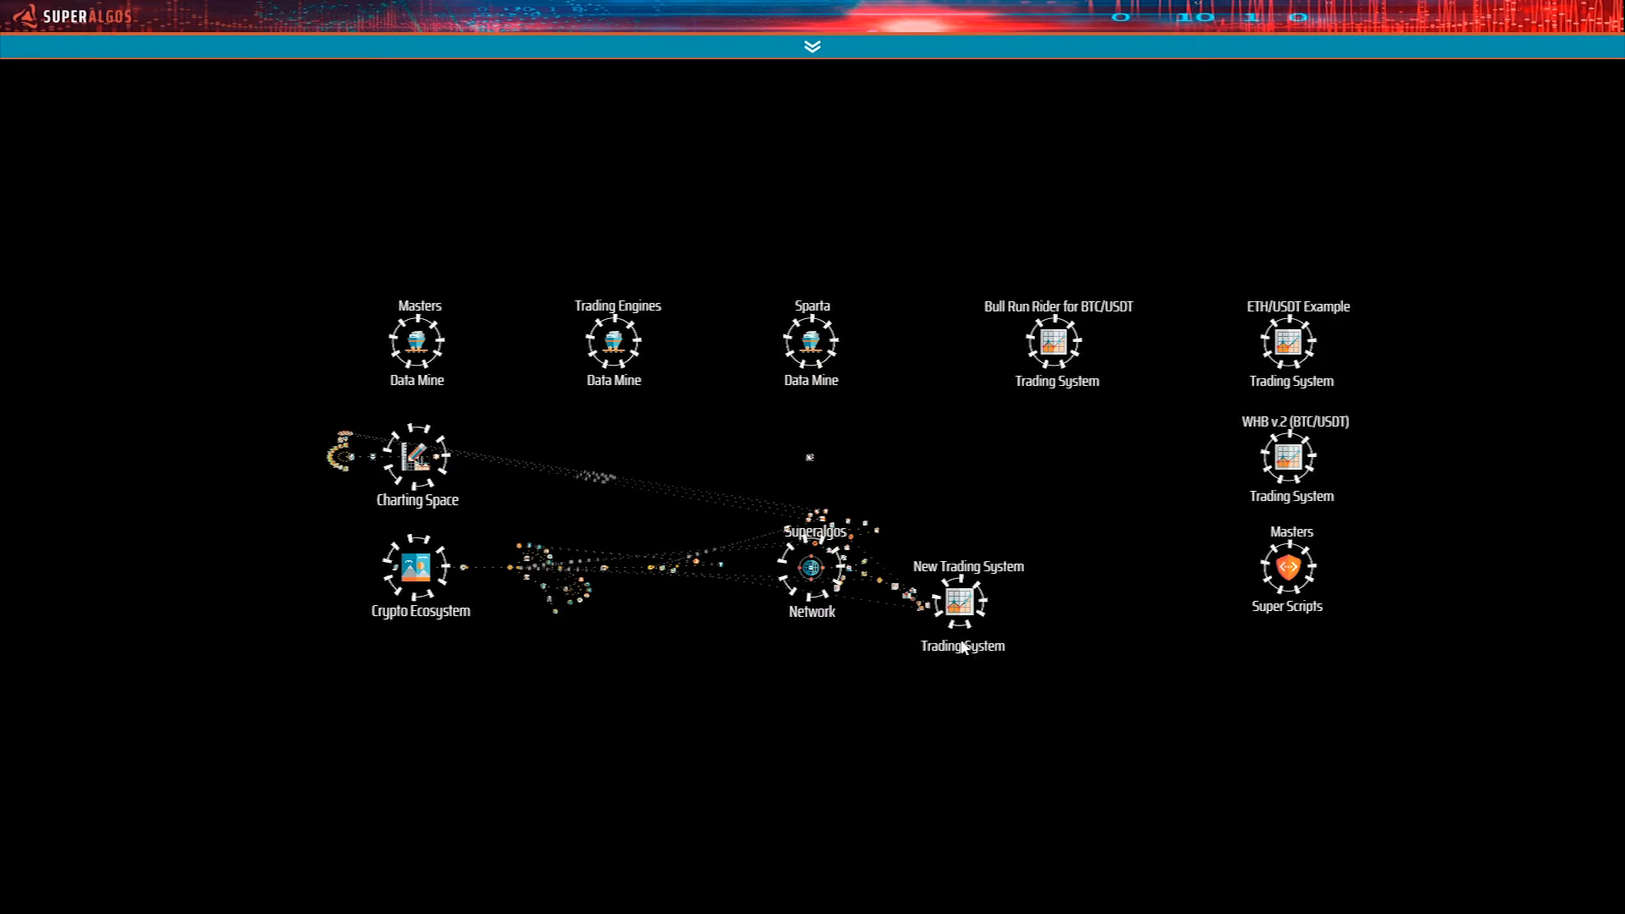
{"action": "scroll", "coordinate": [963, 647], "scroll_direction": "up", "scroll_amount": 5}
{"action": "scroll", "coordinate": [870, 638], "scroll_direction": "down", "scroll_amount": 5}
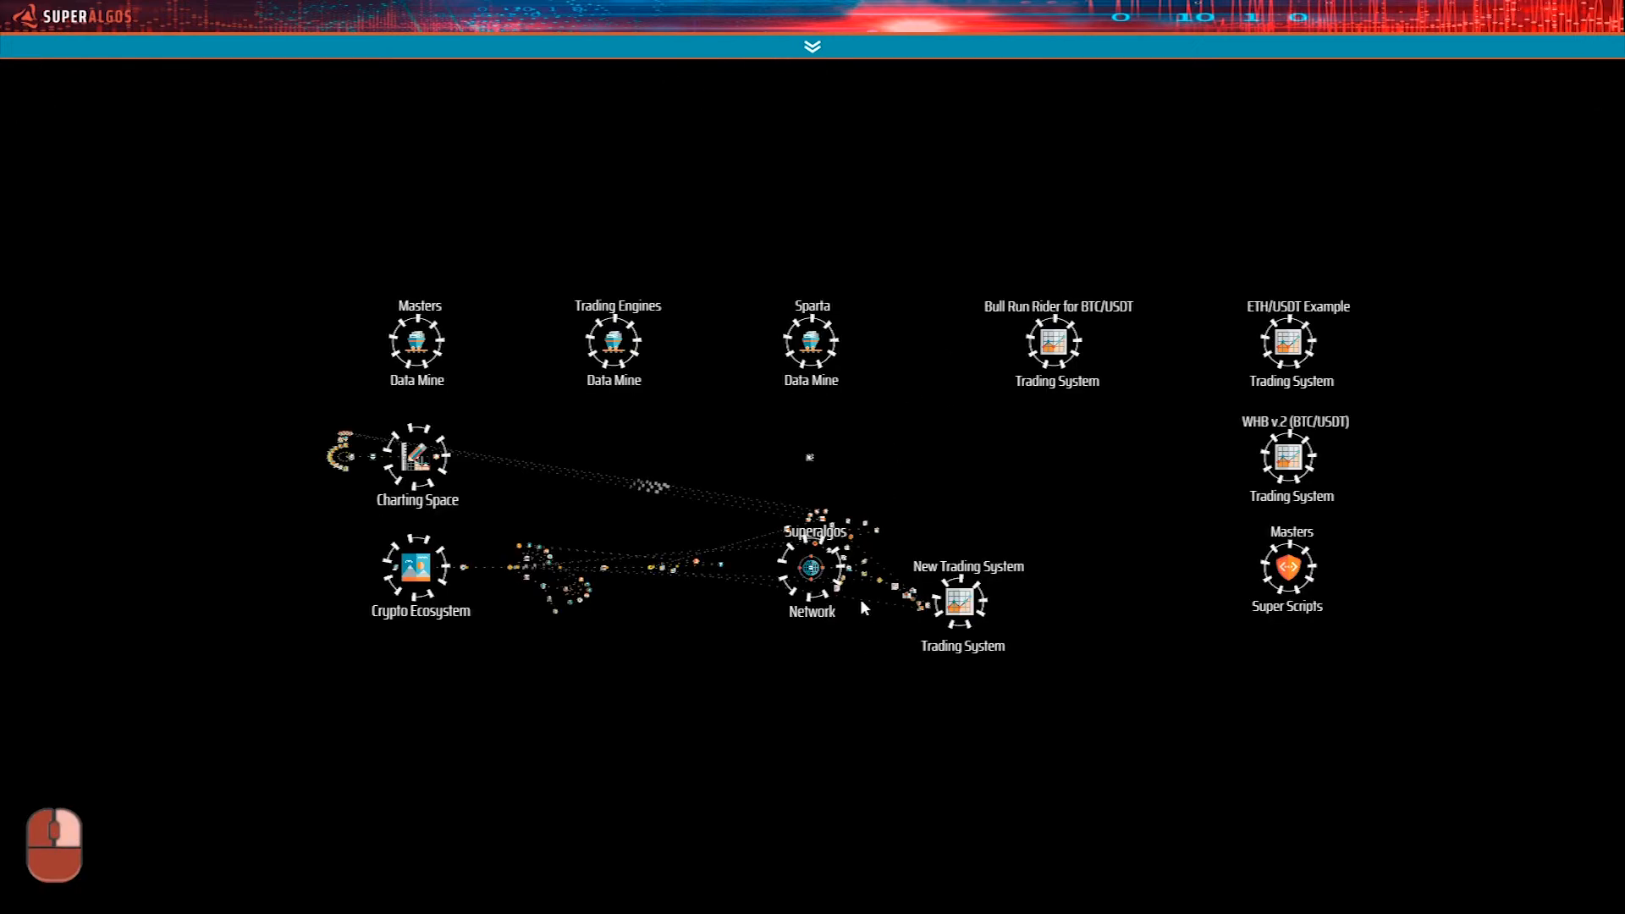
{"action": "left_click", "coordinate": [963, 601]}
{"action": "left_click_drag", "start_coordinate": [844, 609], "coordinate": [1120, 612]}
{"action": "mouse_move", "coordinate": [1219, 477]}
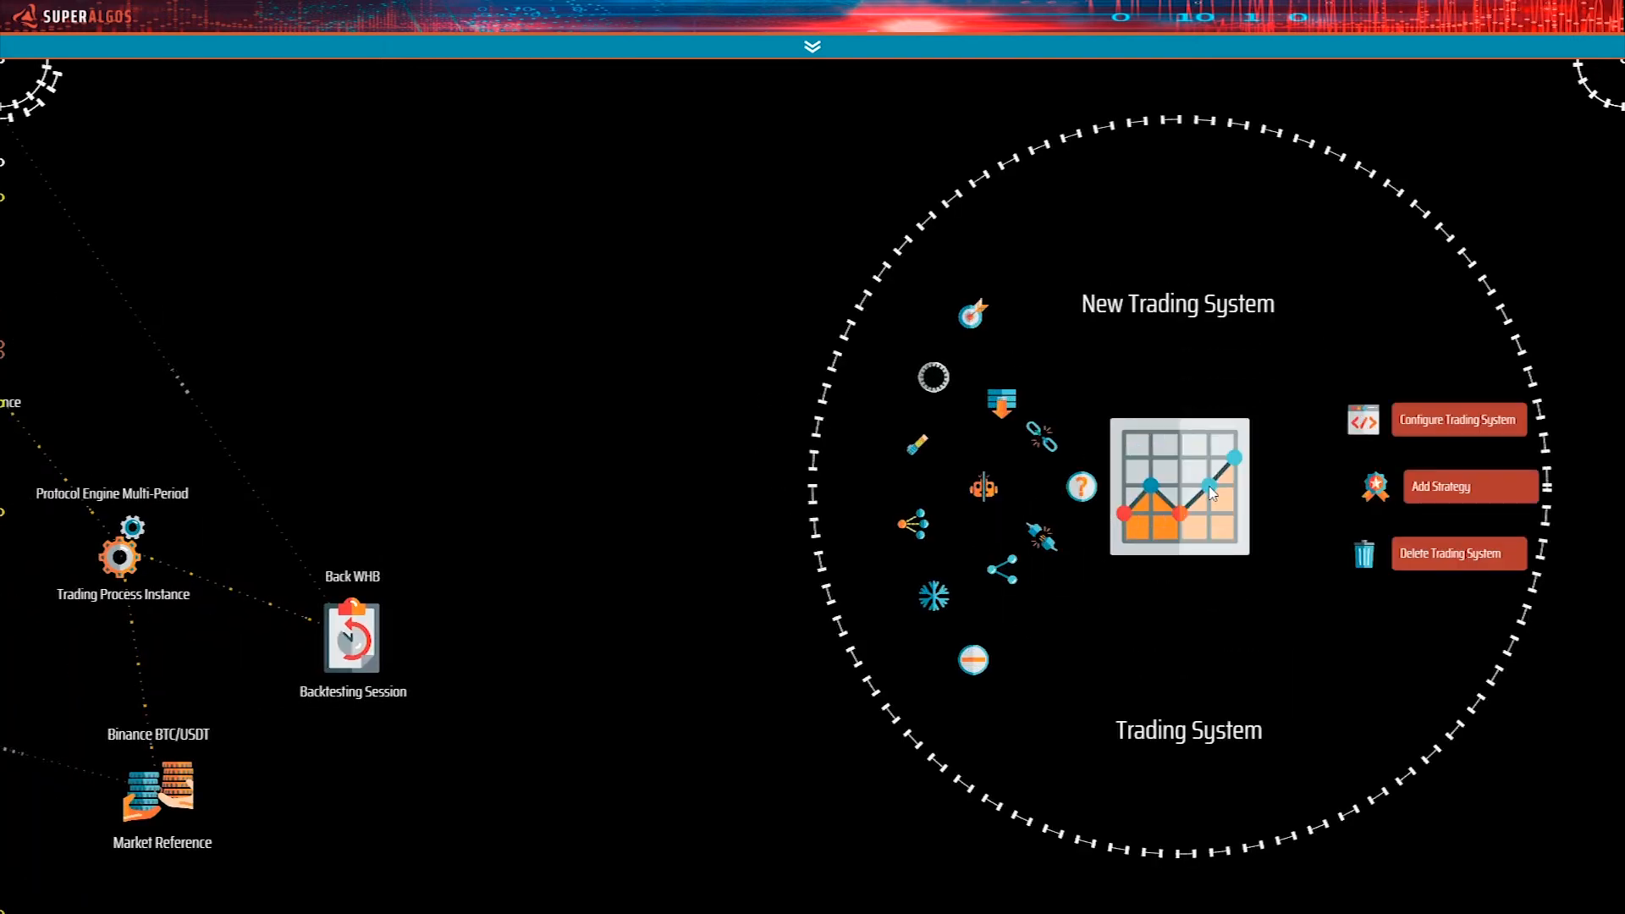
{"action": "left_click", "coordinate": [1407, 554]}
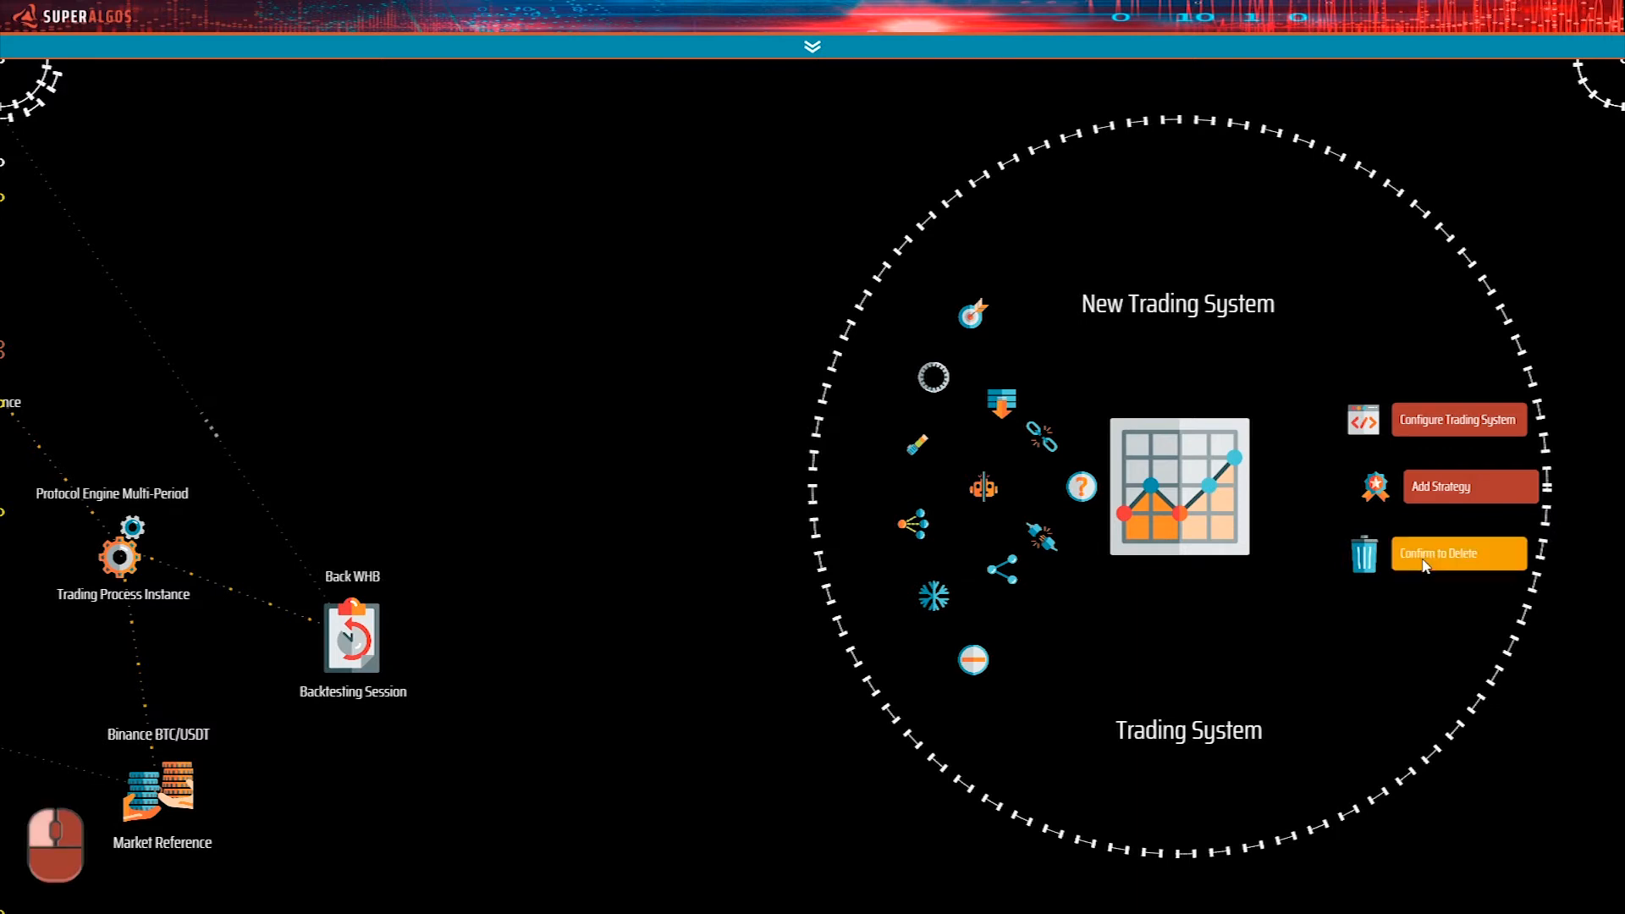
{"action": "left_click", "coordinate": [1425, 558]}
Clone the WHB v.2 (BTC/USDT) Trading System and add the cloned file to the workspace just below the original.
{"action": "scroll", "coordinate": [943, 574], "scroll_direction": "down", "scroll_amount": 10}
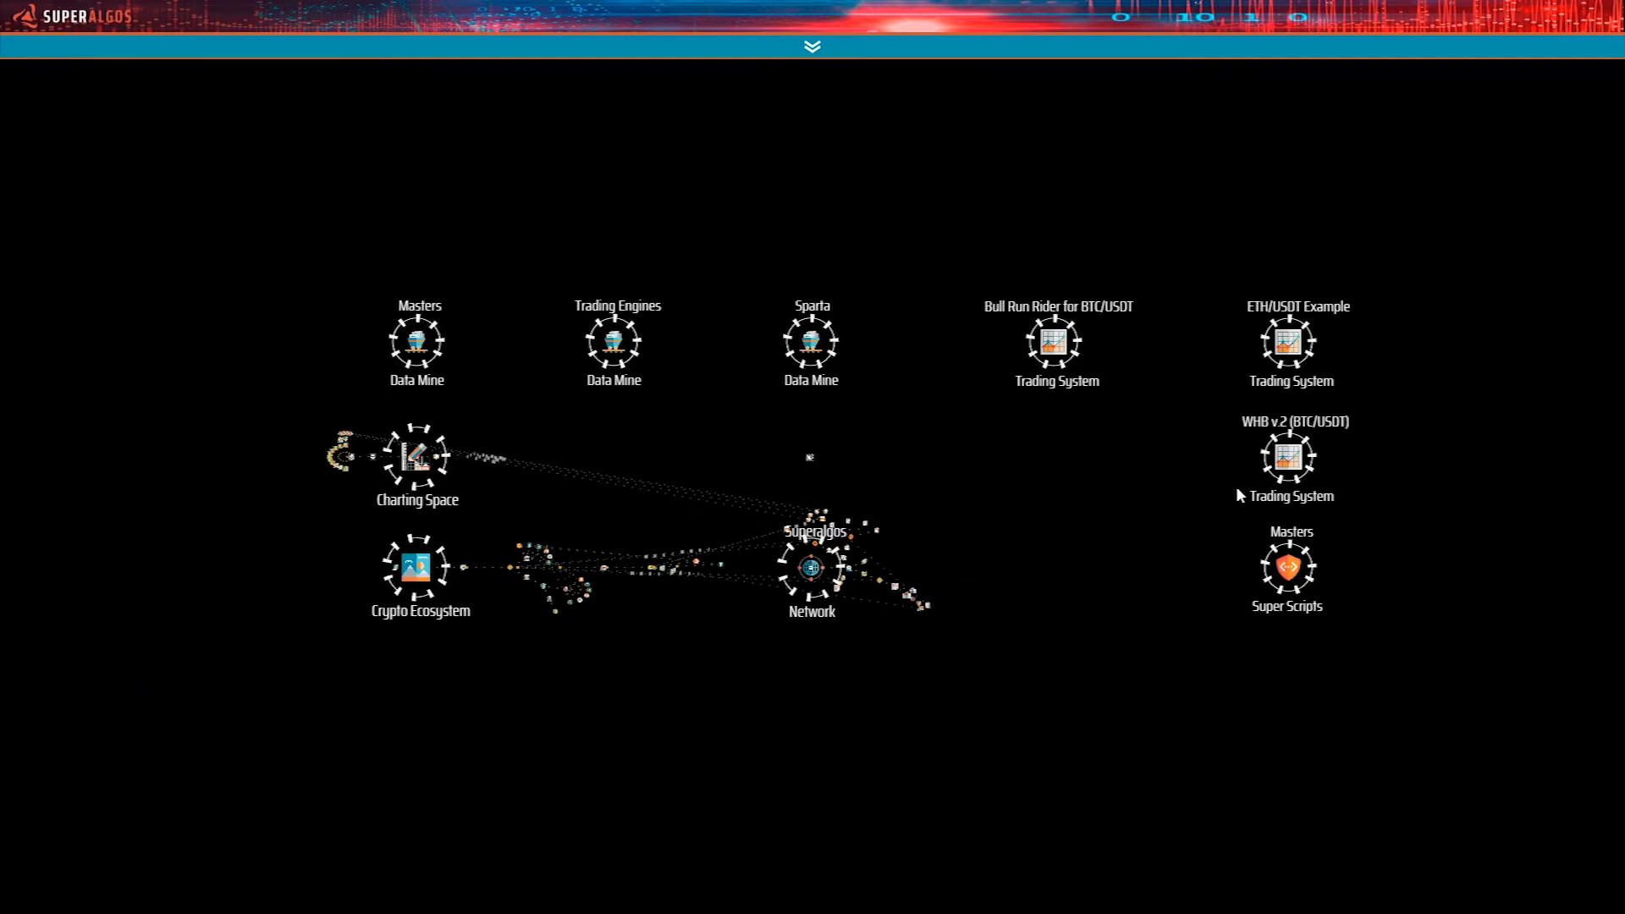
{"action": "left_click", "coordinate": [1284, 461]}
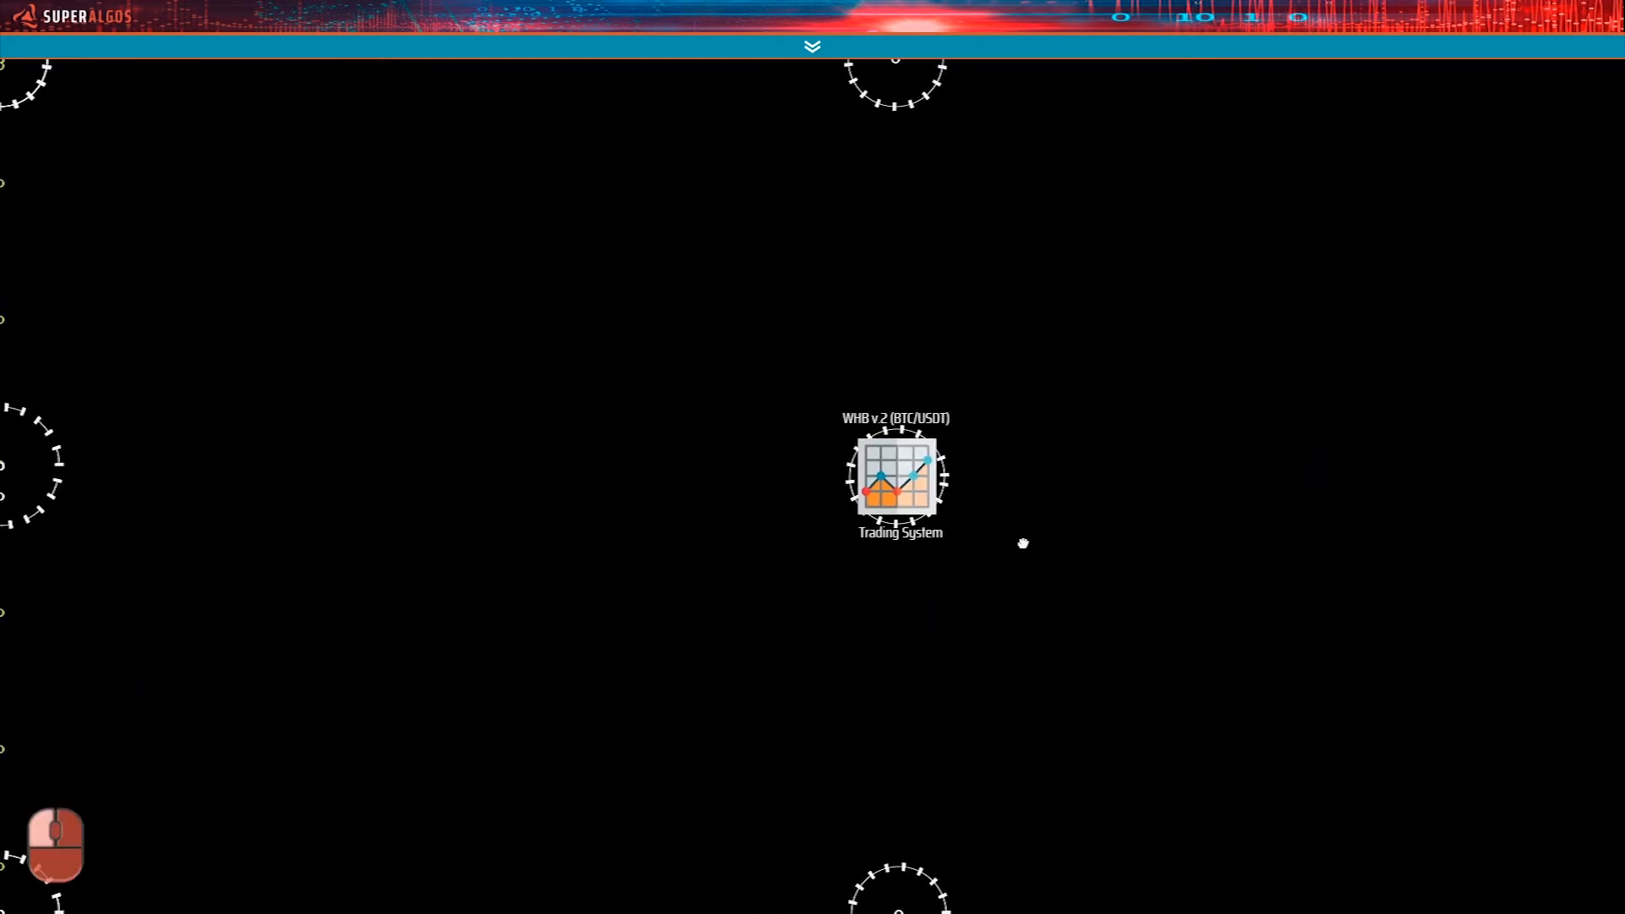
{"action": "mouse_move", "coordinate": [899, 440]}
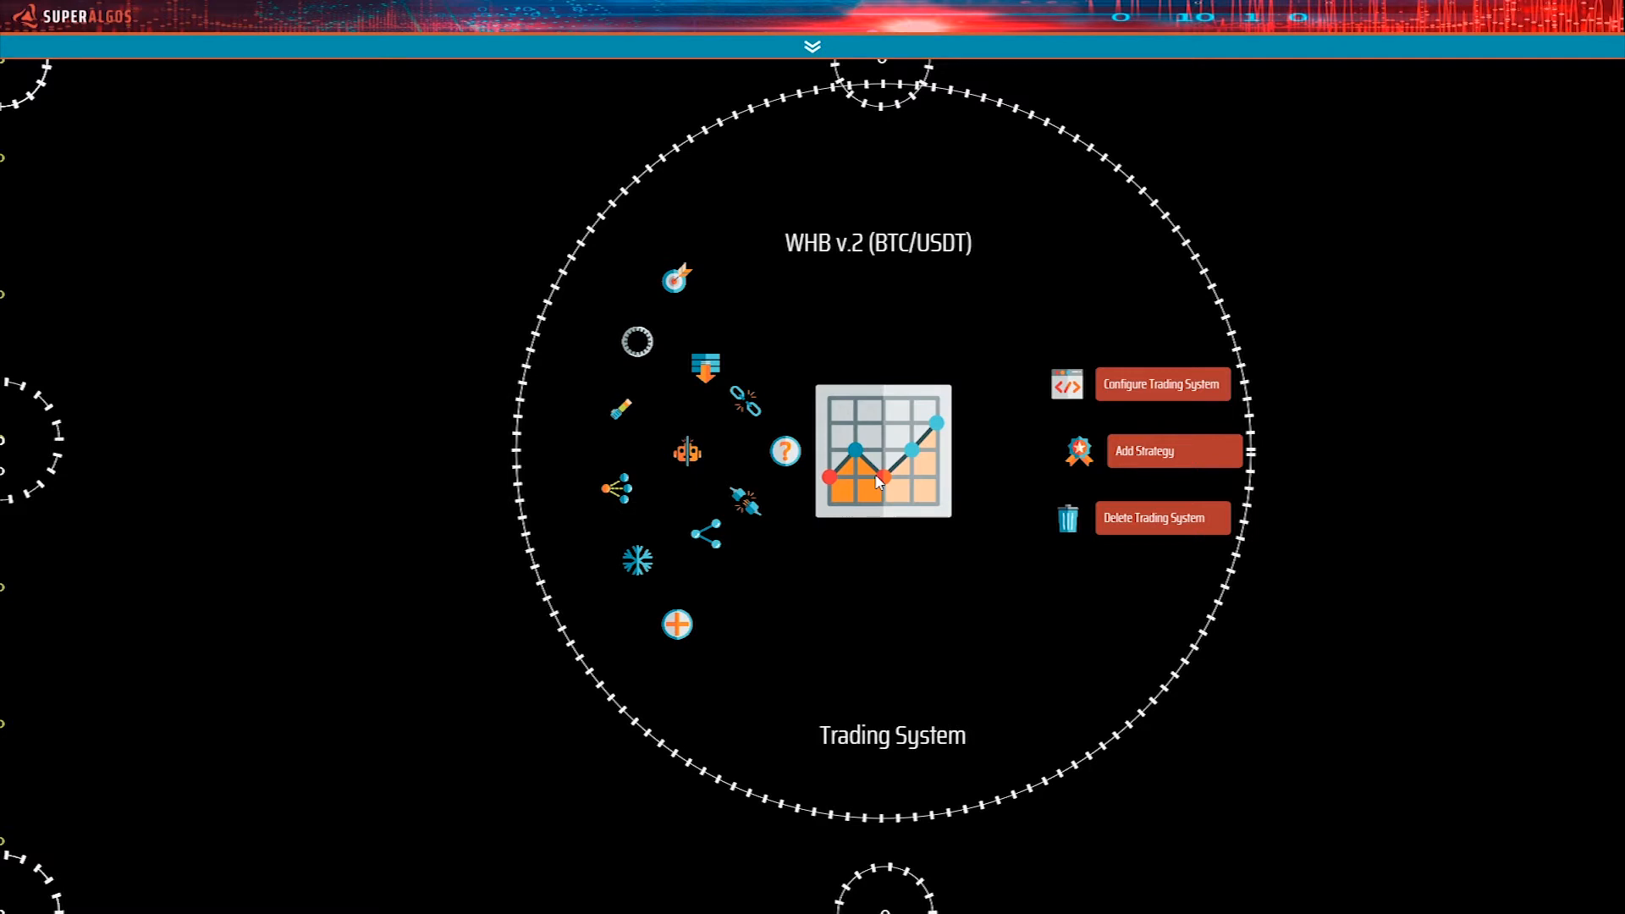
{"action": "left_click", "coordinate": [696, 455]}
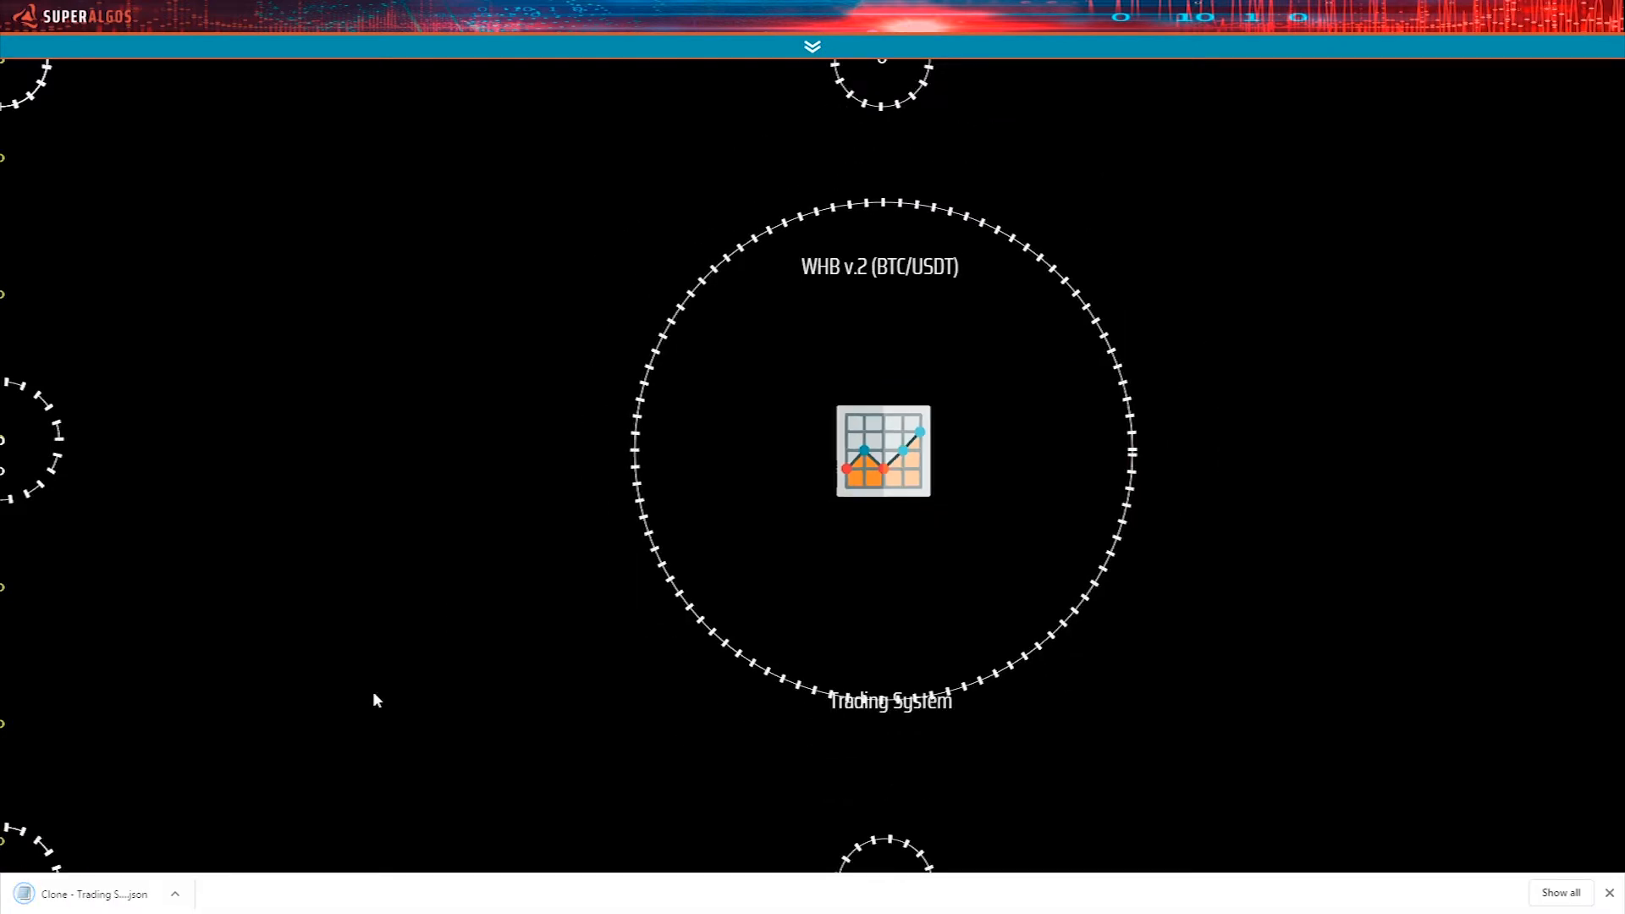
{"action": "left_click_drag", "start_coordinate": [811, 729], "coordinate": [781, 664]}
{"action": "mouse_move", "coordinate": [131, 895]}
{"action": "left_mouse_down"}
{"action": "mouse_move", "coordinate": [875, 662]}
{"action": "mouse_move", "coordinate": [859, 661]}
{"action": "left_mouse_up"}
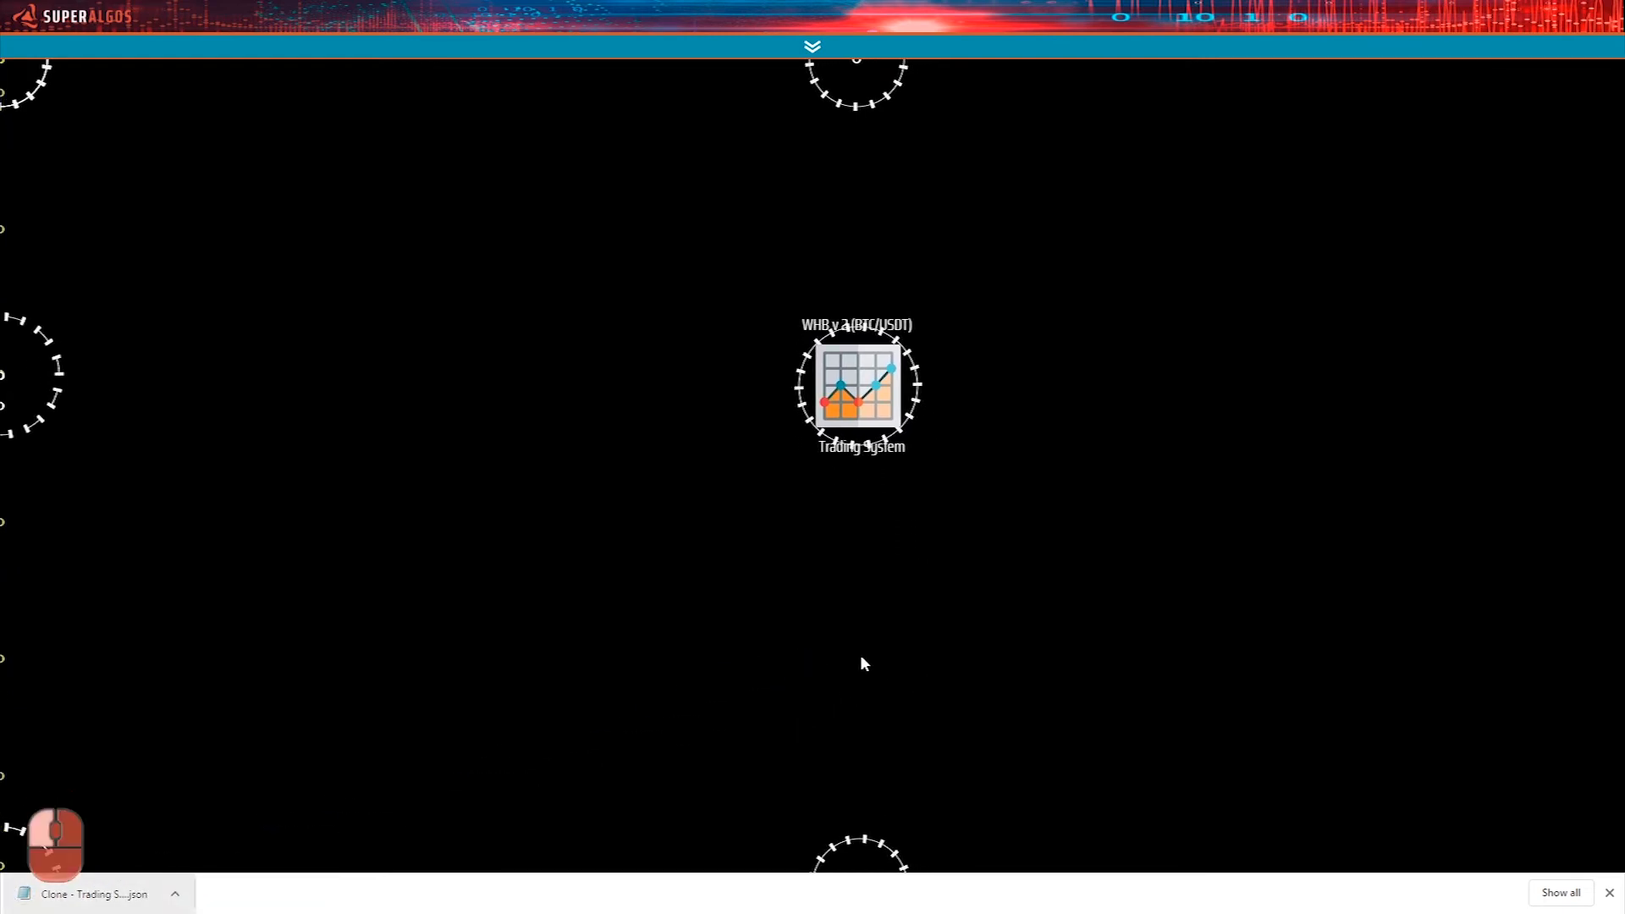
{"action": "left_click", "coordinate": [1611, 893]}
Rename the cloned trading system as My Sytem (BTC/USDT).
{"action": "left_click_drag", "start_coordinate": [995, 753], "coordinate": [1027, 551]}
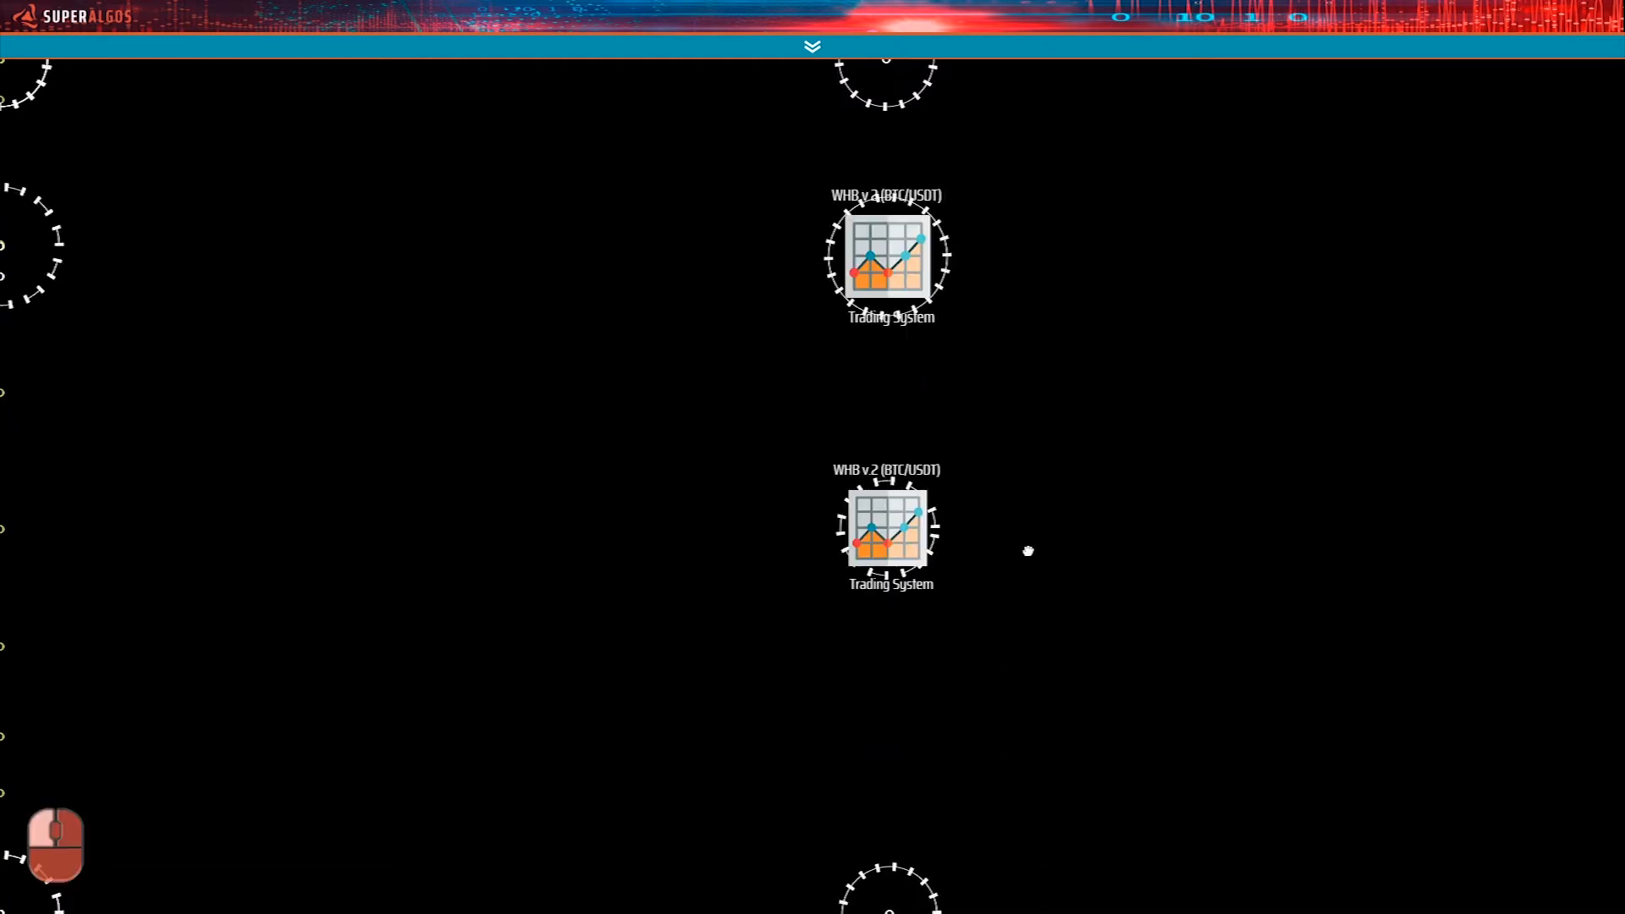
{"action": "left_click_drag", "start_coordinate": [880, 450], "coordinate": [878, 568]}
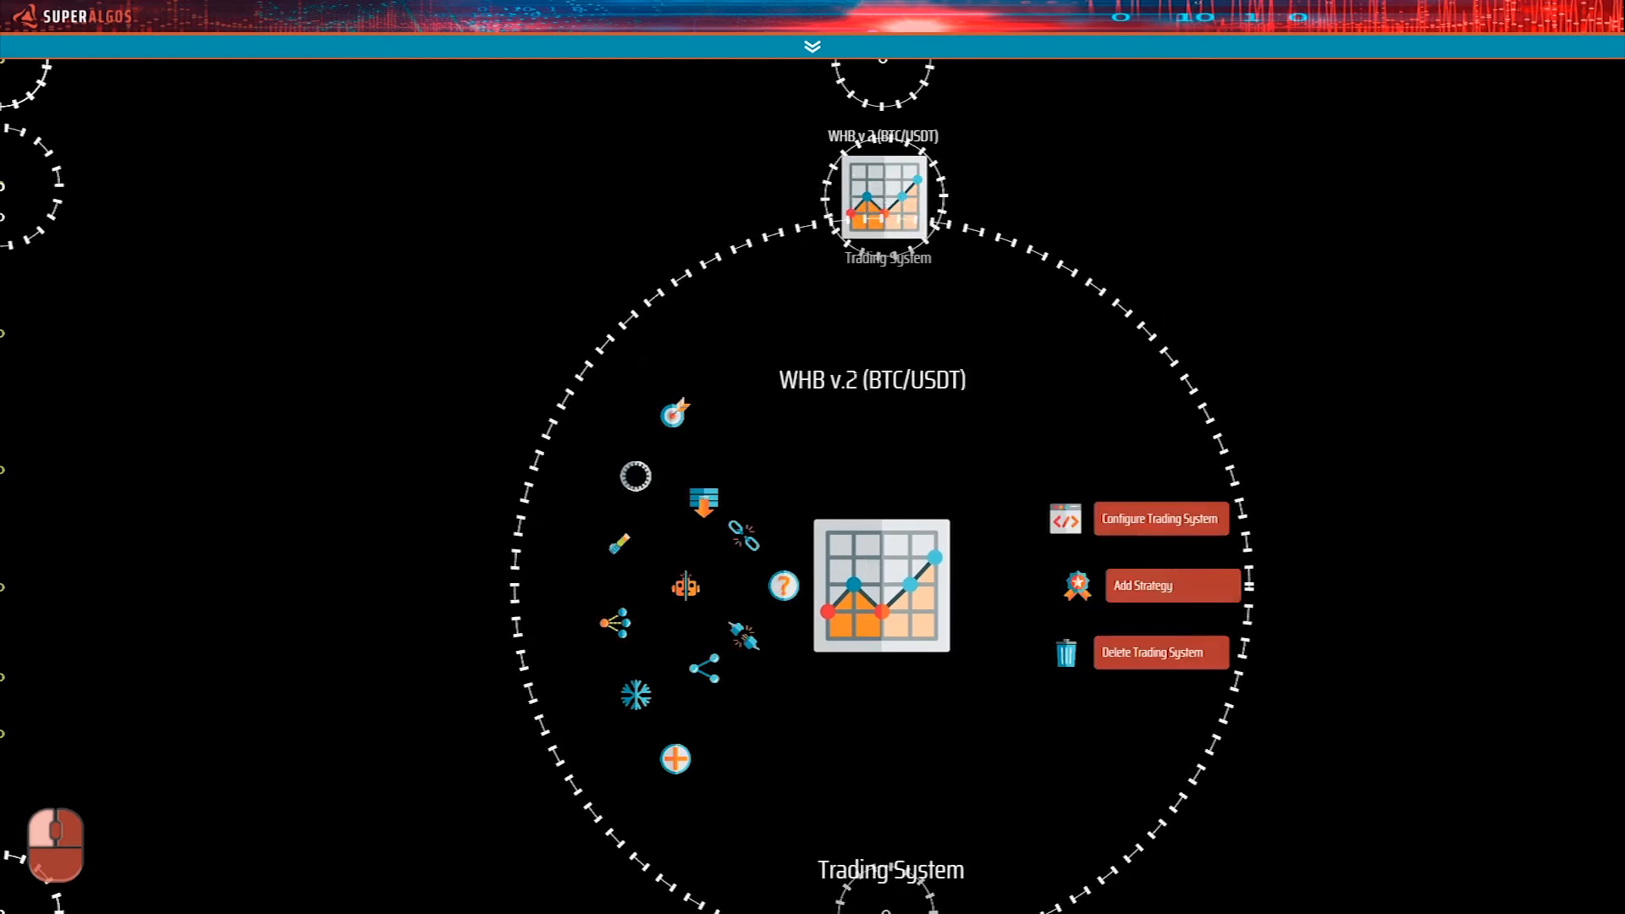
{"action": "left_click_drag", "start_coordinate": [858, 381], "coordinate": [798, 380]}
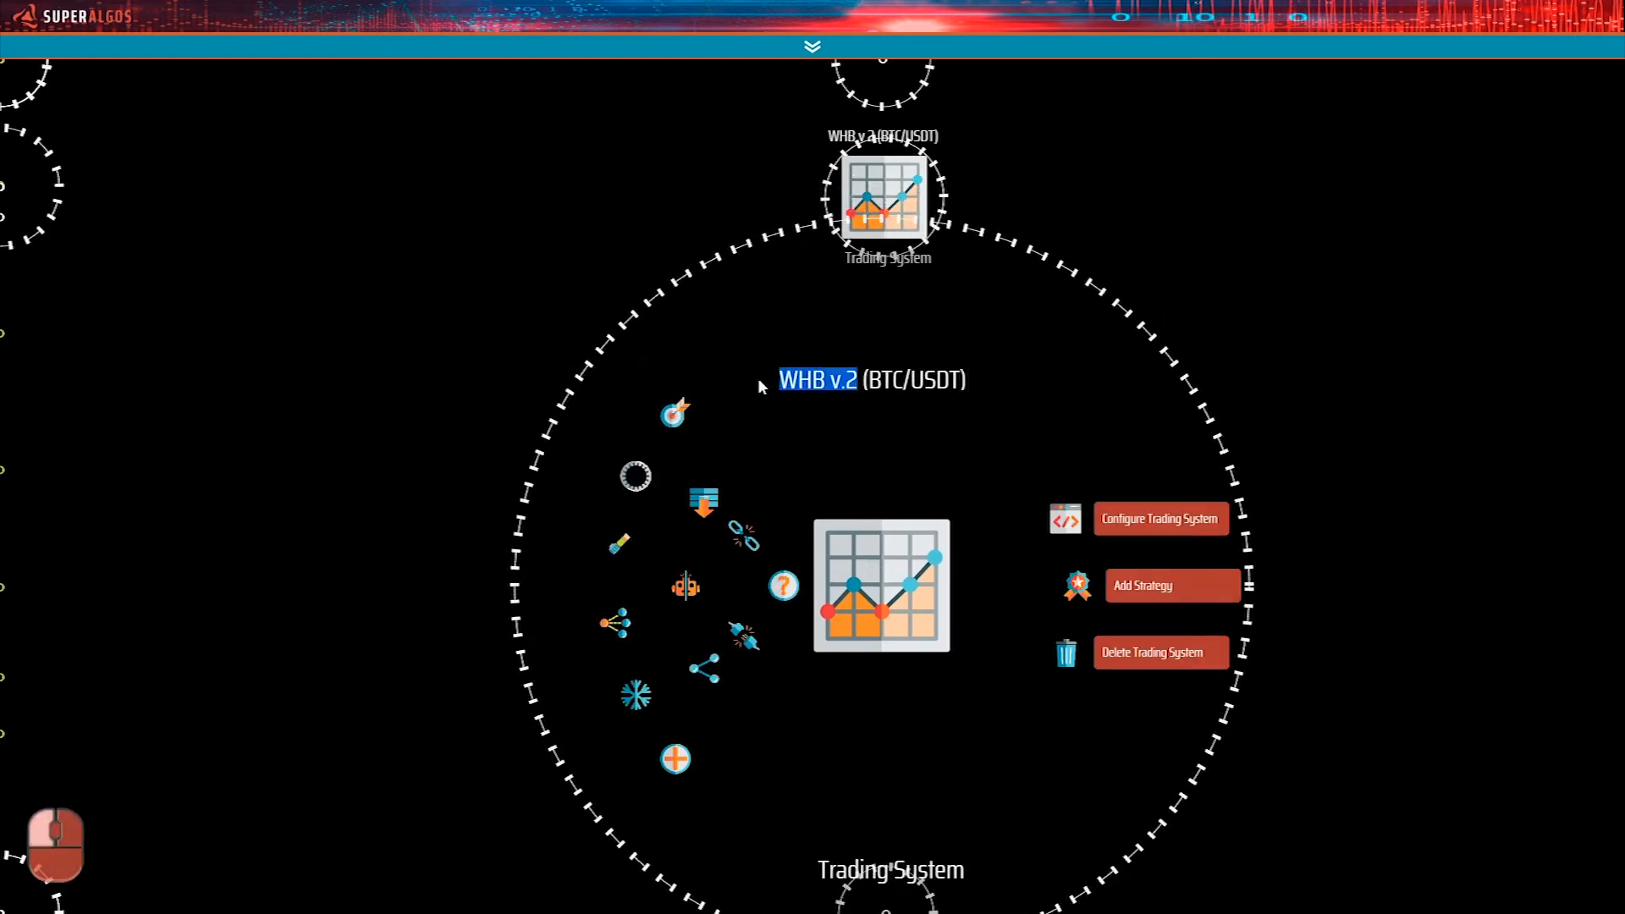
{"action": "type", "text": "My Sytem"}
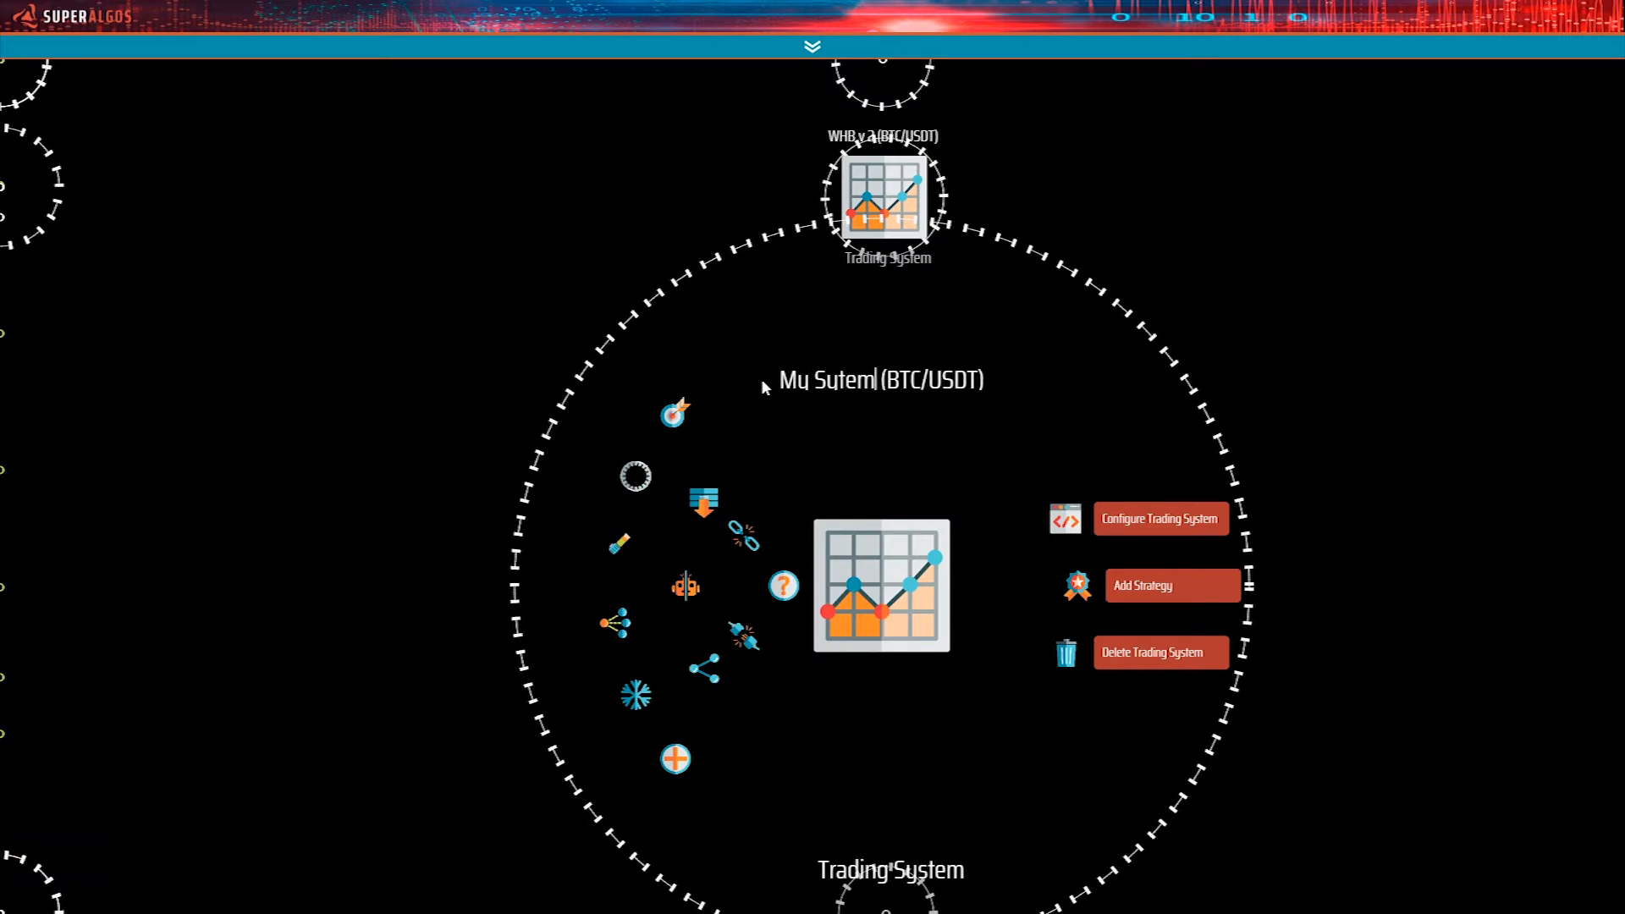
{"action": "key", "text": "Return"}
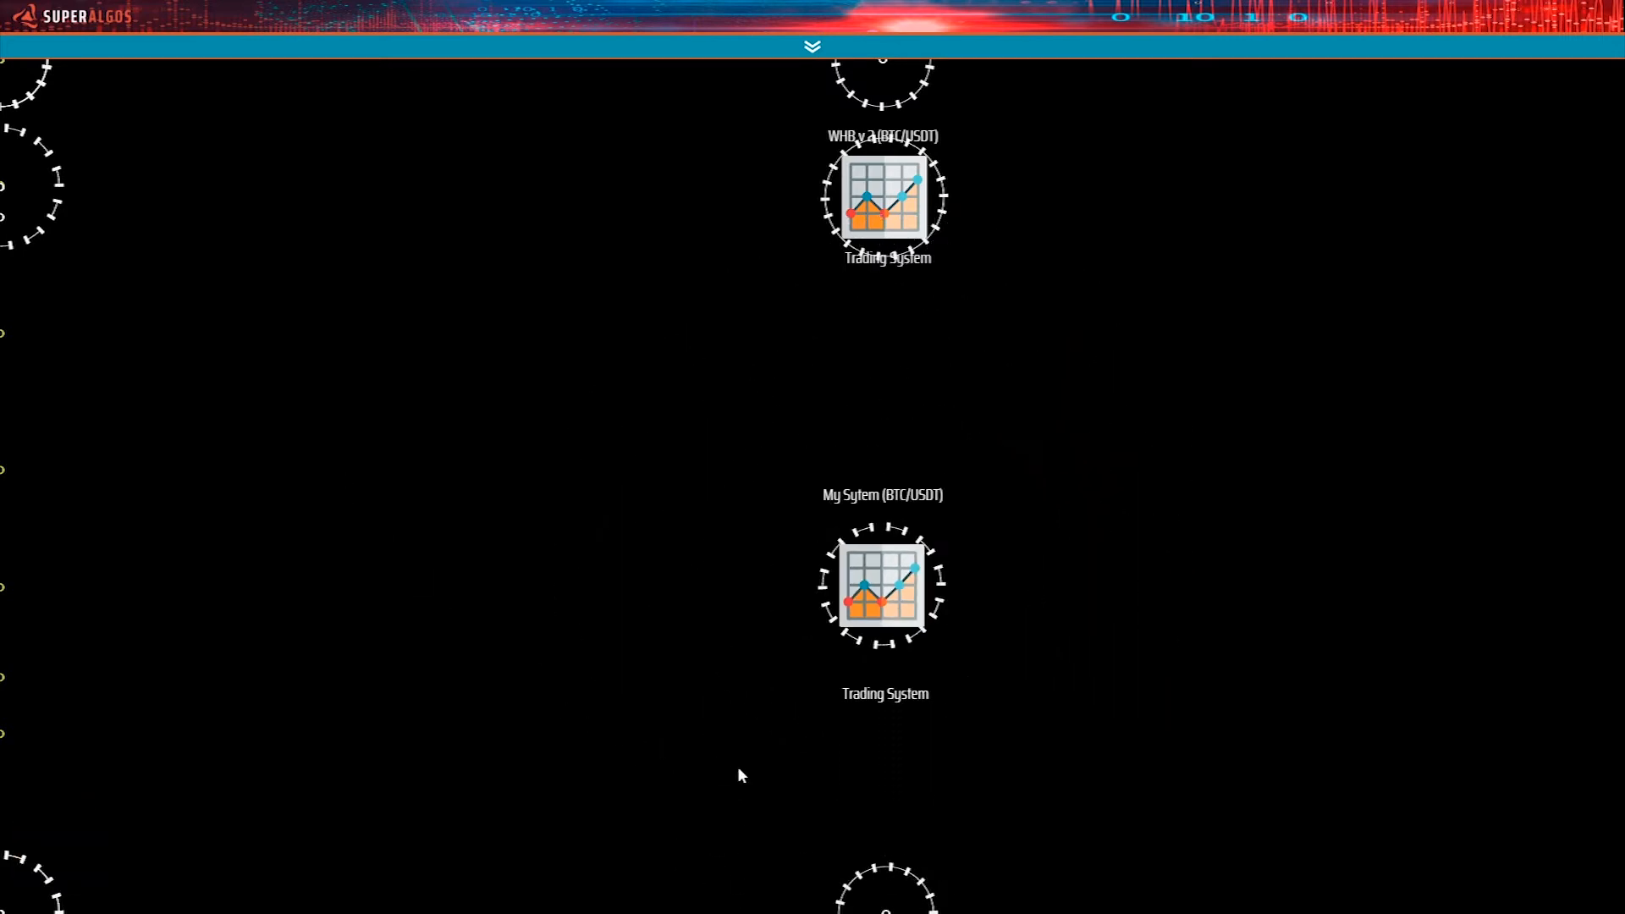
Examine the Backtesting WHB task and its parent Paper & Backtesting Sessions BTC/USDT Task Manager in the network branch.
{"action": "scroll", "coordinate": [796, 701], "scroll_direction": "down", "scroll_amount": 5}
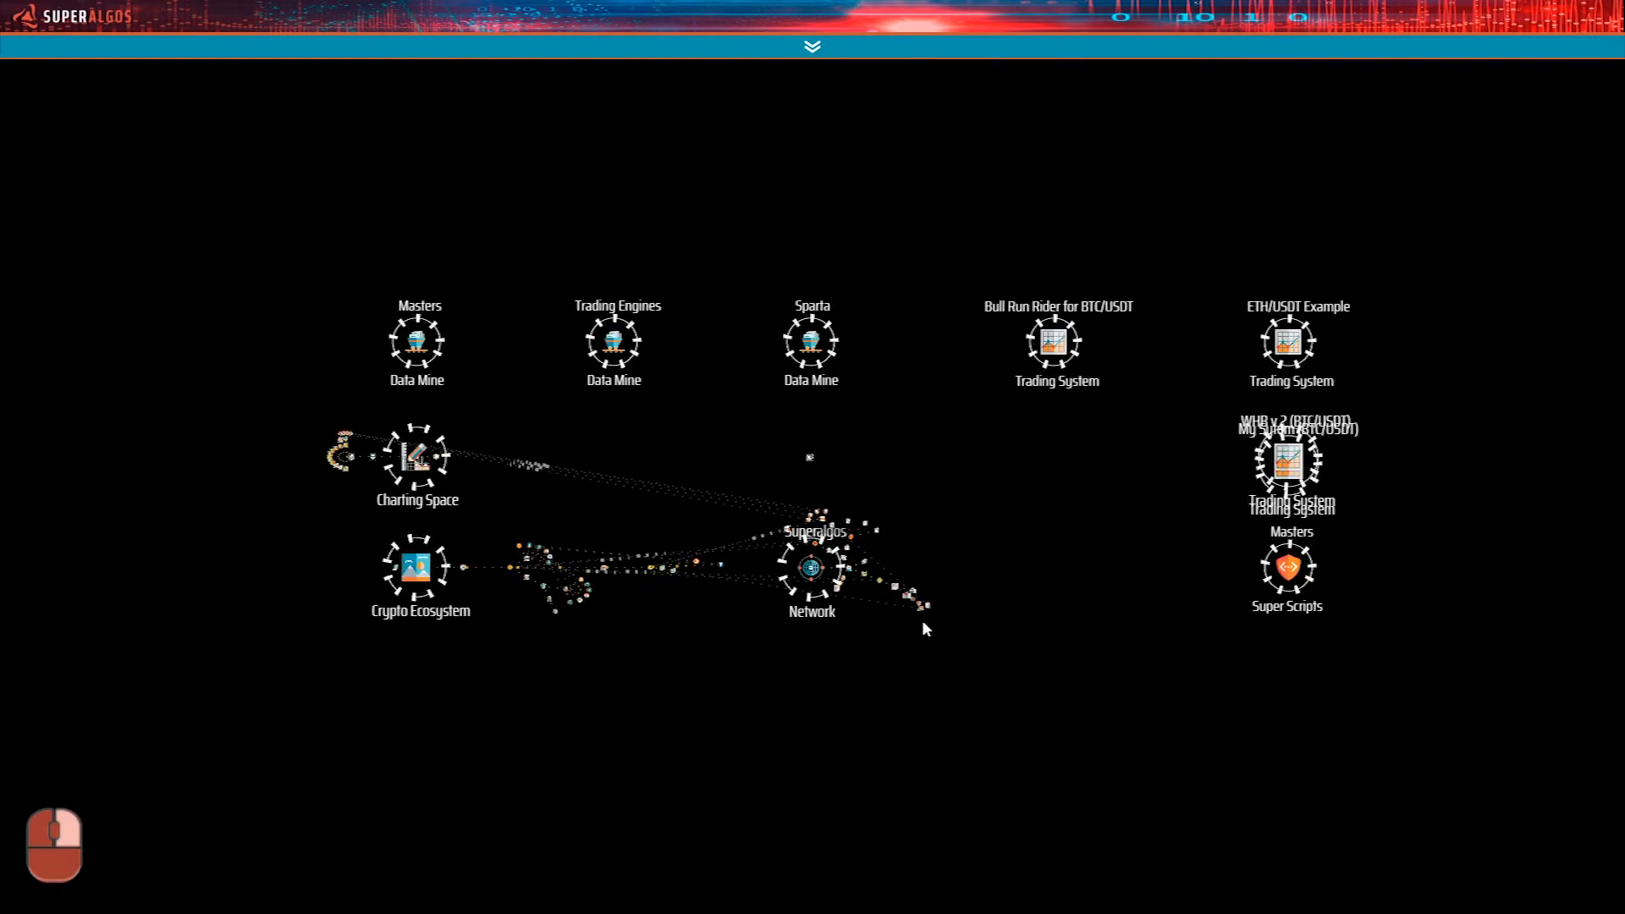
{"action": "scroll", "coordinate": [927, 630], "scroll_direction": "up", "scroll_amount": 5}
{"action": "left_click_drag", "start_coordinate": [733, 752], "coordinate": [710, 627]}
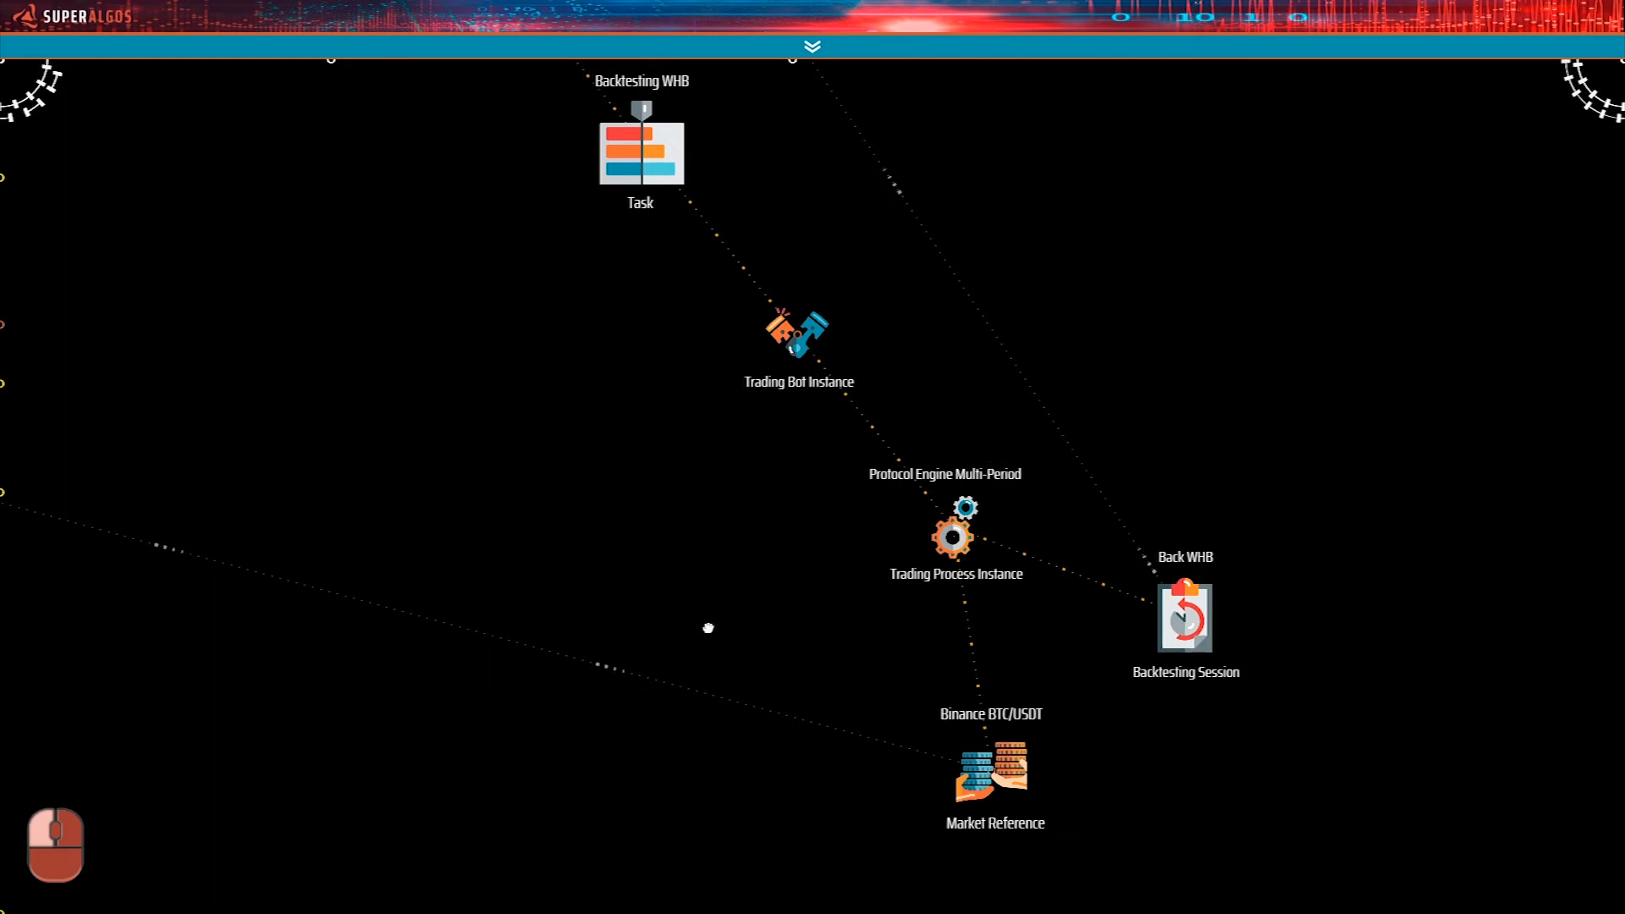
{"action": "left_click_drag", "start_coordinate": [631, 496], "coordinate": [728, 739]}
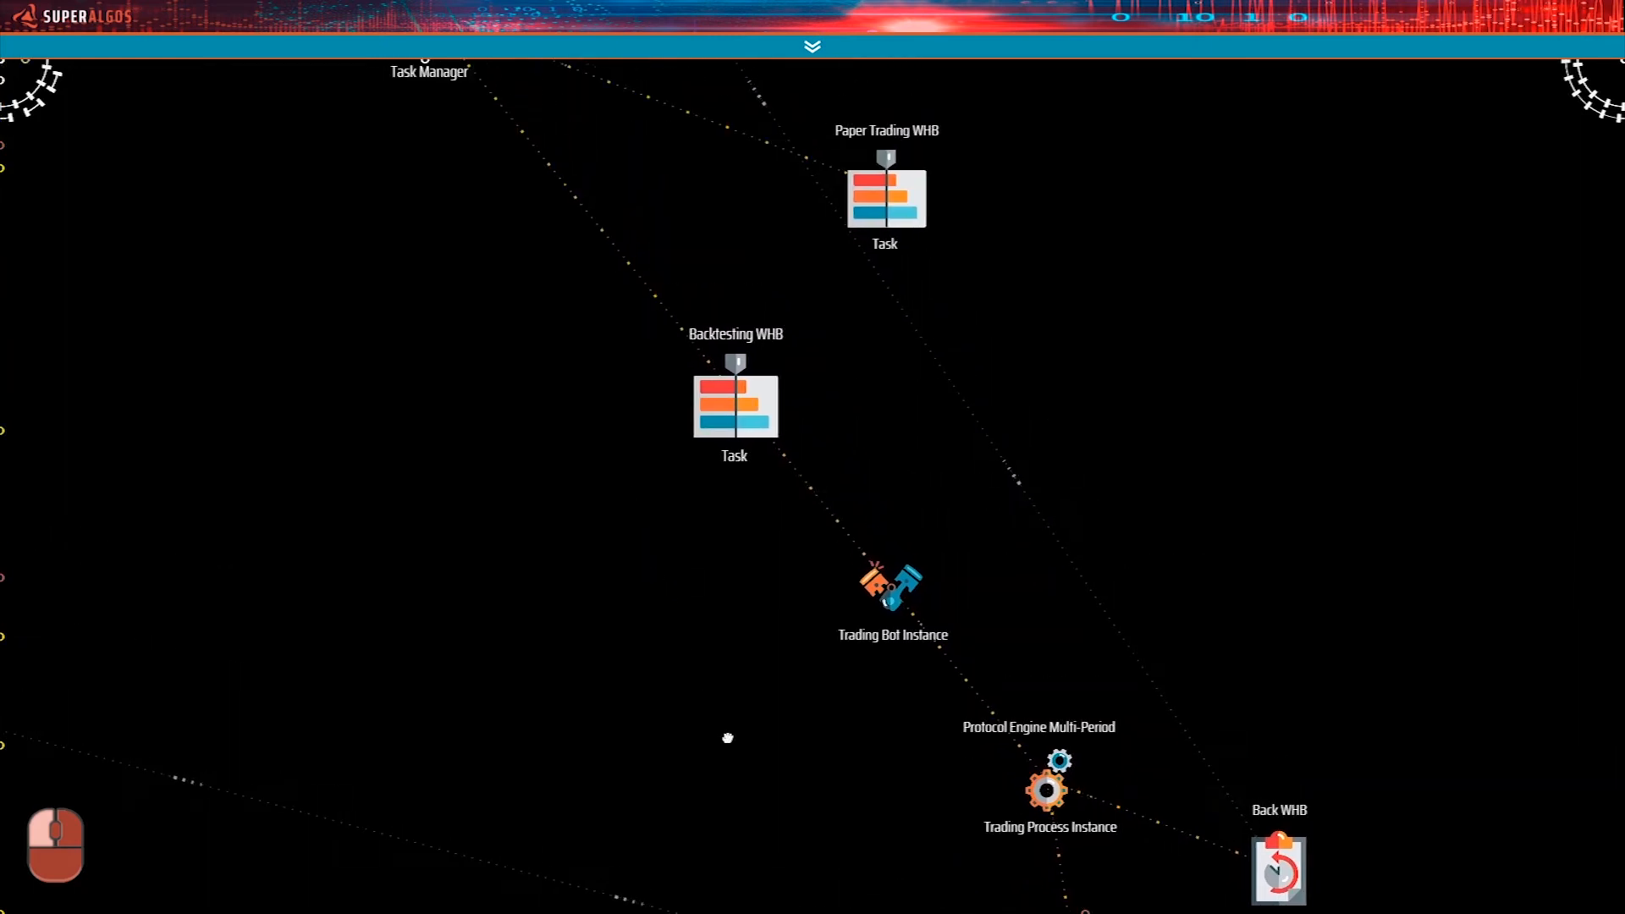
{"action": "left_click_drag", "start_coordinate": [689, 627], "coordinate": [768, 689]}
{"action": "mouse_move", "coordinate": [809, 526]}
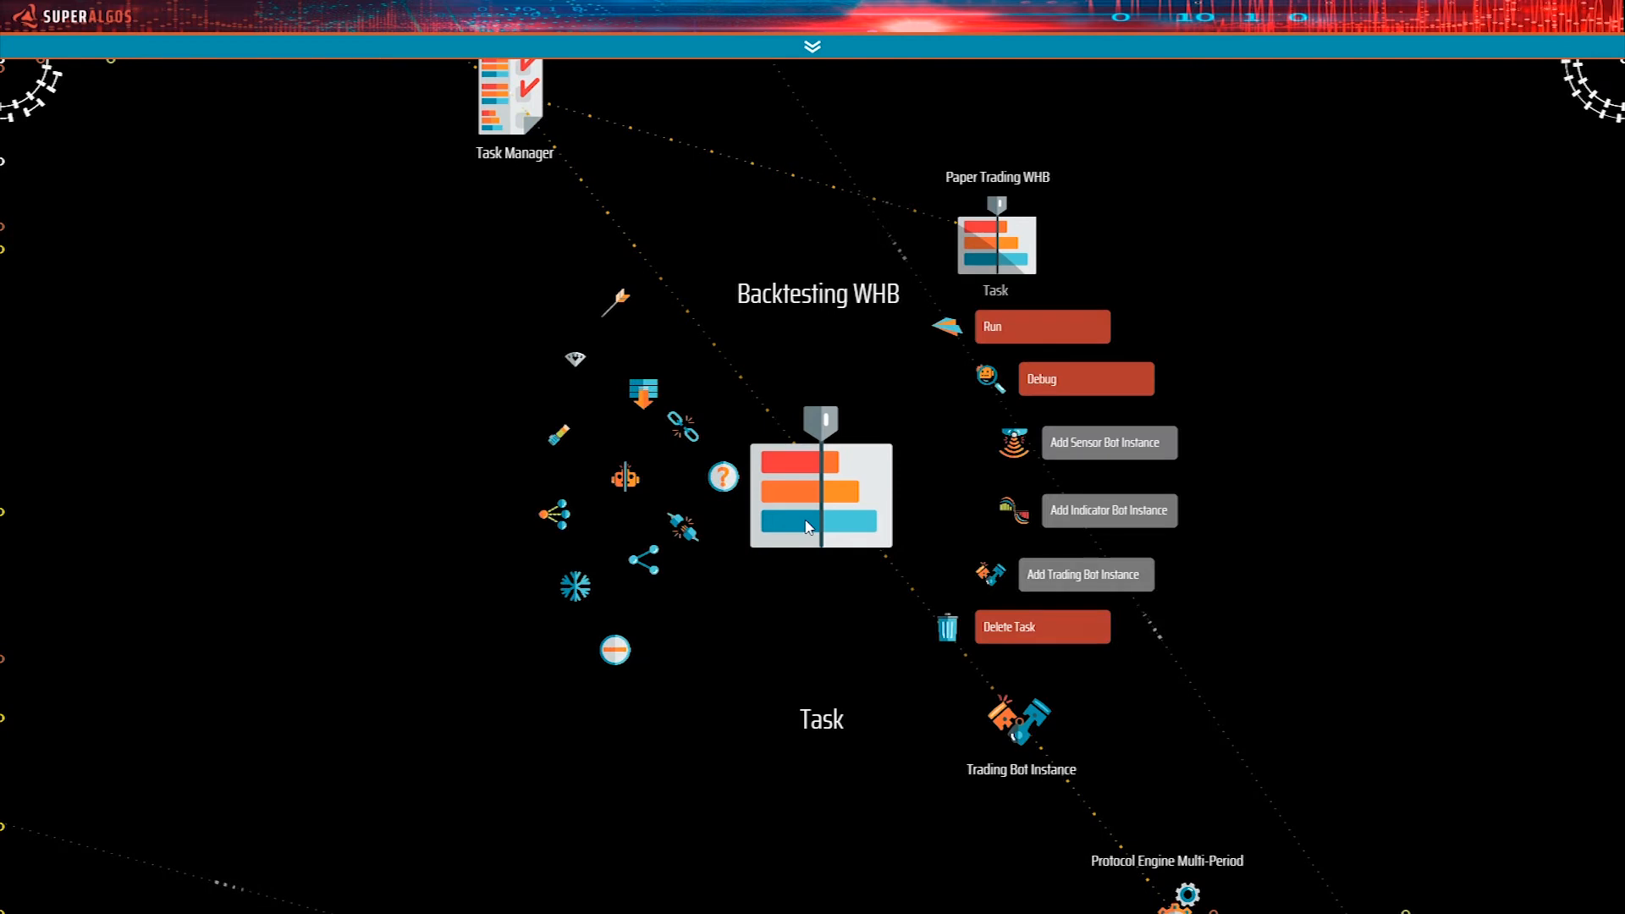
{"action": "left_click_drag", "start_coordinate": [398, 608], "coordinate": [420, 684]}
{"action": "mouse_move", "coordinate": [837, 562]}
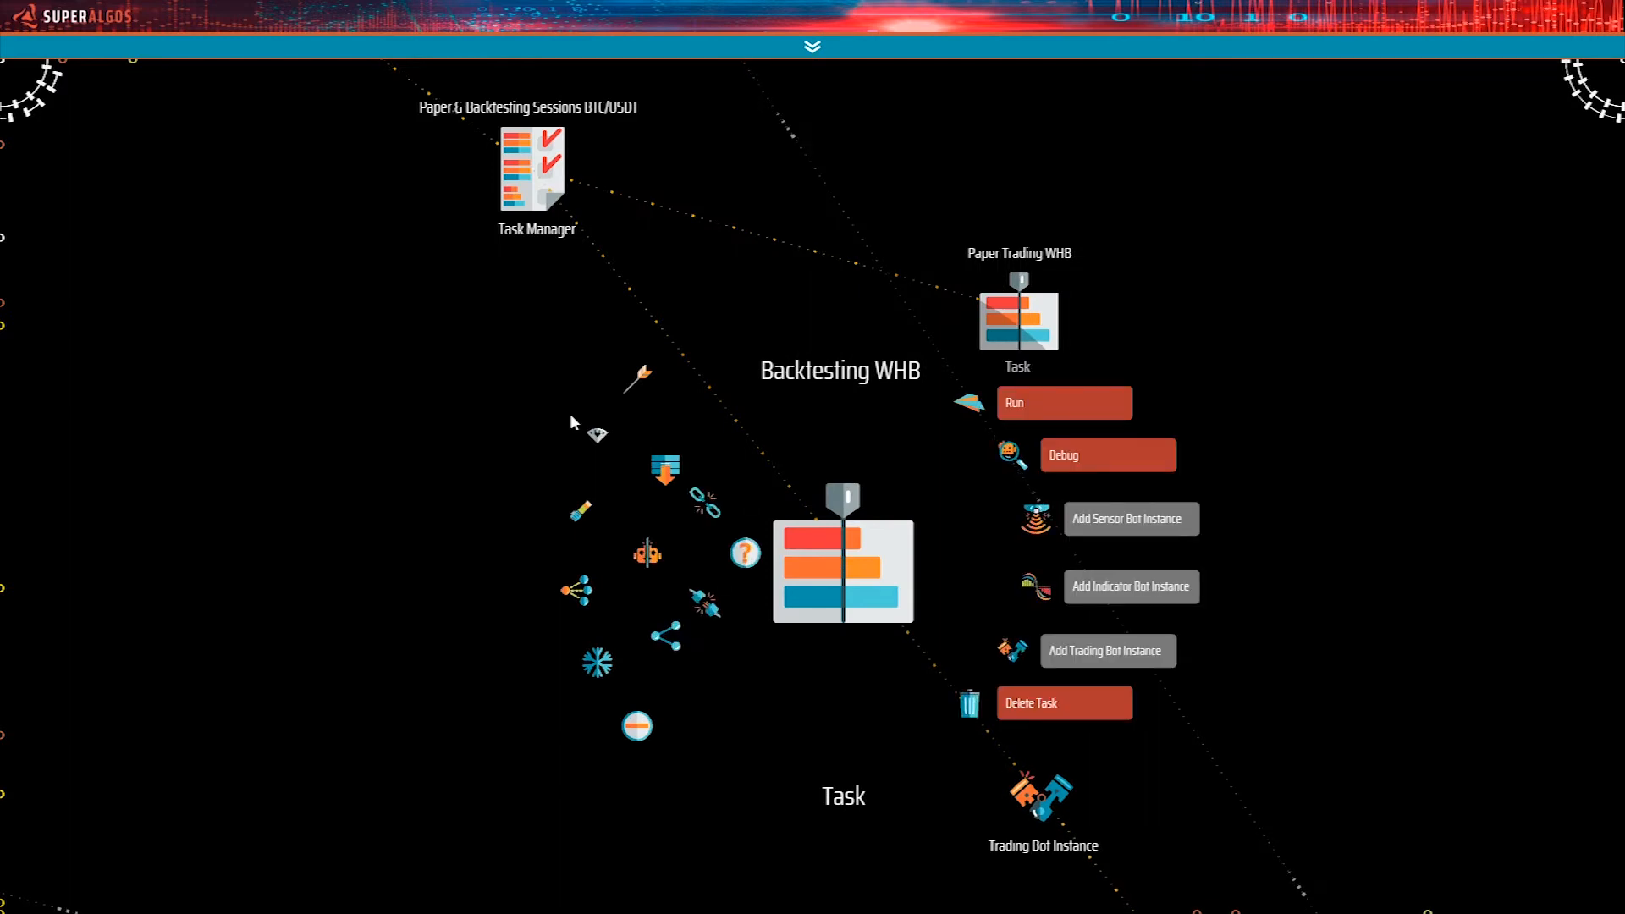
{"action": "left_click_drag", "start_coordinate": [294, 378], "coordinate": [351, 504]}
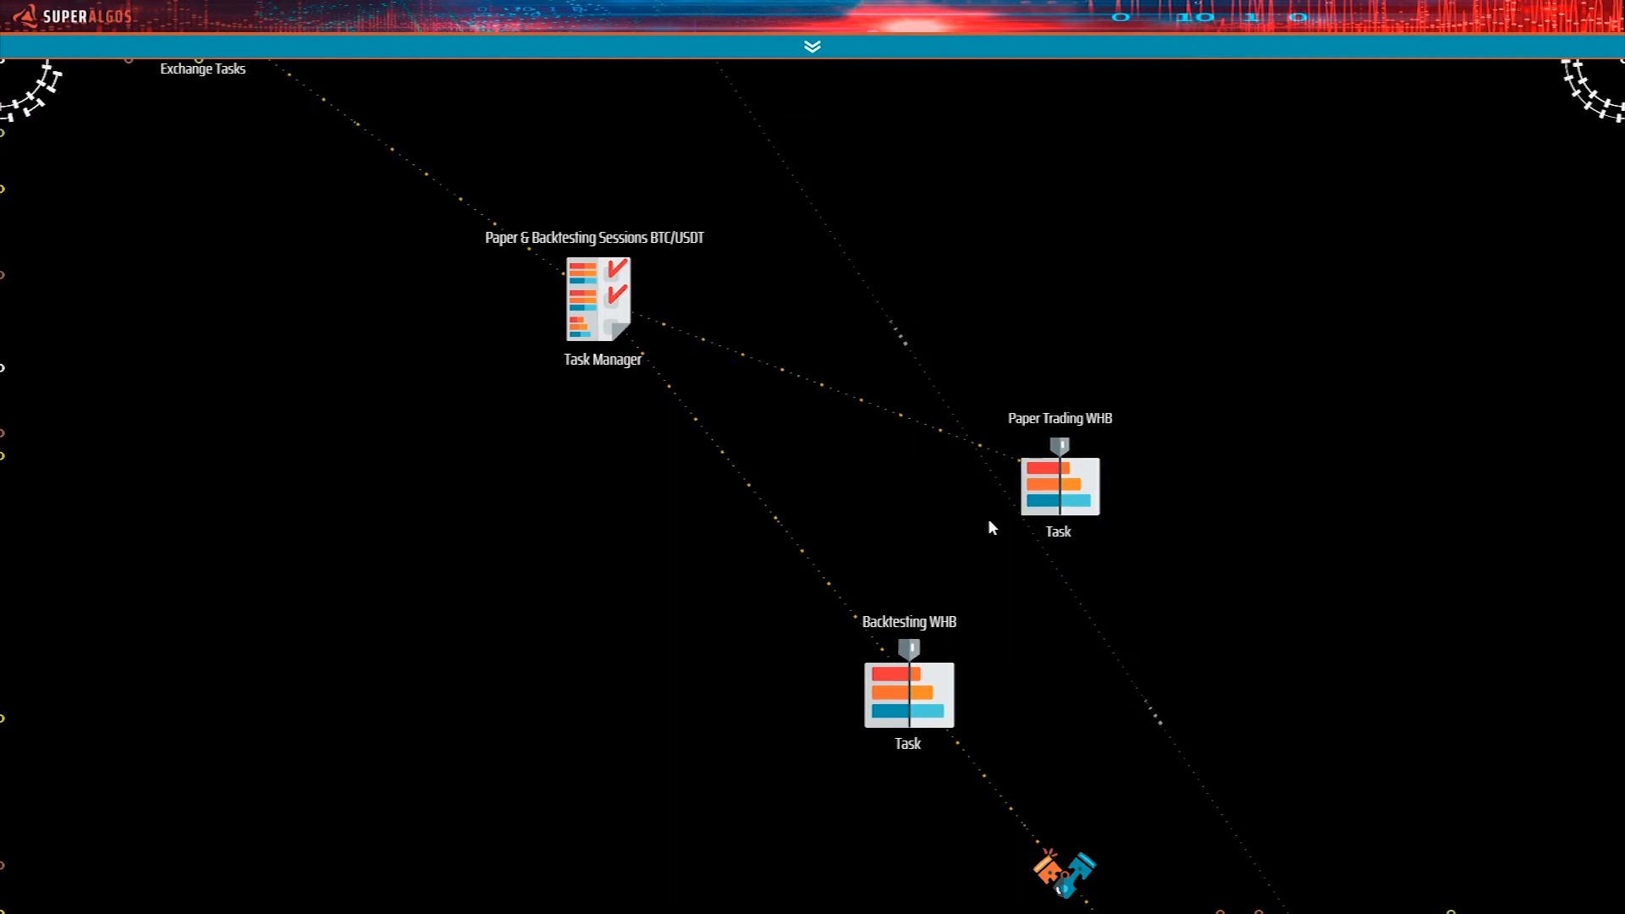
Clone the Backtesting WHB task and add the cloned file to the workspace under the Paper & Backtesting Sessions BTC/USDT Task Manager.
{"action": "left_click_drag", "start_coordinate": [1077, 586], "coordinate": [1043, 445]}
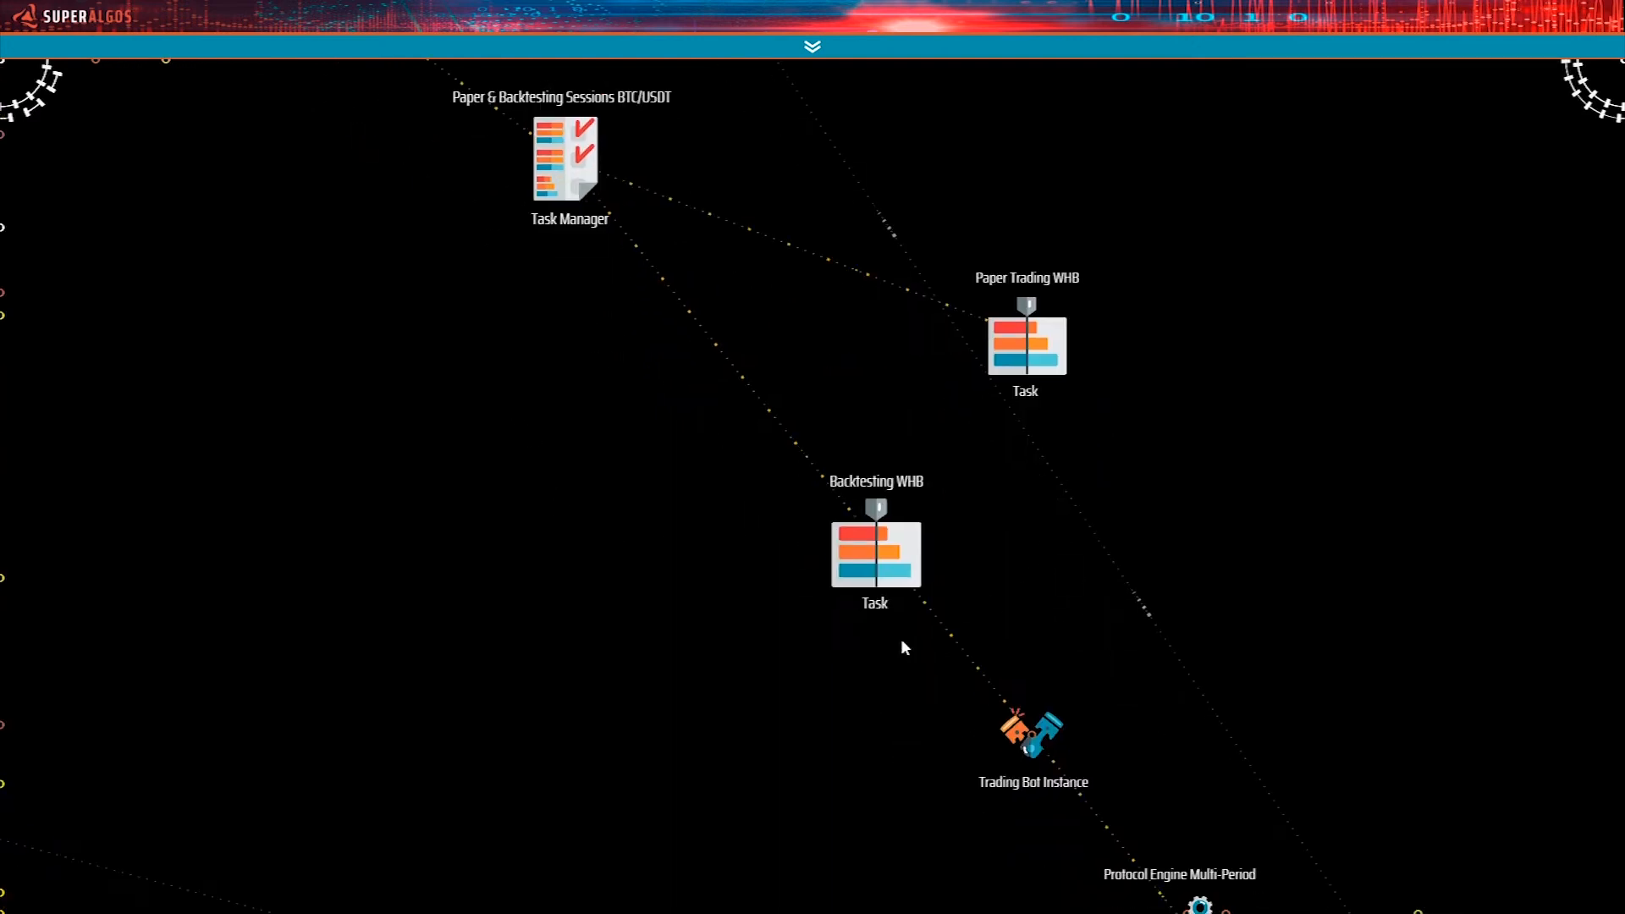
{"action": "left_click_drag", "start_coordinate": [824, 669], "coordinate": [818, 562]}
{"action": "mouse_move", "coordinate": [872, 455]}
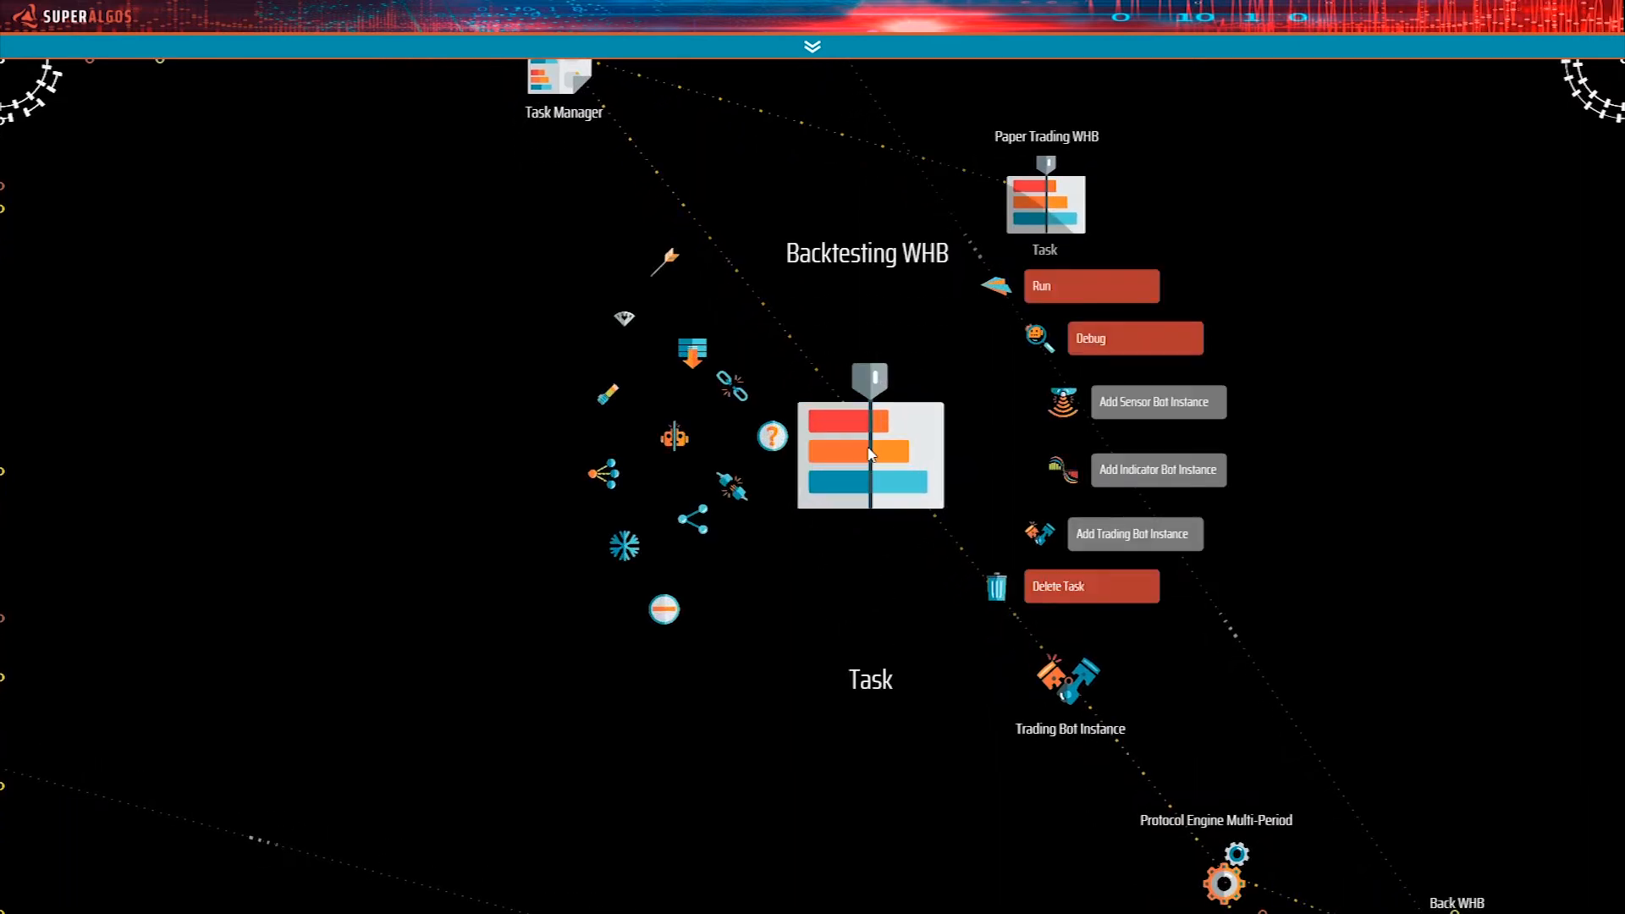
{"action": "left_click", "coordinate": [675, 438]}
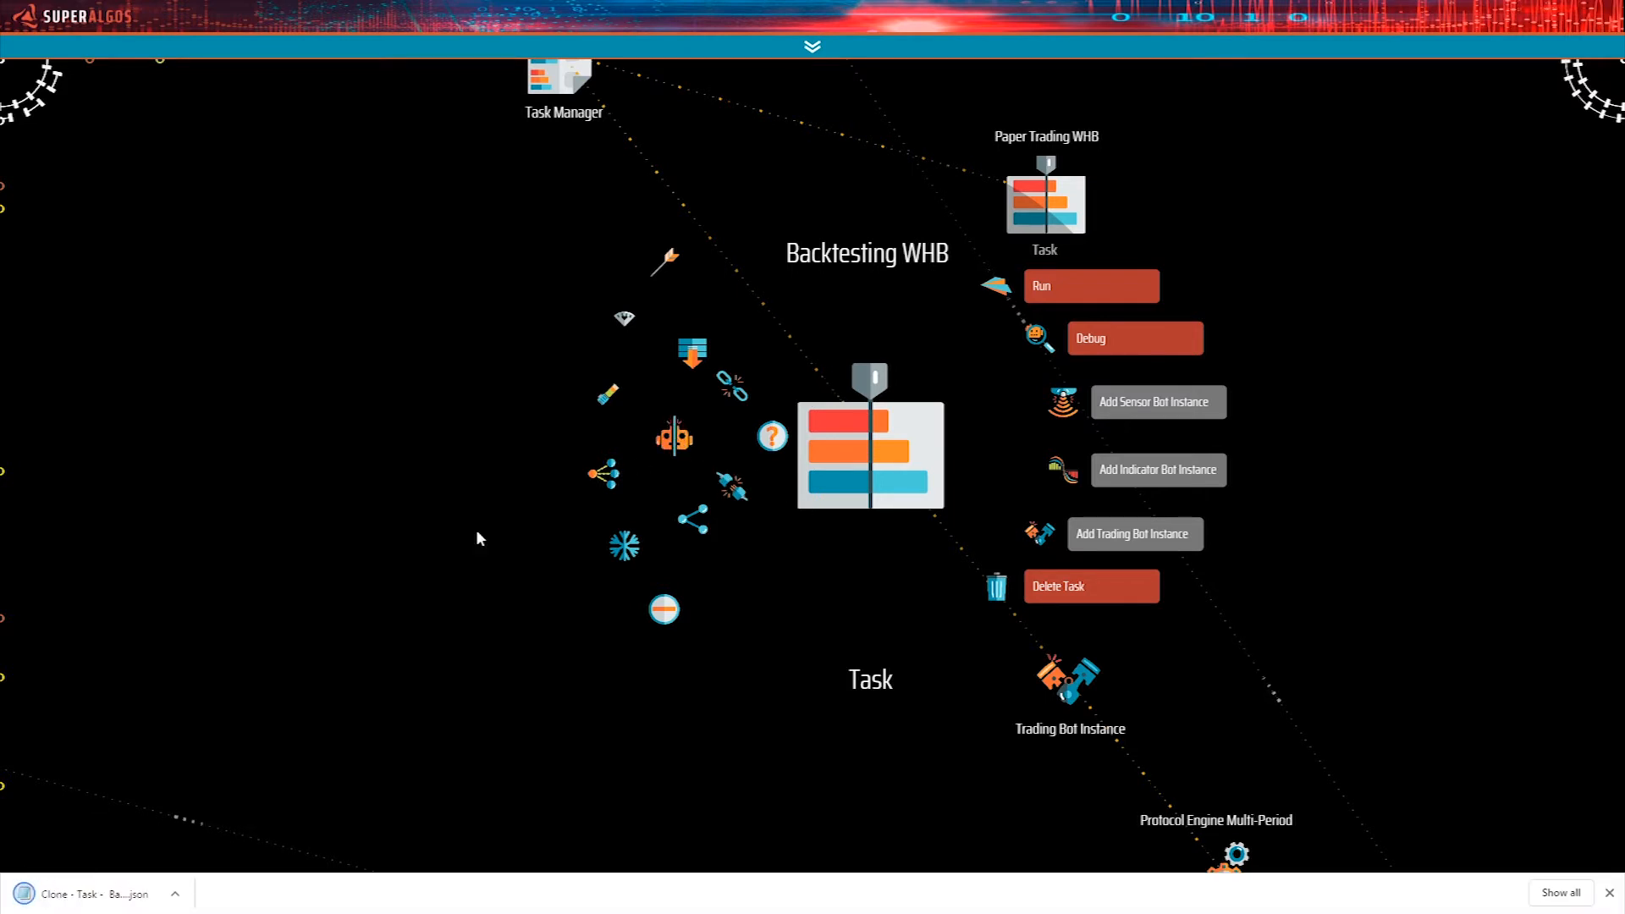
{"action": "mouse_move", "coordinate": [68, 894]}
{"action": "left_mouse_down"}
{"action": "mouse_move", "coordinate": [334, 602]}
{"action": "mouse_move", "coordinate": [486, 533]}
{"action": "mouse_move", "coordinate": [535, 557]}
{"action": "left_mouse_up"}
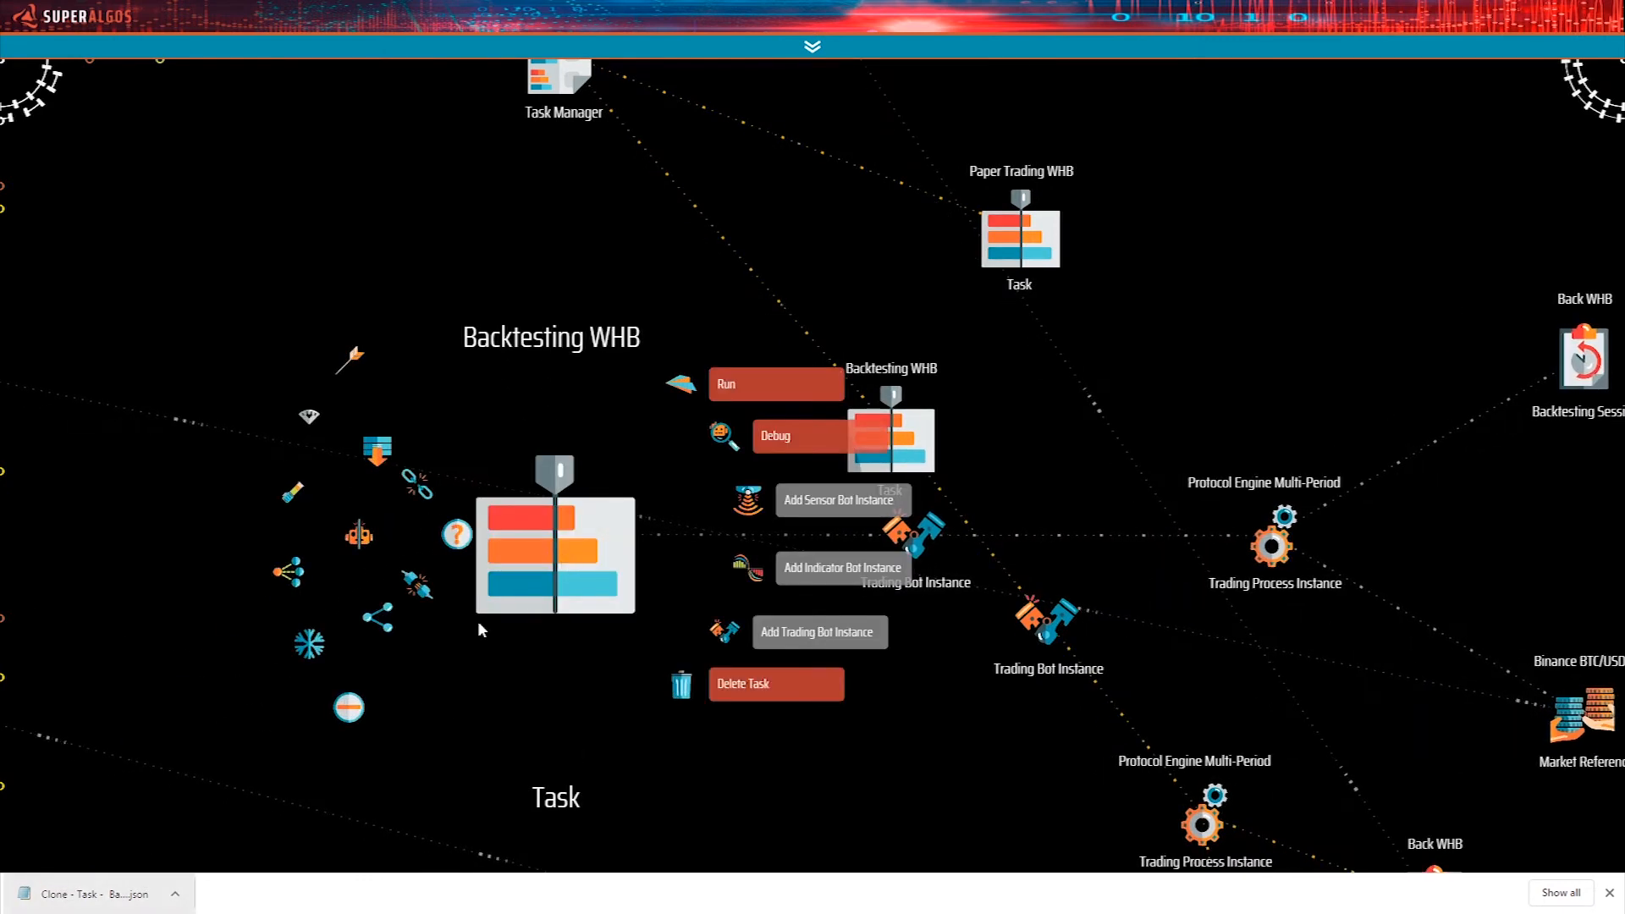
{"action": "left_click_drag", "start_coordinate": [525, 598], "coordinate": [517, 390]}
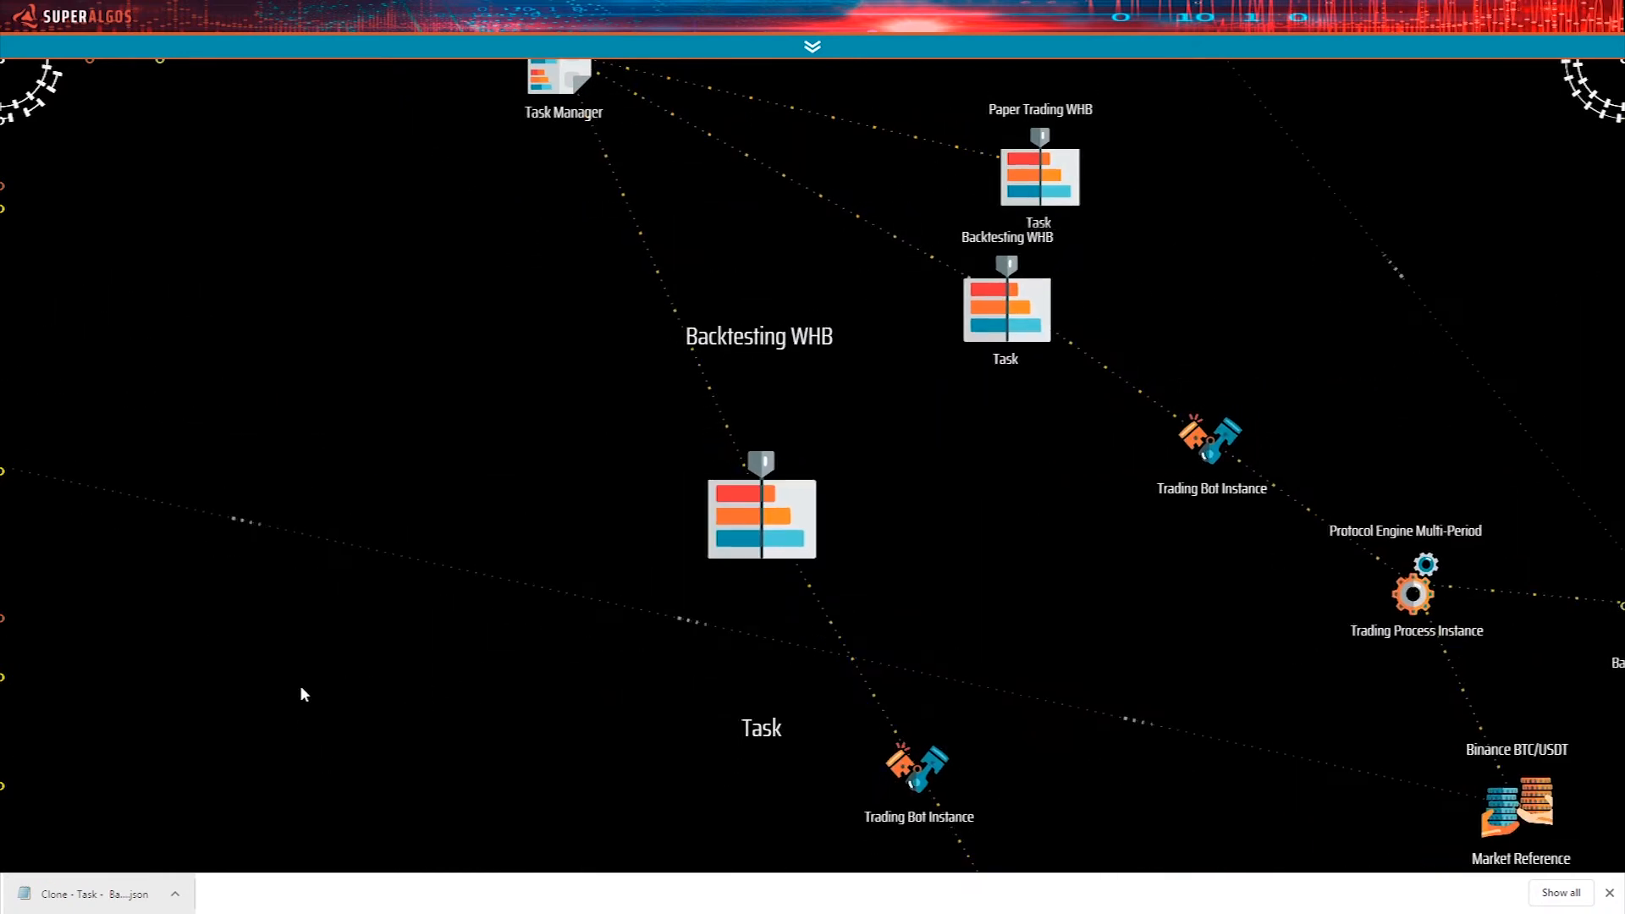
Rename the cloned task as Backtesting My System and dismiss the browser's download bar.
{"action": "left_click", "coordinate": [715, 301]}
{"action": "double_click", "coordinate": [810, 300]}
{"action": "double_click", "coordinate": [830, 299]}
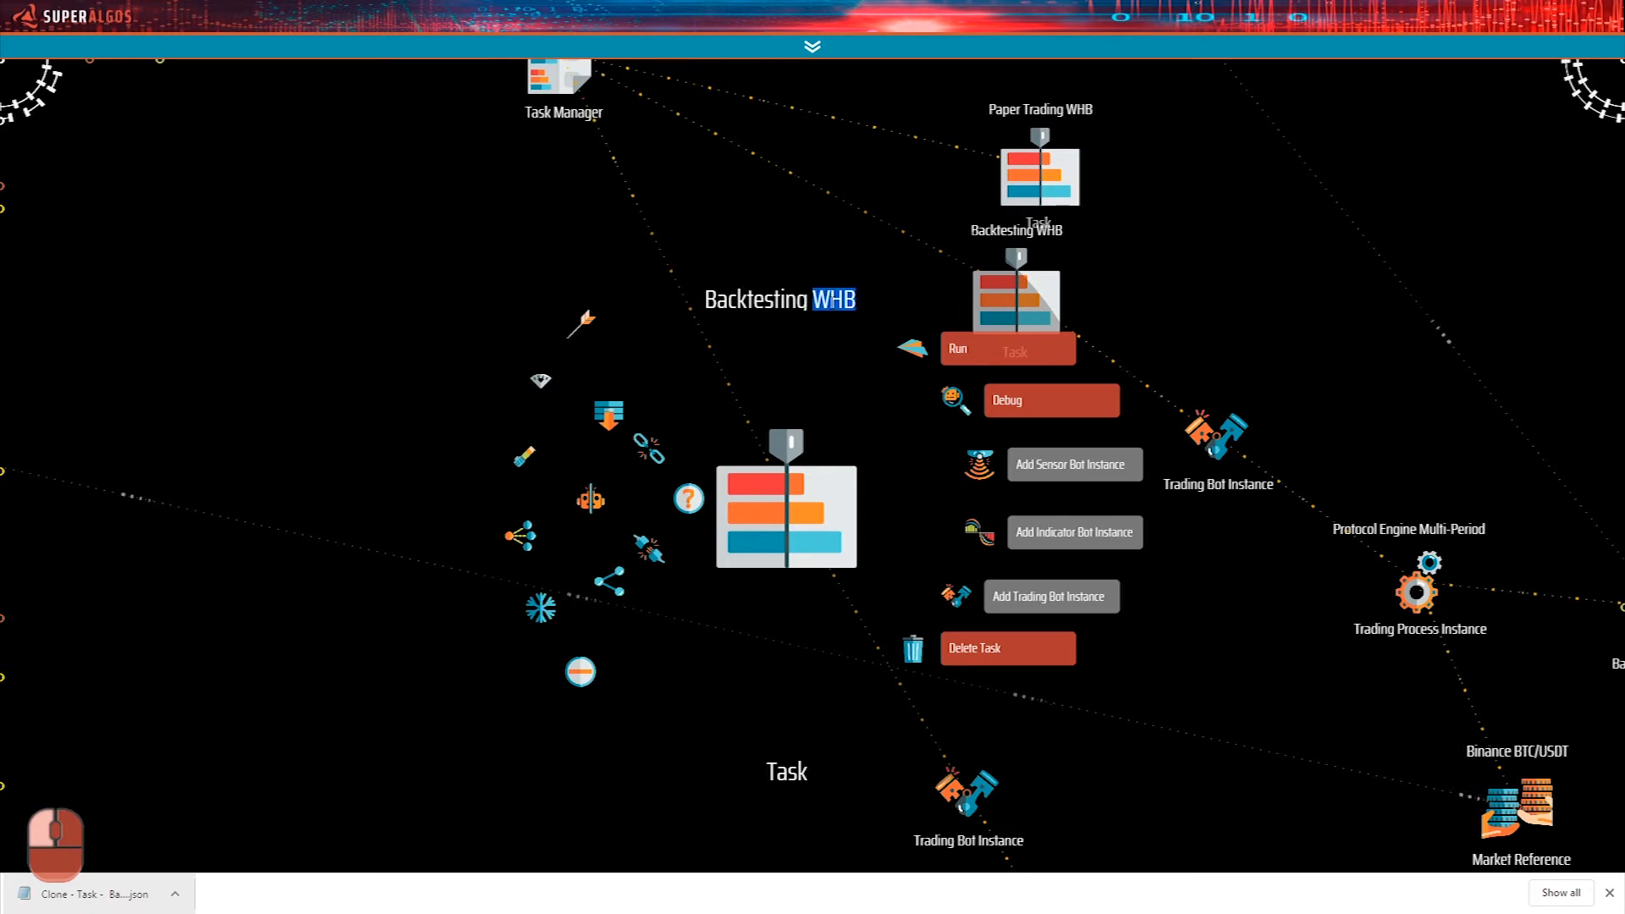
{"action": "type", "text": "M"}
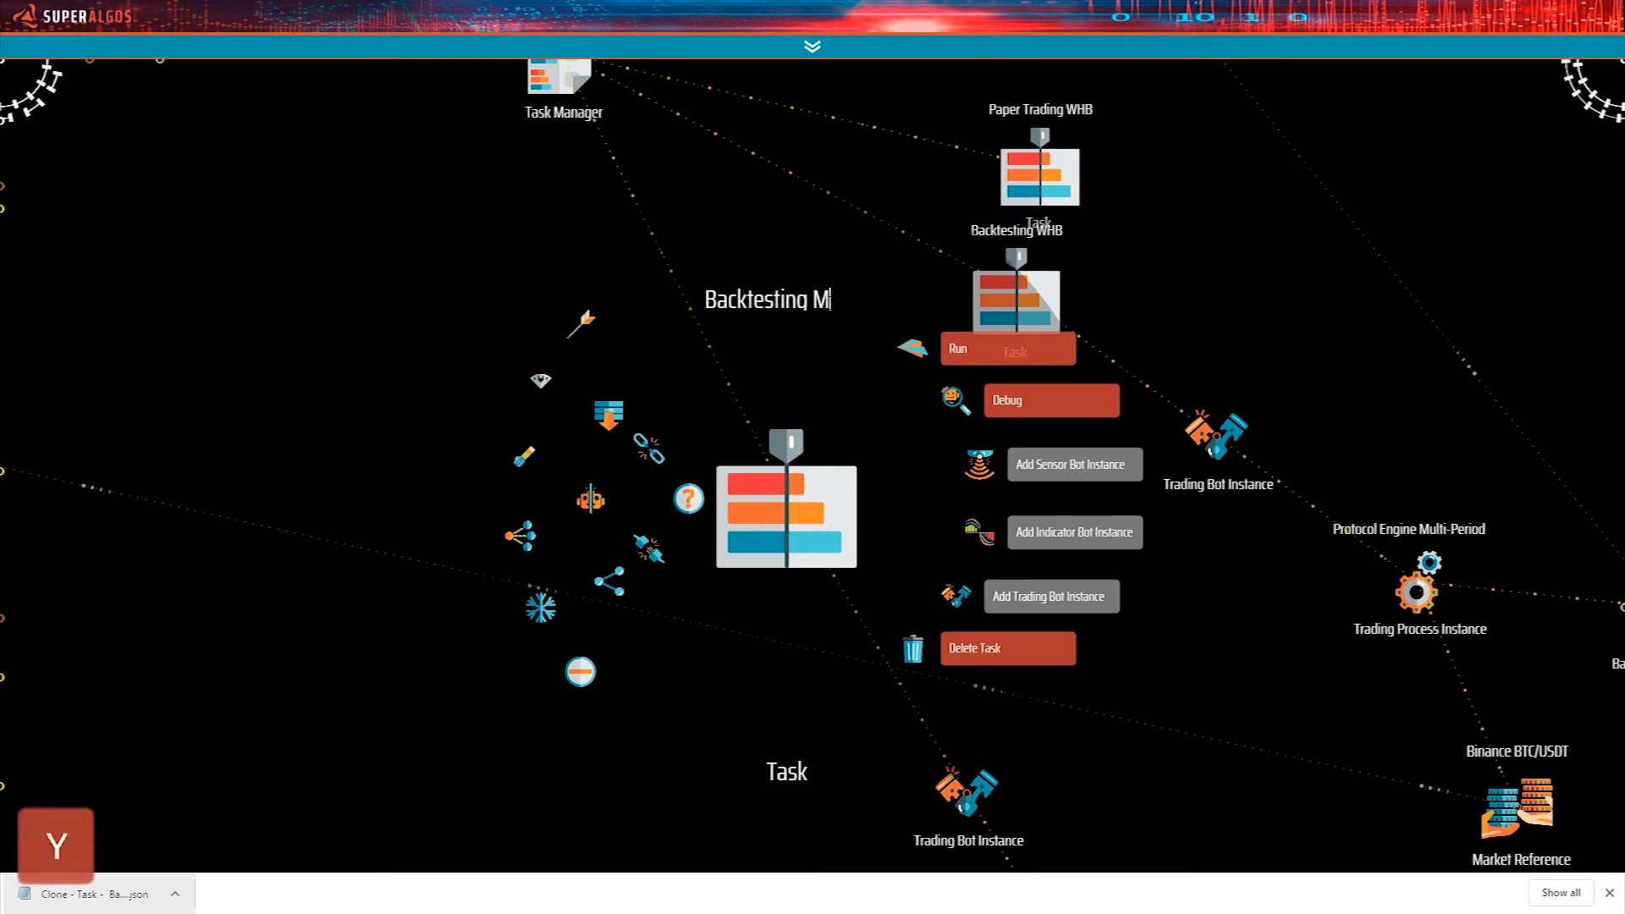
{"action": "type", "text": "y System"}
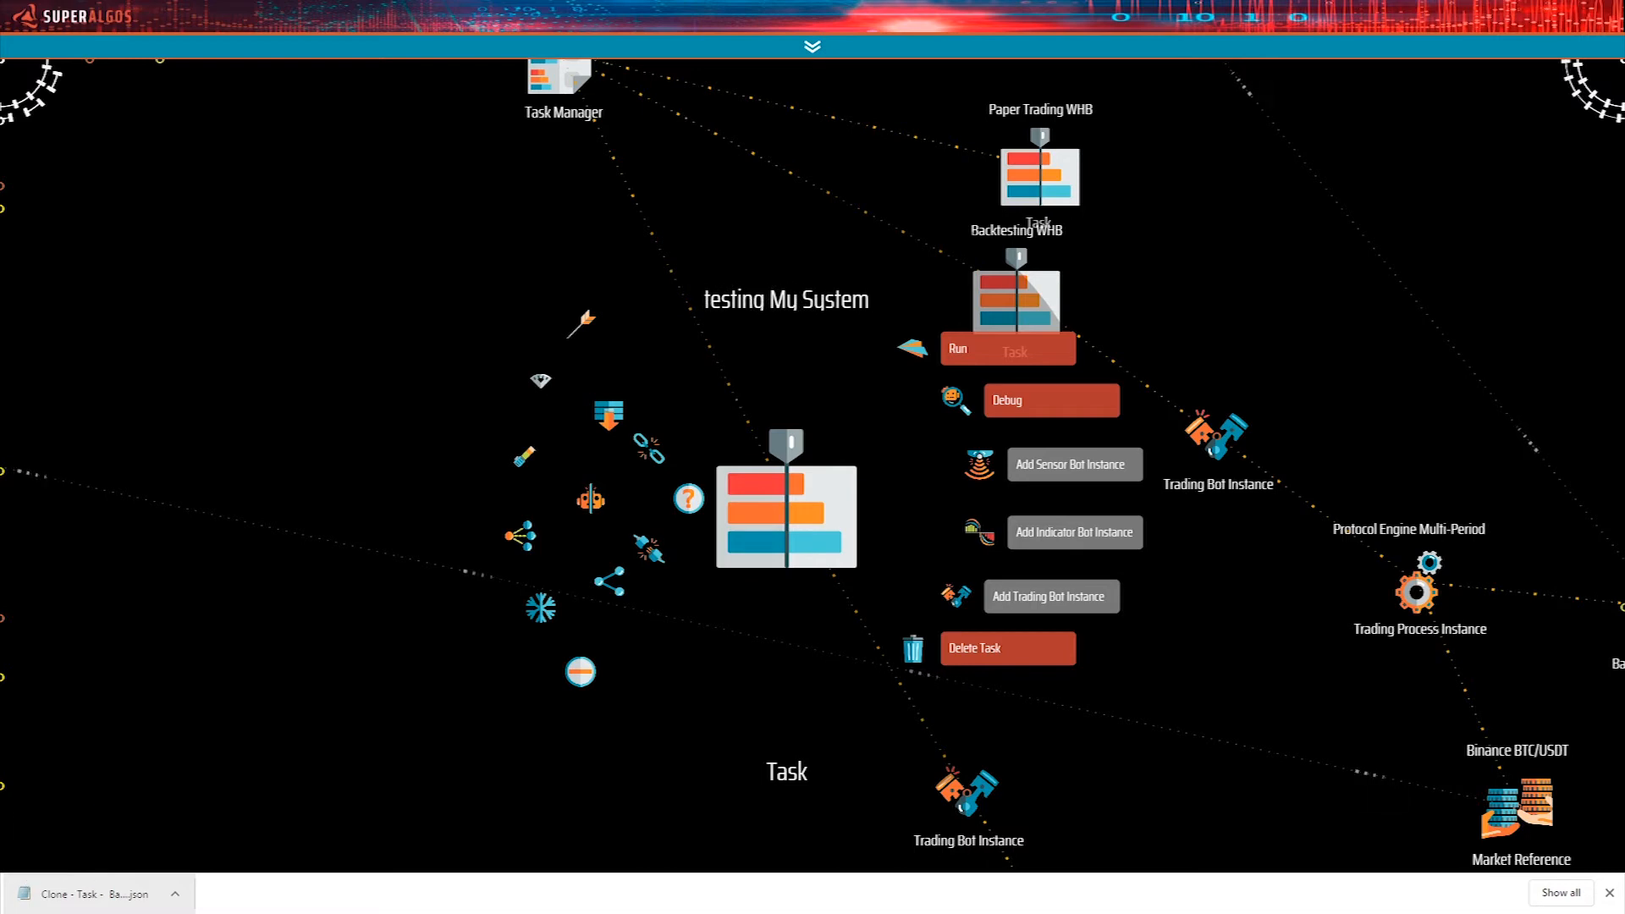
{"action": "key", "text": "Return"}
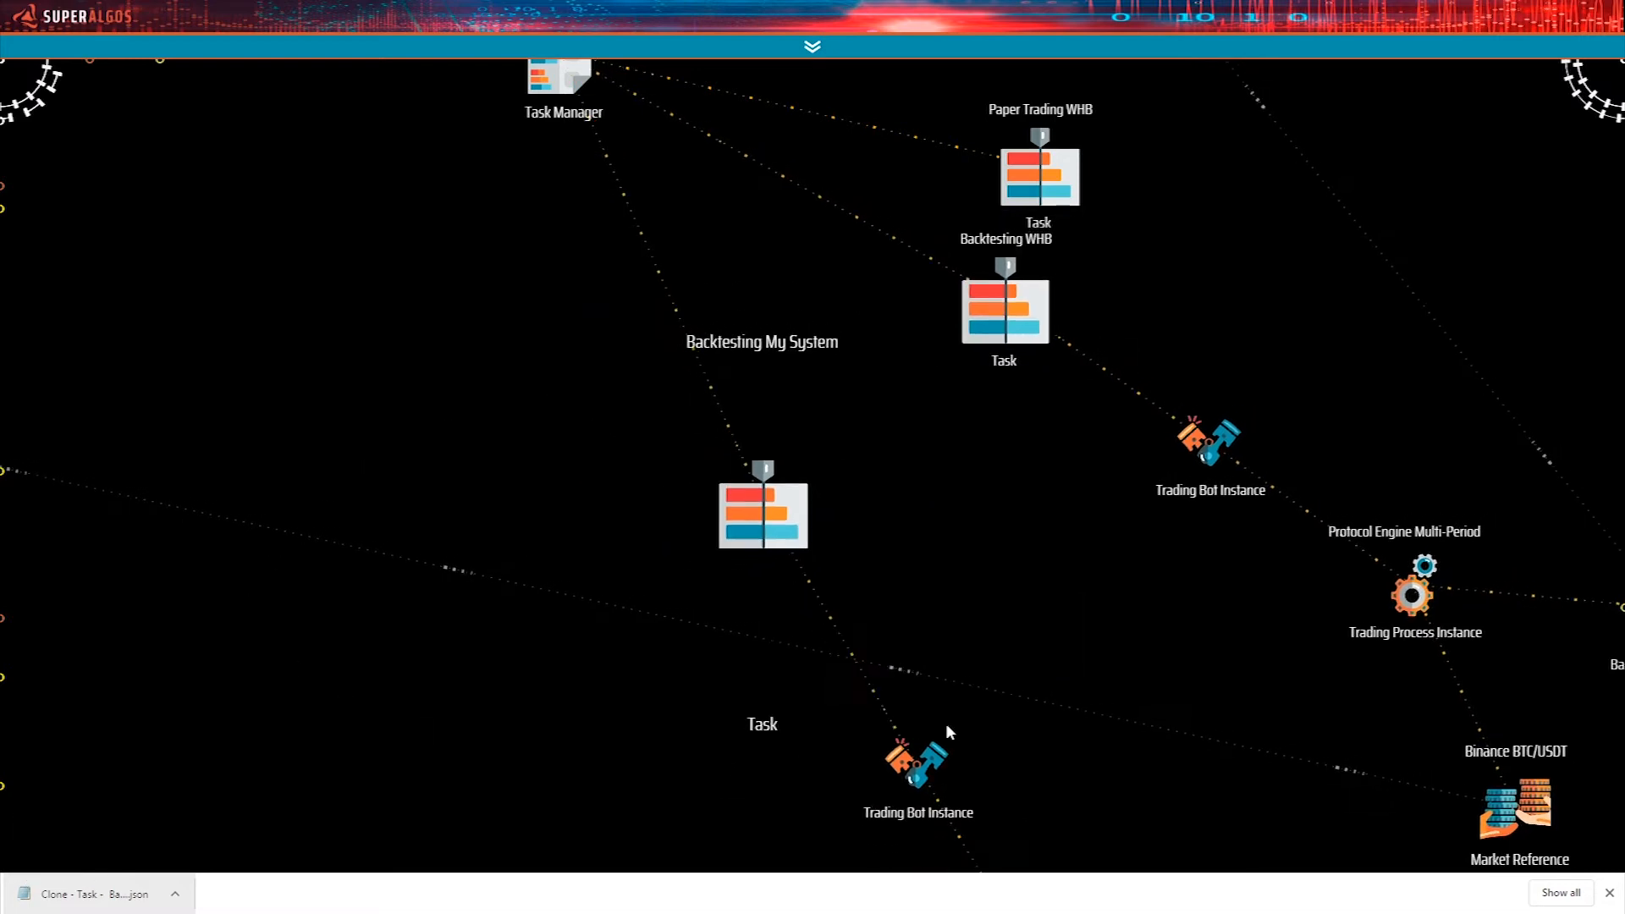
{"action": "left_click", "coordinate": [1610, 893]}
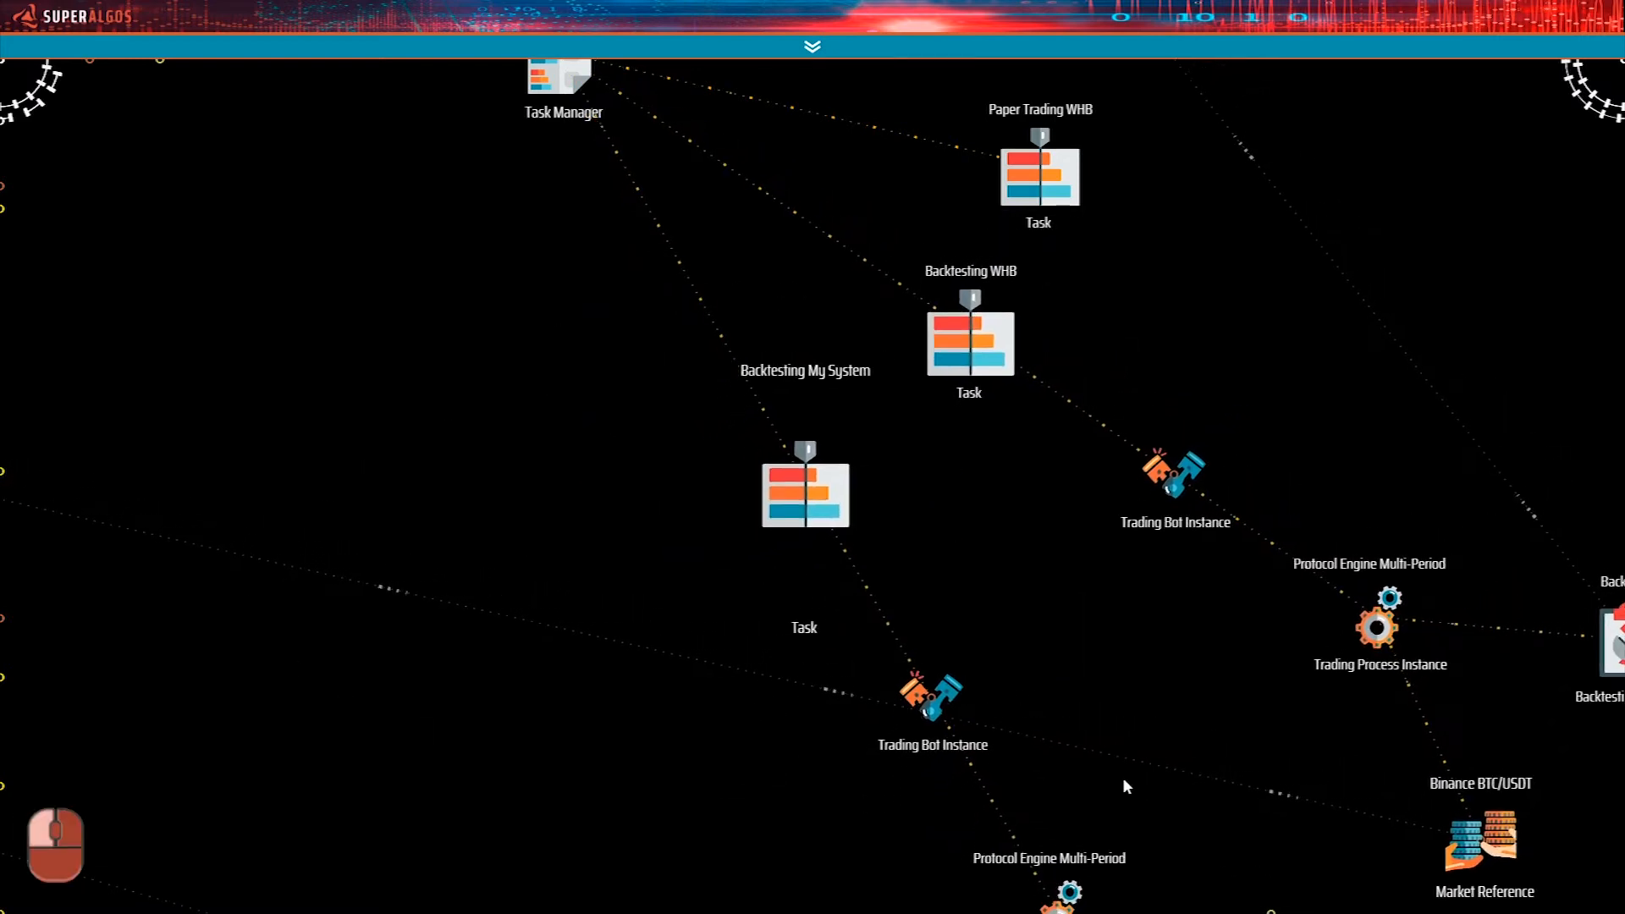
Collapse the original Backtesting WHB branch and pin the cloned task's Back WHB Backtesting Session away from its Trading Process Instance.
{"action": "mouse_move", "coordinate": [956, 334]}
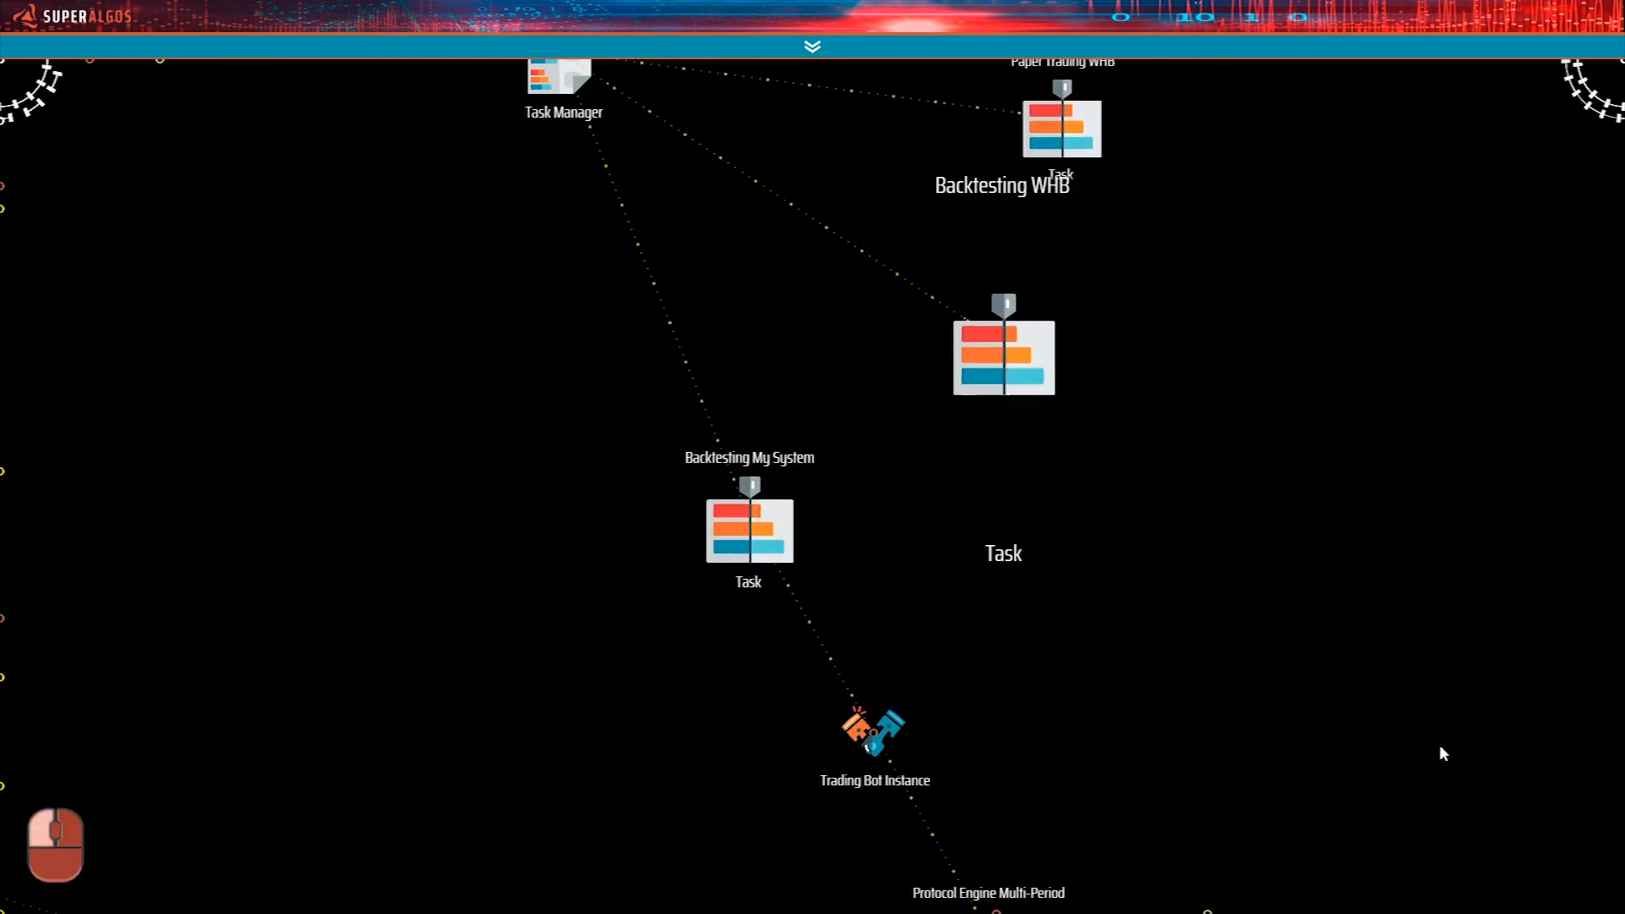
{"action": "left_click_drag", "start_coordinate": [1361, 671], "coordinate": [1110, 340]}
{"action": "left_click_drag", "start_coordinate": [1226, 708], "coordinate": [1139, 679]}
{"action": "mouse_move", "coordinate": [906, 546]}
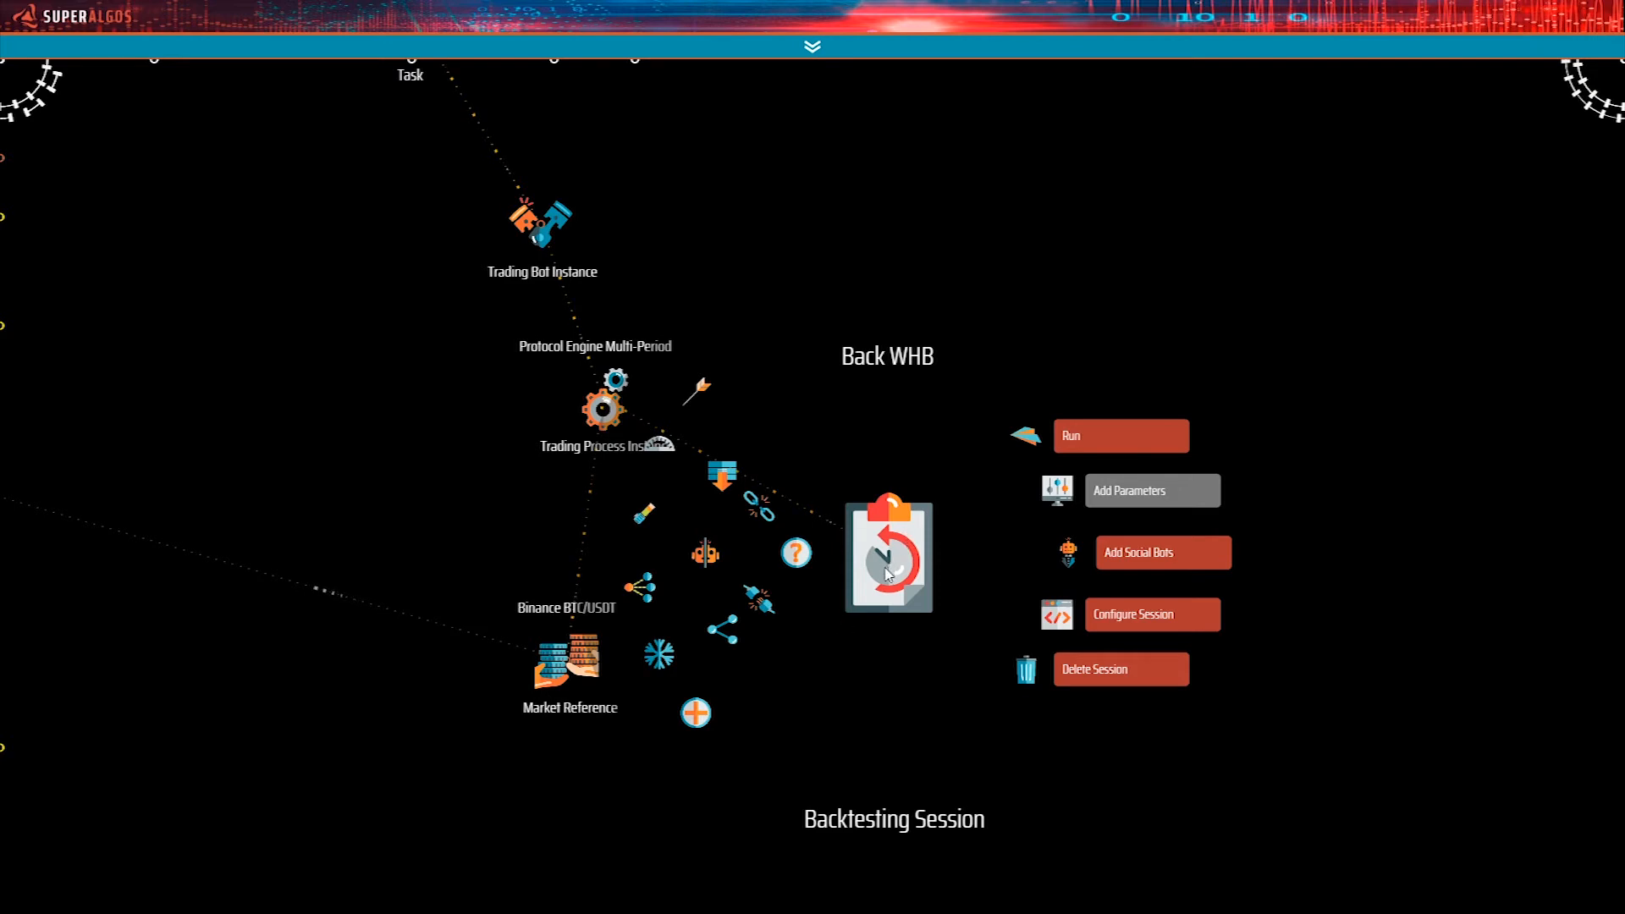
{"action": "left_click_drag", "start_coordinate": [888, 575], "coordinate": [1078, 534]}
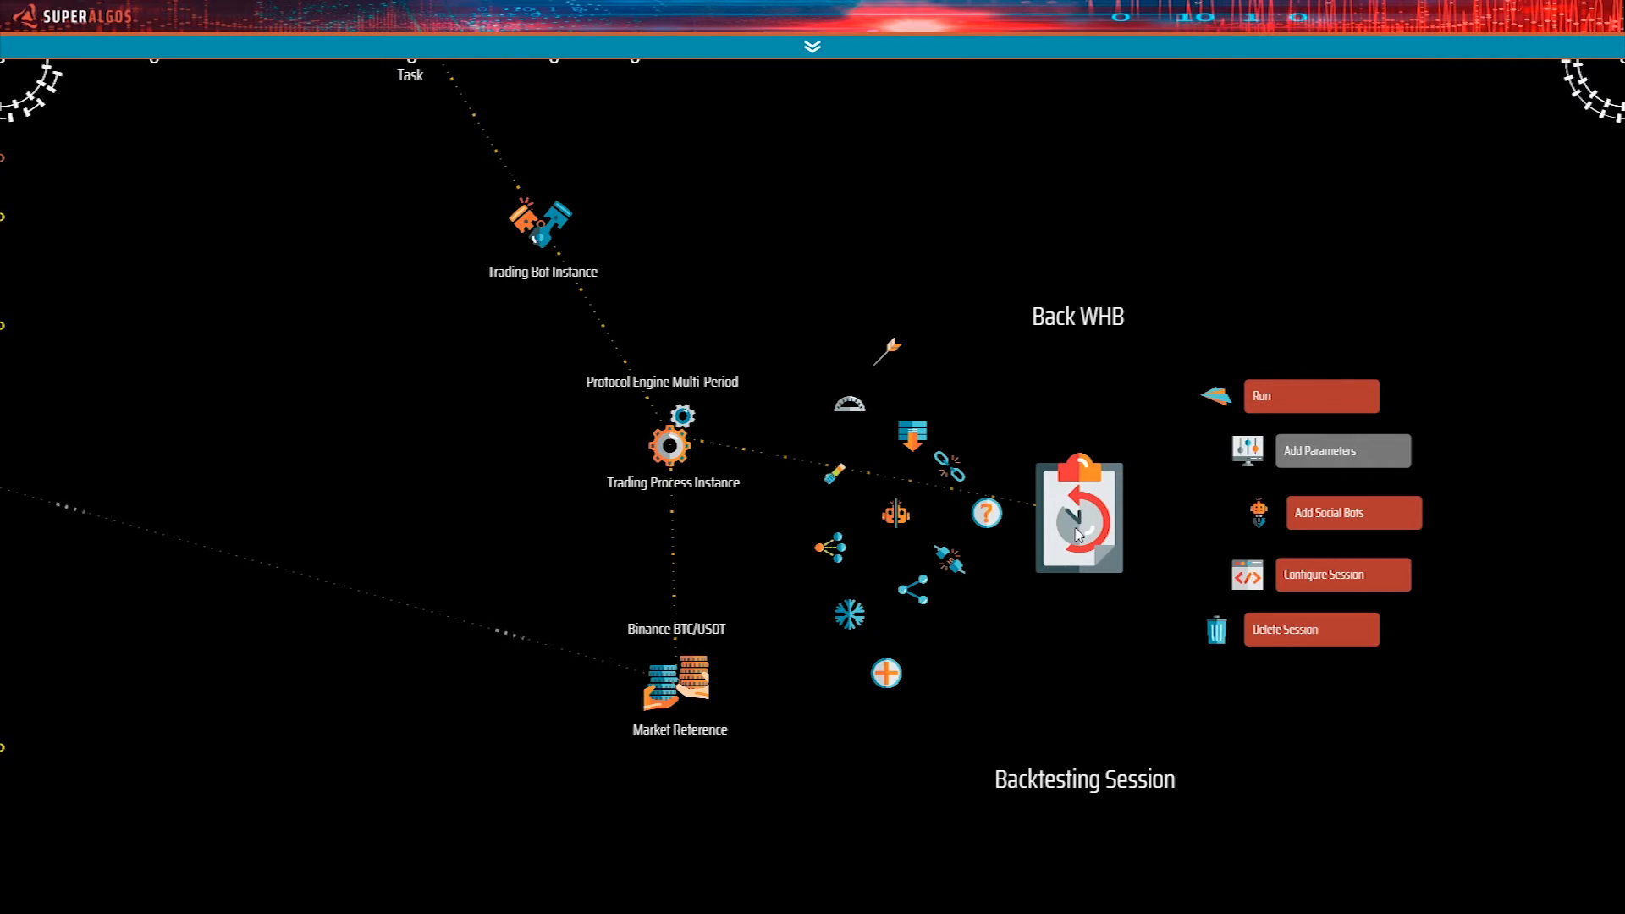
{"action": "left_click", "coordinate": [891, 353]}
Carry the pinned Back WHB Backtesting Session across the workspace to the area beside the WHB v.2 and My Sytem Trading Systems.
{"action": "mouse_move", "coordinate": [1086, 530]}
{"action": "left_mouse_down"}
{"action": "mouse_move", "coordinate": [1124, 507]}
{"action": "mouse_move", "coordinate": [1071, 527]}
{"action": "left_mouse_up"}
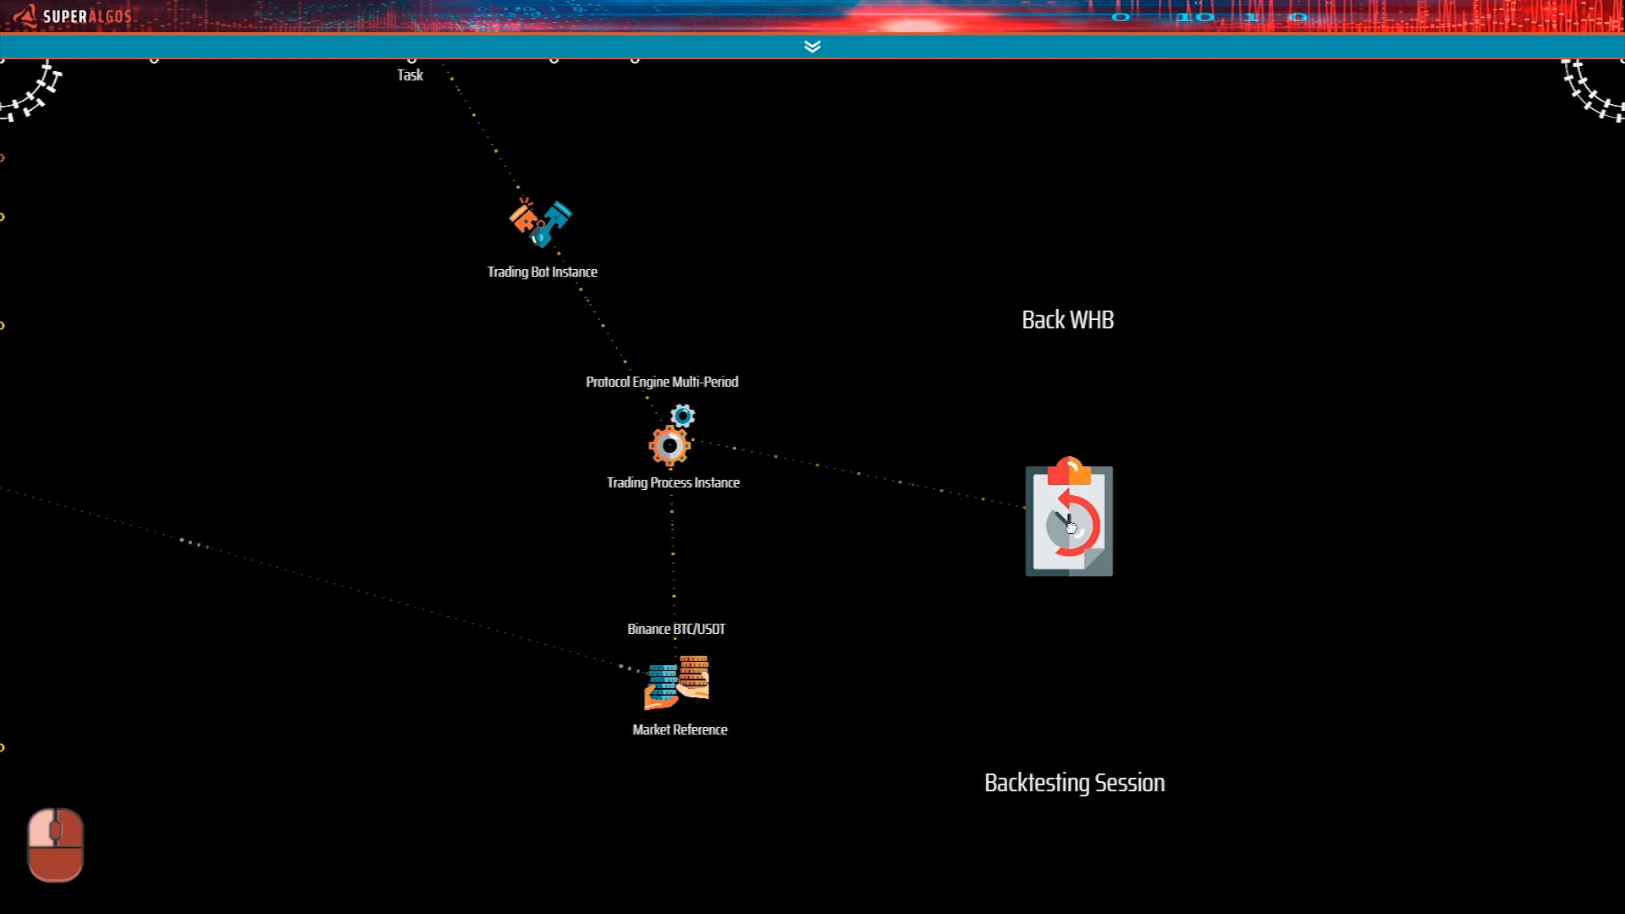
{"action": "left_click_drag", "start_coordinate": [1071, 527], "coordinate": [1058, 504]}
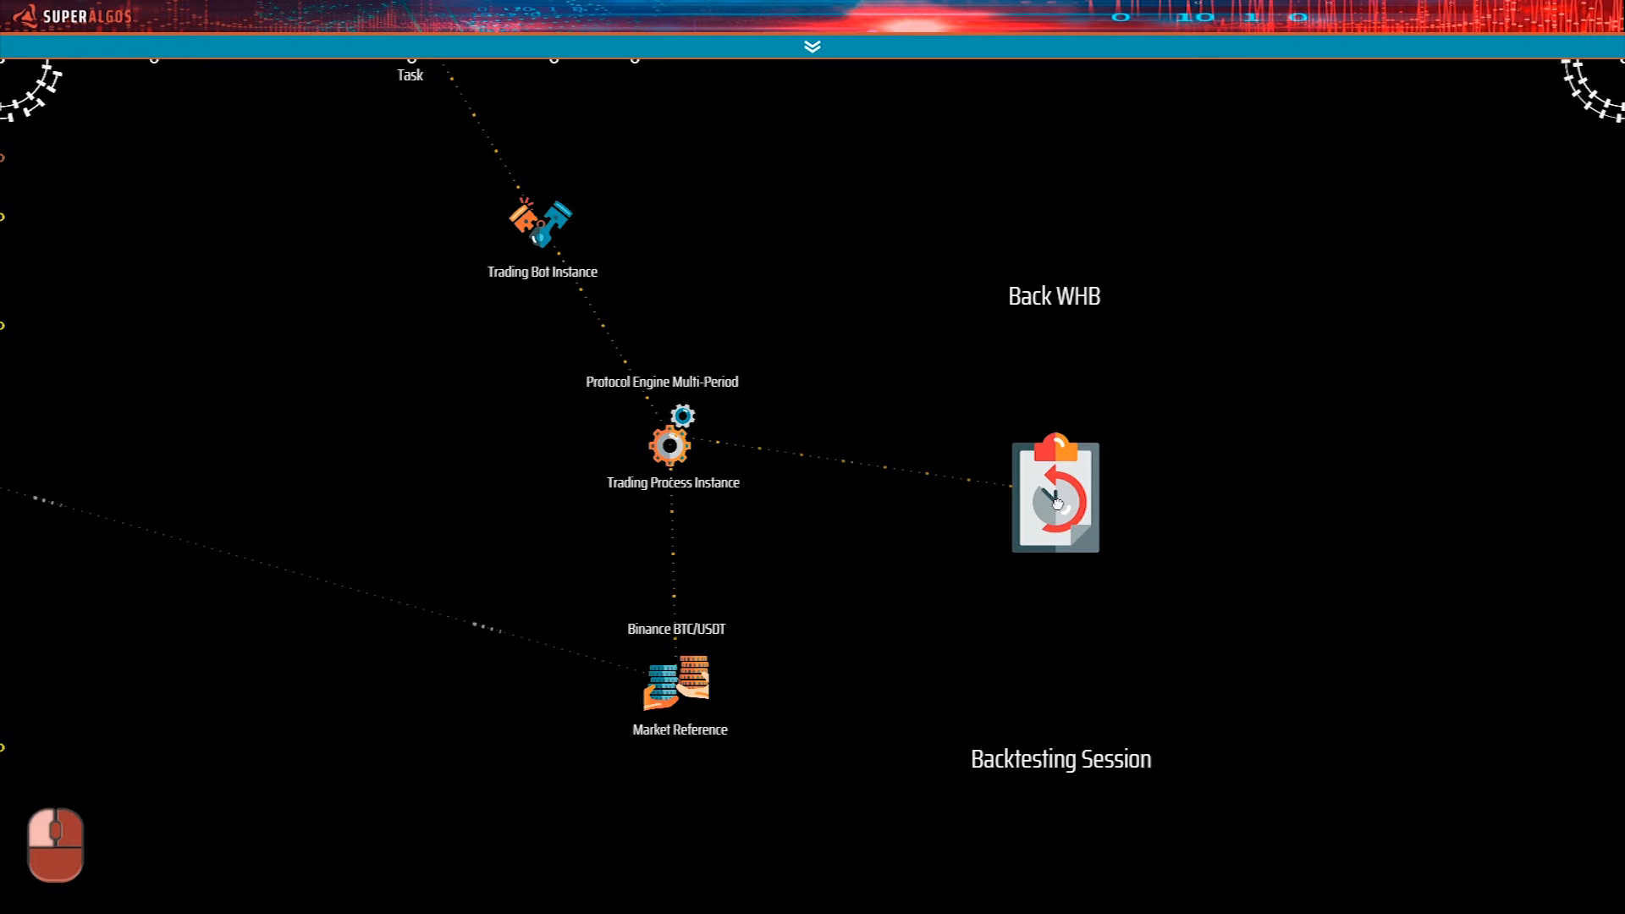
{"action": "key", "text": "ctrl"}
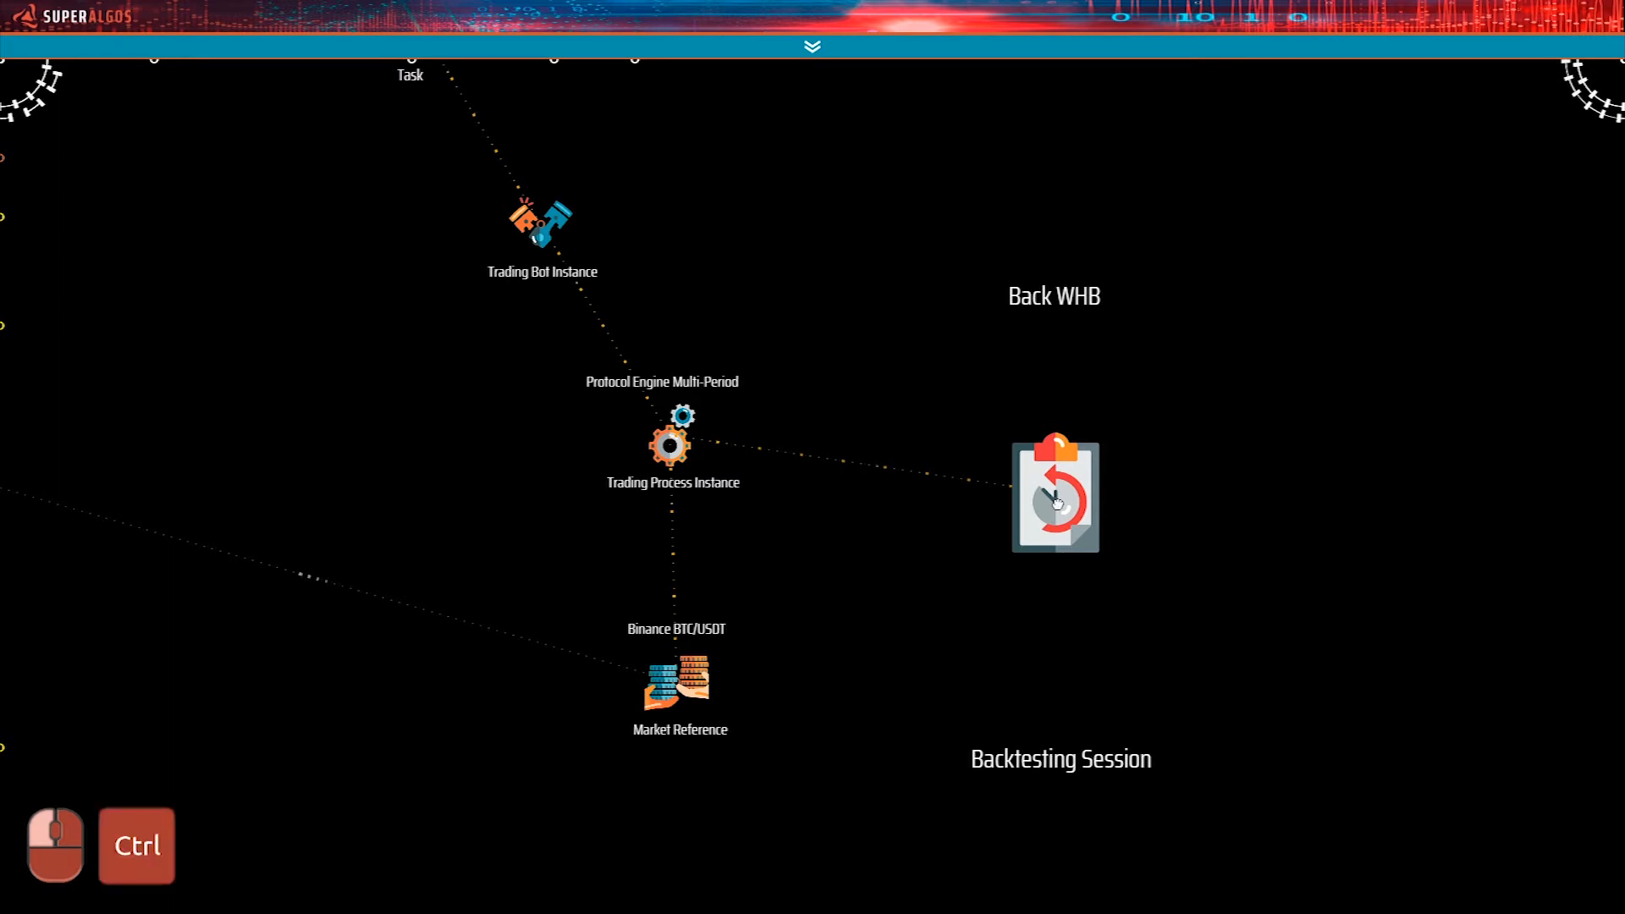
{"action": "key", "text": "ctrl+Up"}
{"action": "key", "text": "ctrl+Up"}
{"action": "key", "text": "ctrl+Up"}
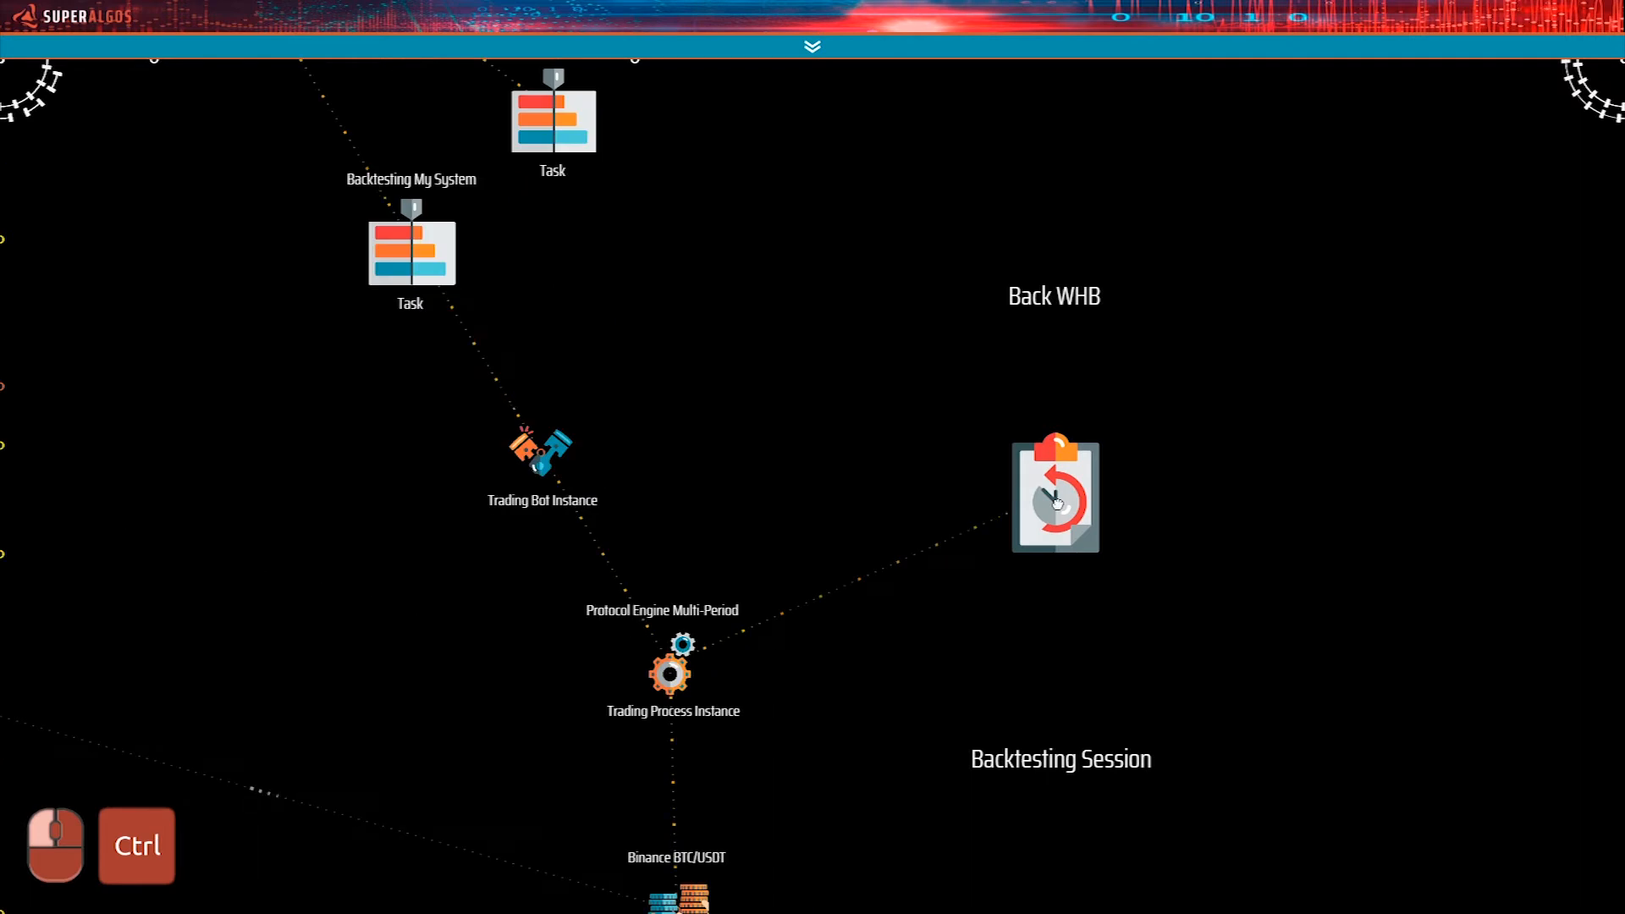
{"action": "key", "text": "ctrl+Right"}
{"action": "key", "text": "ctrl+Right"}
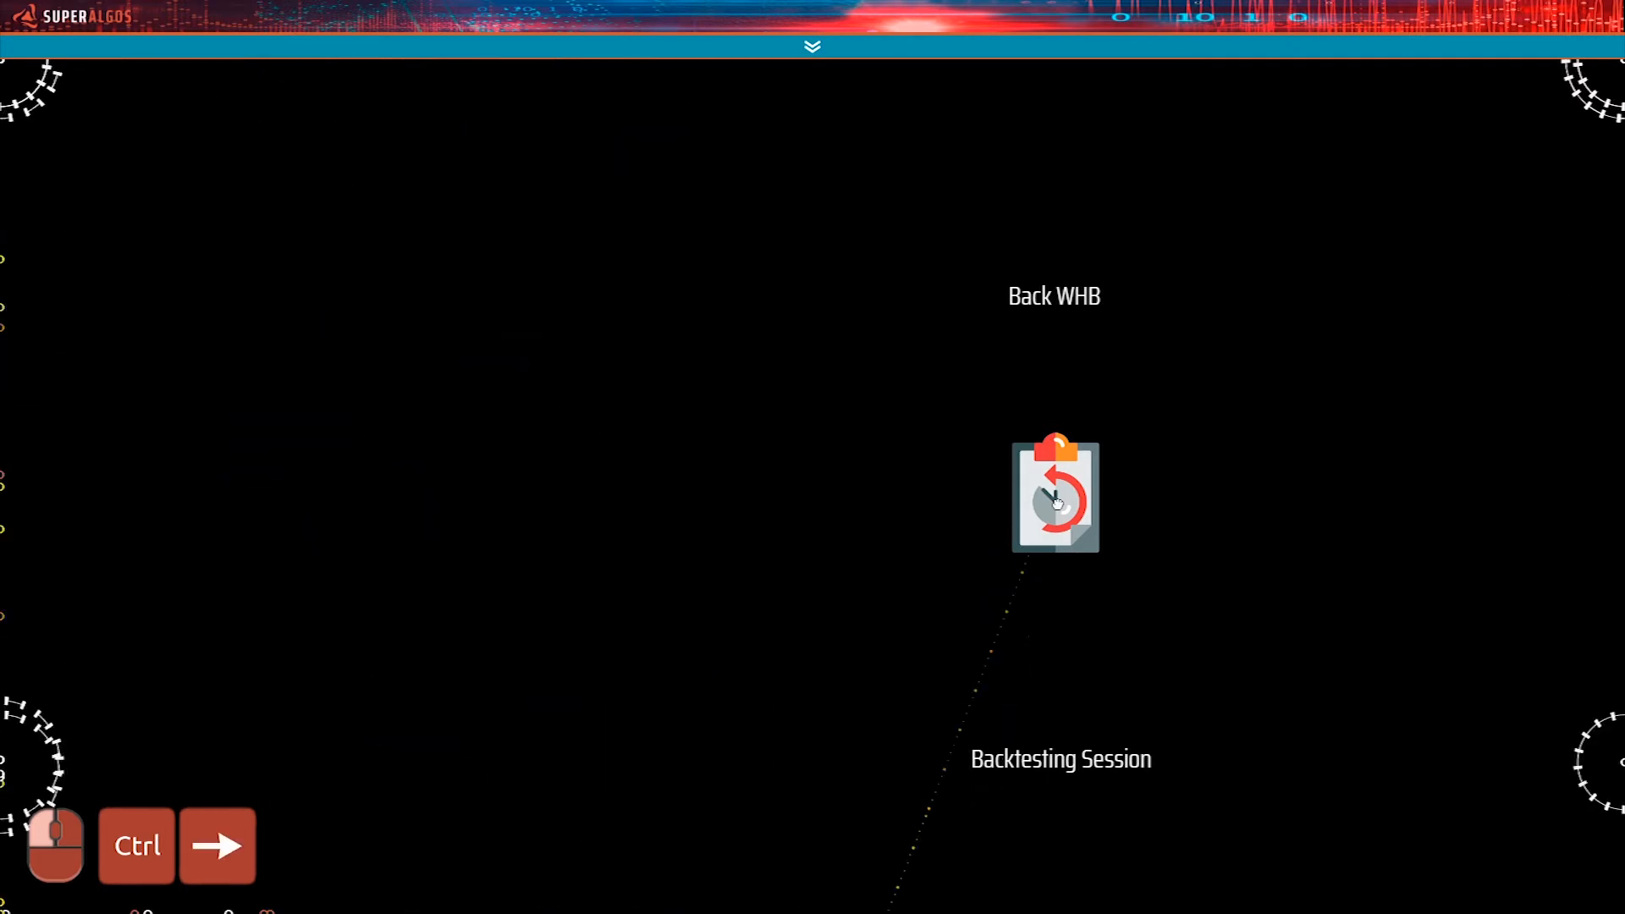
{"action": "key", "text": "ctrl+Right"}
{"action": "key", "text": "ctrl+Right"}
{"action": "key", "text": "ctrl+Right"}
{"action": "key", "text": "ctrl+Right"}
{"action": "key", "text": "ctrl+Right"}
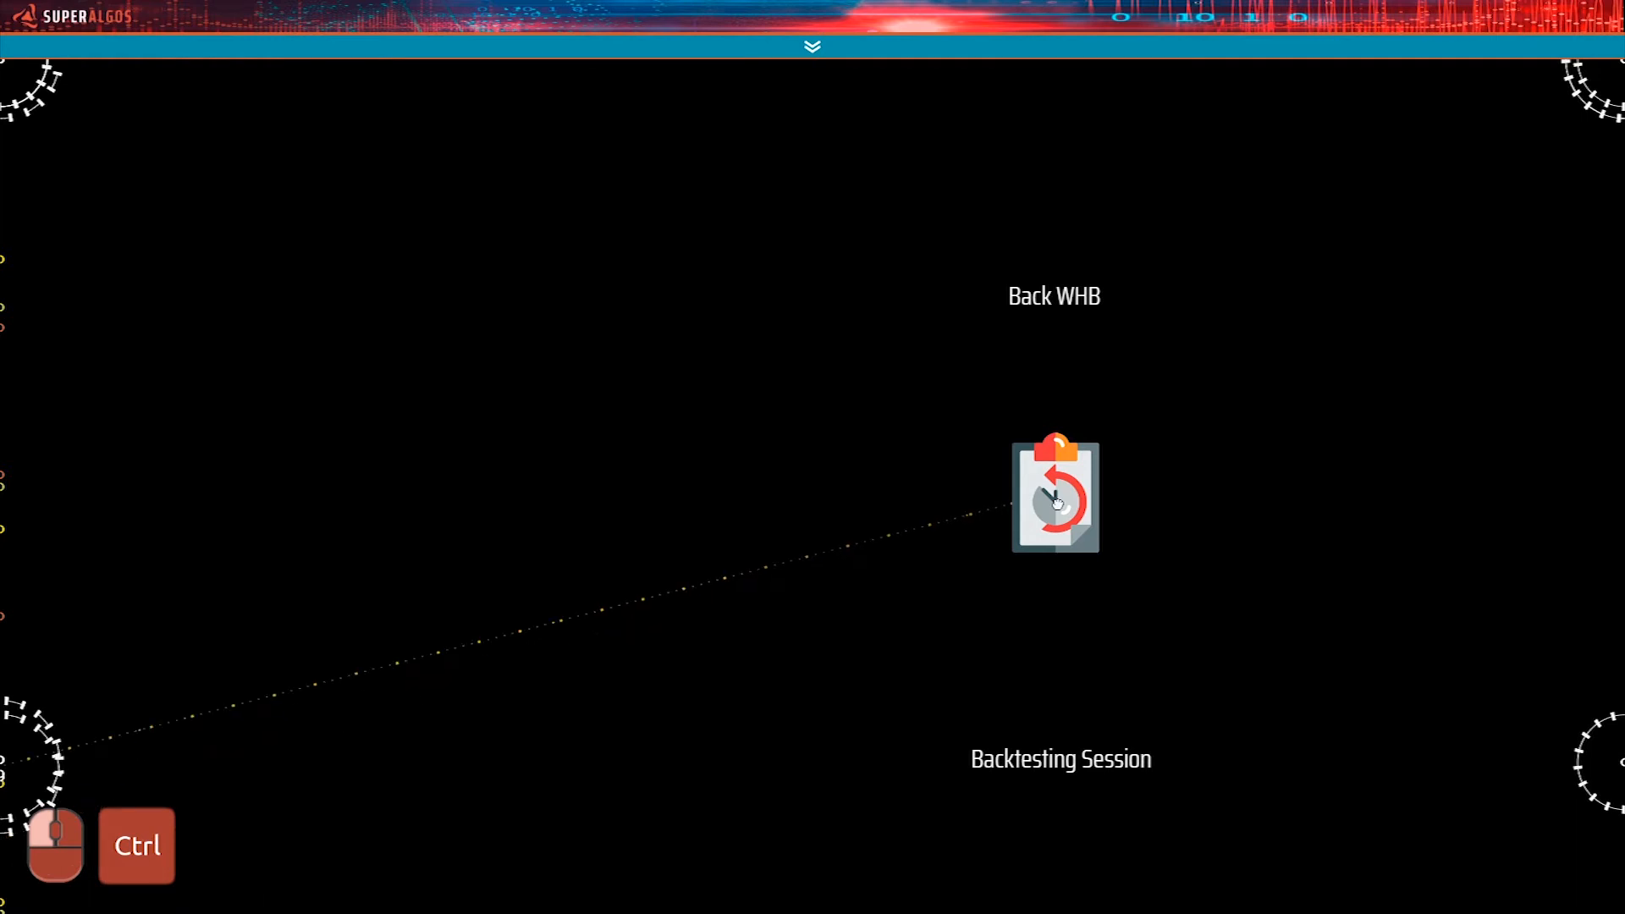
{"action": "key", "text": "ctrl+Right"}
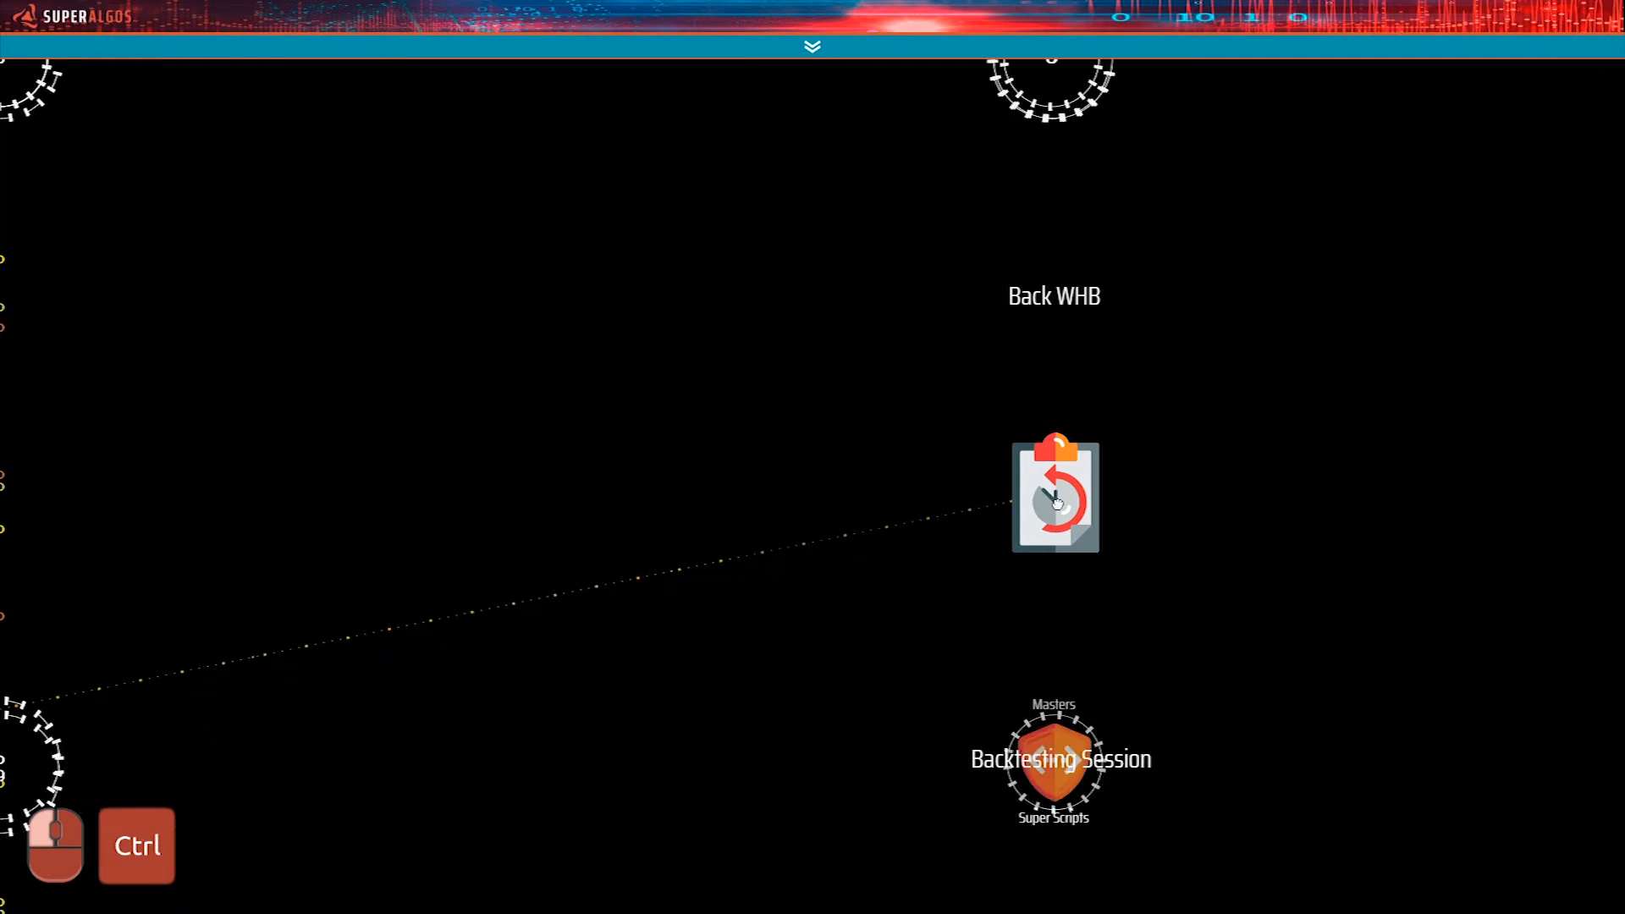
{"action": "key", "text": "ctrl+Up"}
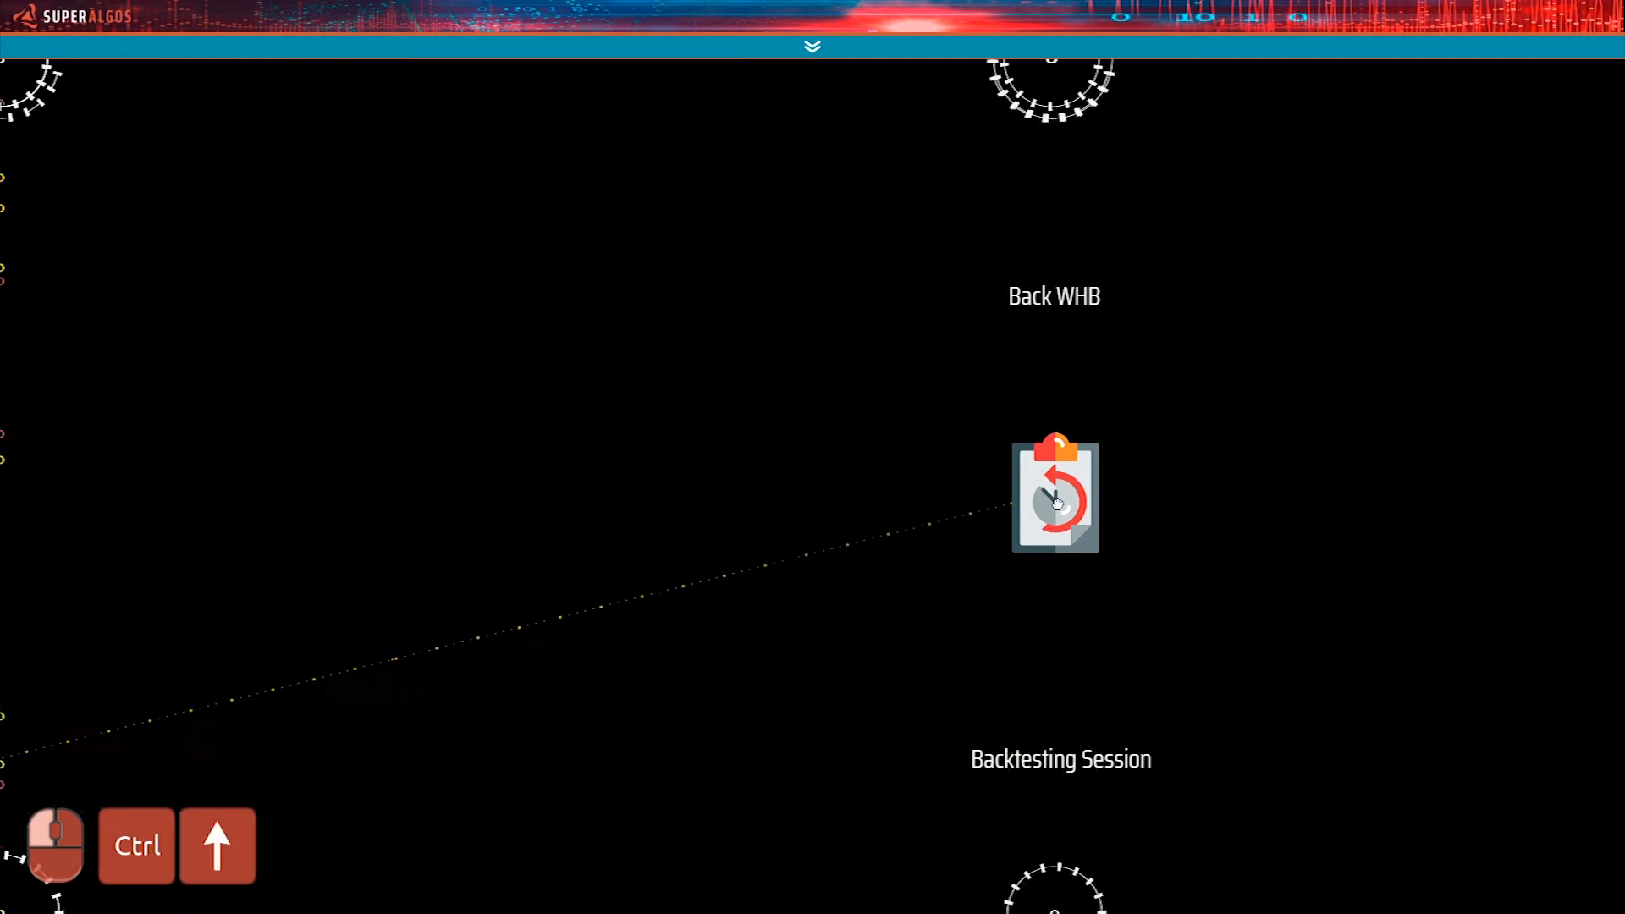
{"action": "key", "text": "ctrl+Up"}
{"action": "key", "text": "ctrl+Up"}
{"action": "key", "text": "ctrl+Up"}
{"action": "key", "text": "ctrl+Up"}
{"action": "key", "text": "ctrl+Up"}
{"action": "left_click_drag", "start_coordinate": [1057, 504], "coordinate": [825, 678]}
{"action": "key", "text": "ctrl+Left"}
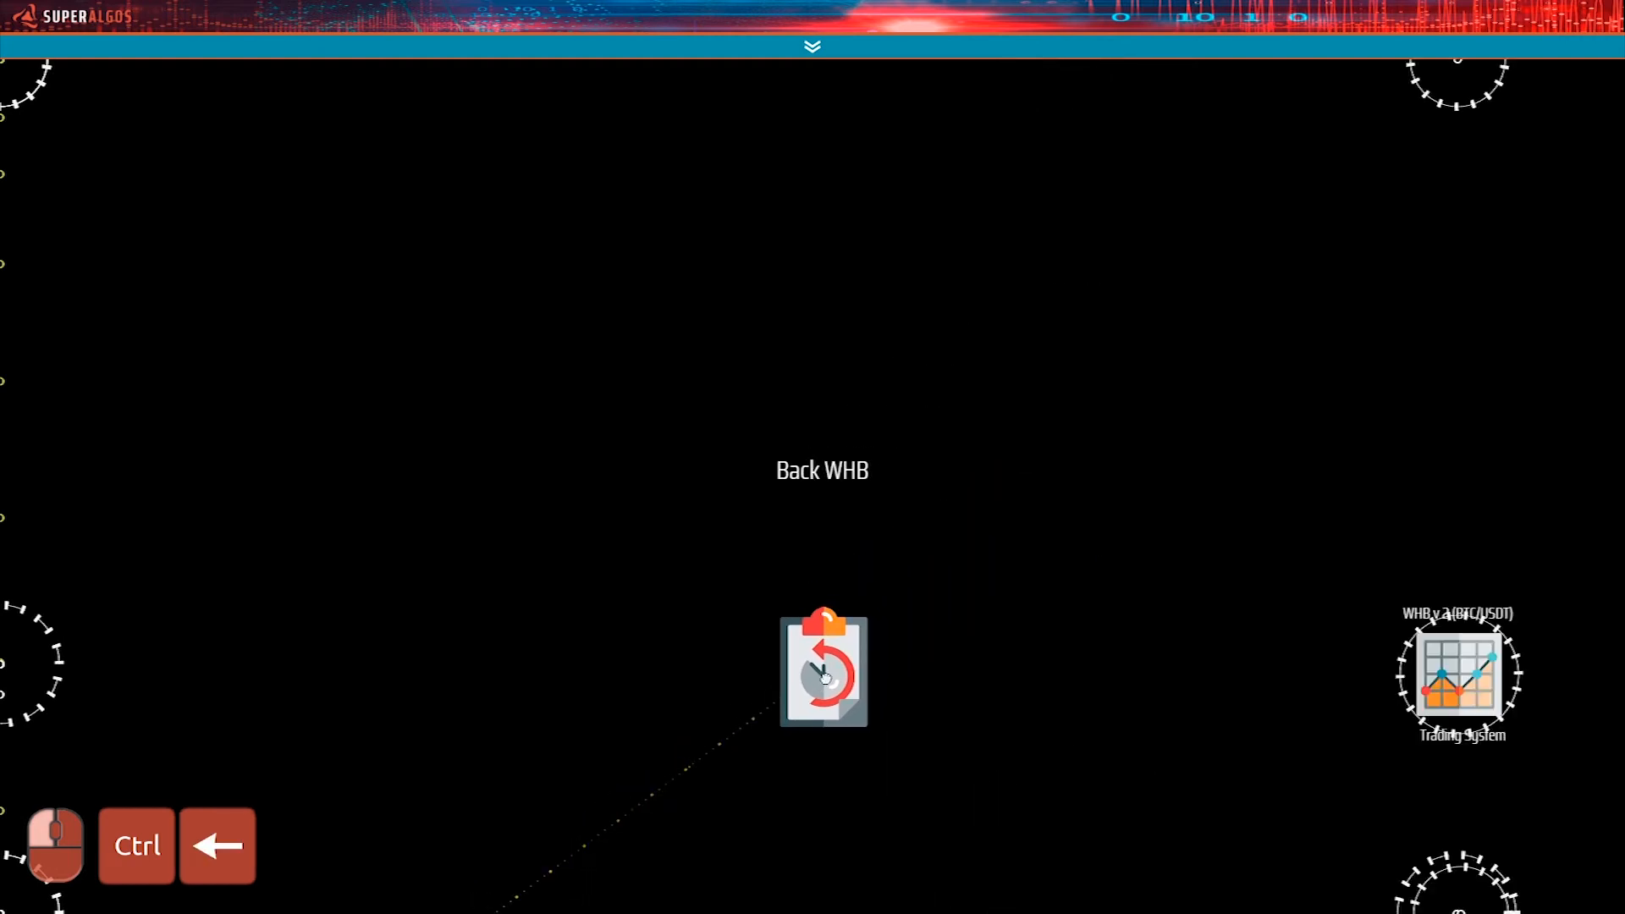
{"action": "key", "text": "ctrl+Down"}
{"action": "key", "text": "ctrl+Right"}
{"action": "left_click_drag", "start_coordinate": [826, 677], "coordinate": [663, 606]}
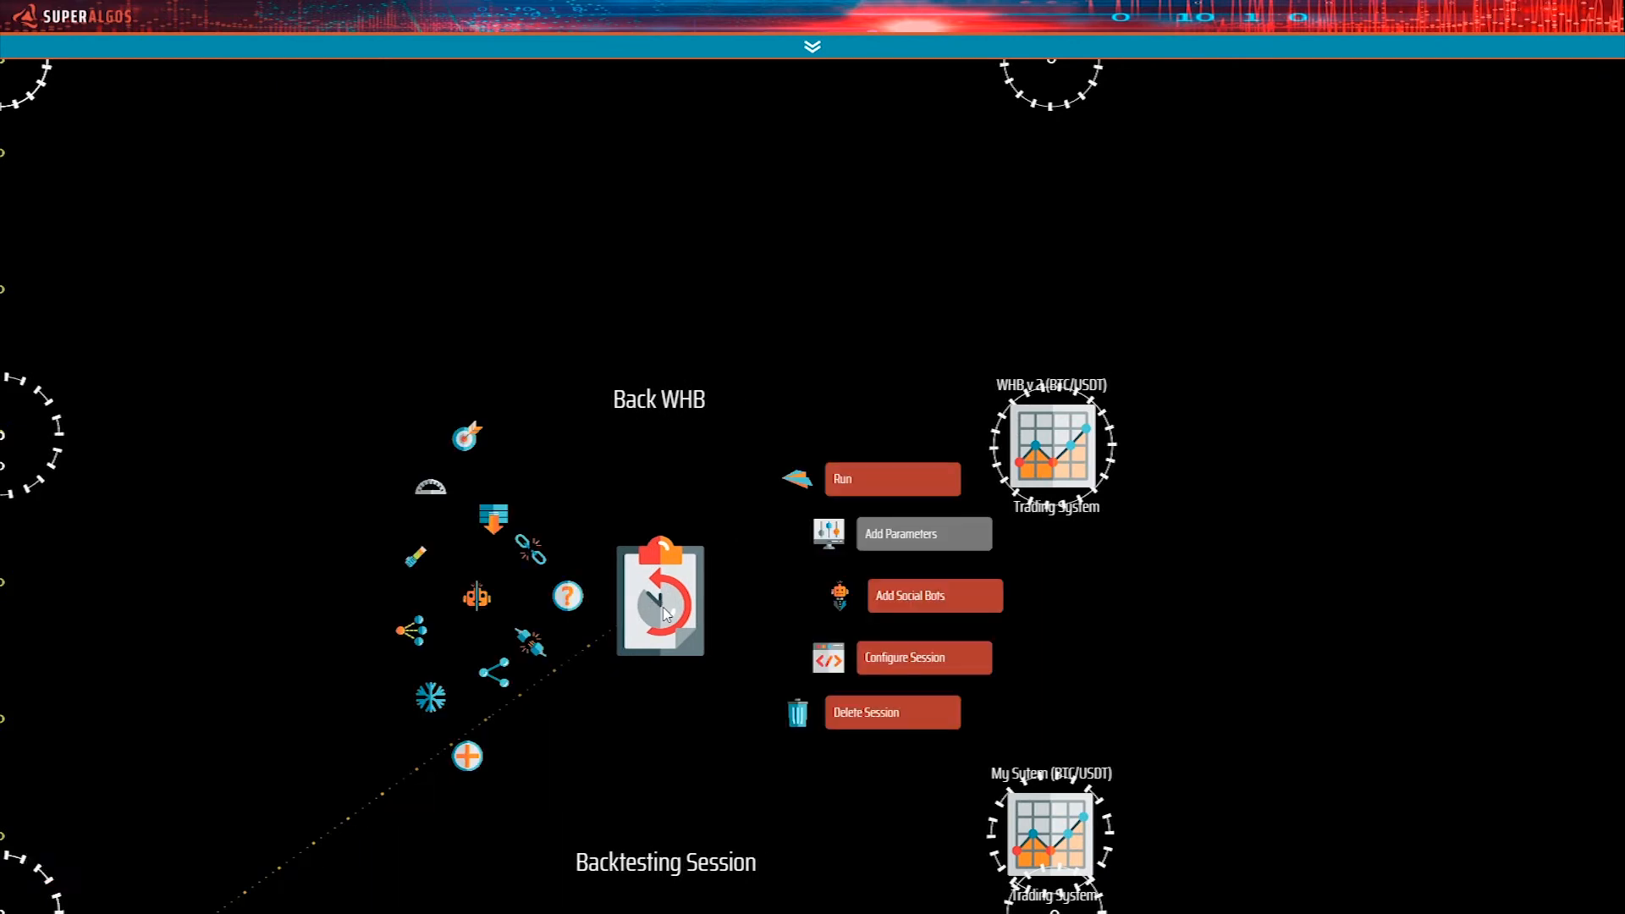
Reference the My Sytem (BTC/USDT) Trading System from the Back WHB Backtesting Session and unpin the session.
{"action": "left_click_drag", "start_coordinate": [954, 684], "coordinate": [909, 533]}
{"action": "mouse_move", "coordinate": [613, 427]}
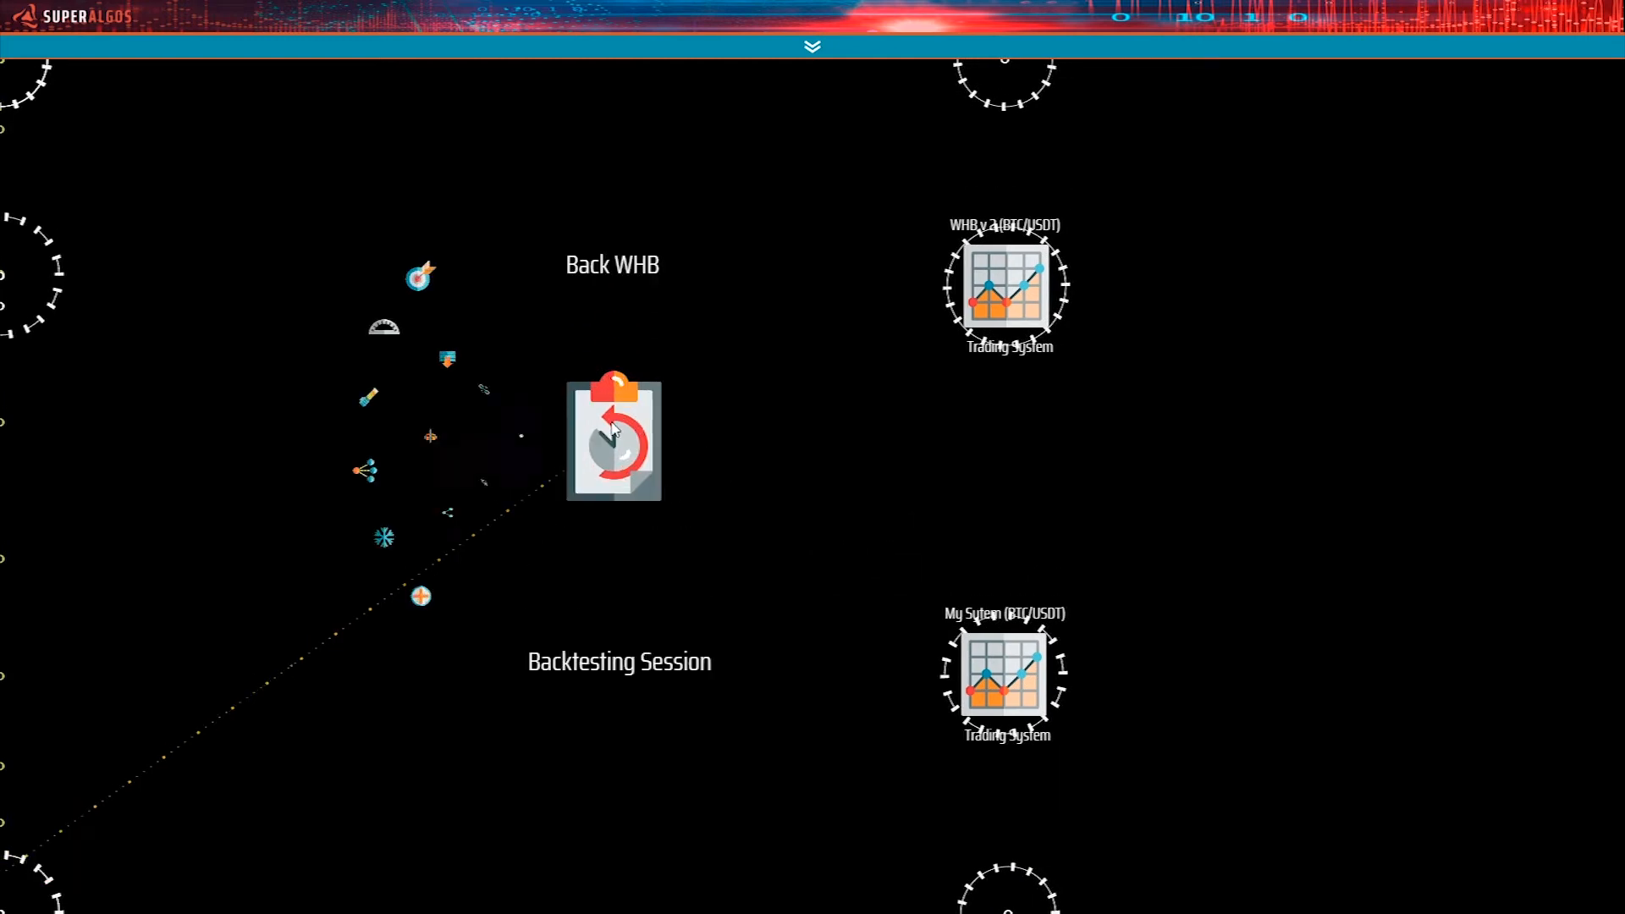
{"action": "left_click_drag", "start_coordinate": [612, 436], "coordinate": [657, 623]}
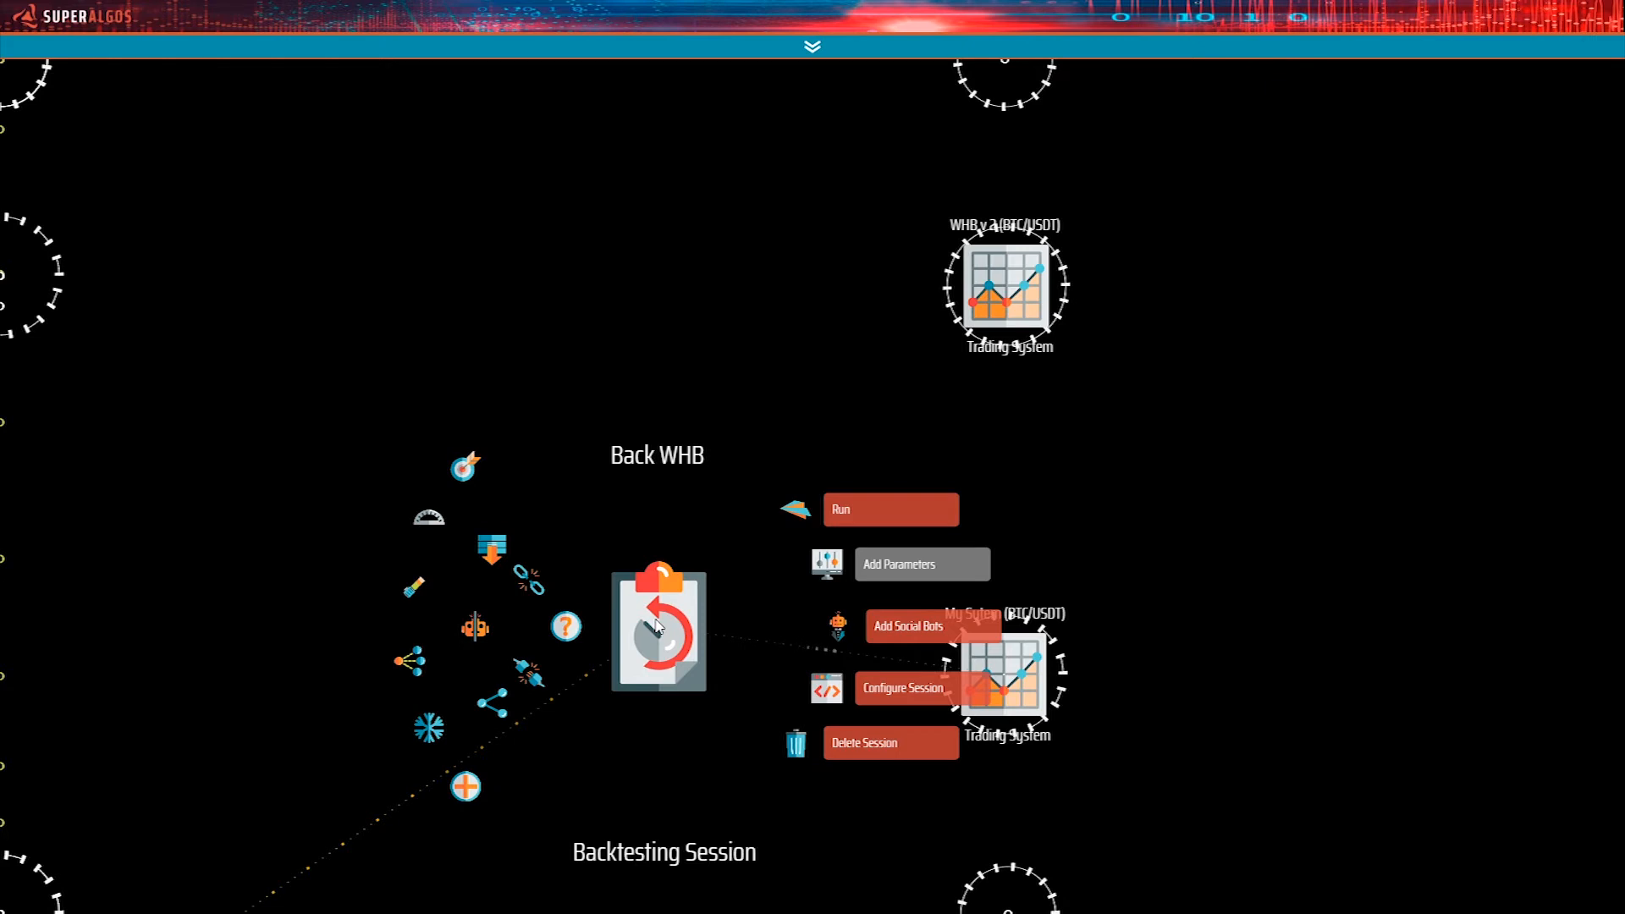
{"action": "left_click", "coordinate": [468, 467]}
Return to the cloned task's branch in the network and expand its Back WHB Backtesting Session to show the parameters.
{"action": "right_click", "coordinate": [640, 584]}
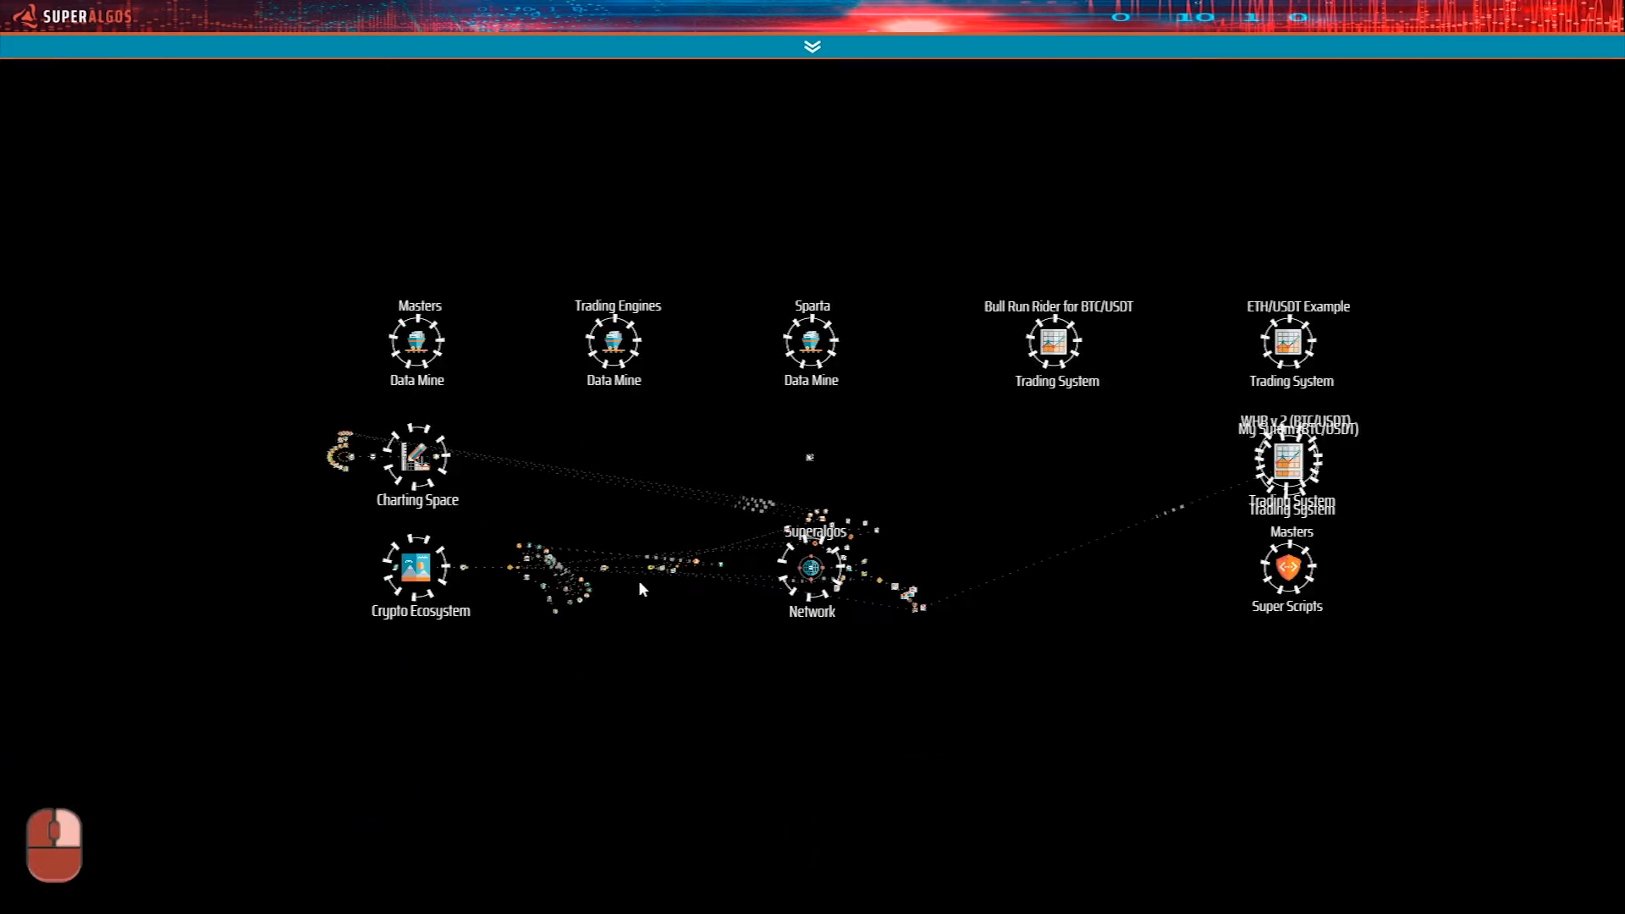
{"action": "left_click", "coordinate": [916, 606]}
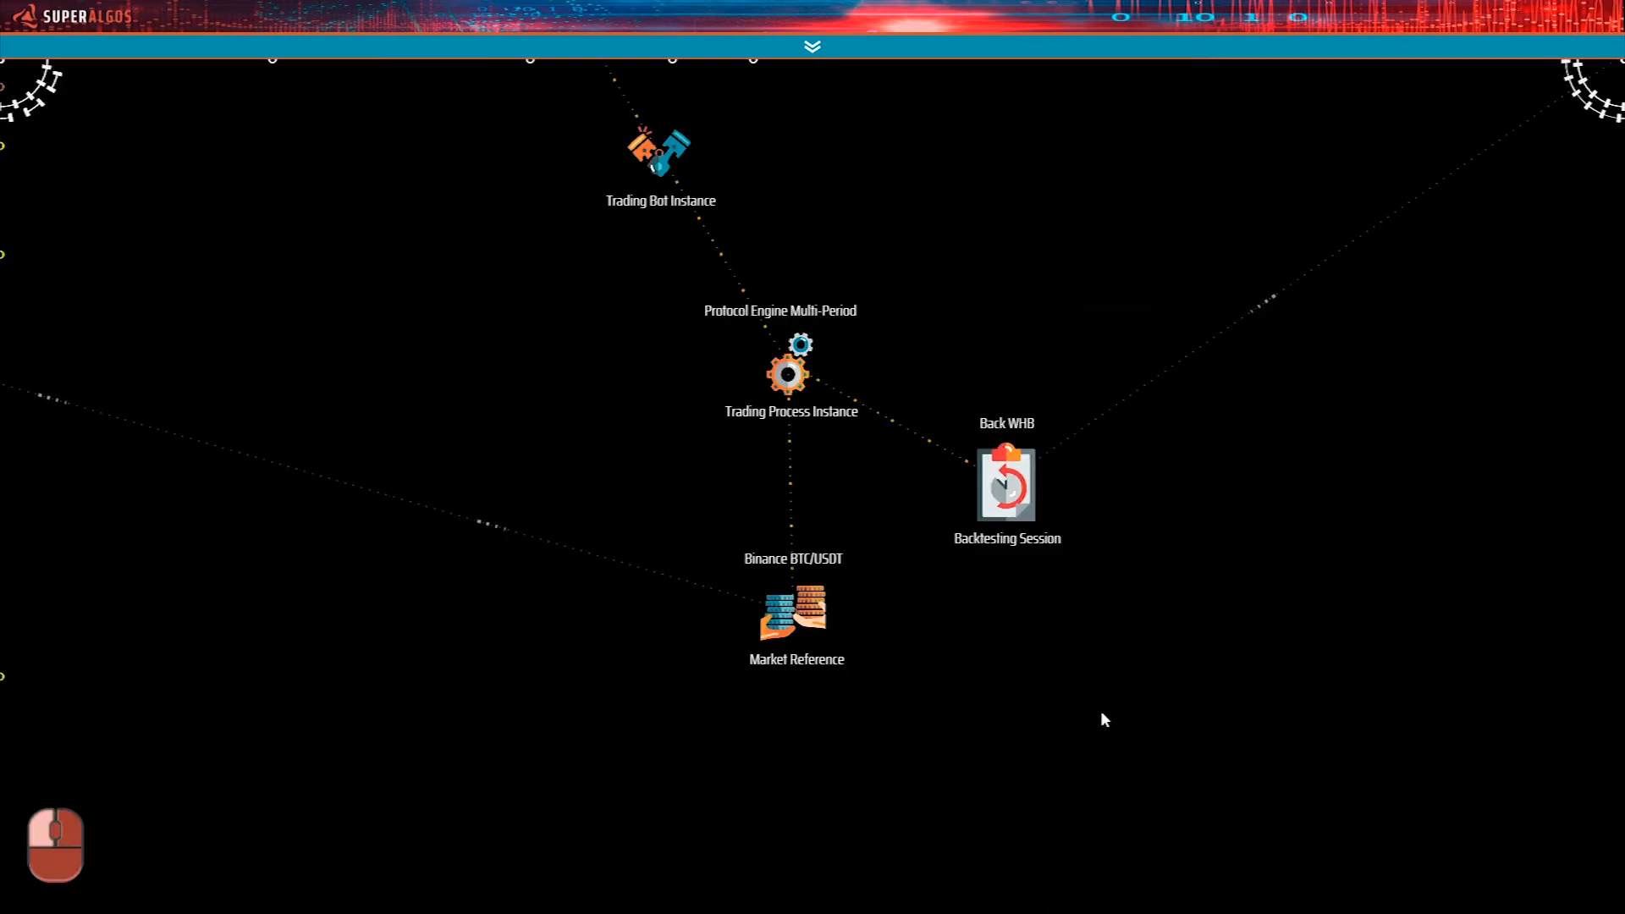
{"action": "mouse_move", "coordinate": [1005, 523]}
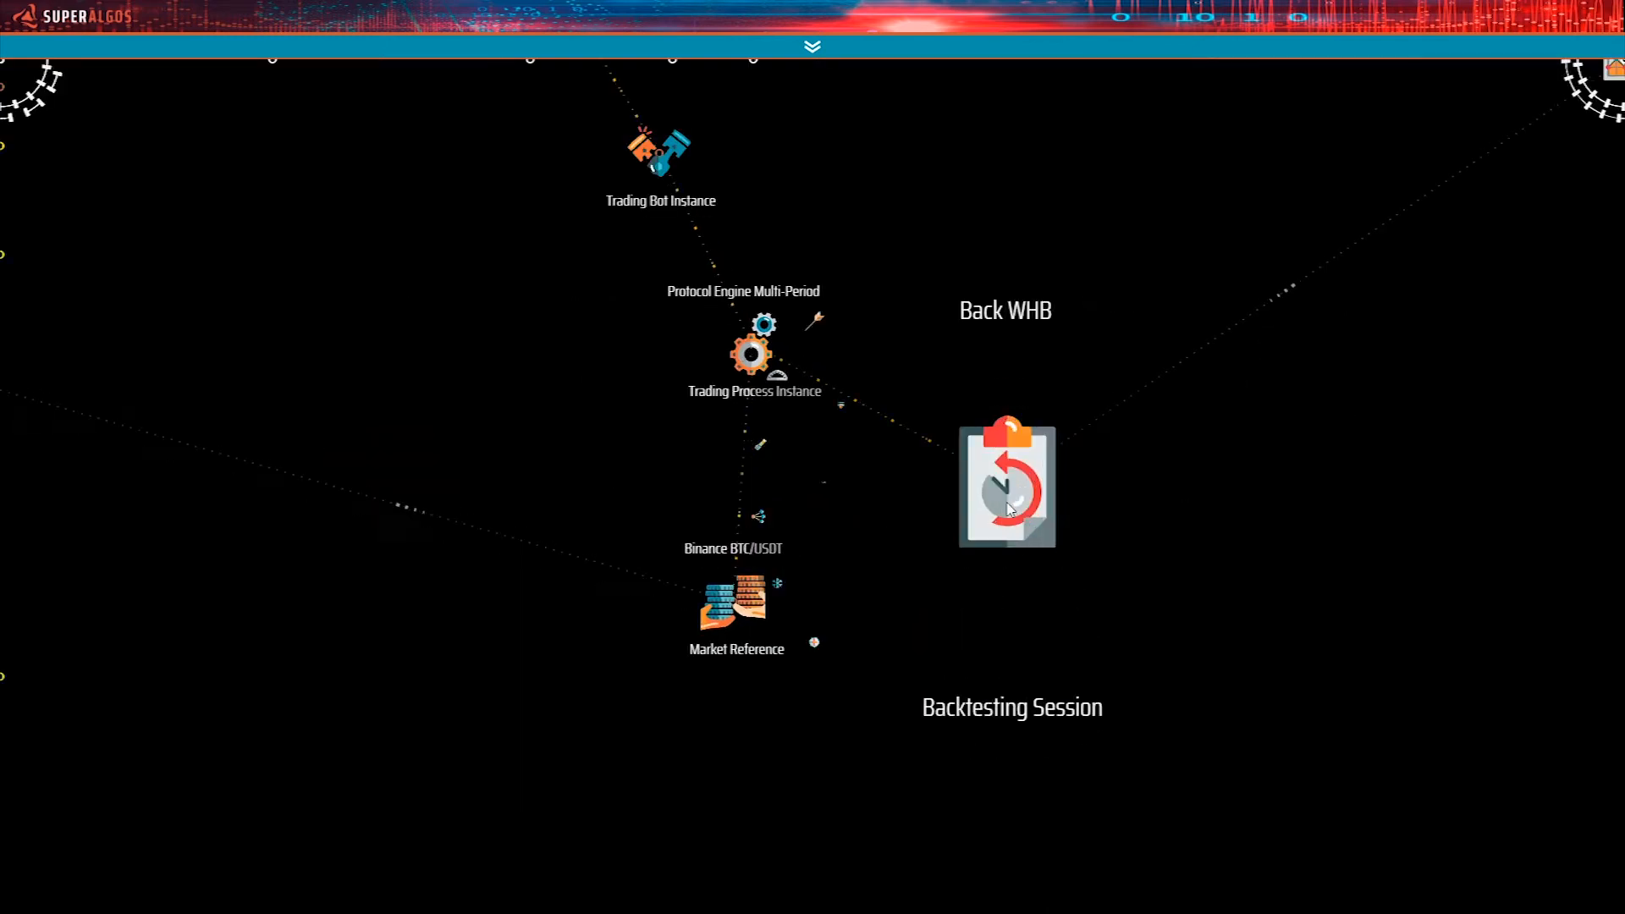
{"action": "left_click", "coordinate": [814, 647]}
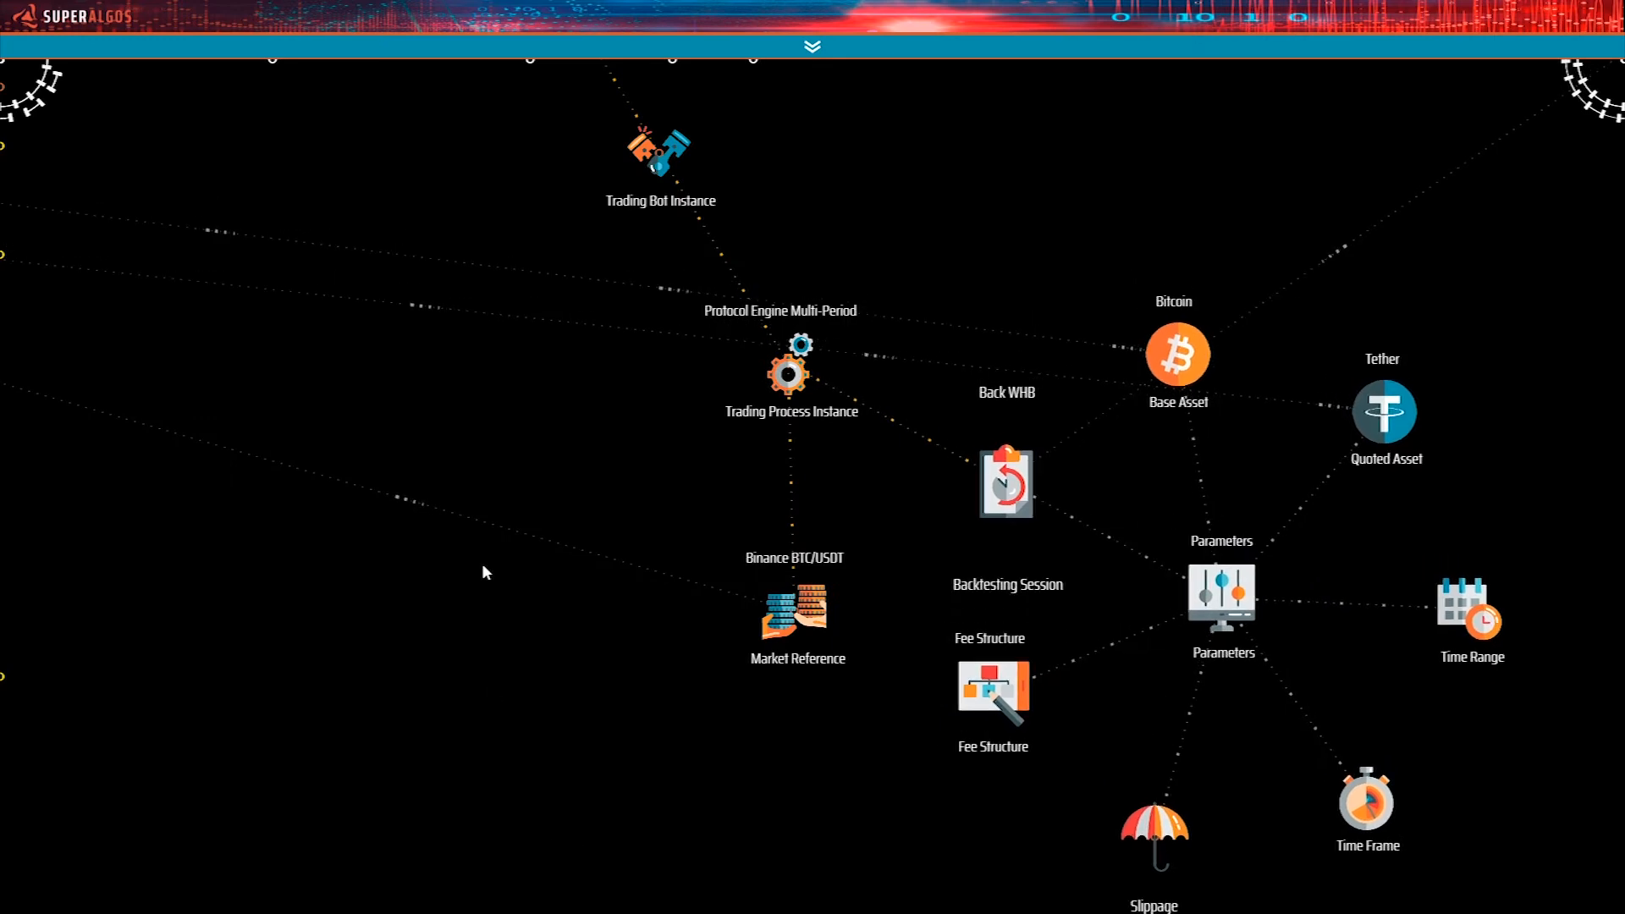
{"action": "mouse_move", "coordinate": [977, 497]}
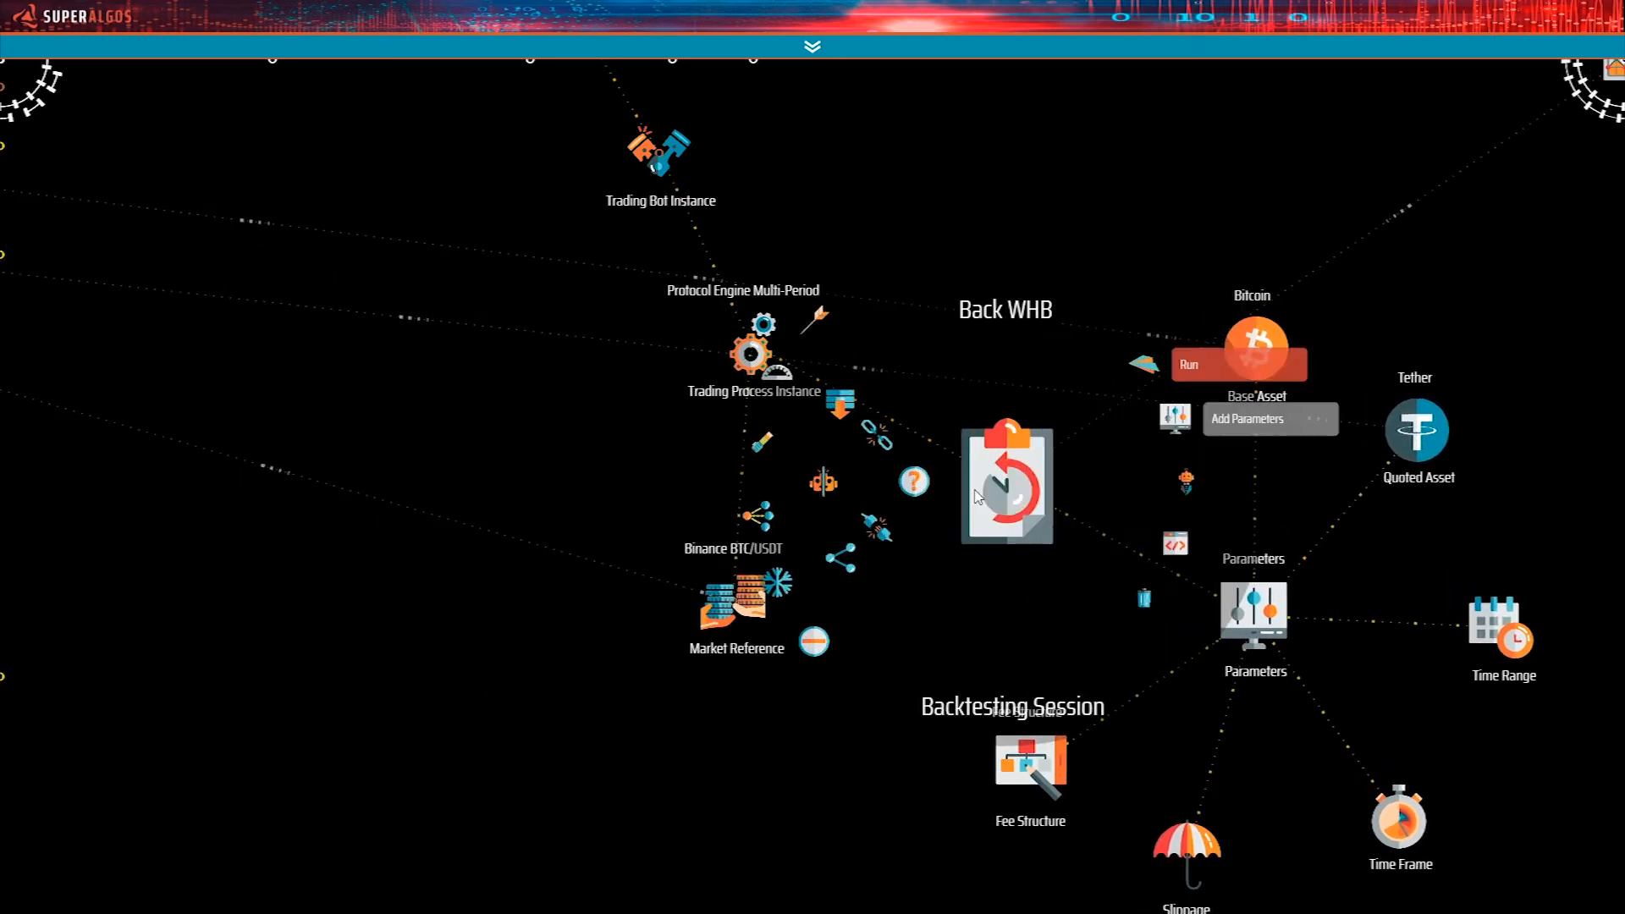
{"action": "left_click_drag", "start_coordinate": [966, 162], "coordinate": [1081, 569]}
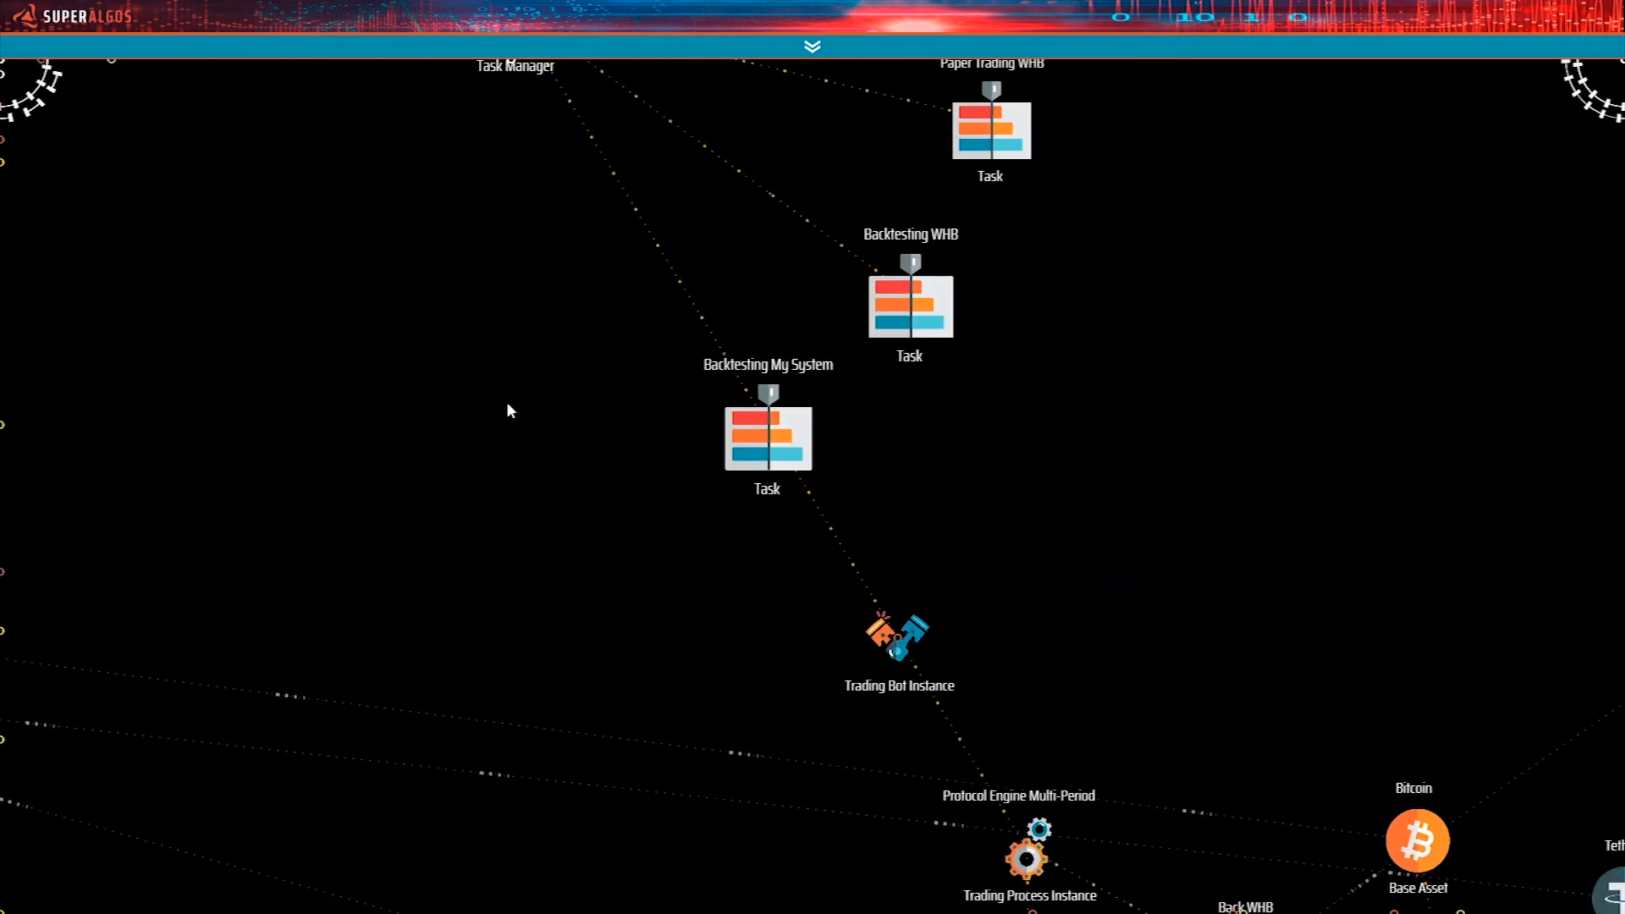
Clone the Back WHB Binance BTC/USDT Session Reference found under the Binance Exchange Sessions in Session Based Data.
{"action": "right_click", "coordinate": [805, 618]}
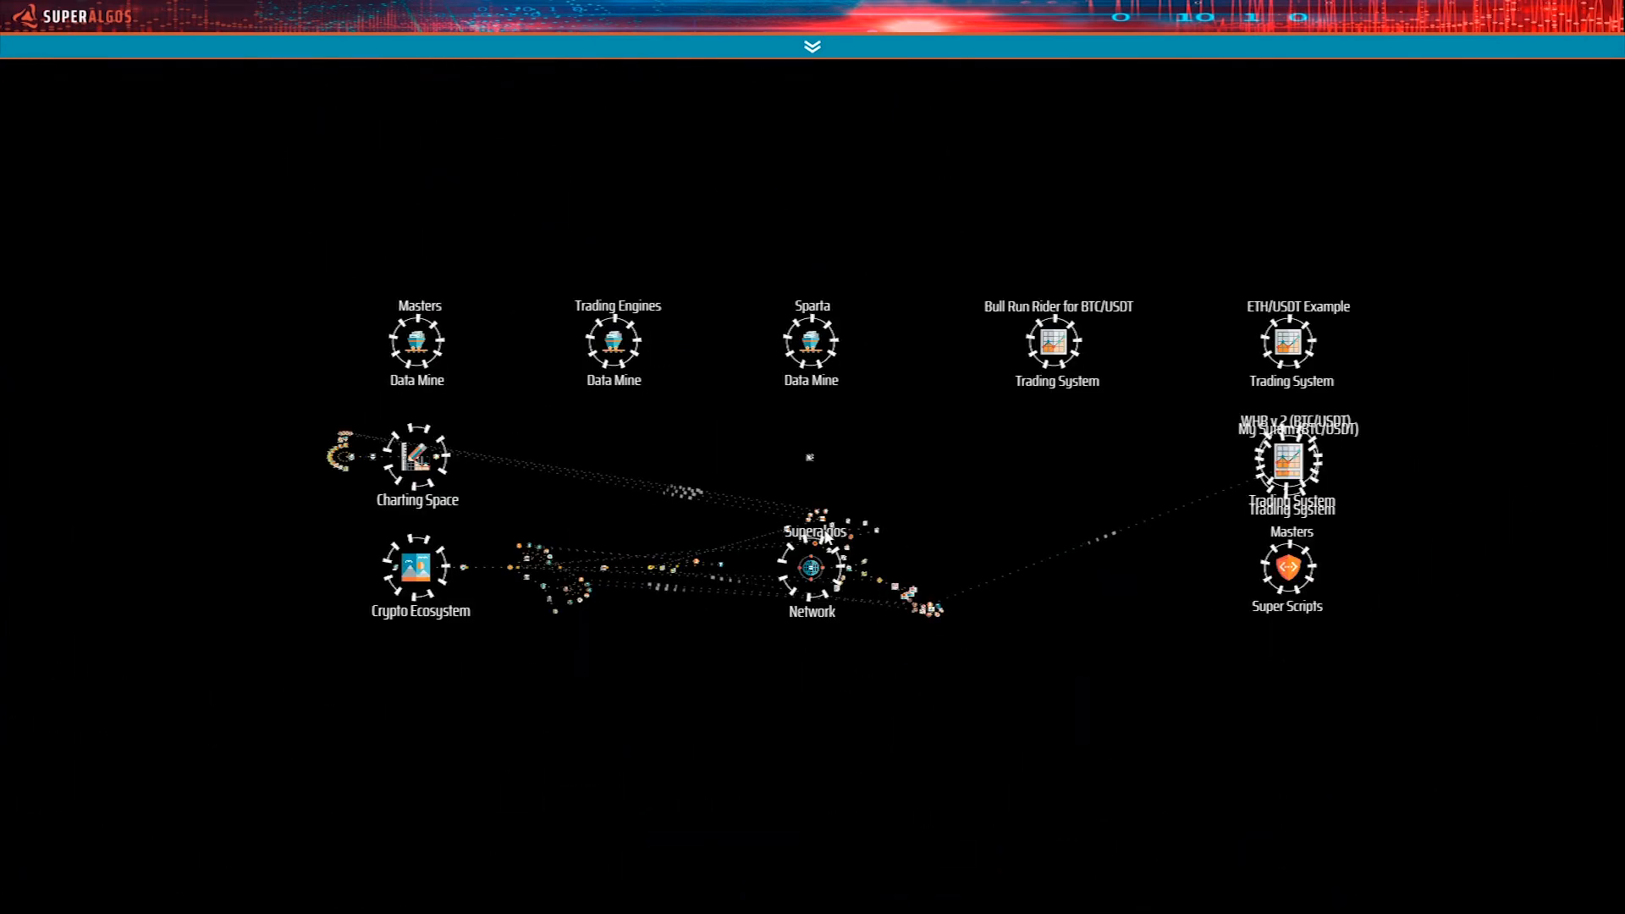
{"action": "left_click", "coordinate": [862, 579]}
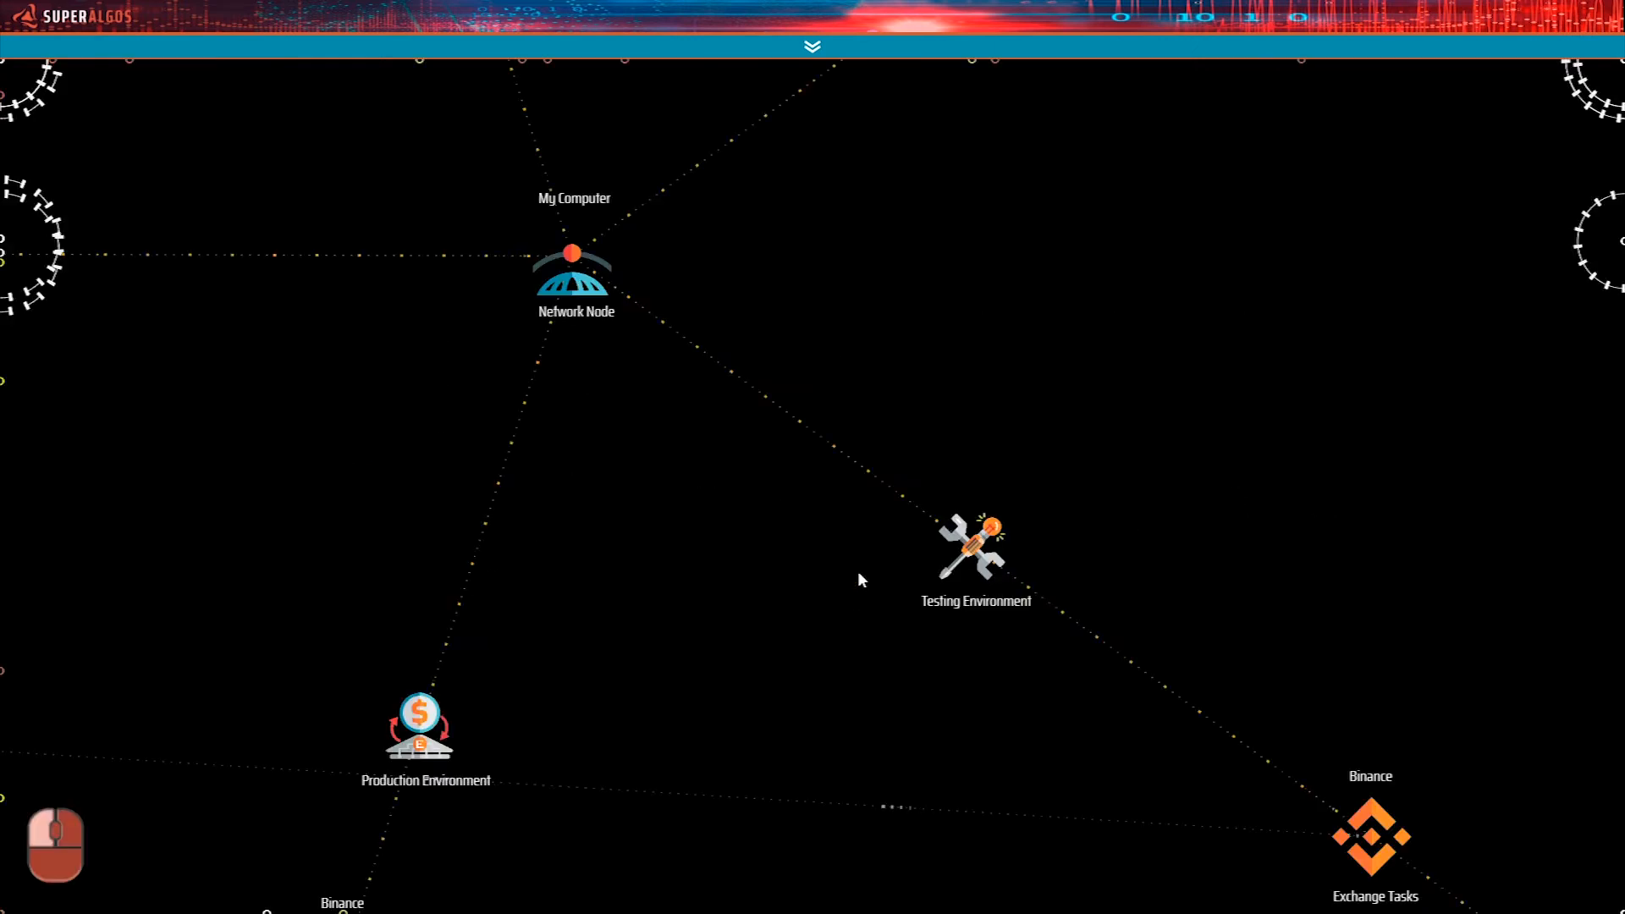
{"action": "left_click_drag", "start_coordinate": [598, 406], "coordinate": [873, 770]}
{"action": "left_click_drag", "start_coordinate": [830, 267], "coordinate": [927, 749]}
{"action": "left_click_drag", "start_coordinate": [950, 427], "coordinate": [898, 735]}
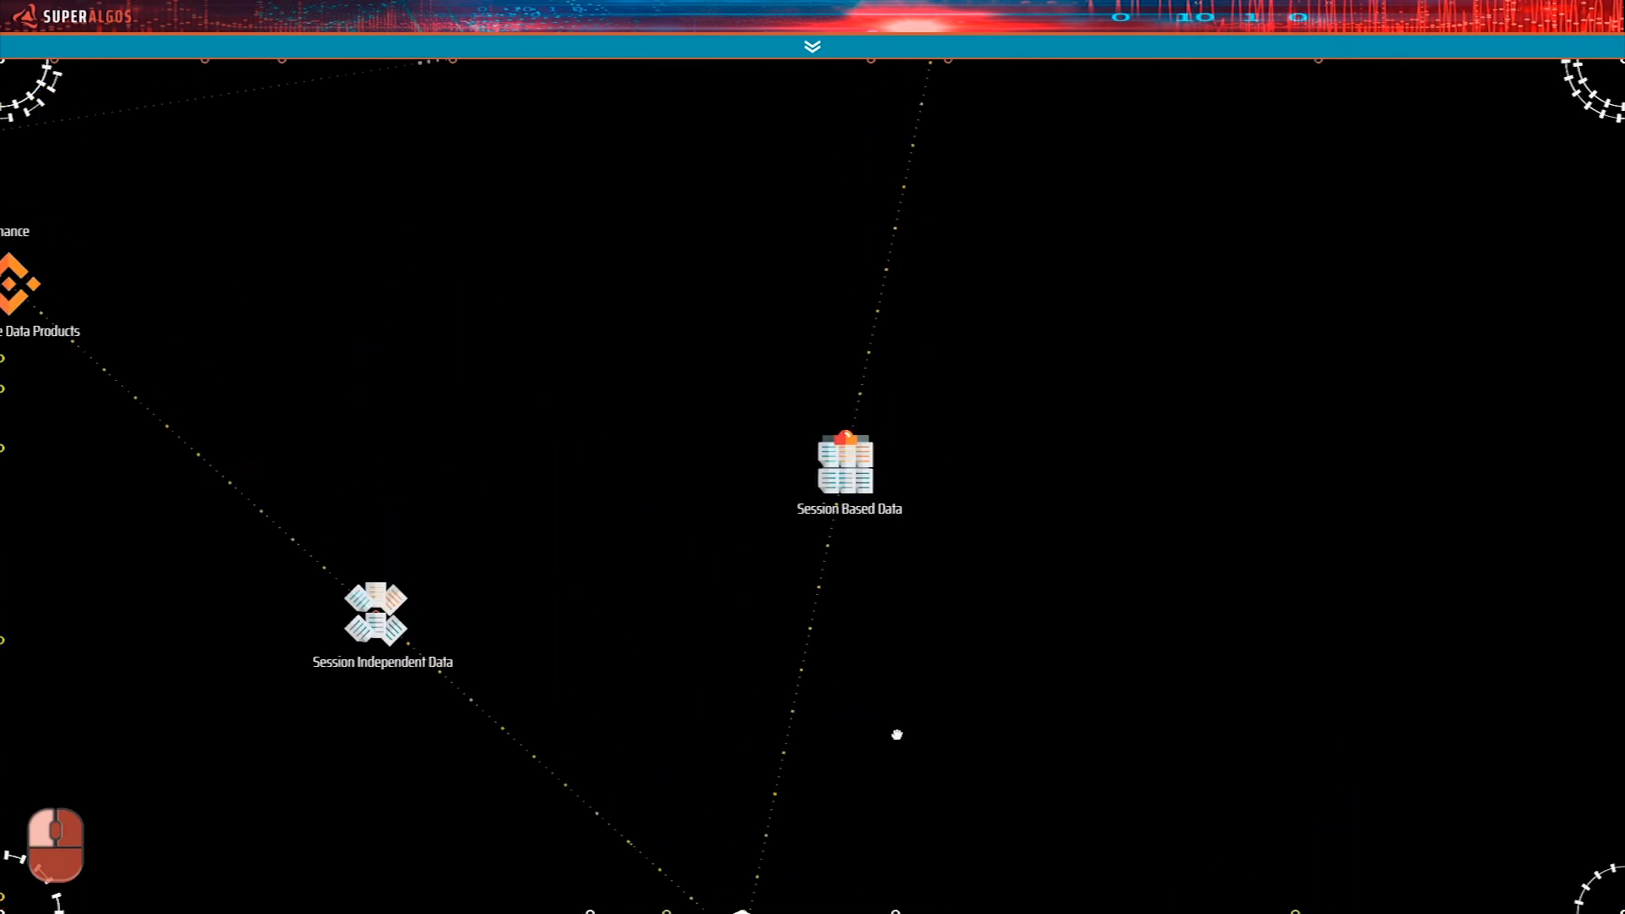
{"action": "left_click_drag", "start_coordinate": [1022, 366], "coordinate": [972, 732]}
{"action": "left_click_drag", "start_coordinate": [1029, 475], "coordinate": [1002, 722]}
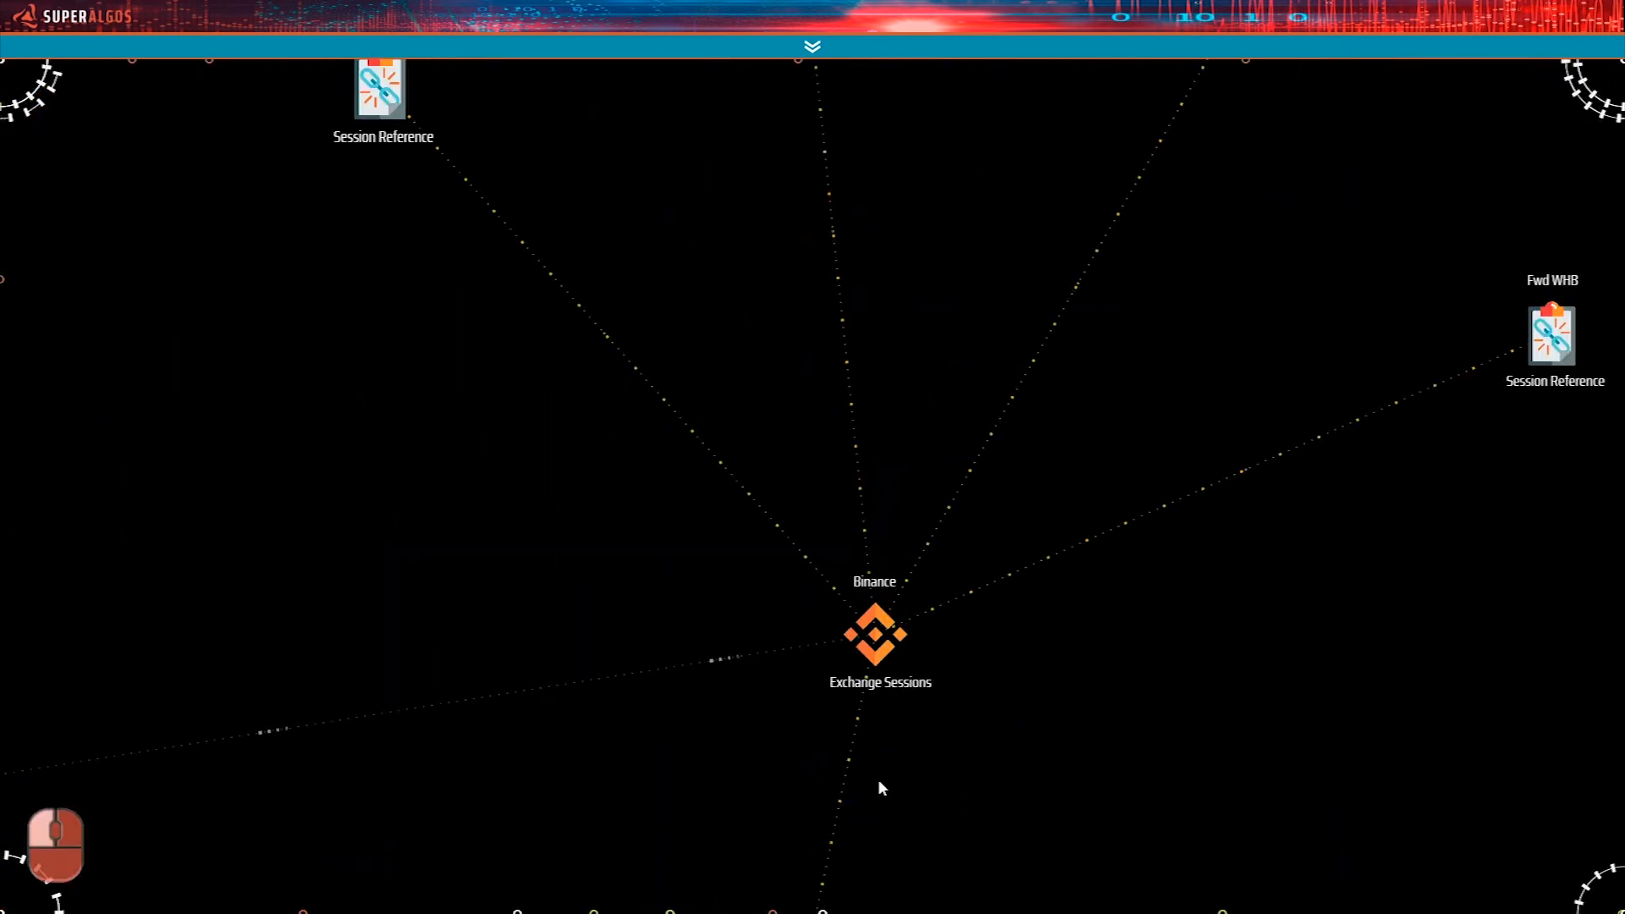
{"action": "left_click_drag", "start_coordinate": [525, 514], "coordinate": [848, 726]}
{"action": "left_click_drag", "start_coordinate": [670, 408], "coordinate": [838, 641]}
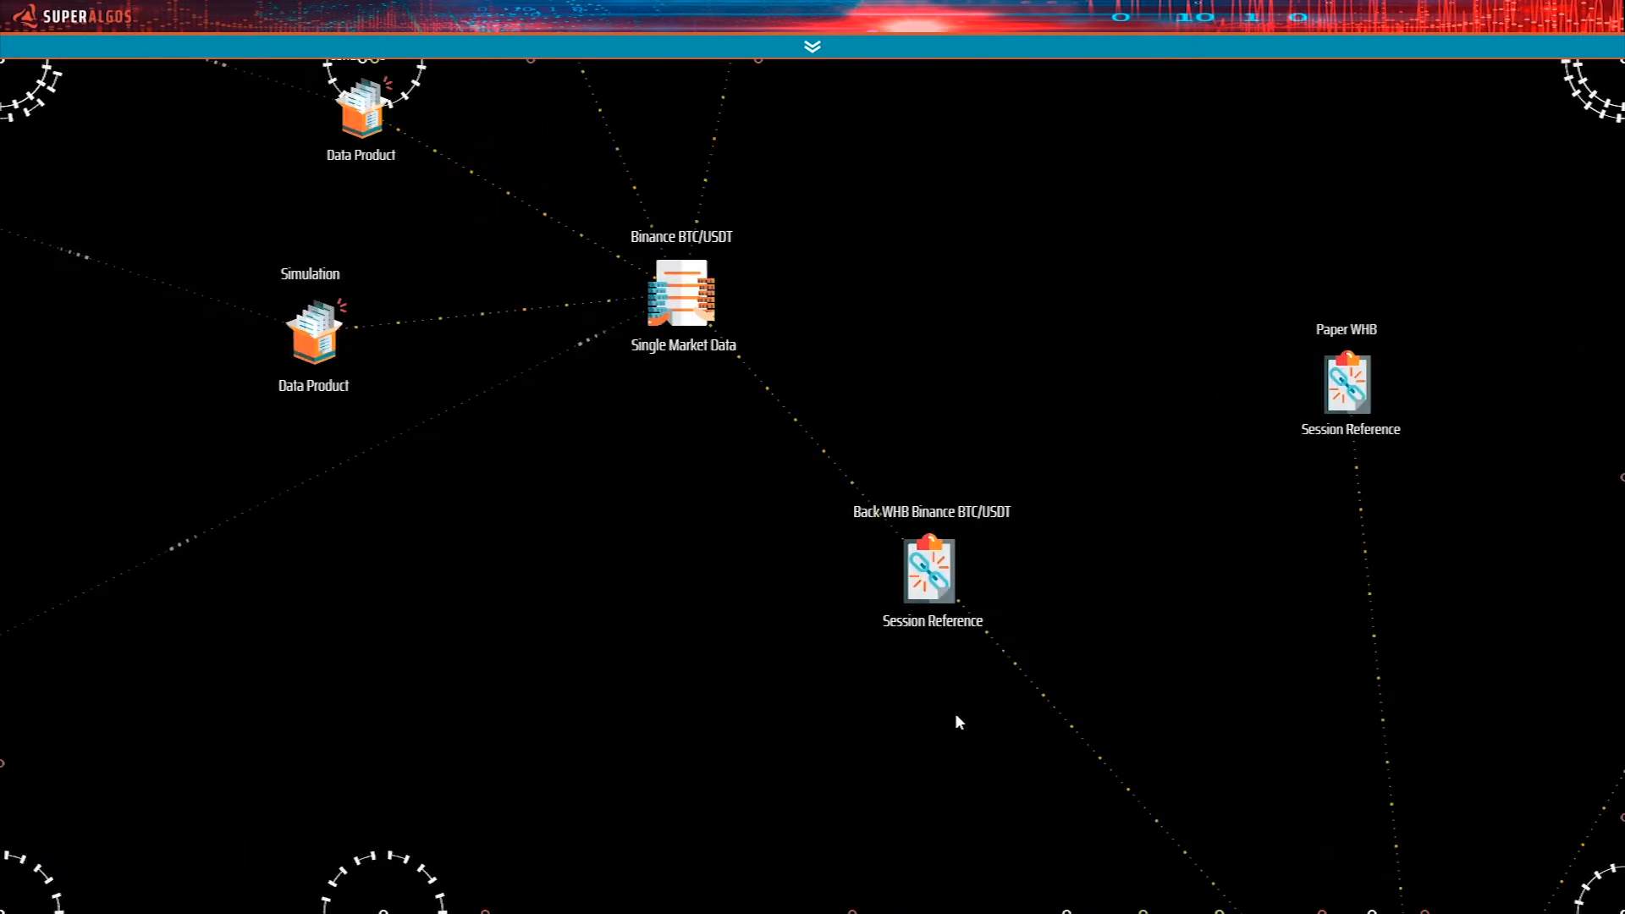
{"action": "left_click_drag", "start_coordinate": [963, 747], "coordinate": [962, 606]}
{"action": "mouse_move", "coordinate": [926, 439]}
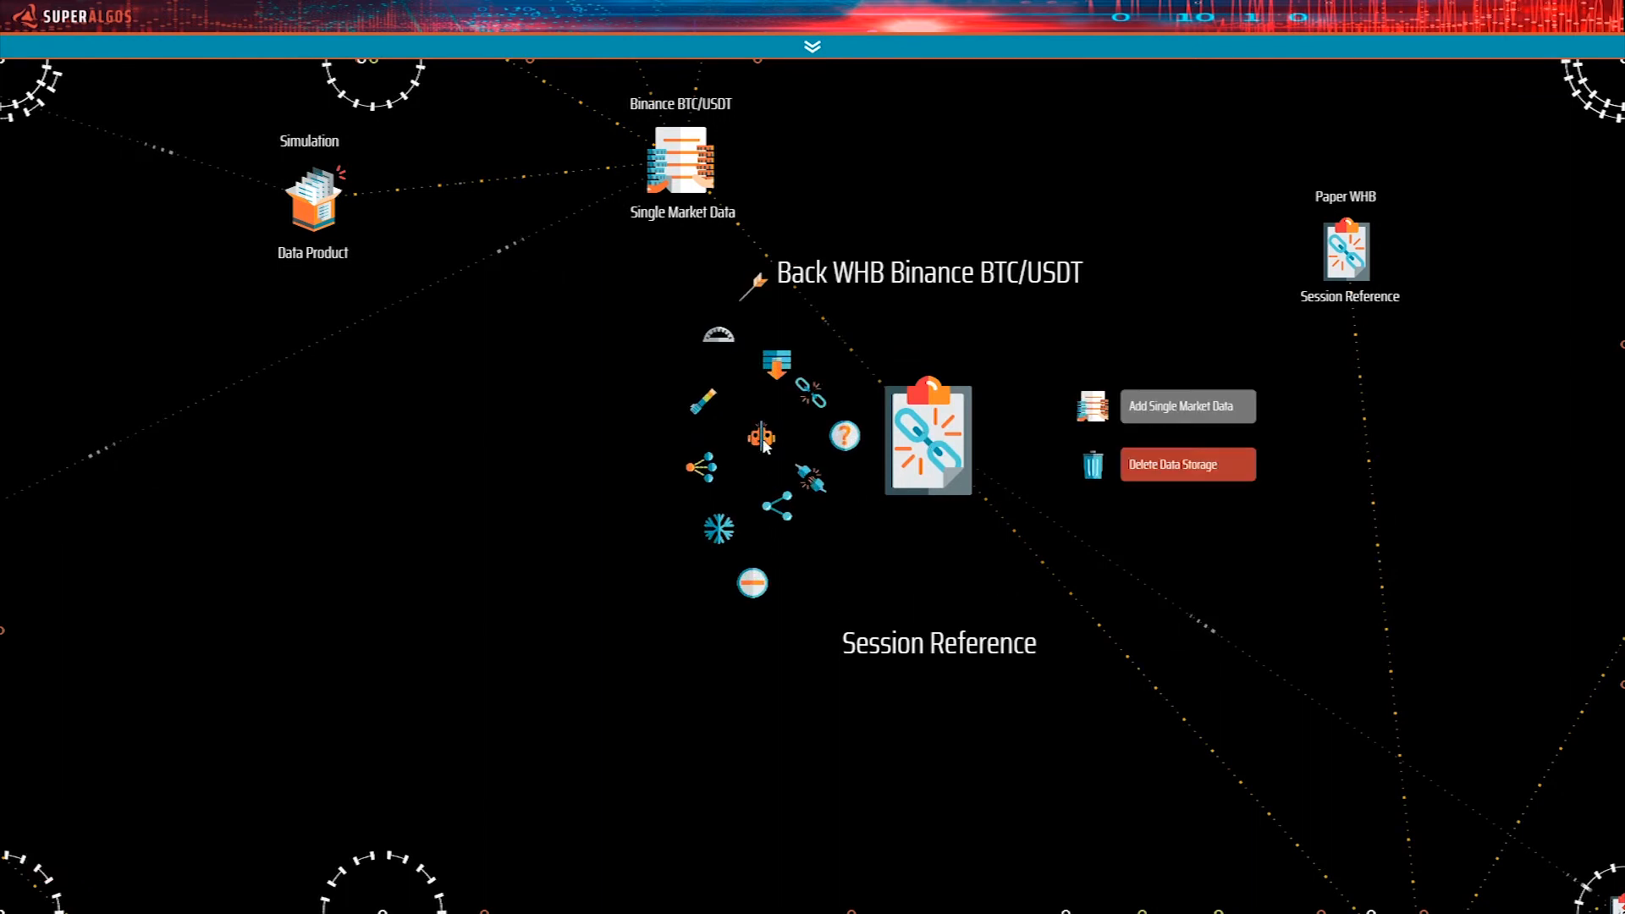
{"action": "left_click", "coordinate": [763, 441]}
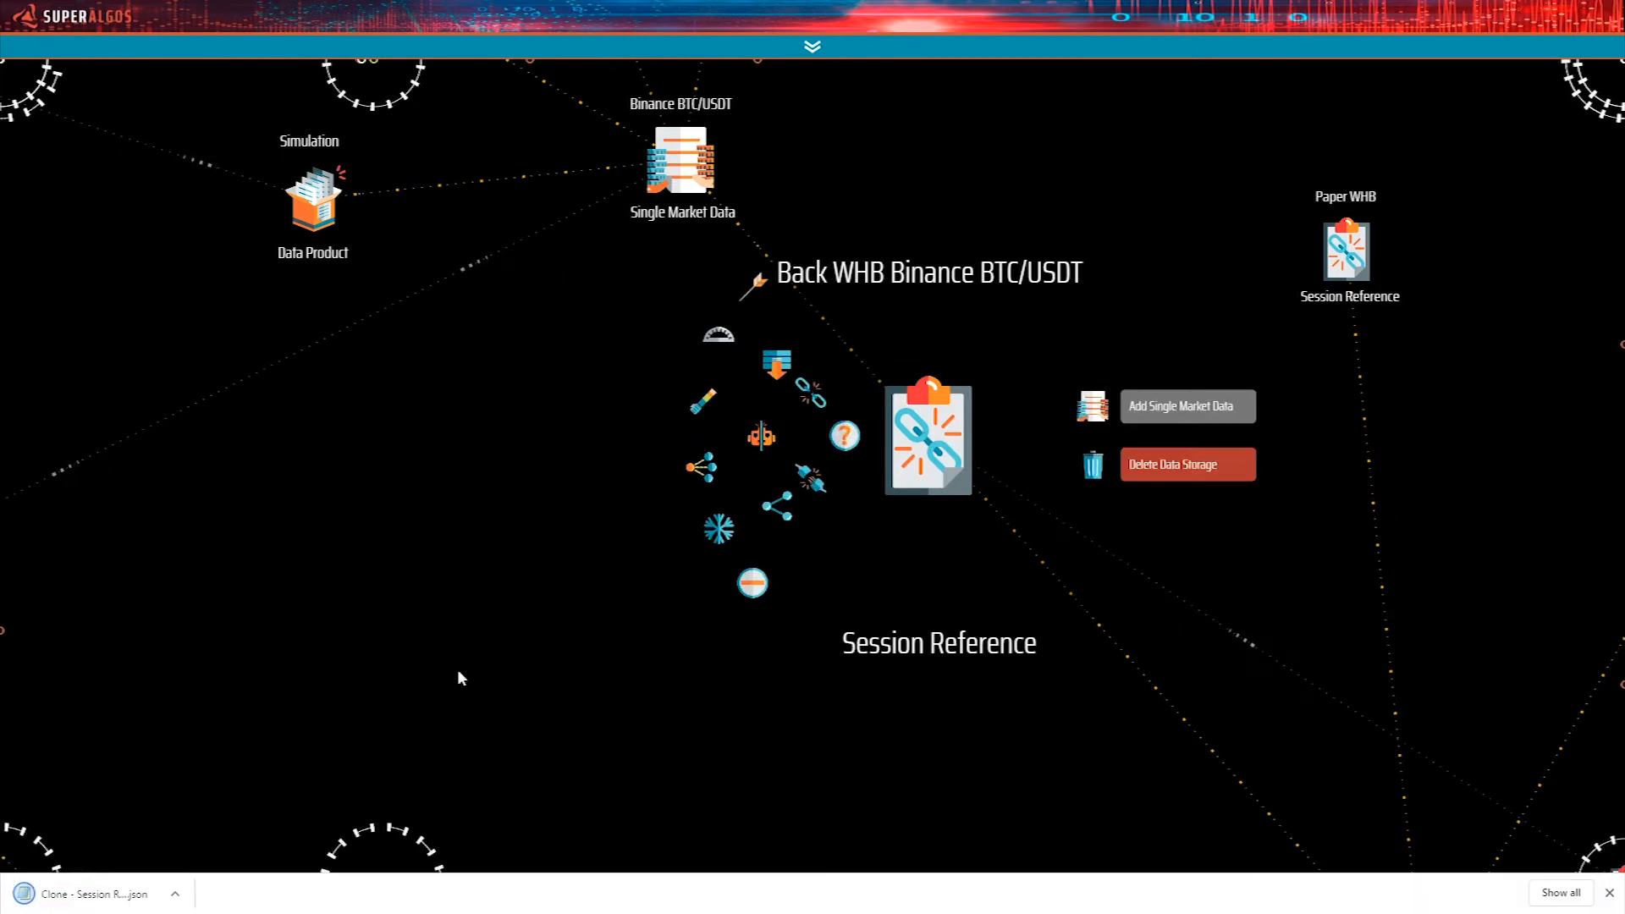
Import the cloned Session Reference file into the workspace beside the Binance Exchange Sessions node and dismiss the download bar.
{"action": "left_click_drag", "start_coordinate": [830, 747], "coordinate": [520, 443]}
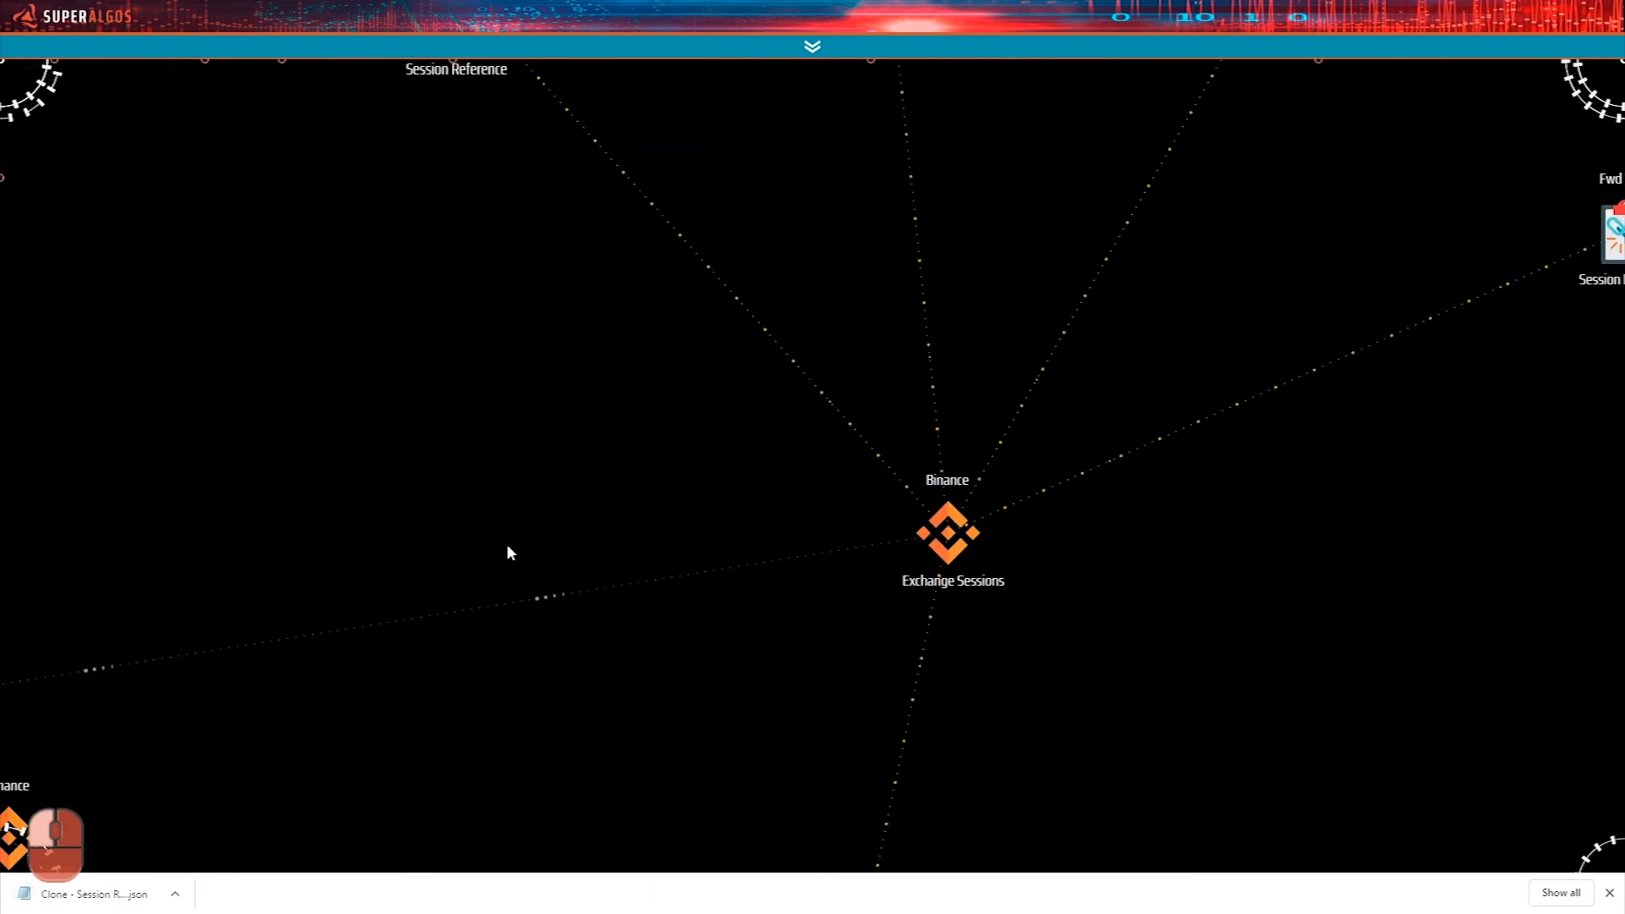
{"action": "left_click_drag", "start_coordinate": [46, 891], "coordinate": [1114, 599]}
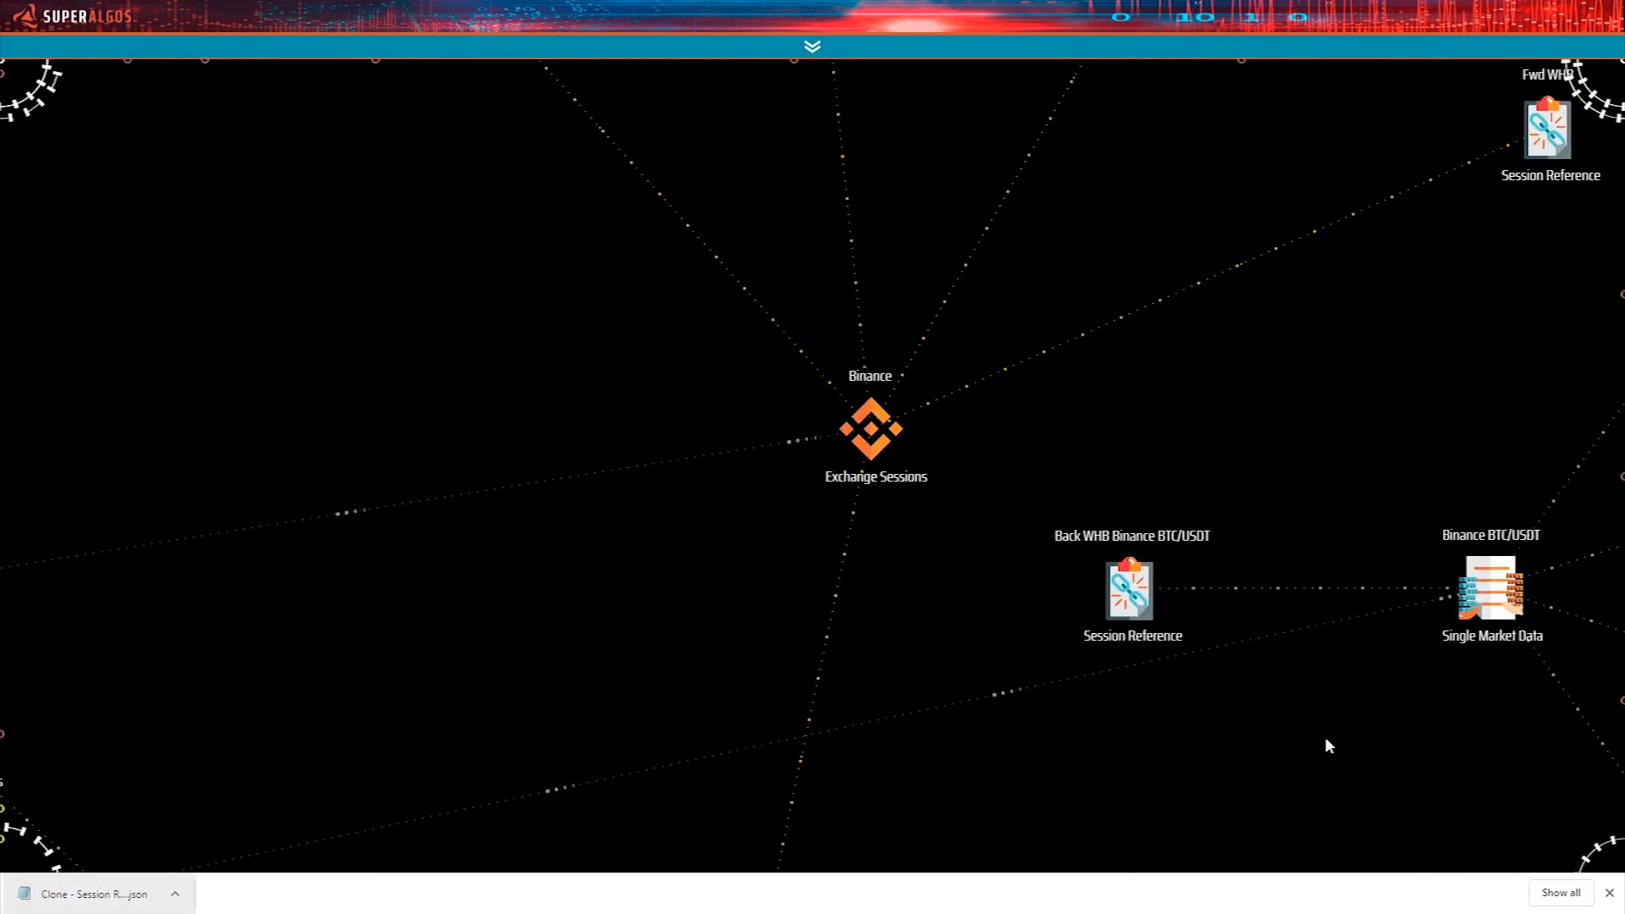
{"action": "left_click", "coordinate": [1610, 893]}
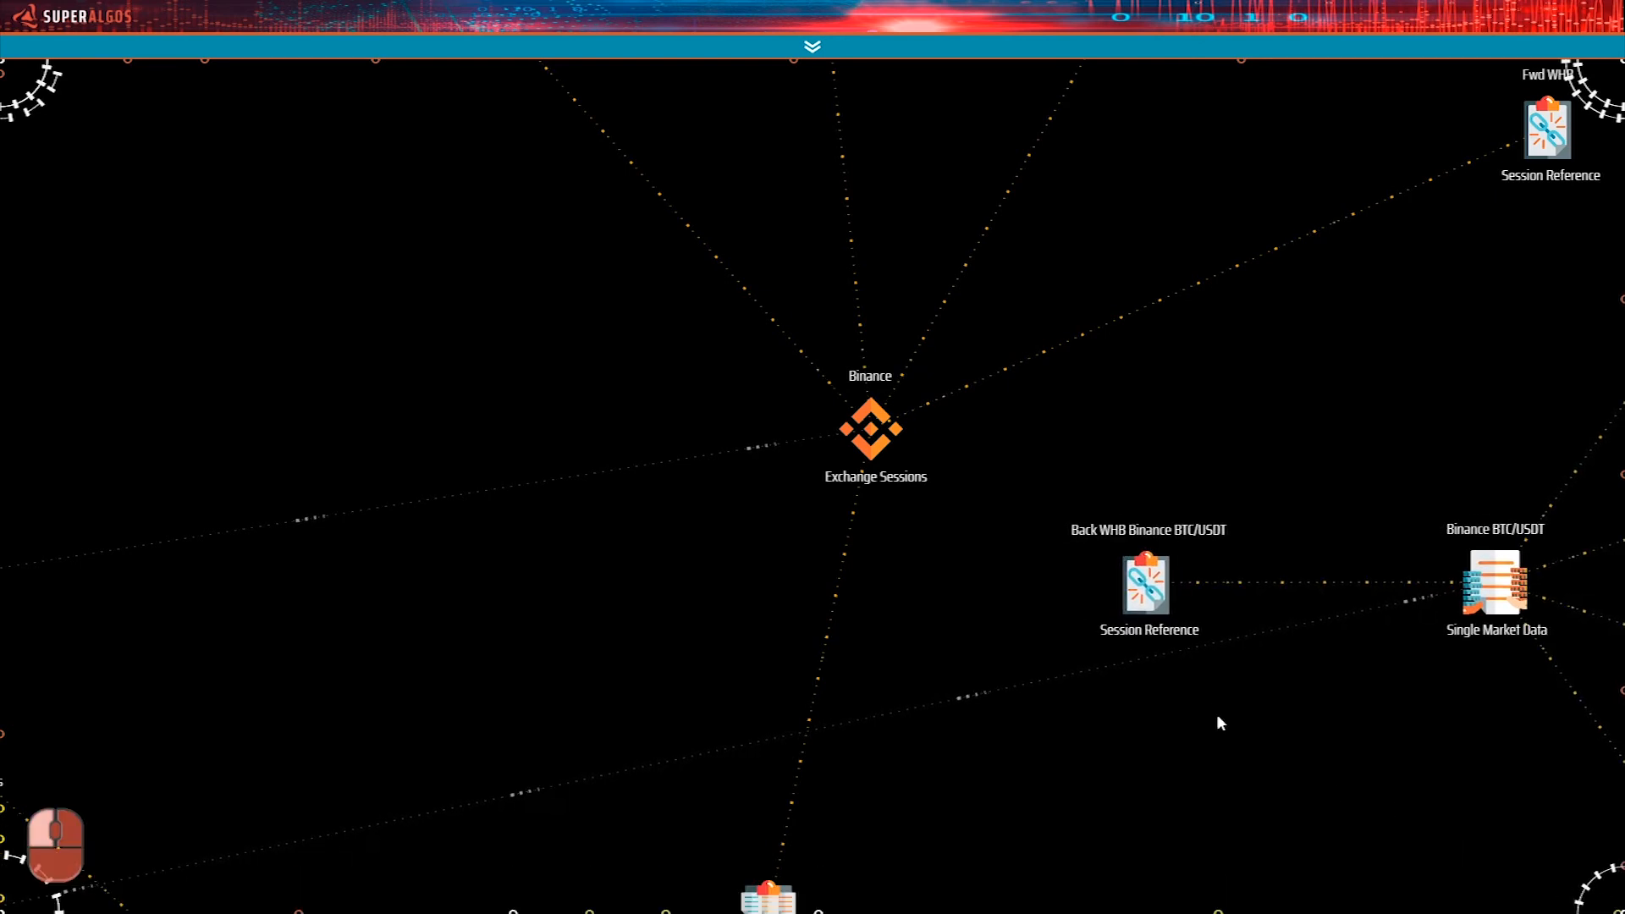
Attach the cloned Back WHB Binance BTC/USDT Session Reference to the Binance Exchange Sessions and spread its branch out clear of the others.
{"action": "mouse_move", "coordinate": [1144, 584]}
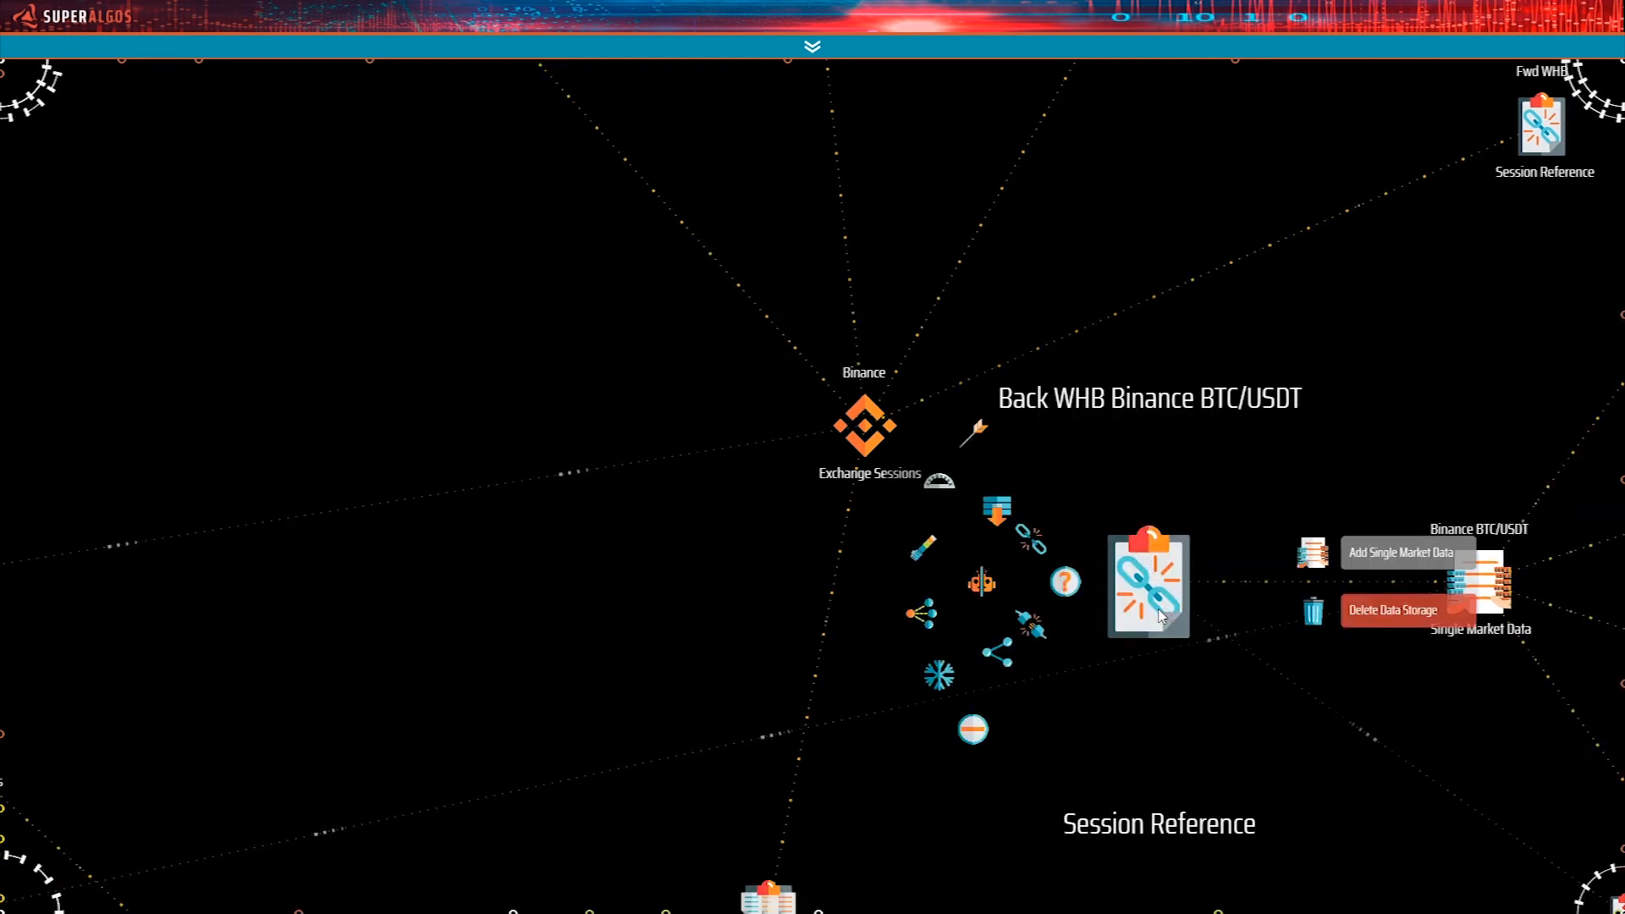
{"action": "left_click_drag", "start_coordinate": [1160, 616], "coordinate": [1149, 595]}
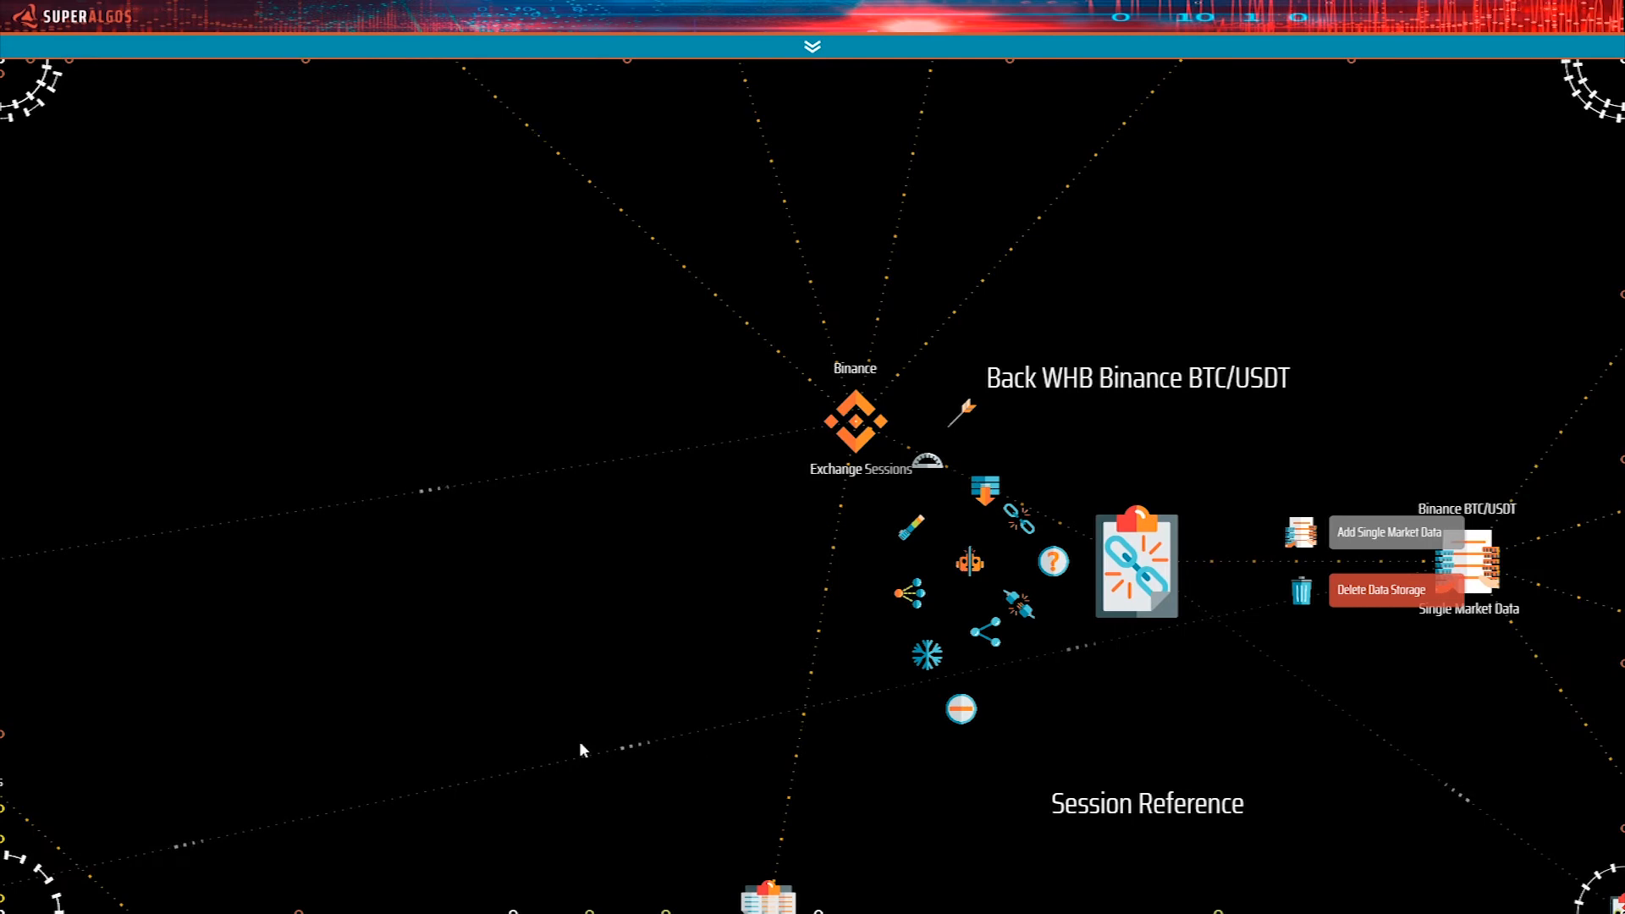
{"action": "left_click_drag", "start_coordinate": [1379, 603], "coordinate": [903, 775]}
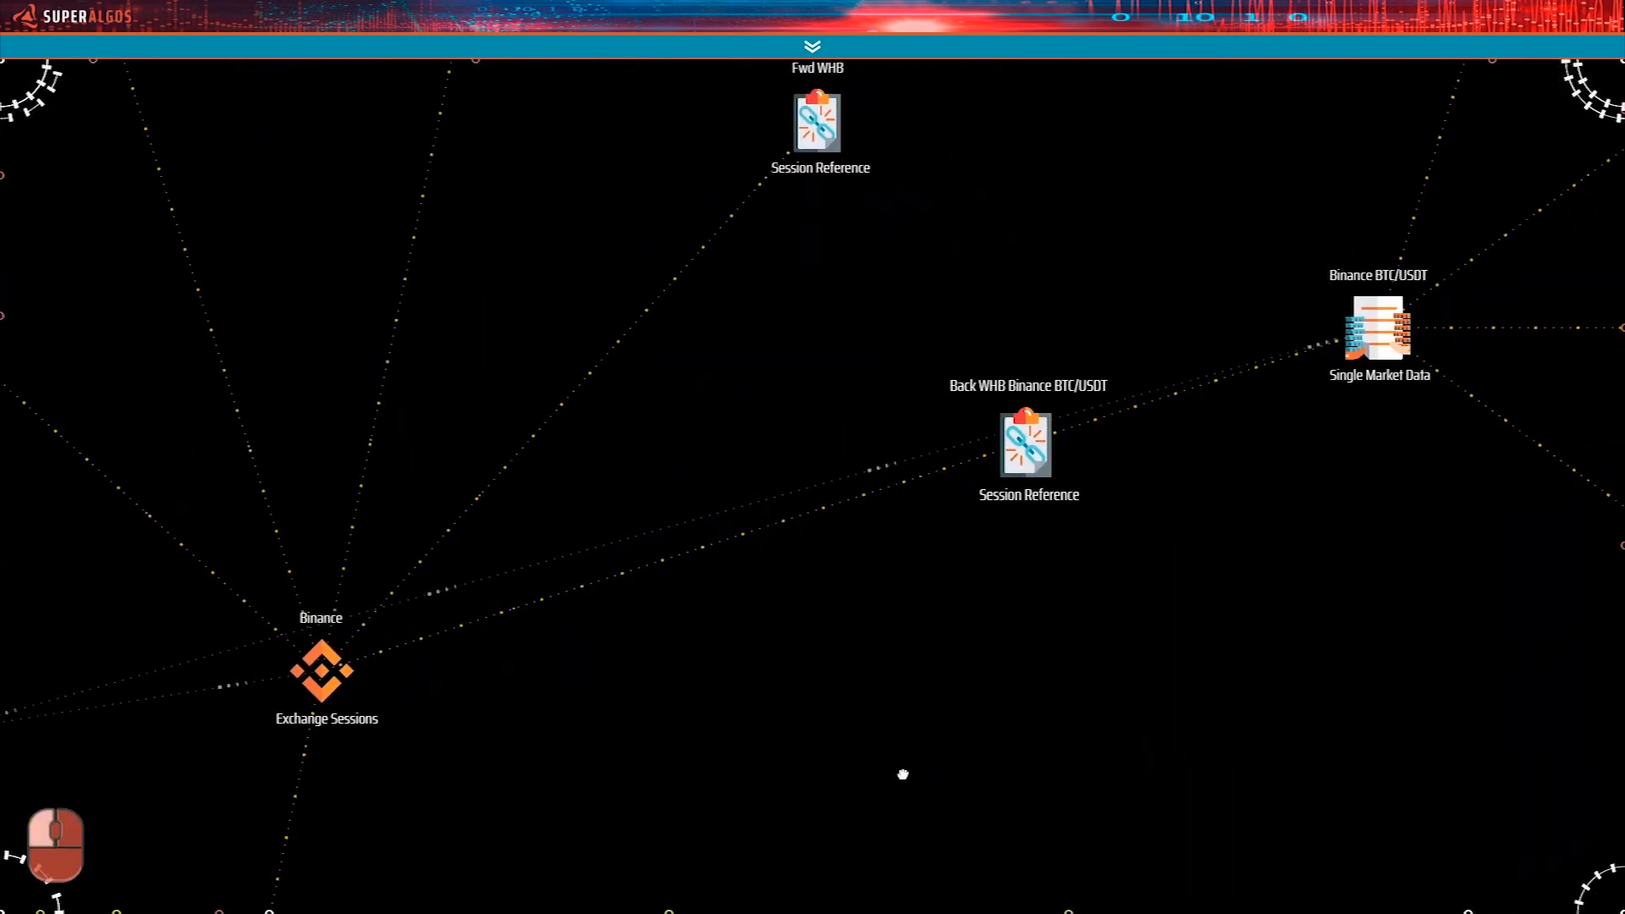
{"action": "left_click_drag", "start_coordinate": [963, 667], "coordinate": [926, 699]}
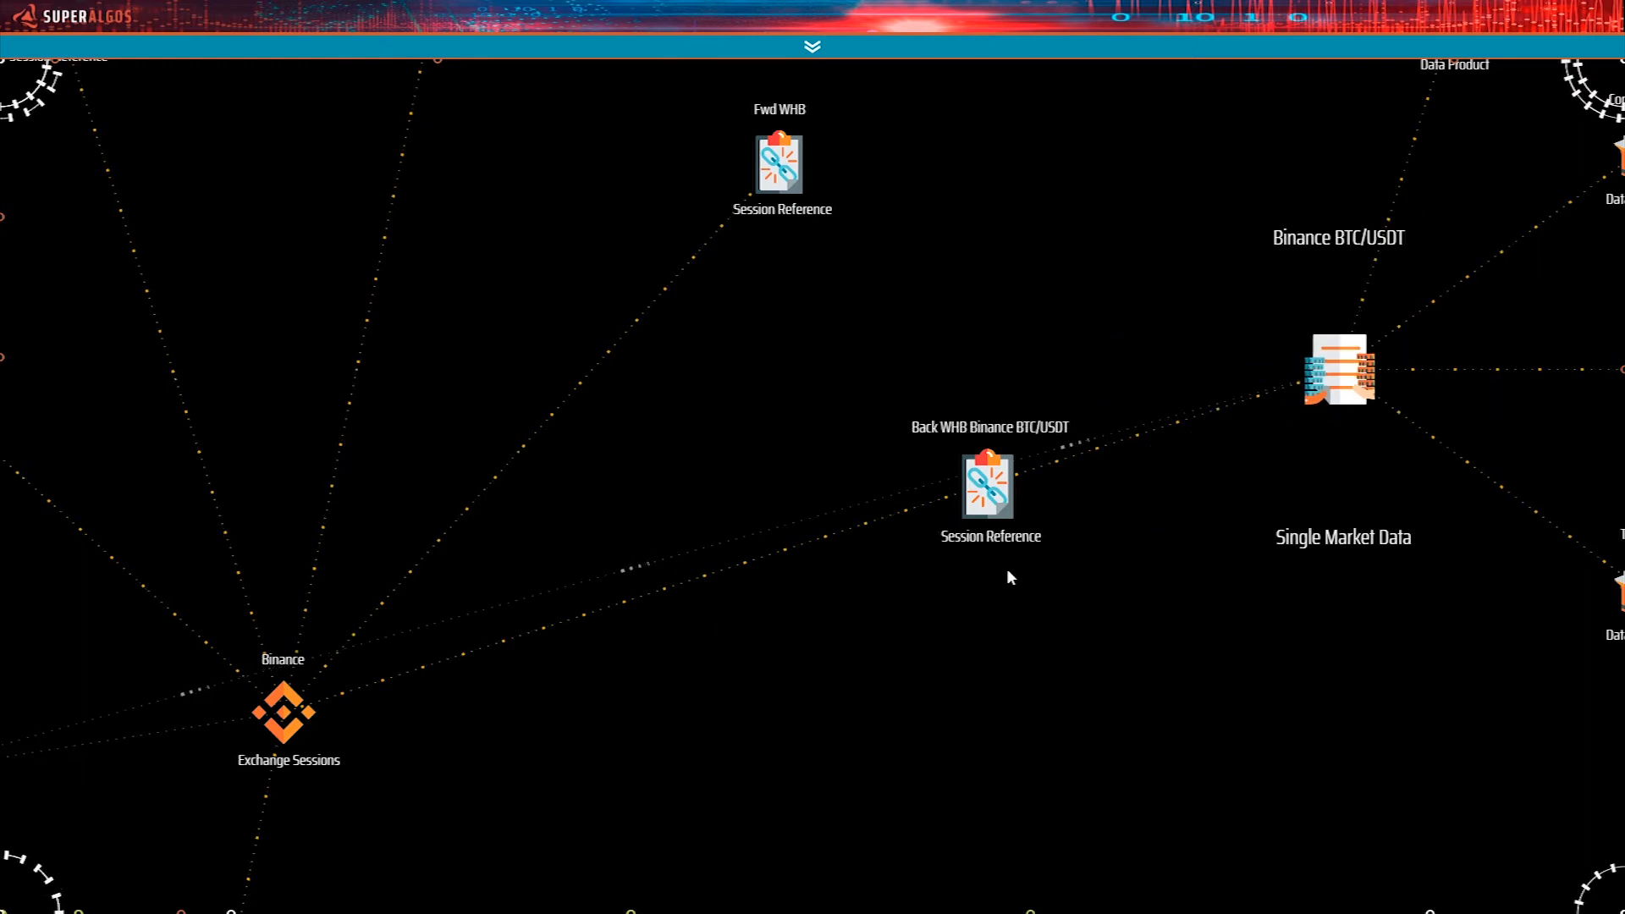
Collapse the Single Market Data branch of the cloned Back WHB Binance BTC/USDT Session Reference.
{"action": "mouse_move", "coordinate": [994, 508]}
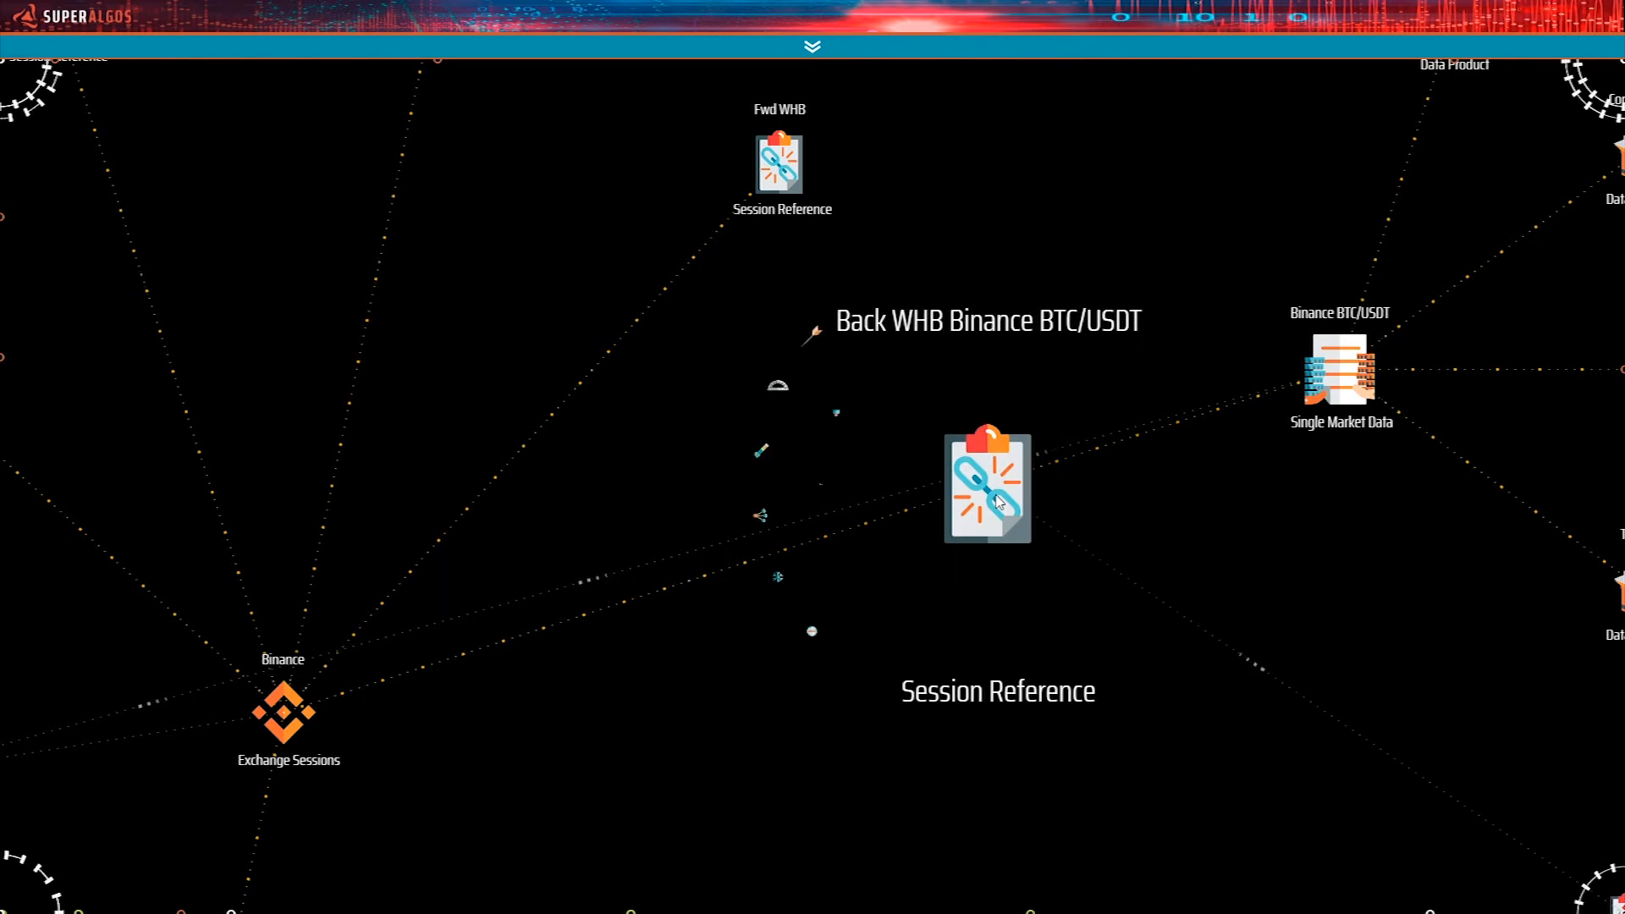
{"action": "left_click", "coordinate": [821, 634]}
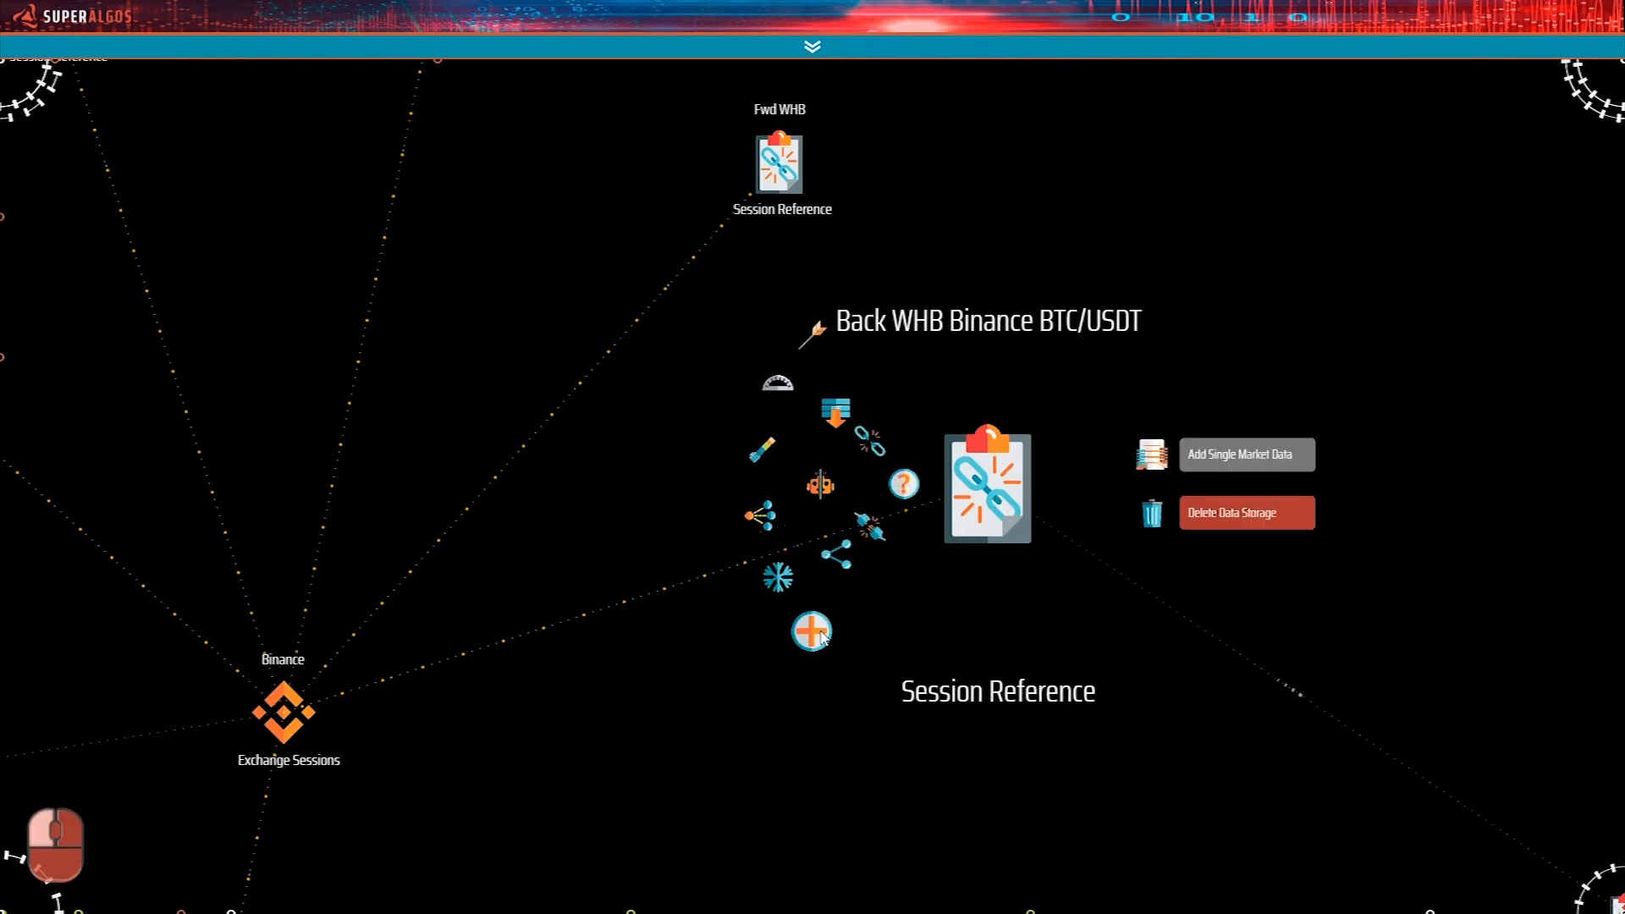
{"action": "left_click_drag", "start_coordinate": [1088, 683], "coordinate": [1022, 548]}
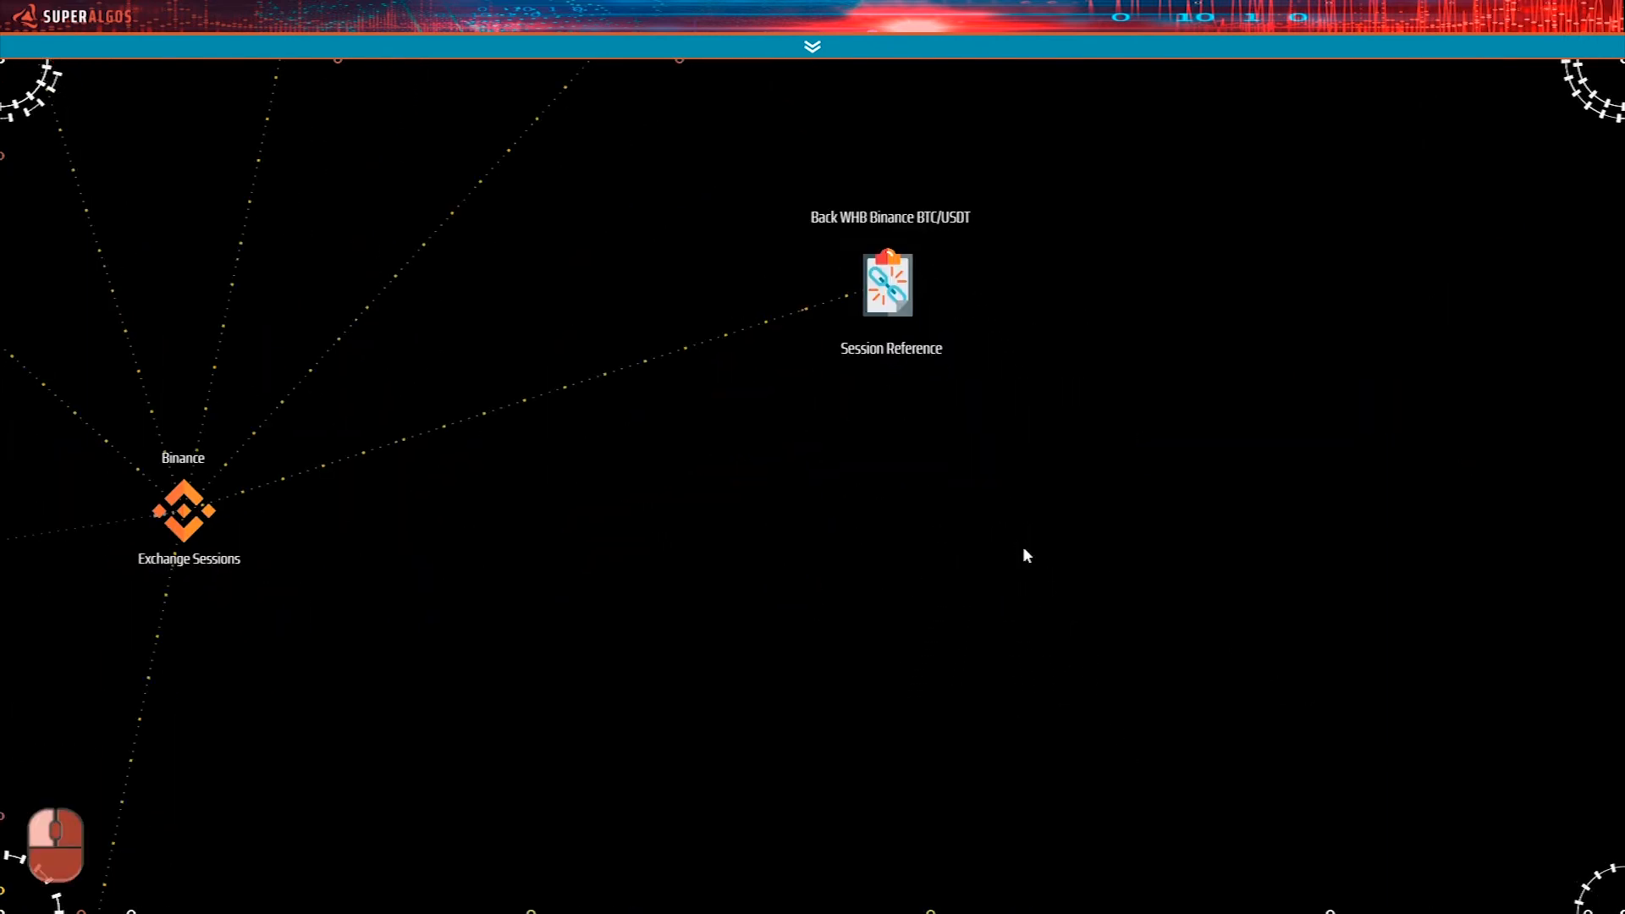
Carry the collapsed Session Reference to the area beside the cloned task's Back WHB Backtesting Session and remove its link to the original session.
{"action": "mouse_move", "coordinate": [891, 279]}
{"action": "left_click_drag", "start_coordinate": [891, 279], "coordinate": [901, 301]}
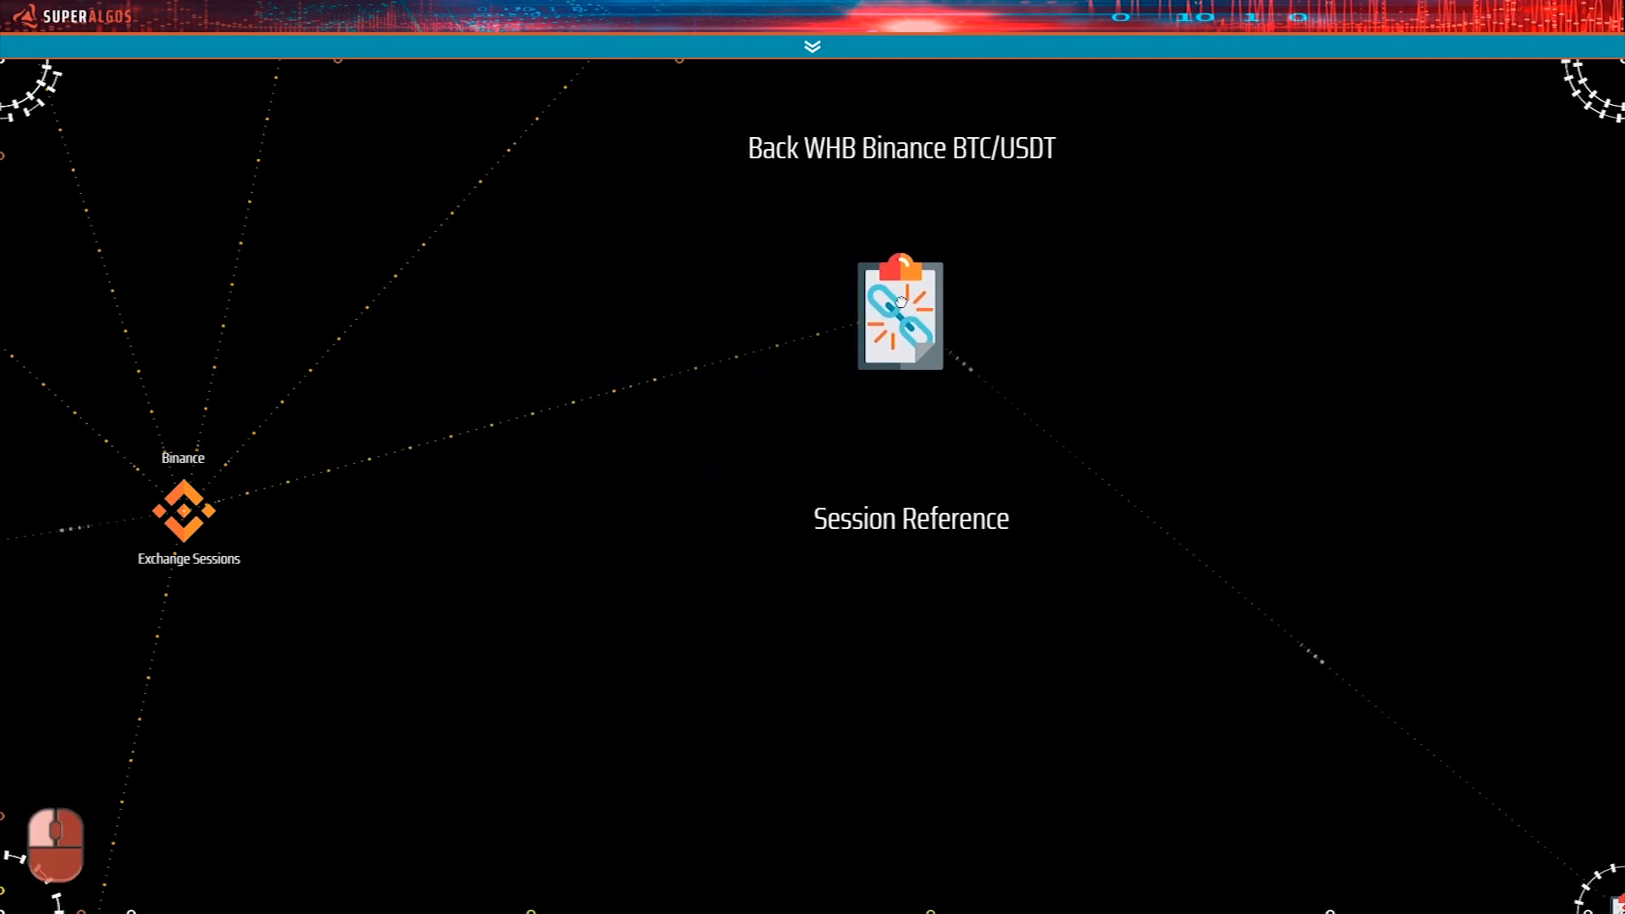
{"action": "key", "text": "ctrl"}
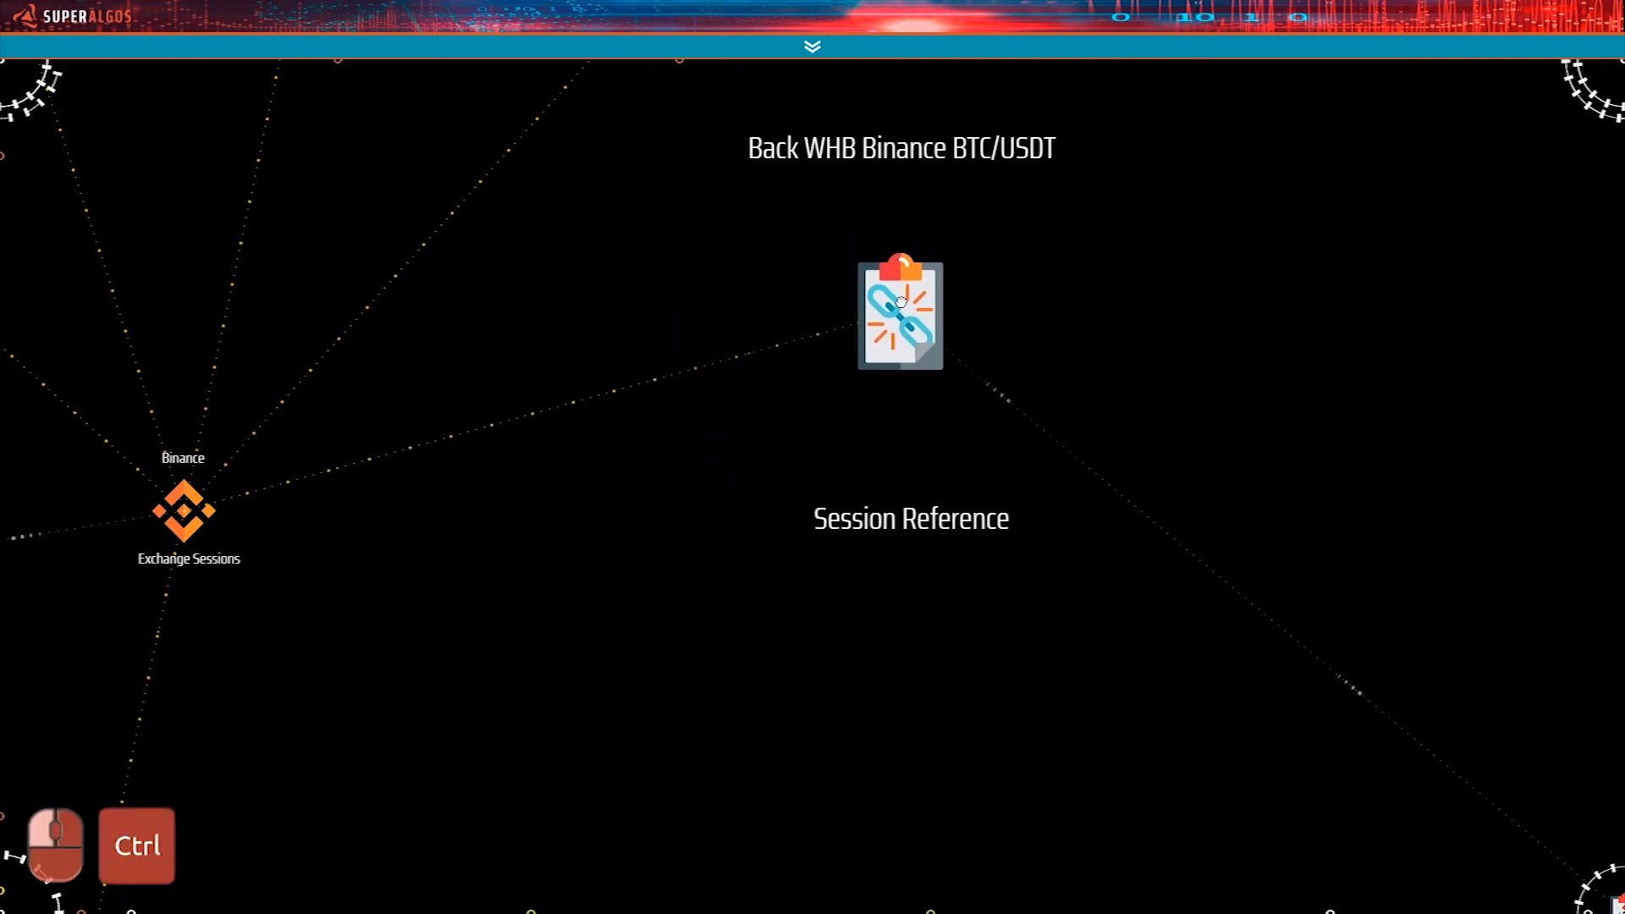
{"action": "left_click_drag", "start_coordinate": [901, 301], "coordinate": [1203, 388]}
{"action": "key", "text": "ctrl+Right"}
{"action": "key", "text": "ctrl+Down"}
{"action": "key", "text": "ctrl+Down"}
{"action": "key", "text": "ctrl+Down"}
{"action": "mouse_move", "coordinate": [1206, 393]}
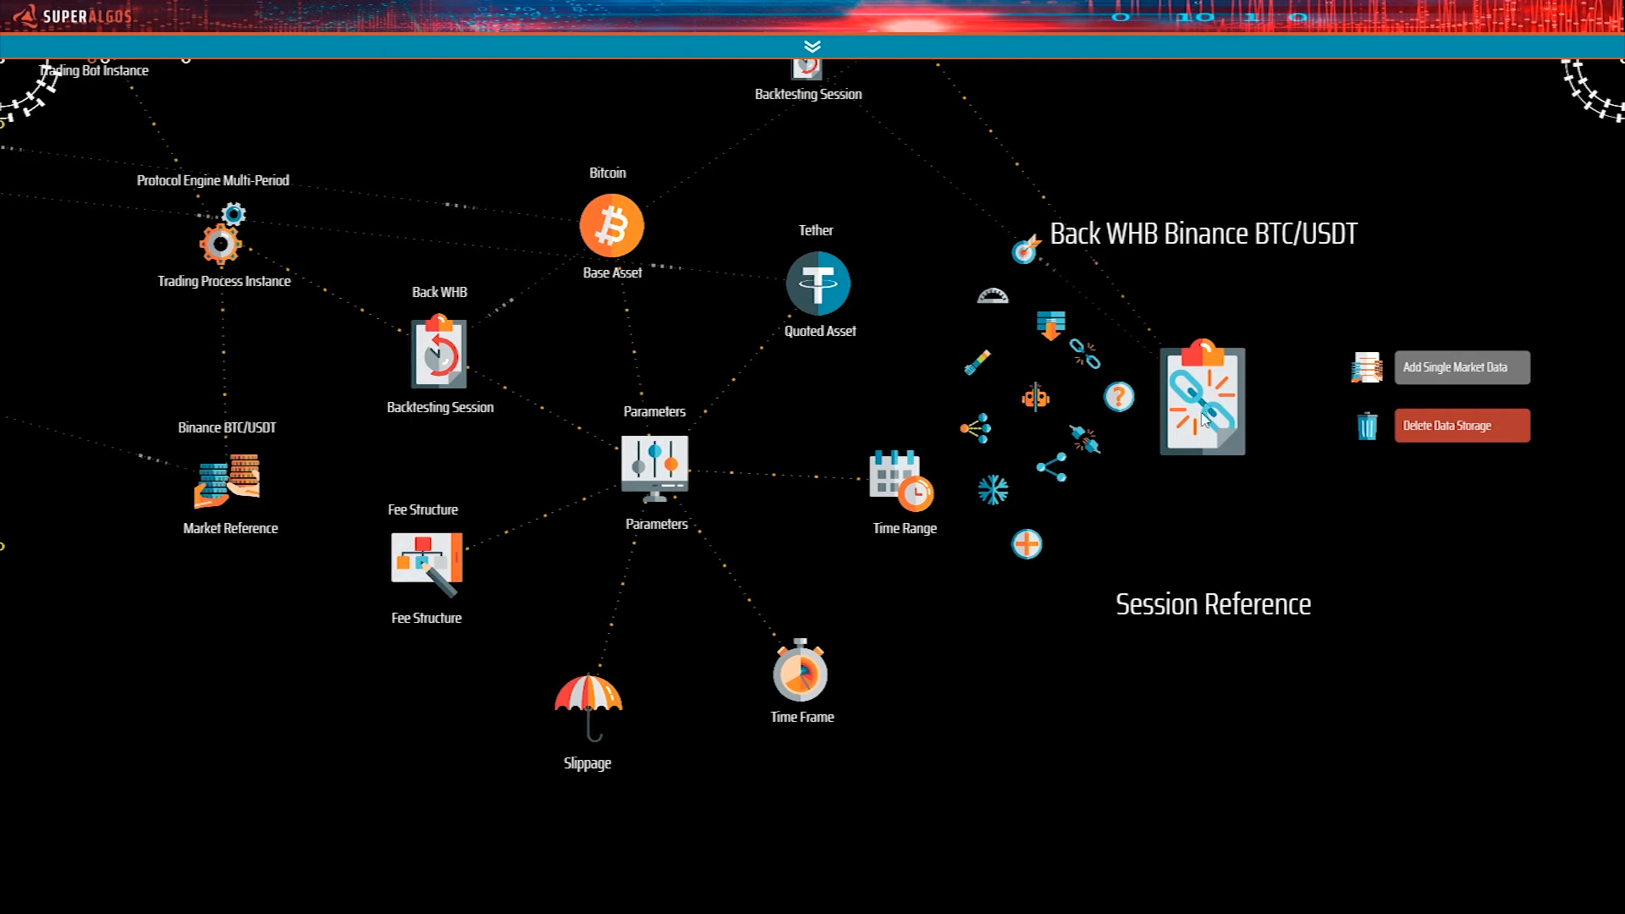
{"action": "left_click", "coordinate": [1091, 450]}
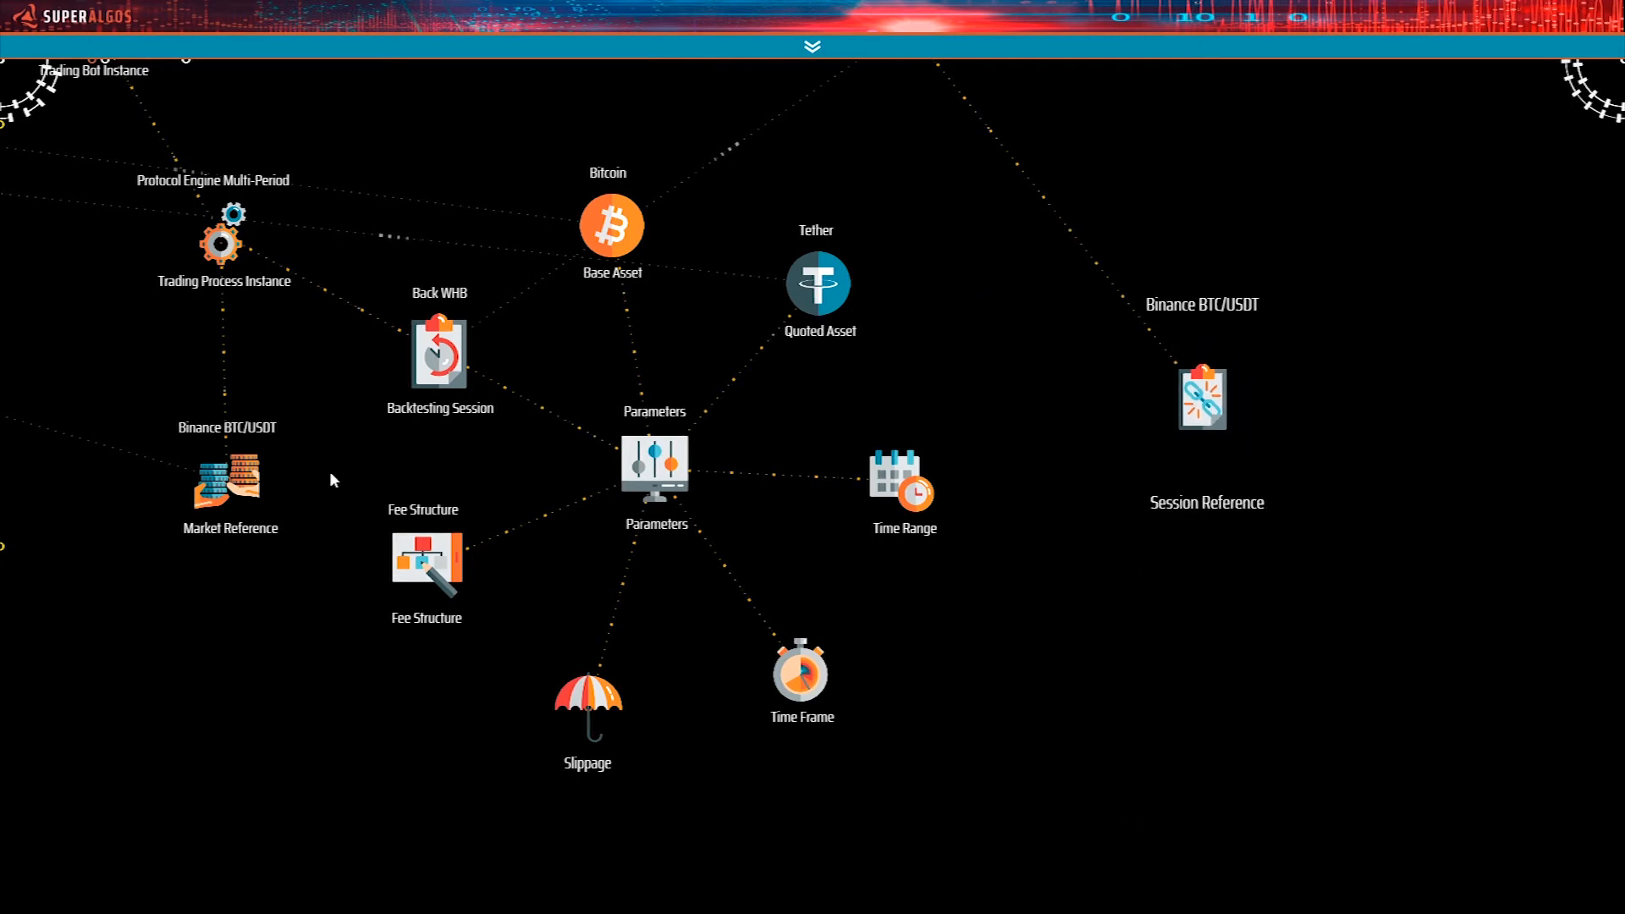
Rename the cloned task's Backtesting Session to "Back My System".
{"action": "left_click_drag", "start_coordinate": [409, 472], "coordinate": [637, 606]}
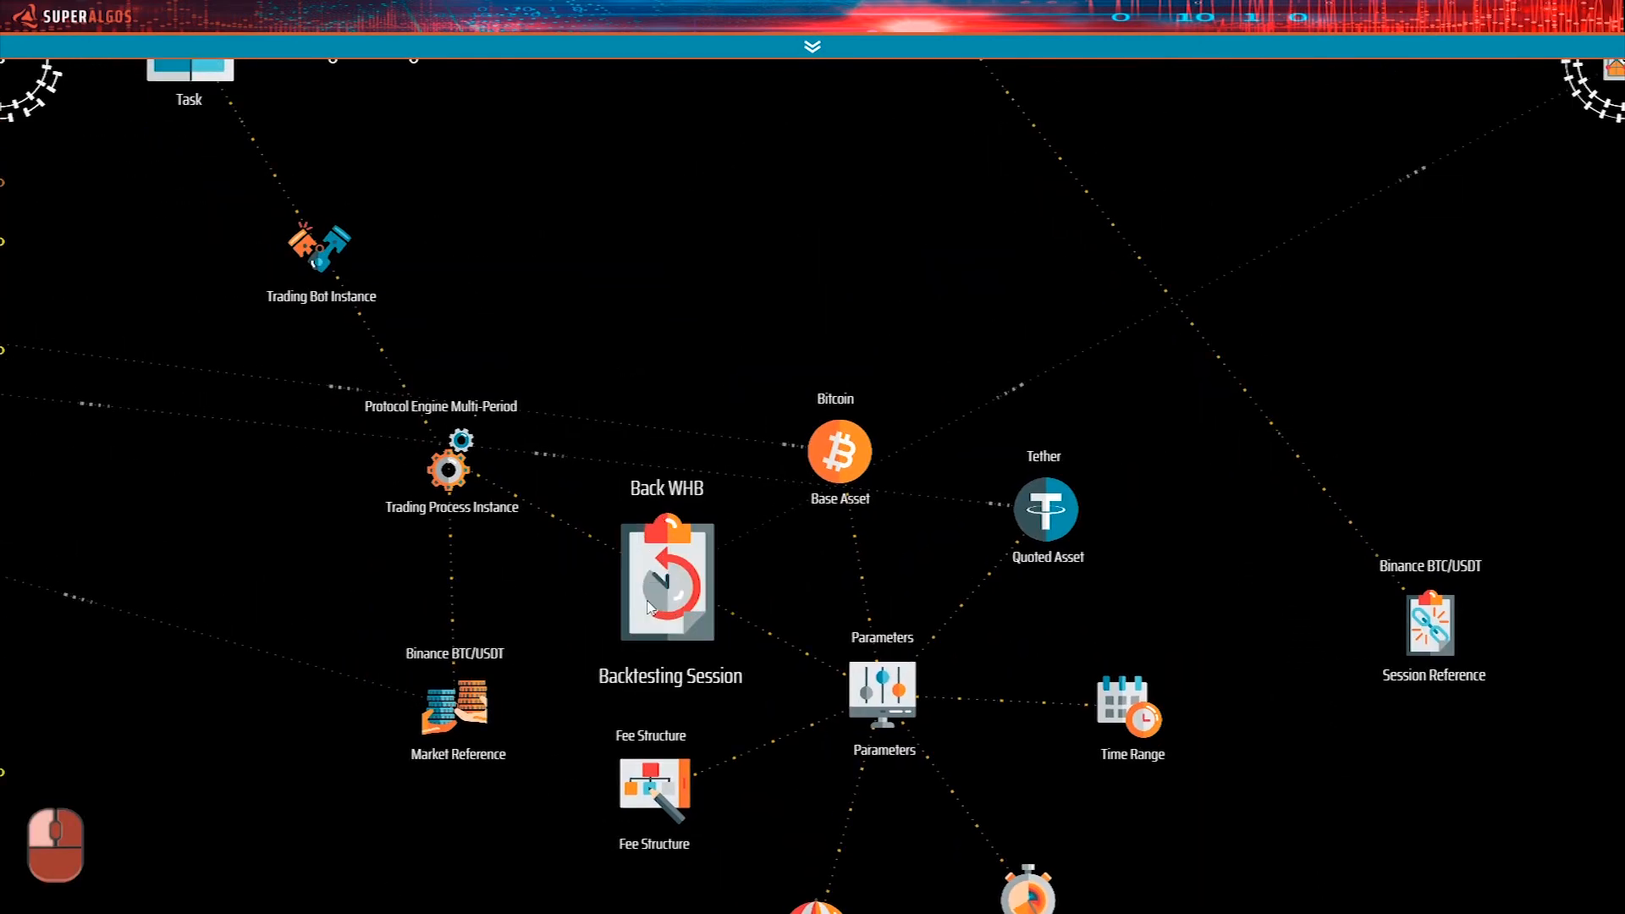
{"action": "mouse_move", "coordinate": [636, 606]}
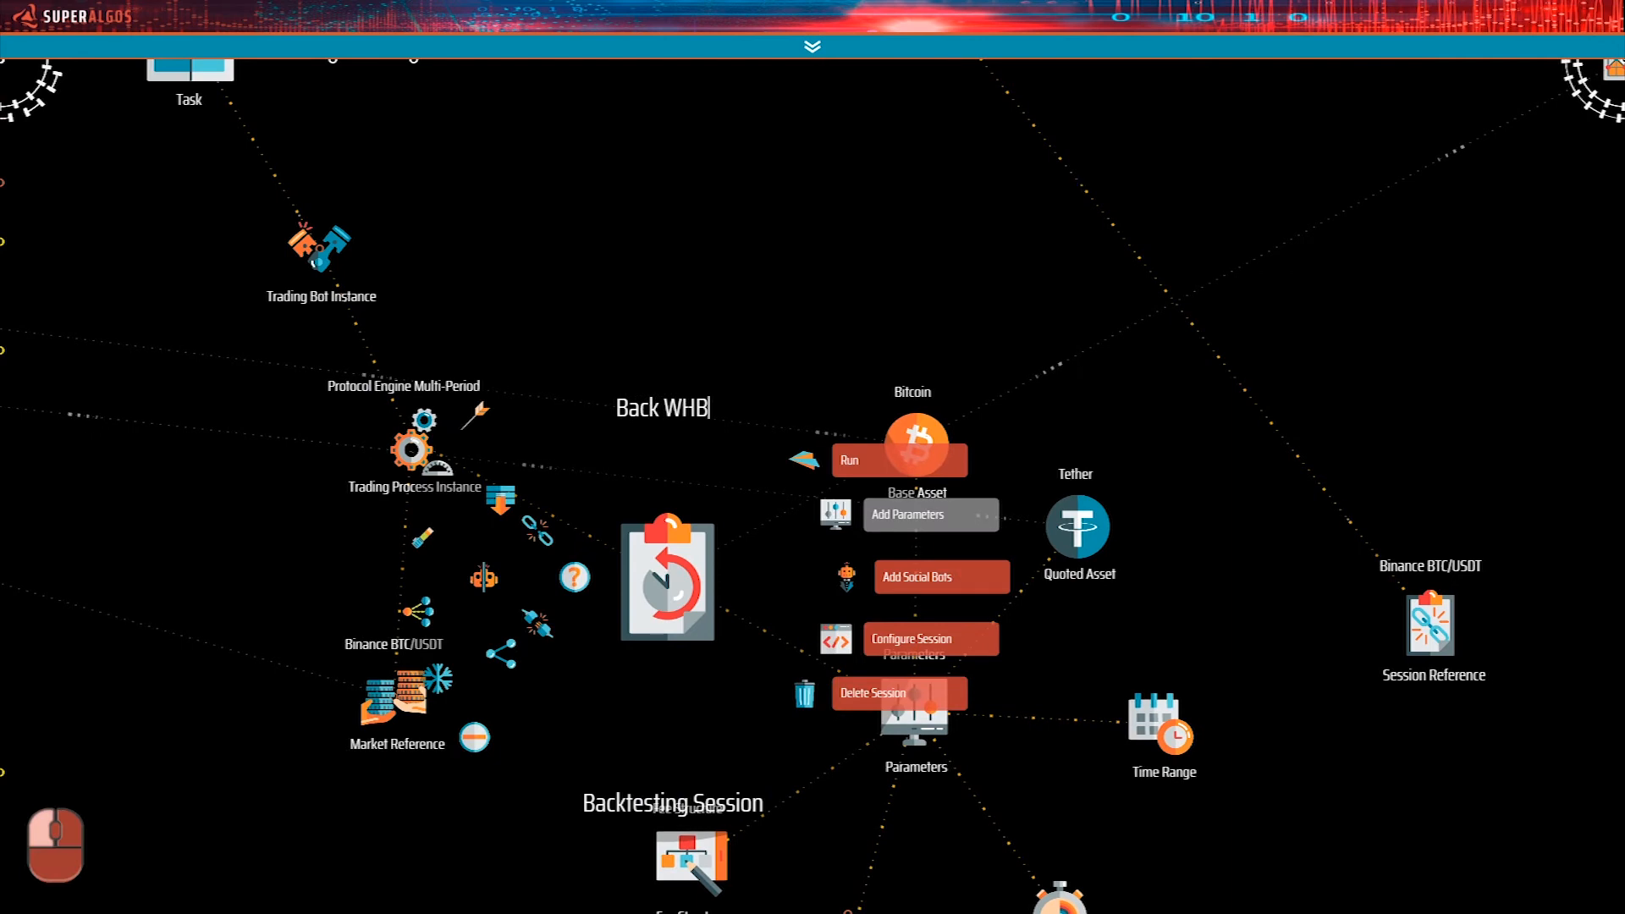
{"action": "type", "text": "My System"}
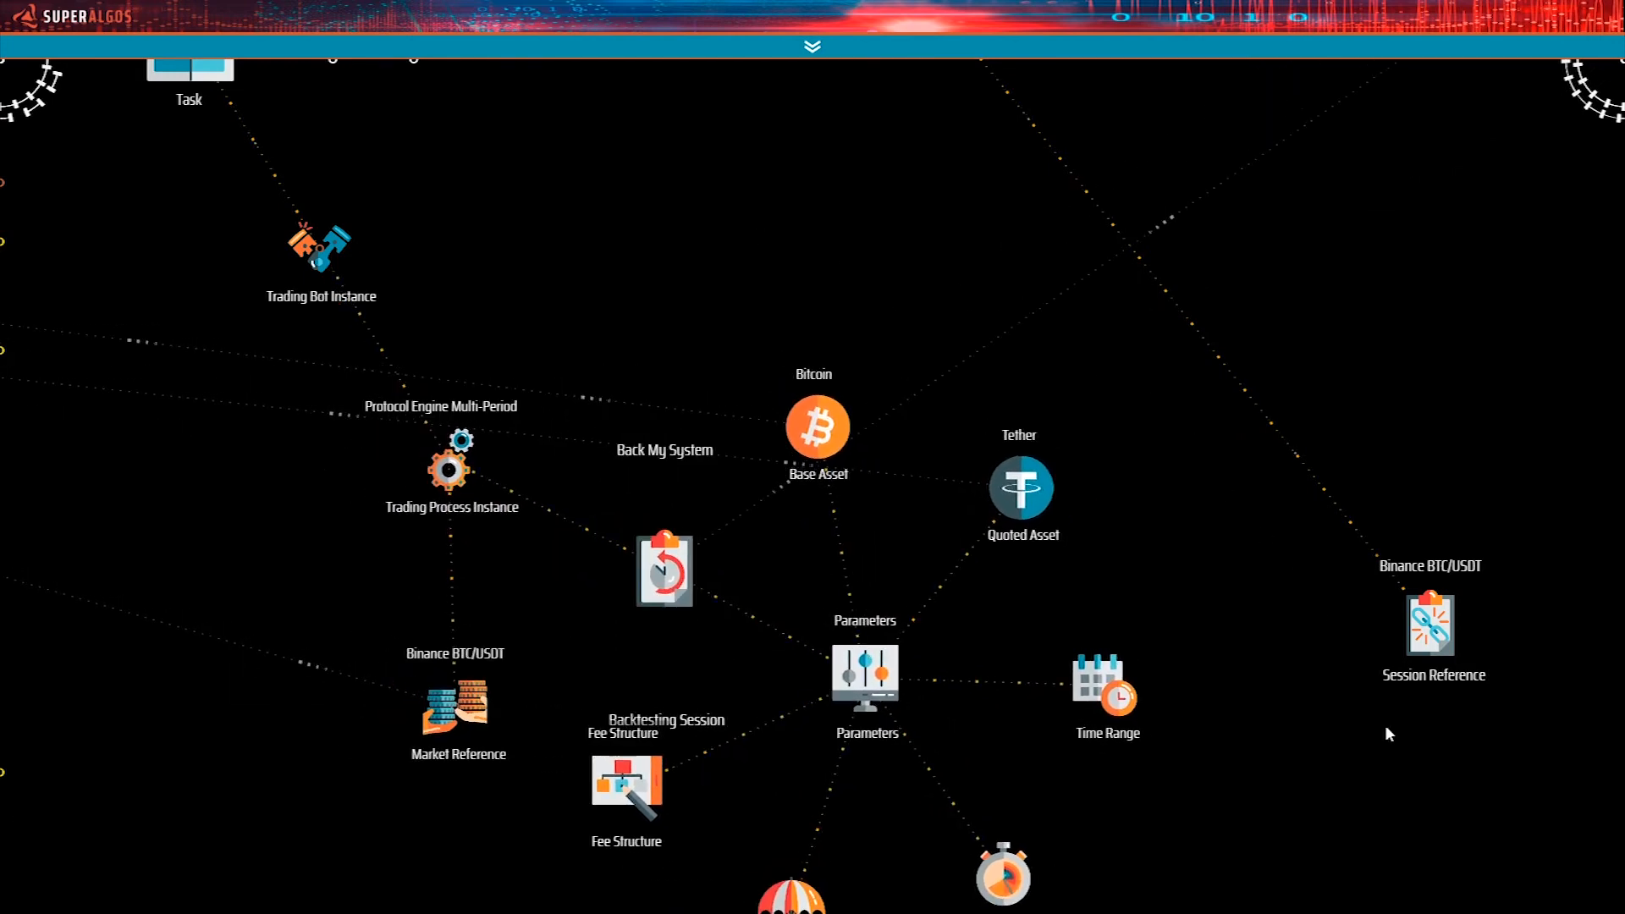
Reference the Back My System Backtesting Session from the cloned Session Reference and unpin the Session Reference.
{"action": "left_click_drag", "start_coordinate": [1429, 622], "coordinate": [745, 315]}
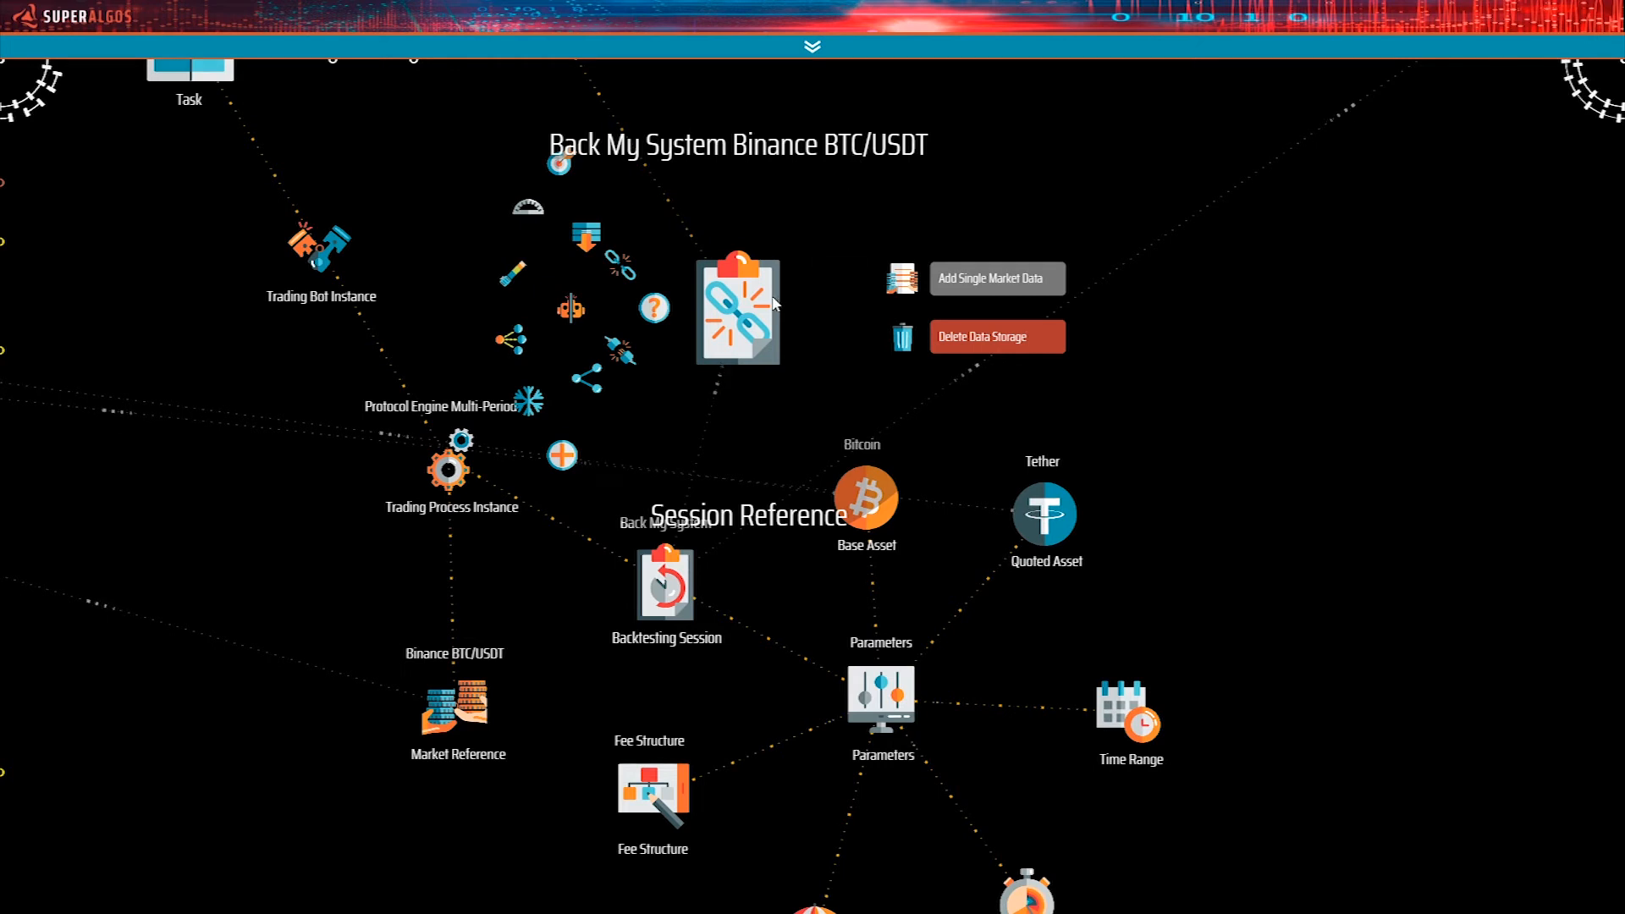
{"action": "left_click", "coordinate": [557, 166]}
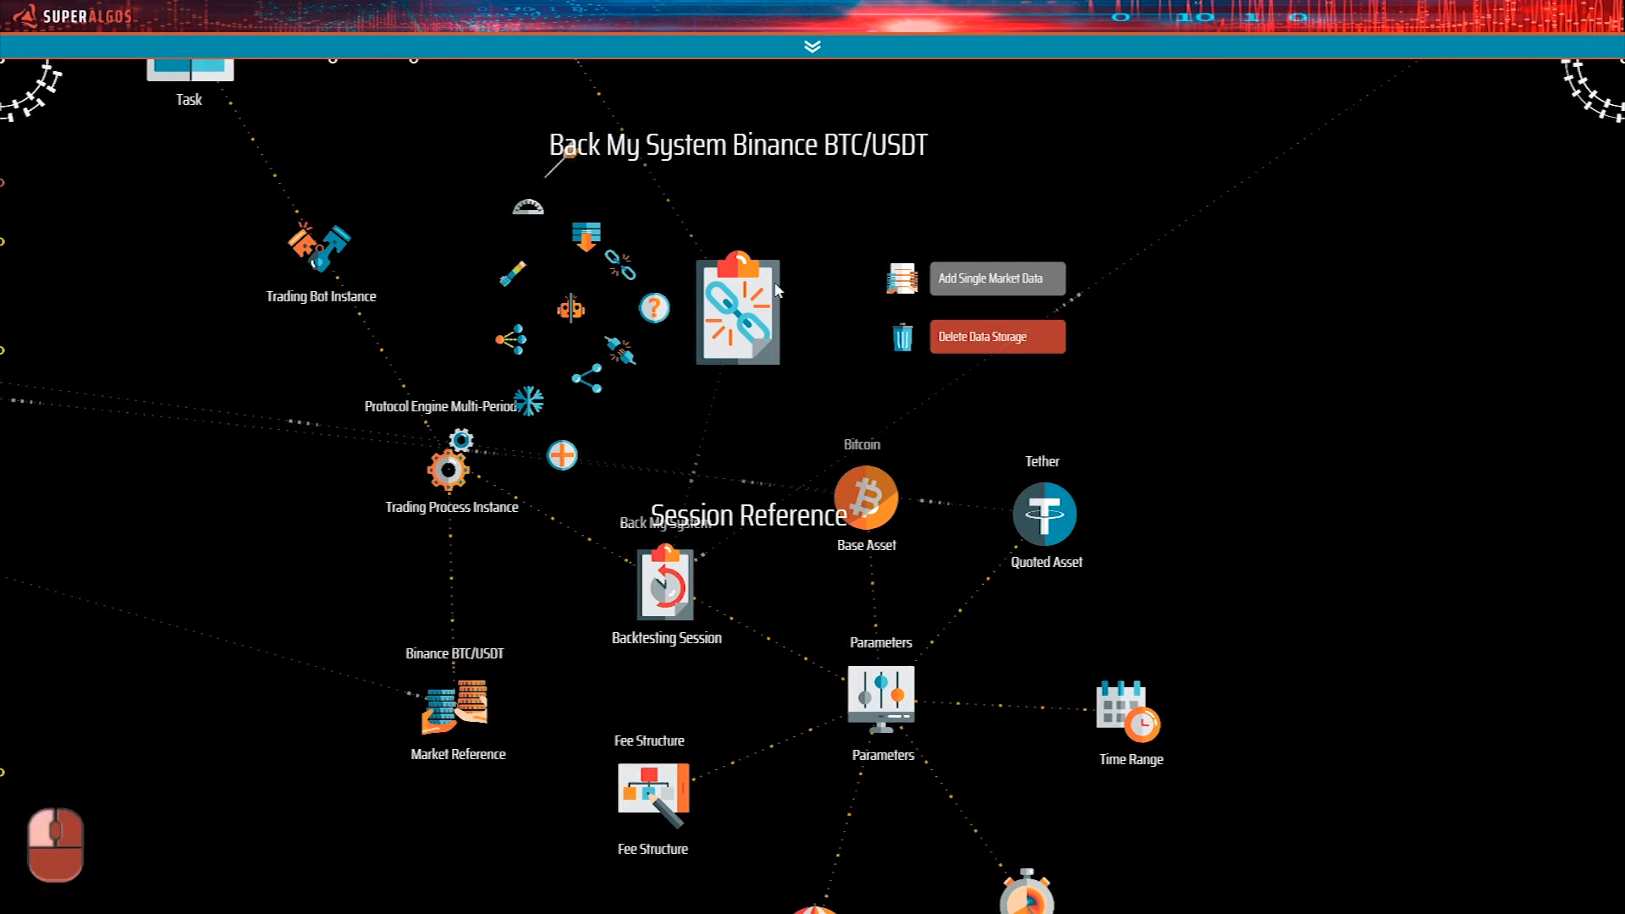
Return to the Back My System Binance BTC/USDT Session Reference in the network and expand it to show its Single Market Data and Data Products.
{"action": "left_click", "coordinate": [684, 281]}
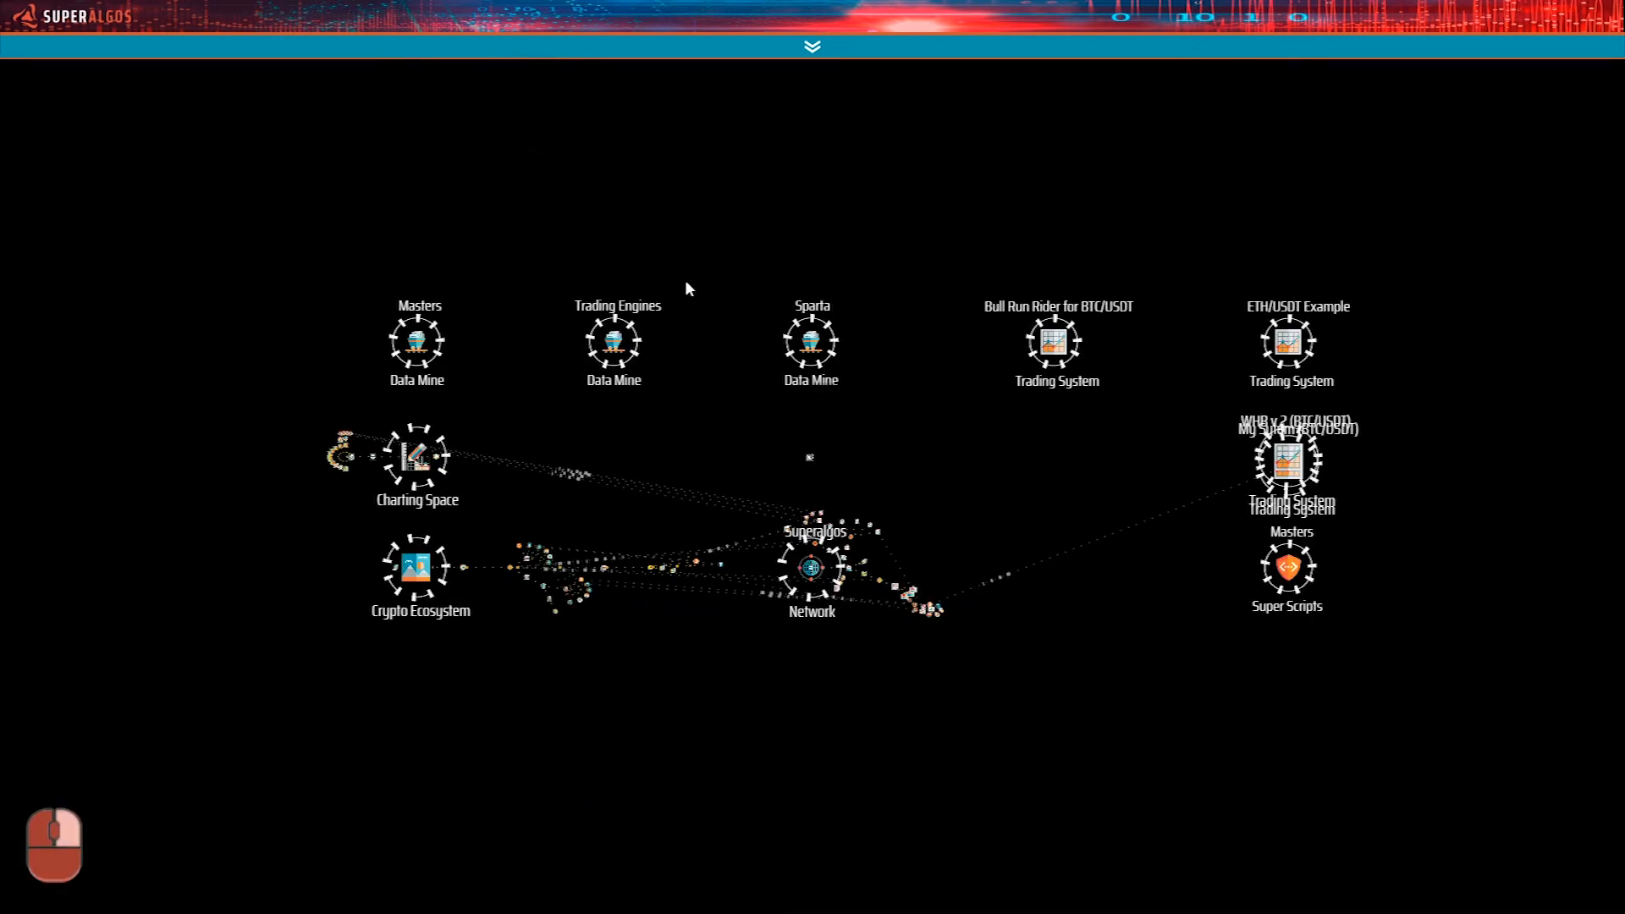
{"action": "left_click", "coordinate": [872, 527]}
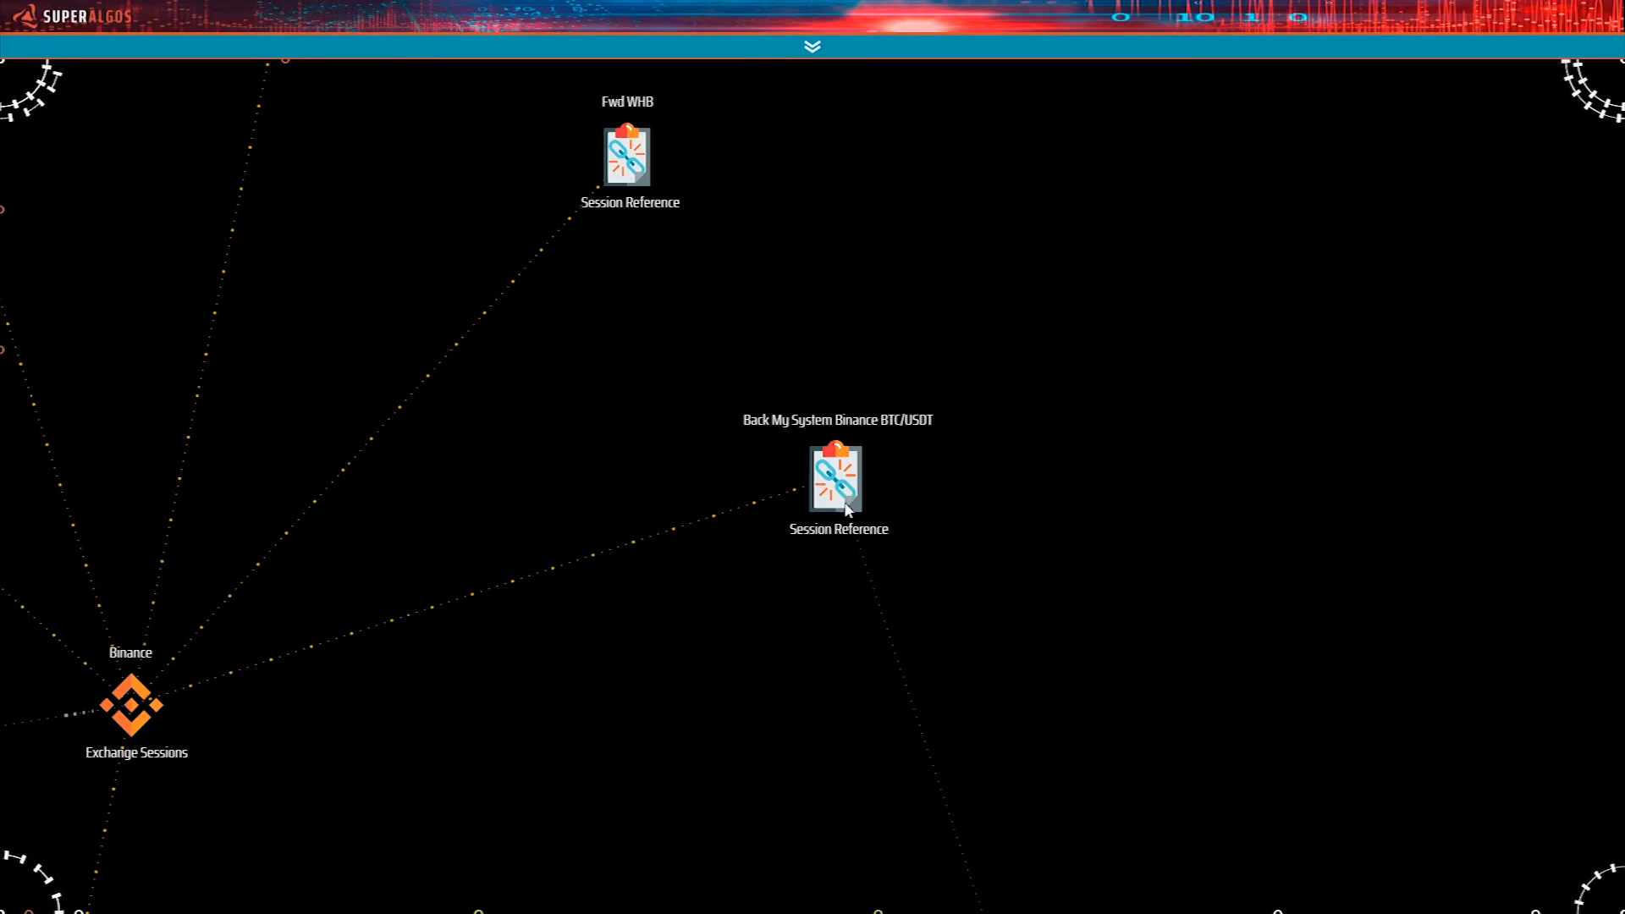
{"action": "mouse_move", "coordinate": [836, 482]}
{"action": "left_click", "coordinate": [662, 628]}
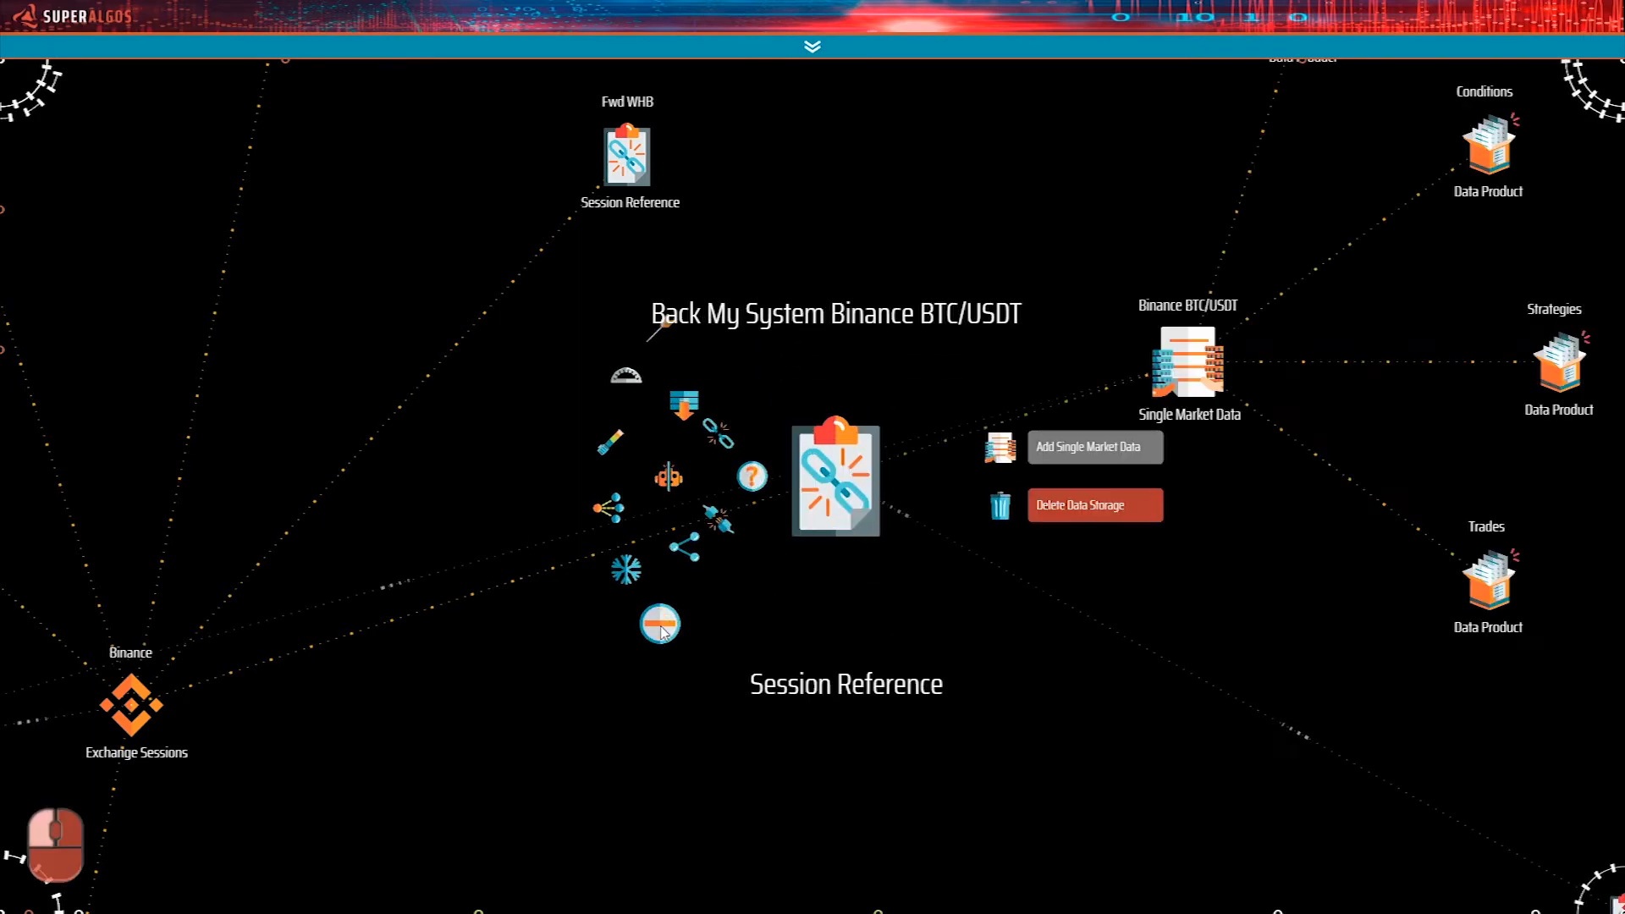
{"action": "left_click_drag", "start_coordinate": [1120, 640], "coordinate": [886, 758]}
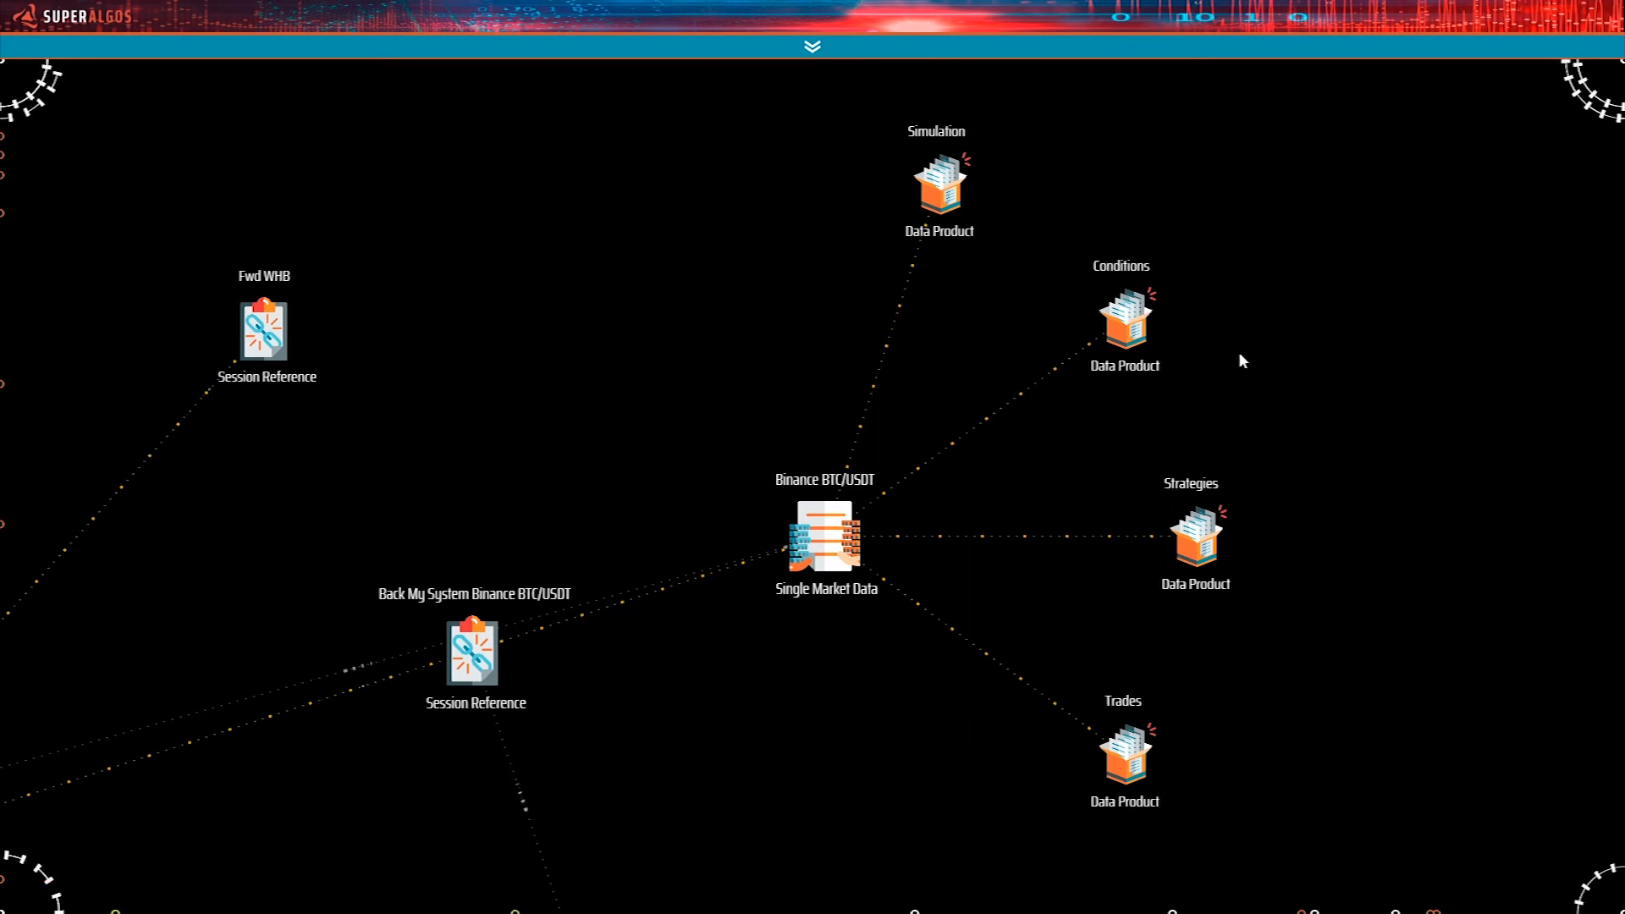
{"action": "left_click_drag", "start_coordinate": [1030, 163], "coordinate": [1075, 199]}
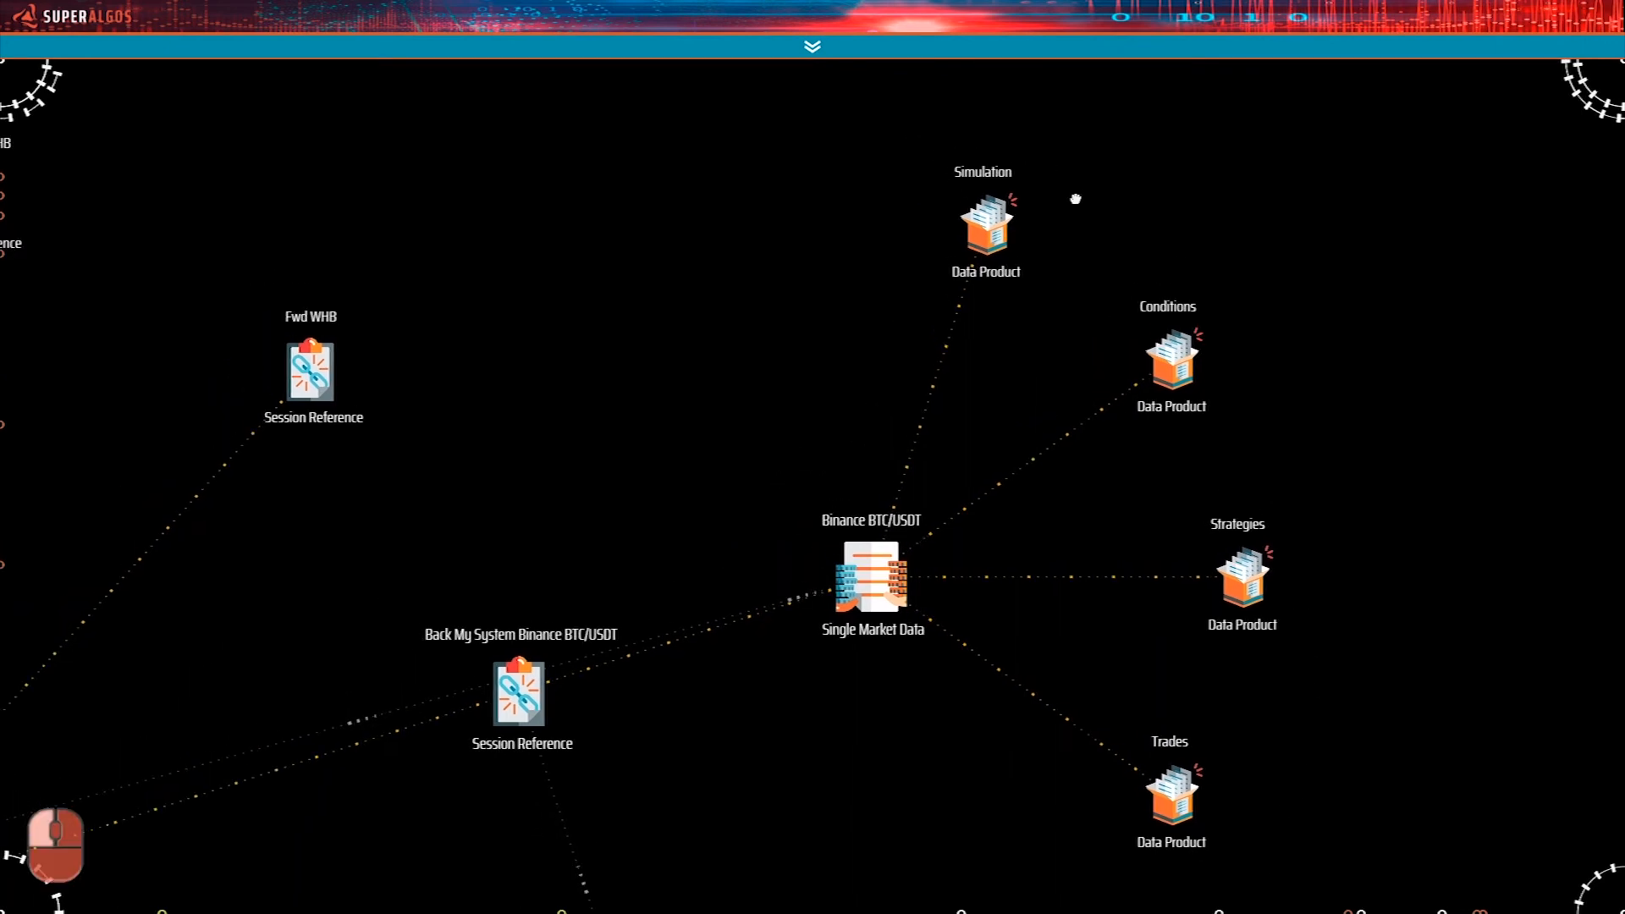
{"action": "left_click_drag", "start_coordinate": [1075, 196], "coordinate": [1088, 242]}
Go to the Charting Space and find the Backtesting Timeline Chart under the Binance BTC/USDT Time Machine.
{"action": "scroll", "coordinate": [789, 518], "scroll_direction": "down", "scroll_amount": 5}
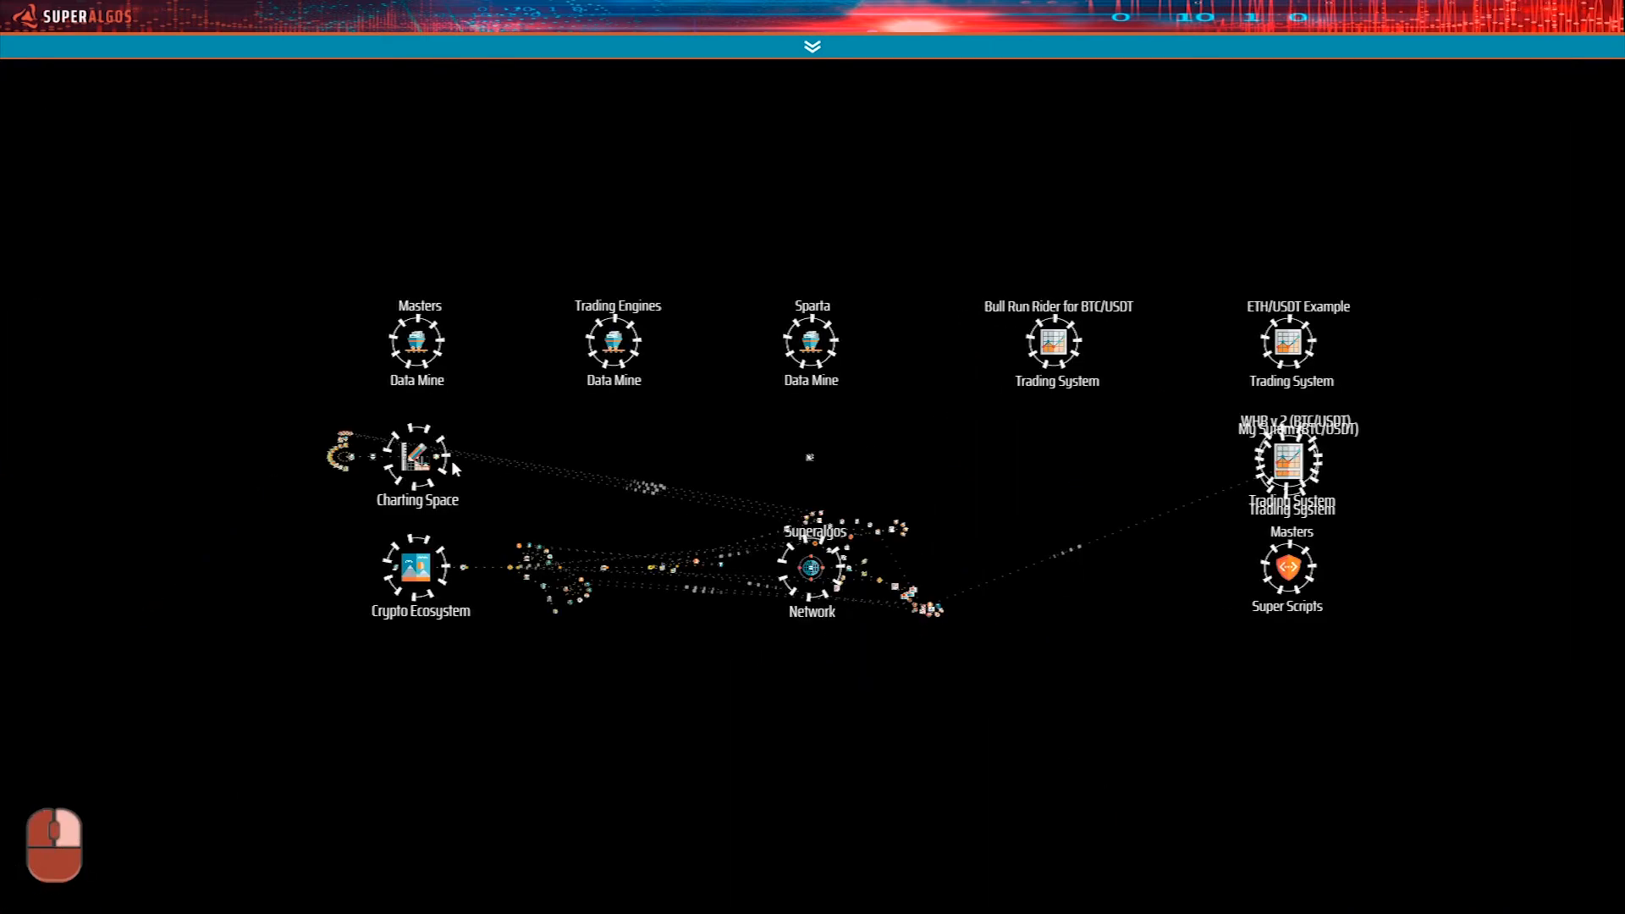
{"action": "left_click", "coordinate": [415, 464]}
{"action": "left_click_drag", "start_coordinate": [379, 549], "coordinate": [1320, 537]}
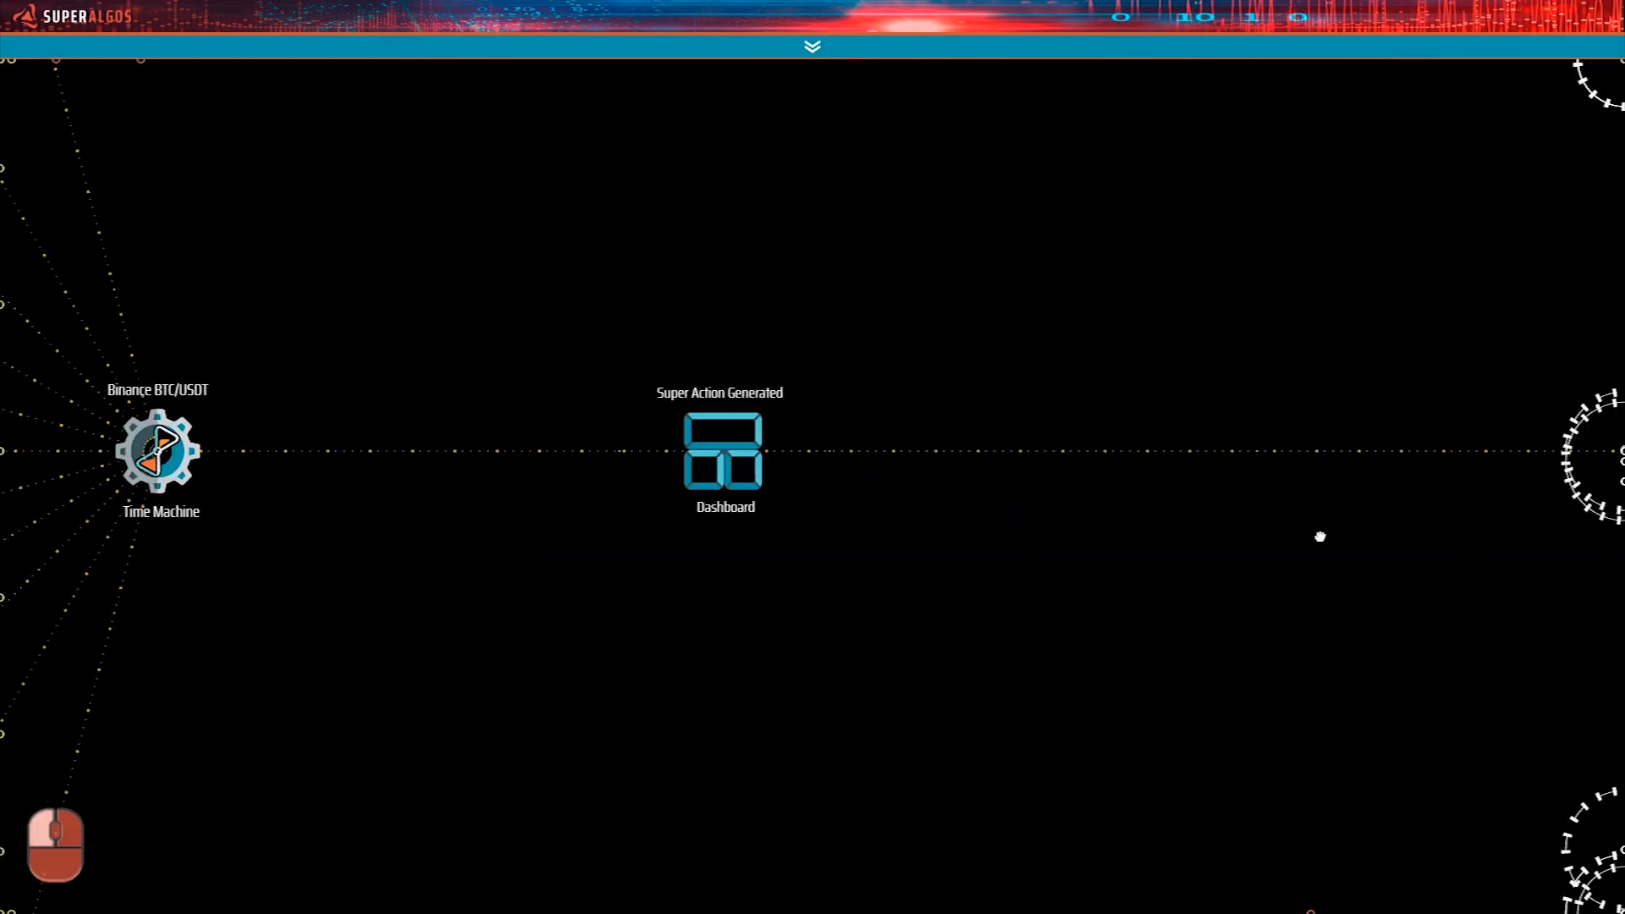
{"action": "left_click_drag", "start_coordinate": [473, 616], "coordinate": [1211, 711]}
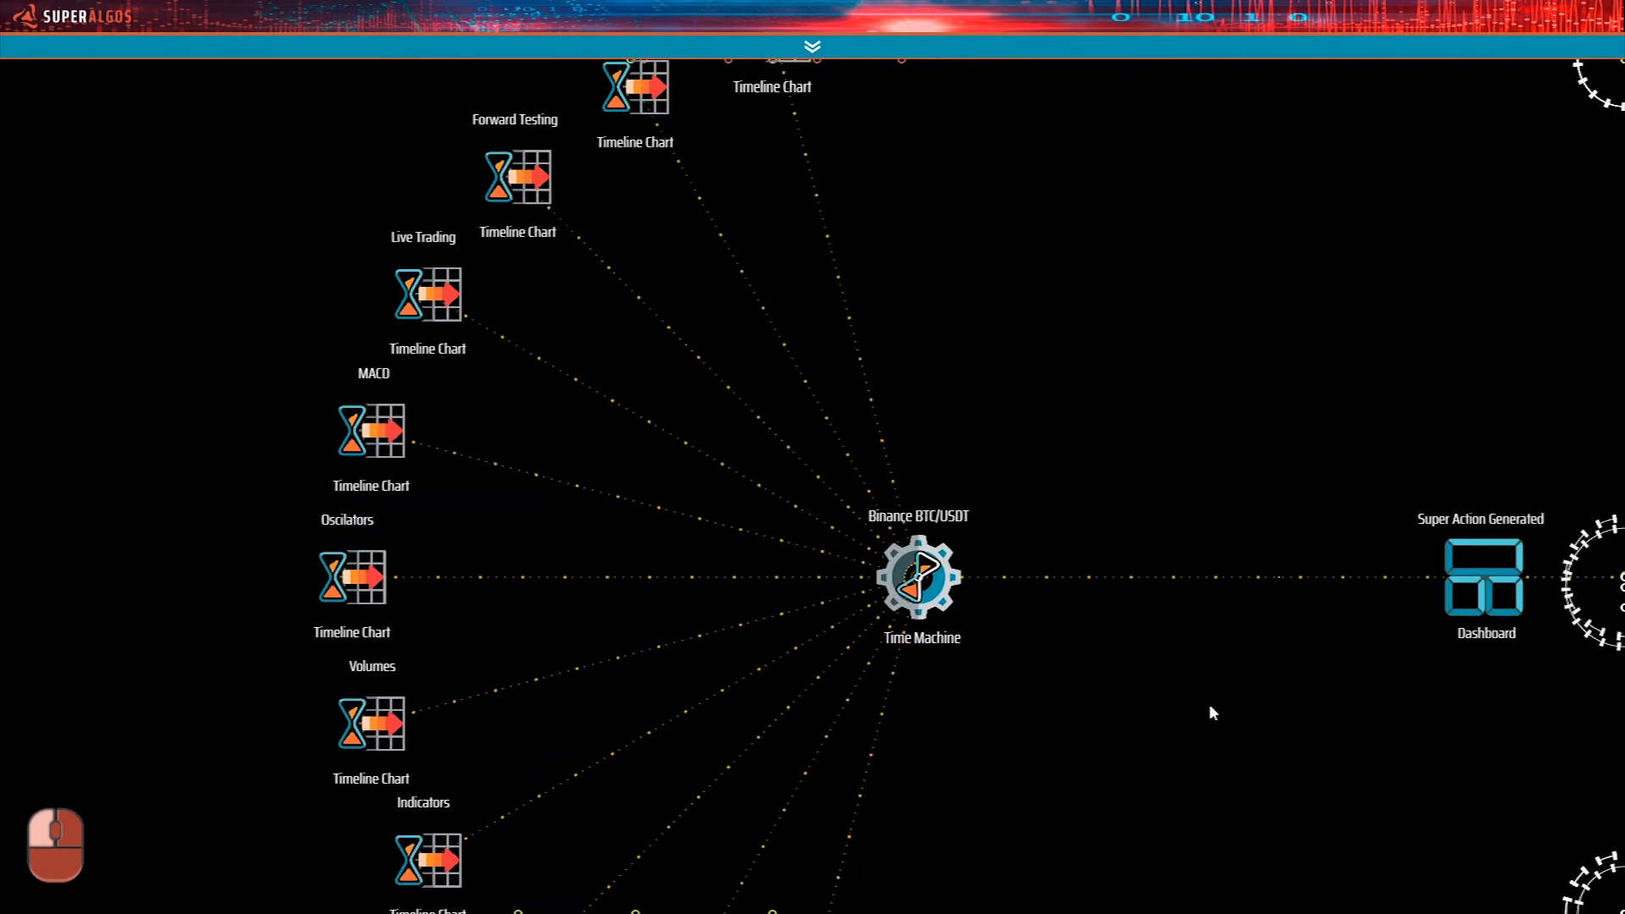
{"action": "left_click_drag", "start_coordinate": [1169, 410], "coordinate": [1054, 623]}
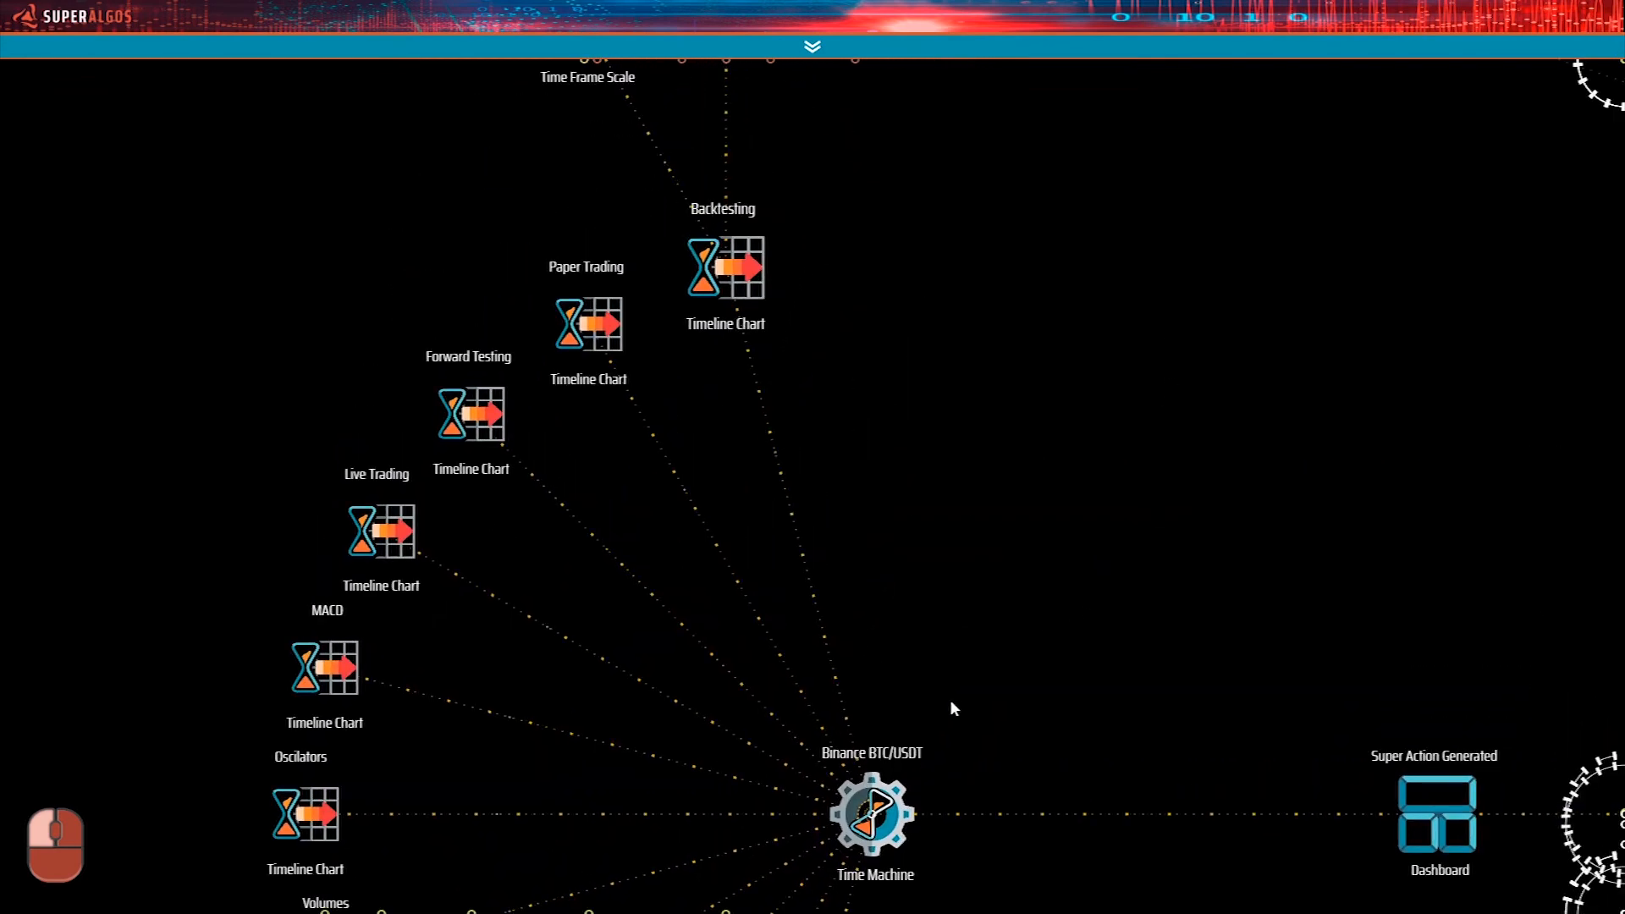
{"action": "left_click_drag", "start_coordinate": [937, 528], "coordinate": [860, 562]}
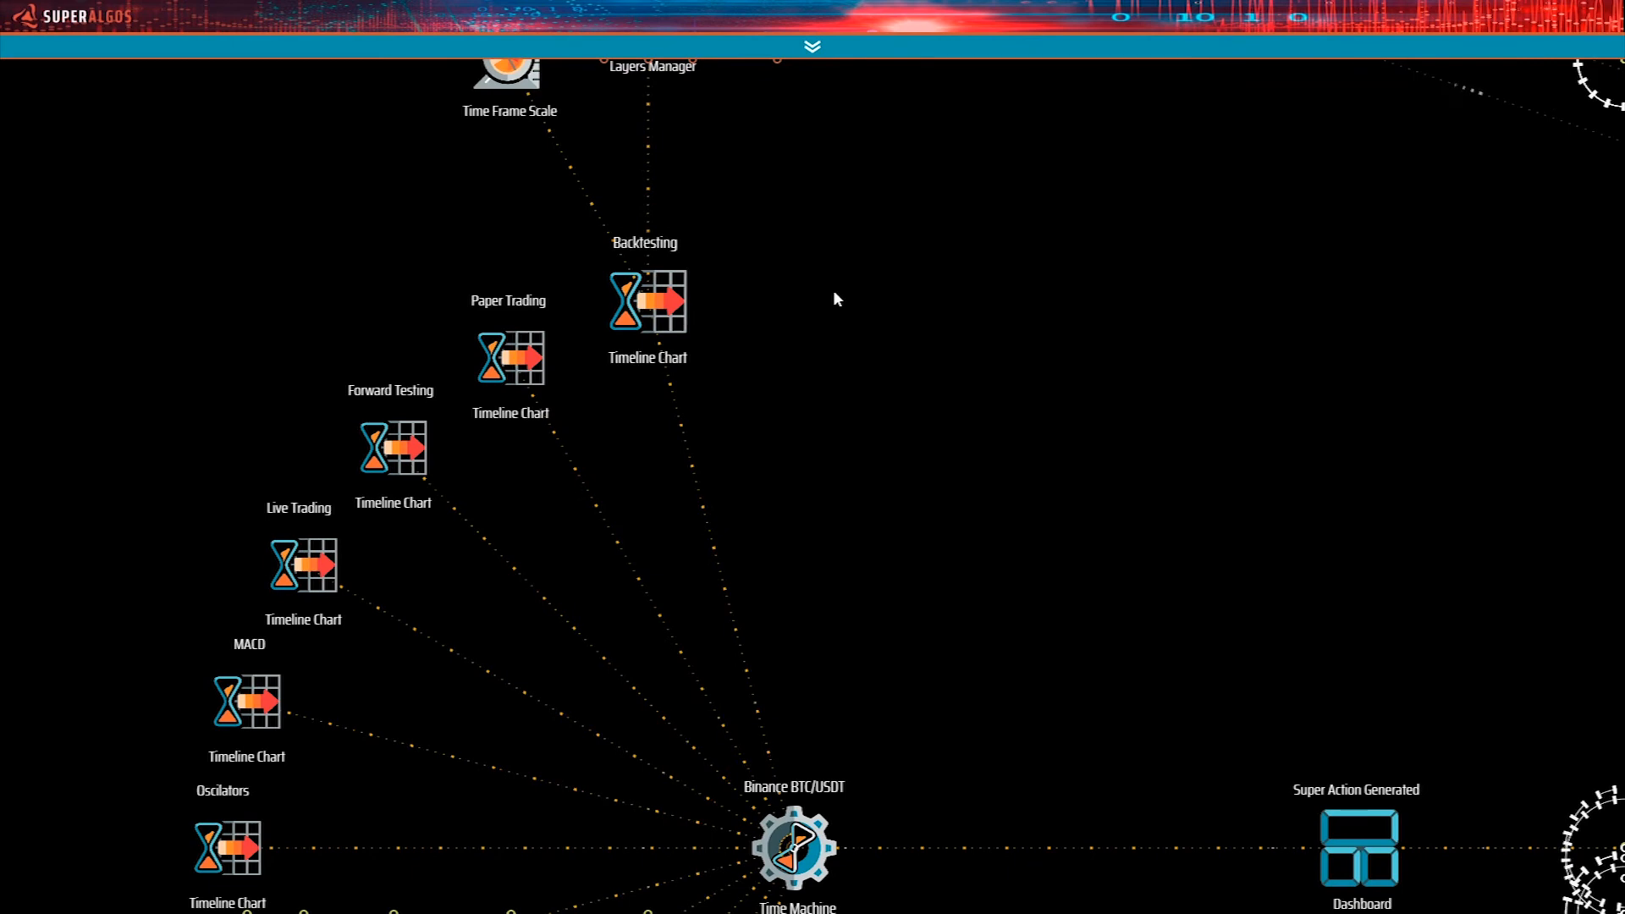
{"action": "left_click_drag", "start_coordinate": [842, 373], "coordinate": [902, 352]}
Clone the Backtesting Timeline Chart and attach the clone to the Binance BTC/USDT Time Machine.
{"action": "mouse_move", "coordinate": [690, 281]}
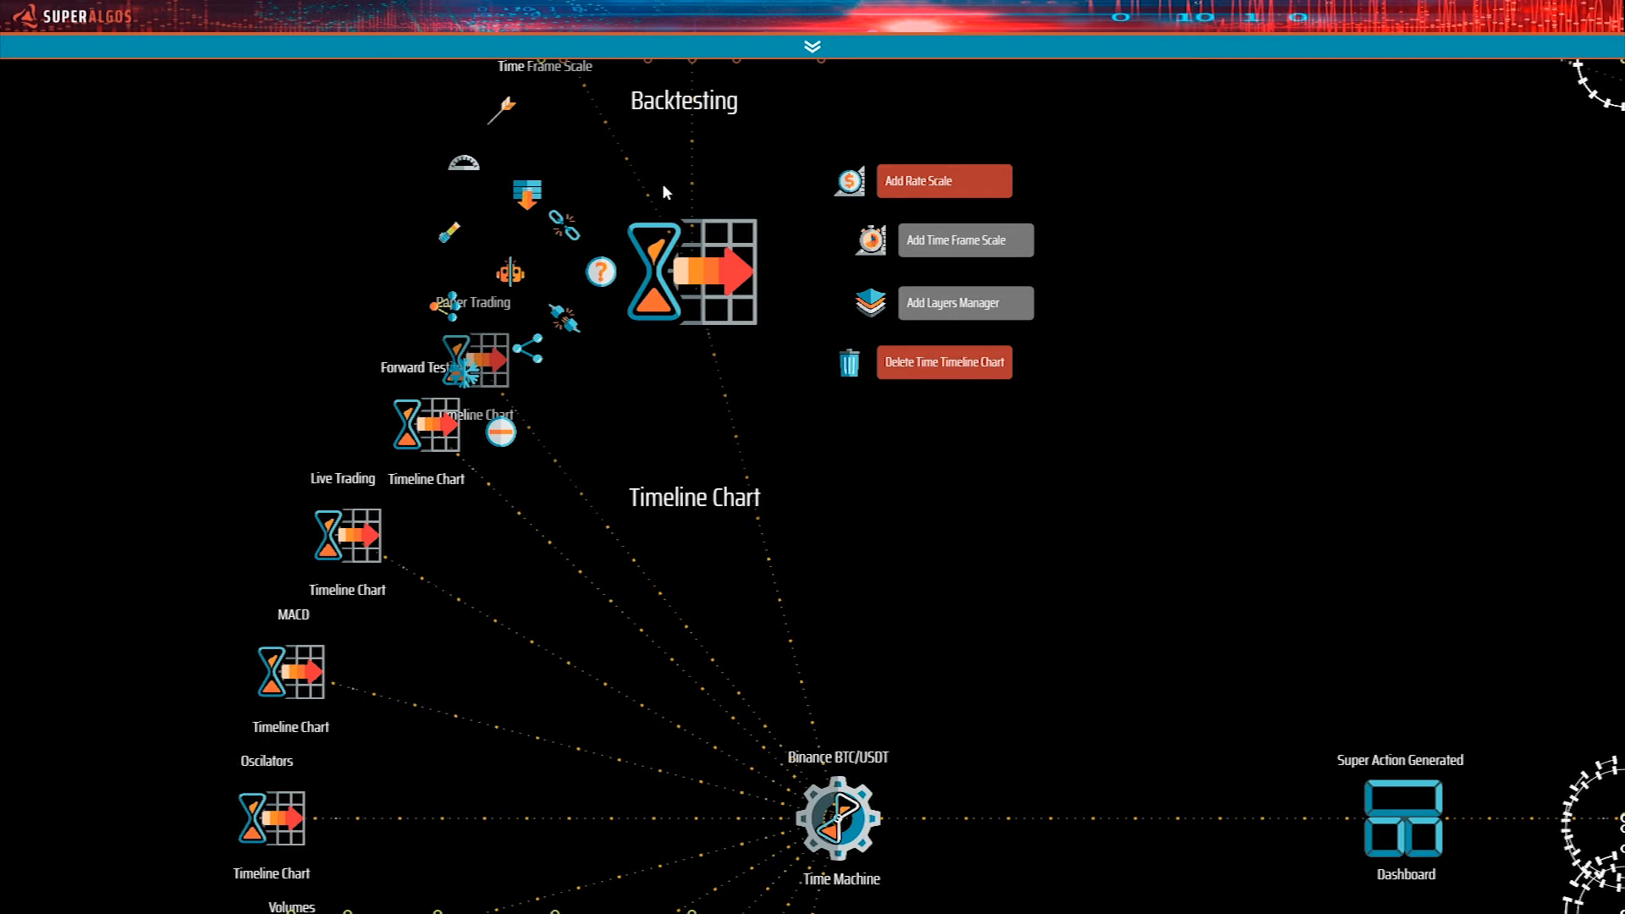
{"action": "left_click", "coordinate": [513, 281]}
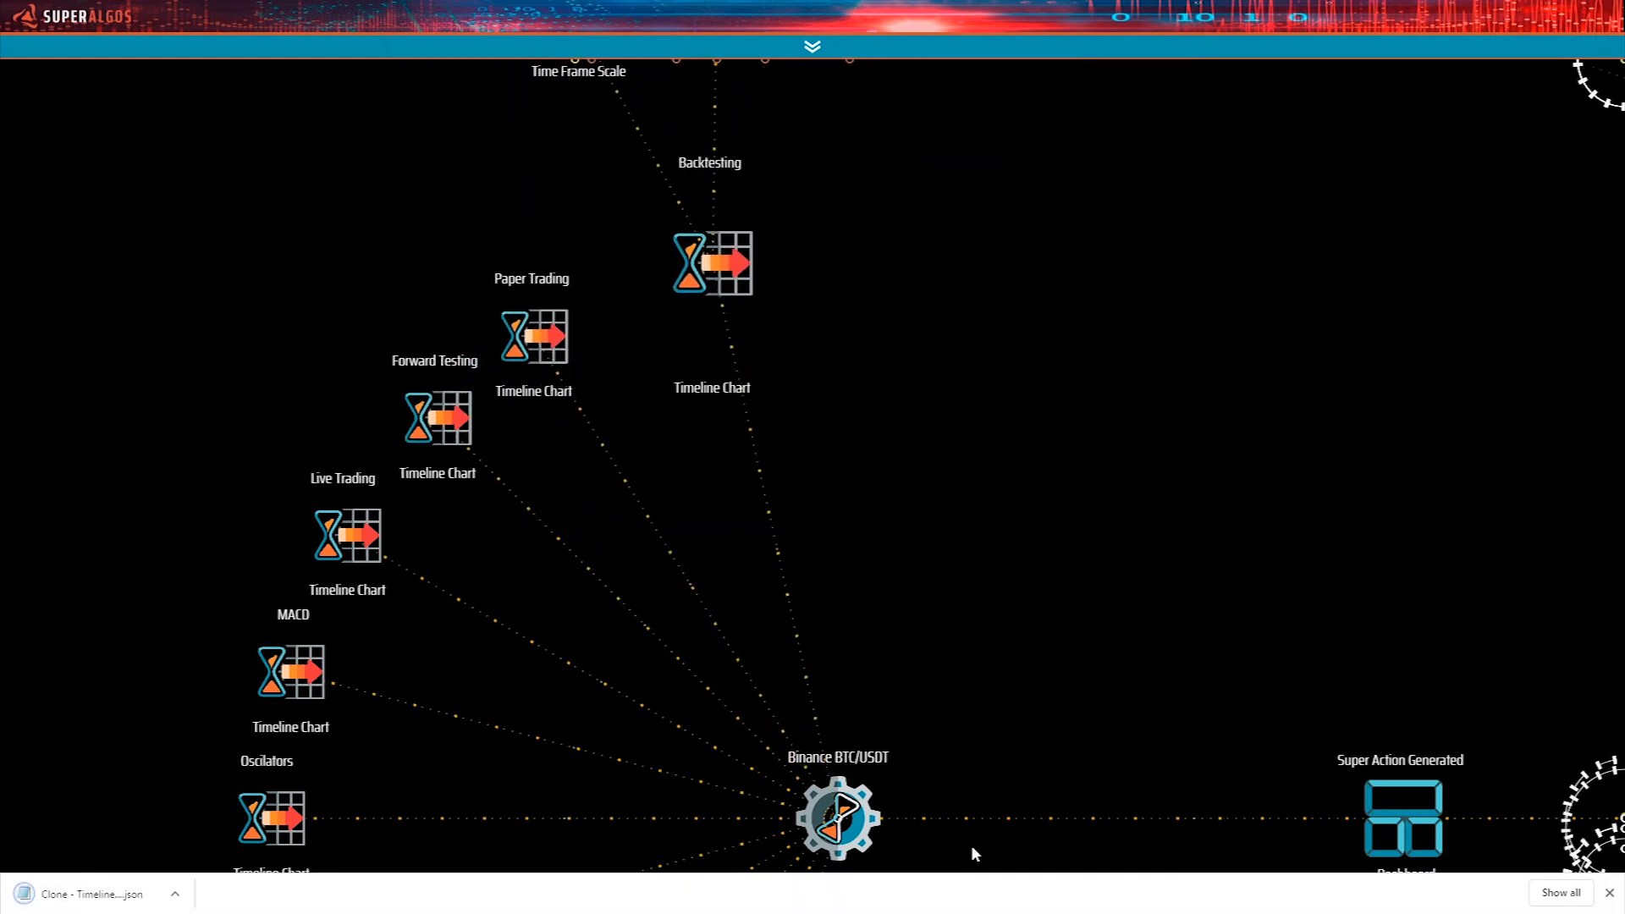
{"action": "mouse_move", "coordinate": [133, 910]}
{"action": "left_mouse_down"}
{"action": "mouse_move", "coordinate": [968, 555]}
{"action": "mouse_move", "coordinate": [1057, 460]}
{"action": "left_mouse_up"}
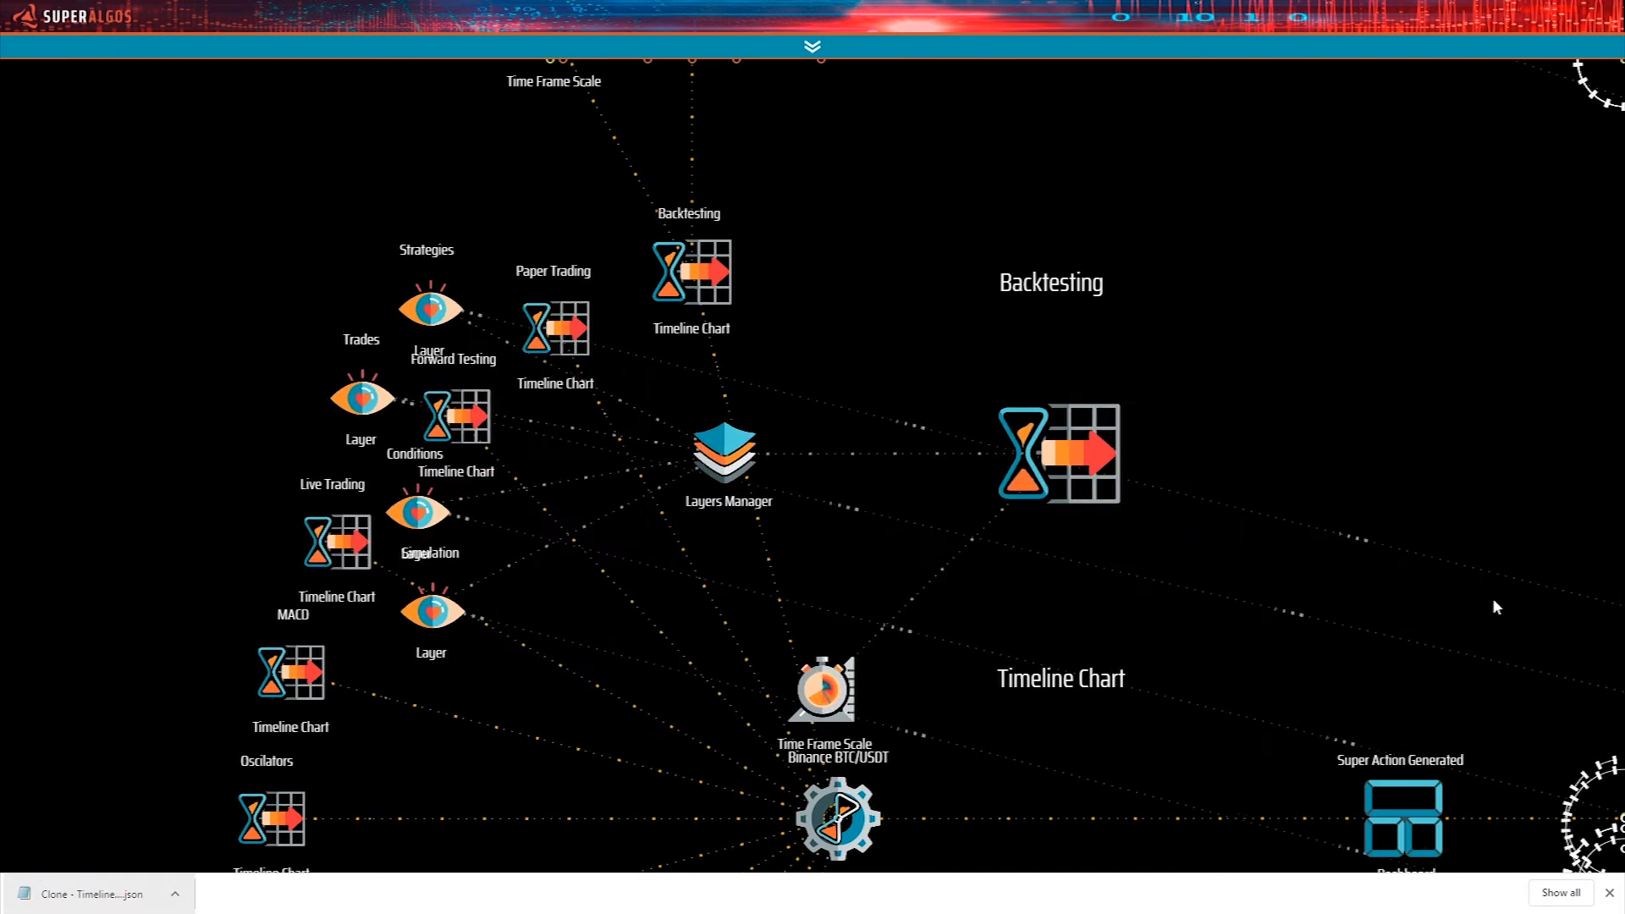
{"action": "mouse_move", "coordinate": [1048, 486]}
{"action": "left_click_drag", "start_coordinate": [1048, 487], "coordinate": [1020, 538]}
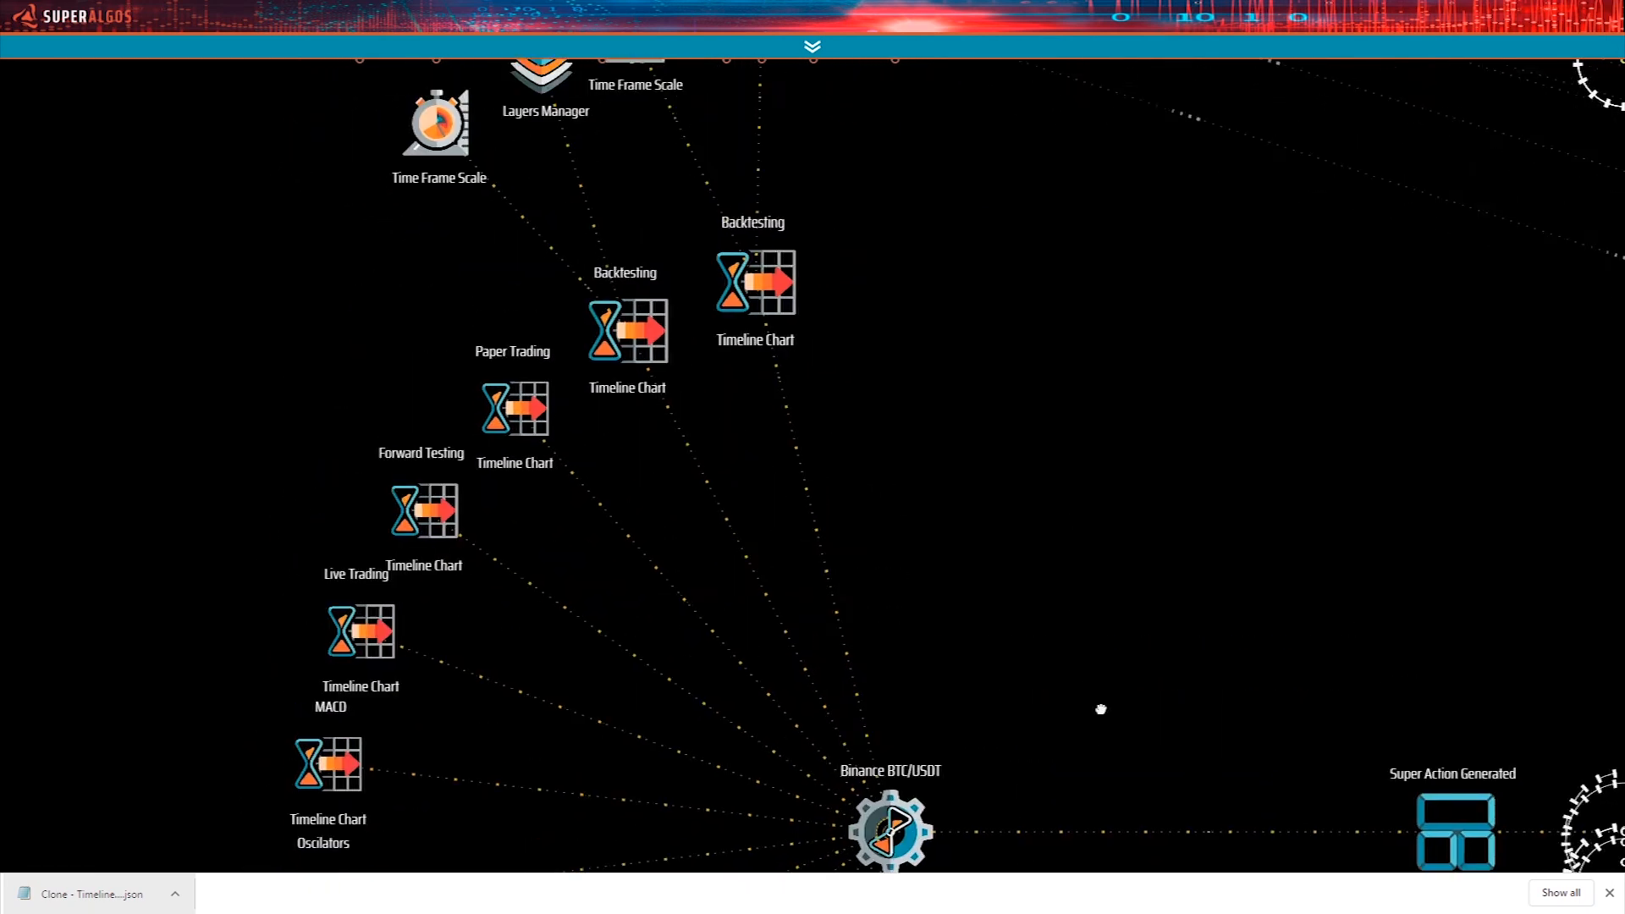
{"action": "left_click_drag", "start_coordinate": [988, 364], "coordinate": [1027, 708]}
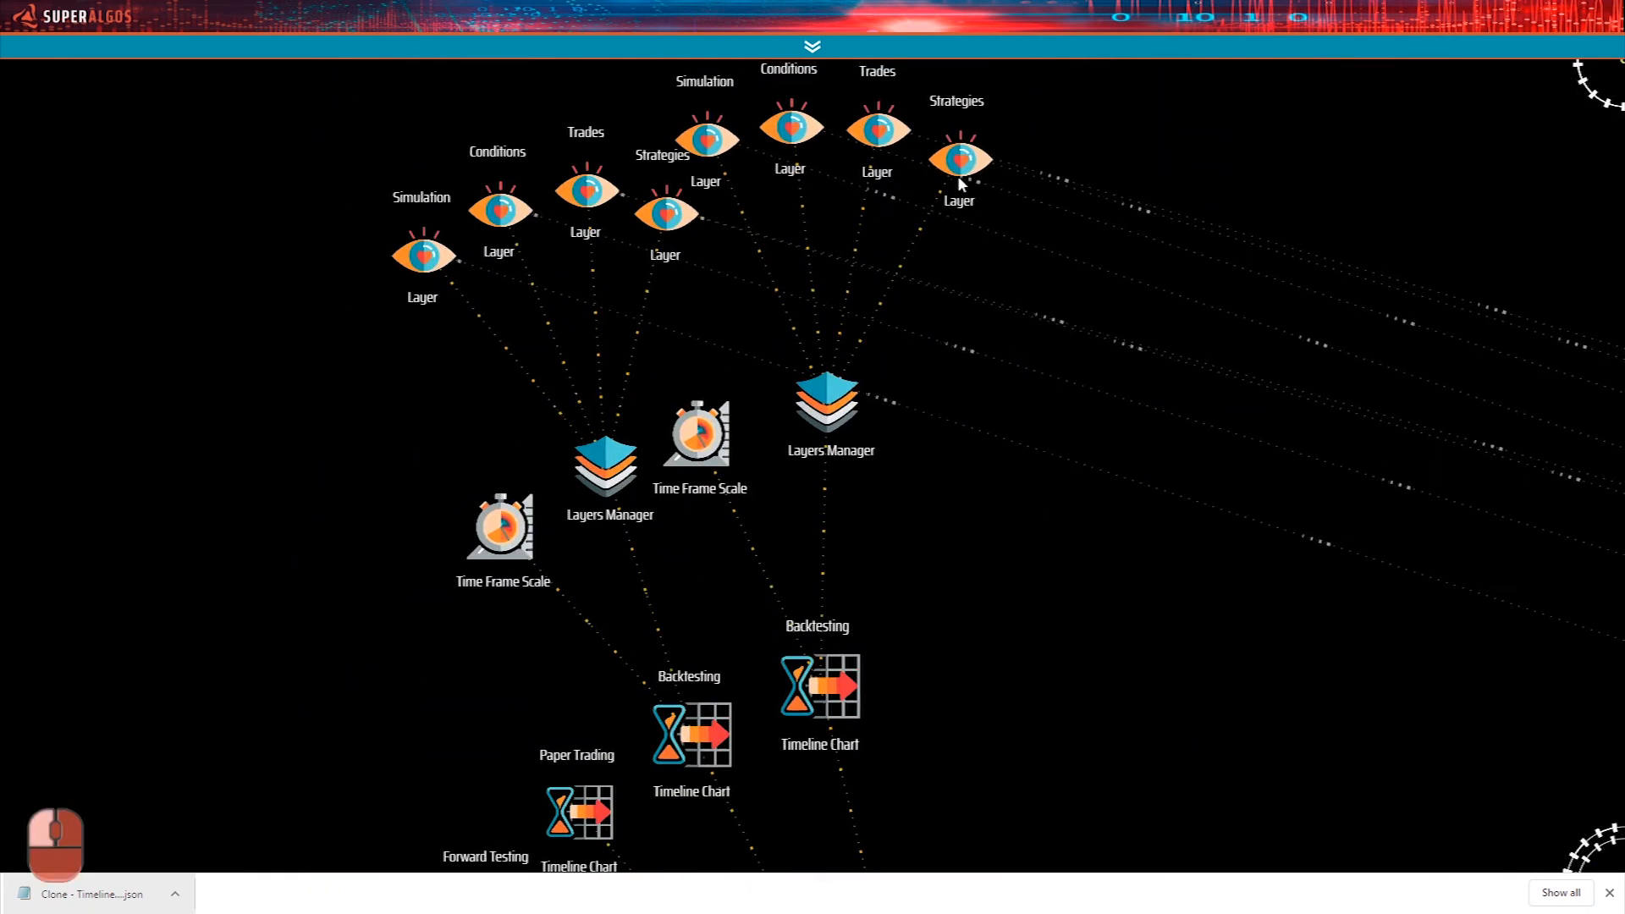
{"action": "mouse_move", "coordinate": [804, 113]}
{"action": "left_click_drag", "start_coordinate": [1167, 537], "coordinate": [1069, 741]}
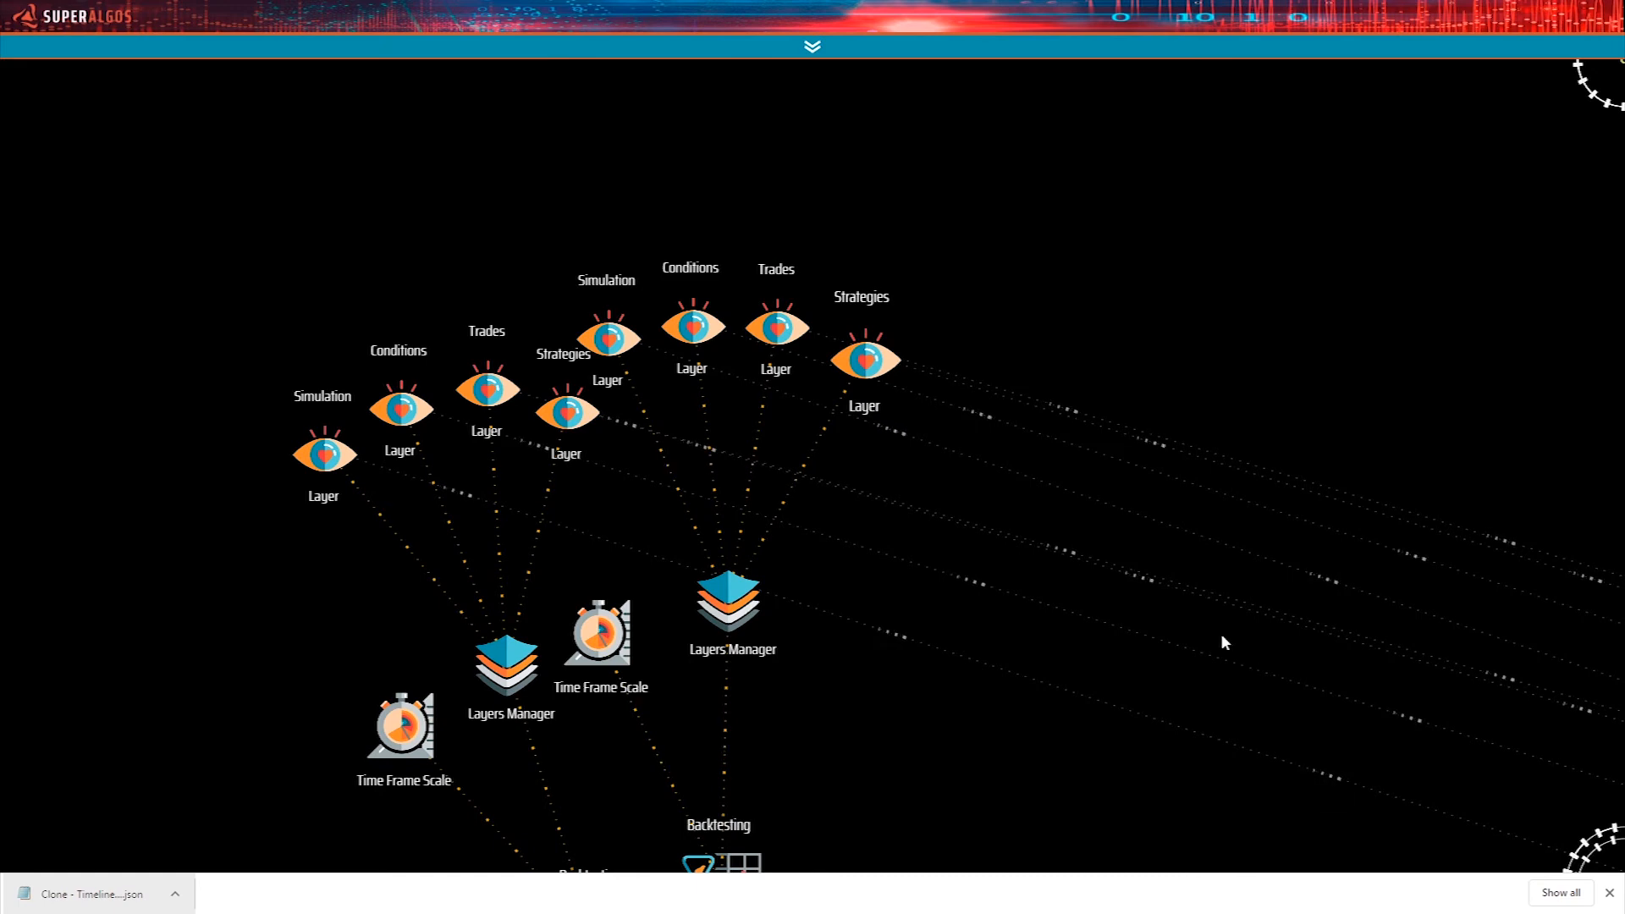
{"action": "left_click_drag", "start_coordinate": [827, 743], "coordinate": [932, 472]}
{"action": "left_click_drag", "start_coordinate": [923, 670], "coordinate": [895, 401]}
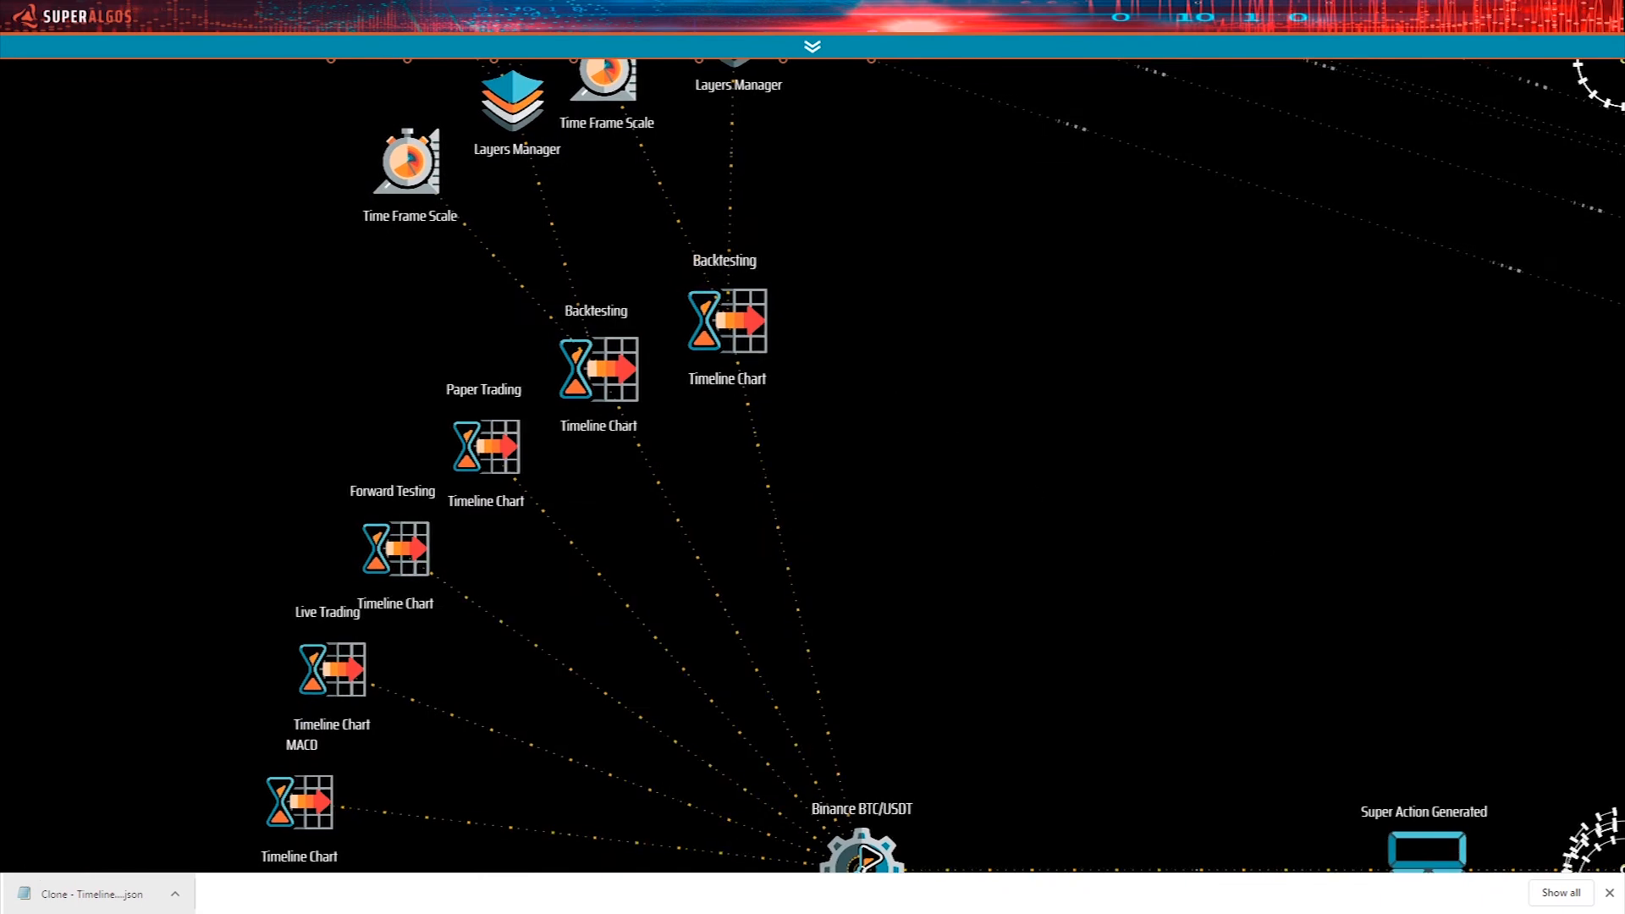
{"action": "left_click", "coordinate": [1609, 893]}
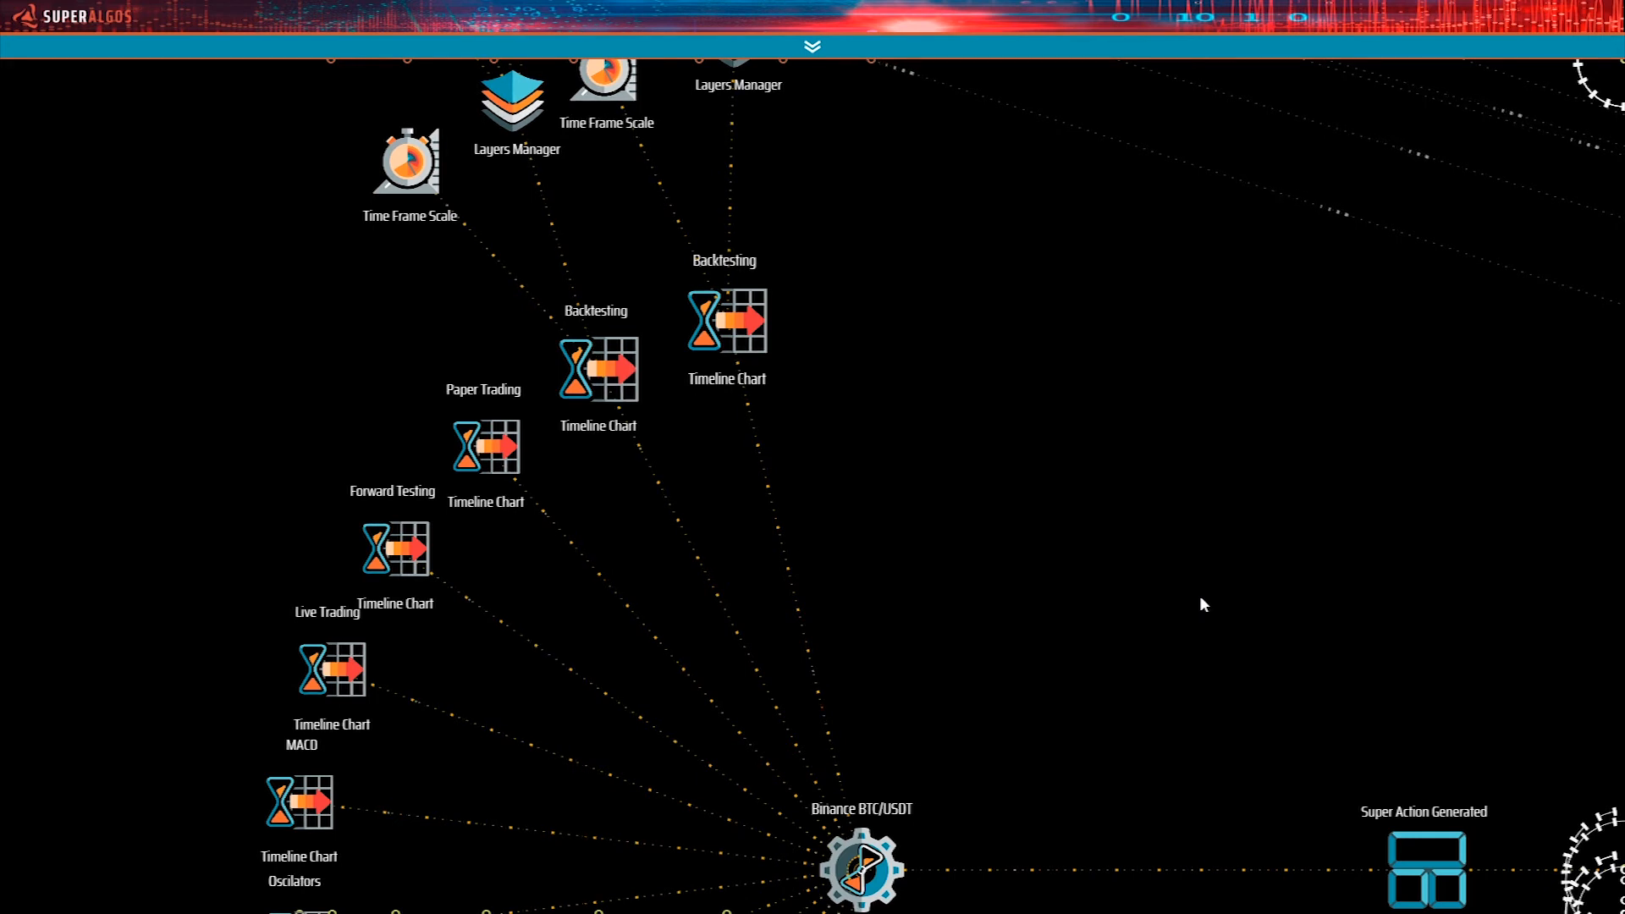
Delete the duplicate Backtesting Timeline Chart from the Time Machine.
{"action": "left_click_drag", "start_coordinate": [1063, 633], "coordinate": [1075, 632]}
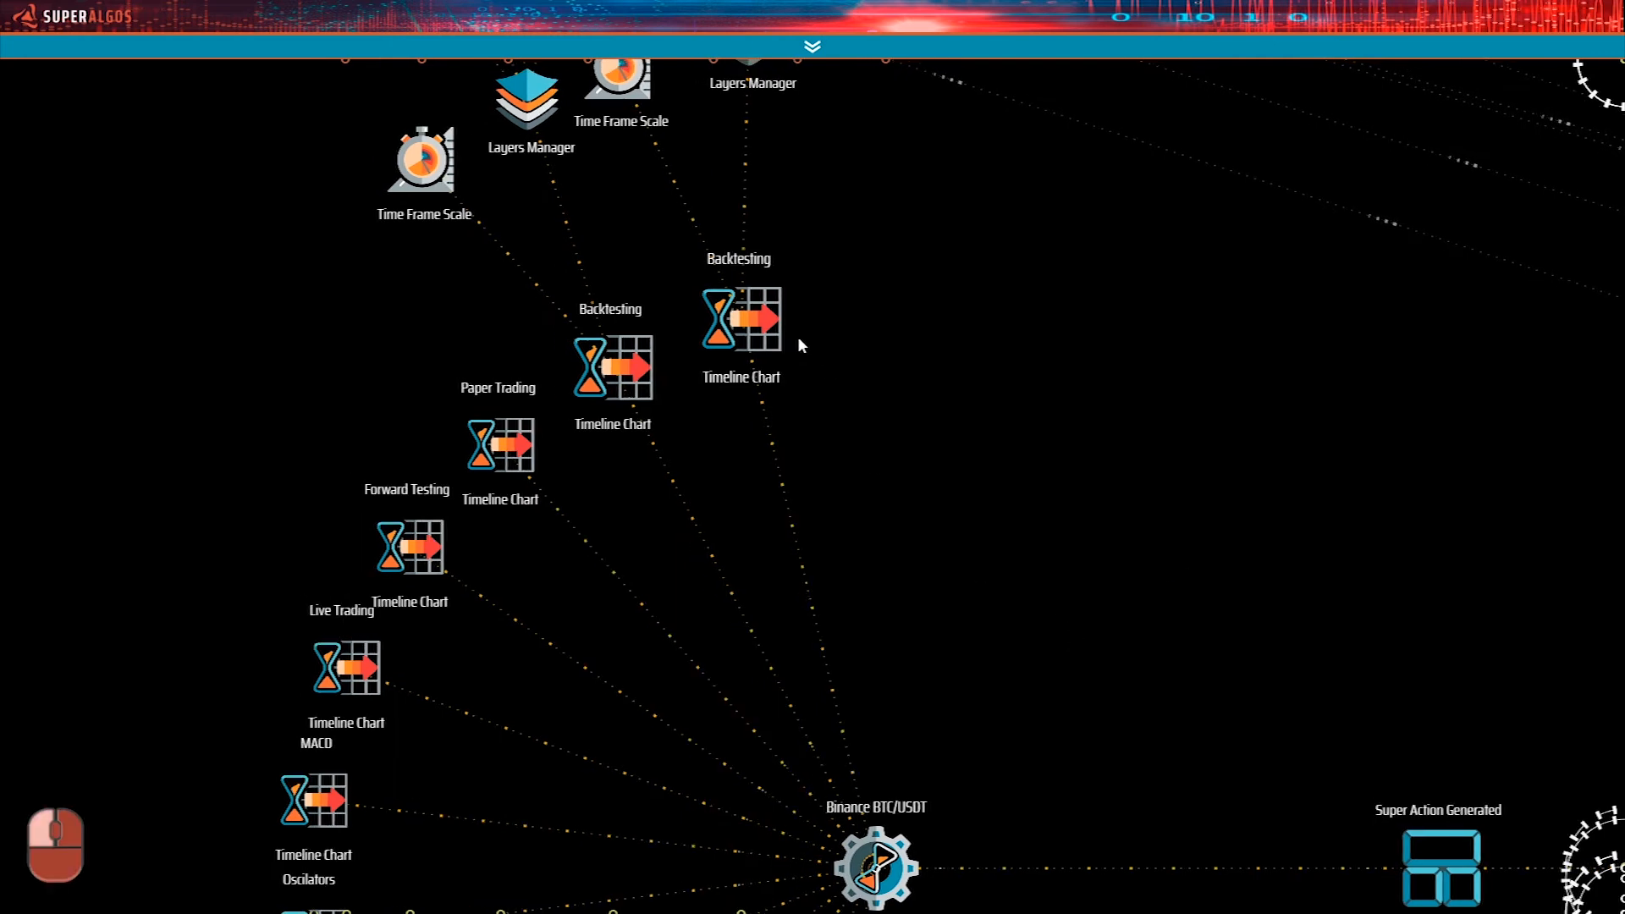
{"action": "mouse_move", "coordinate": [748, 324]}
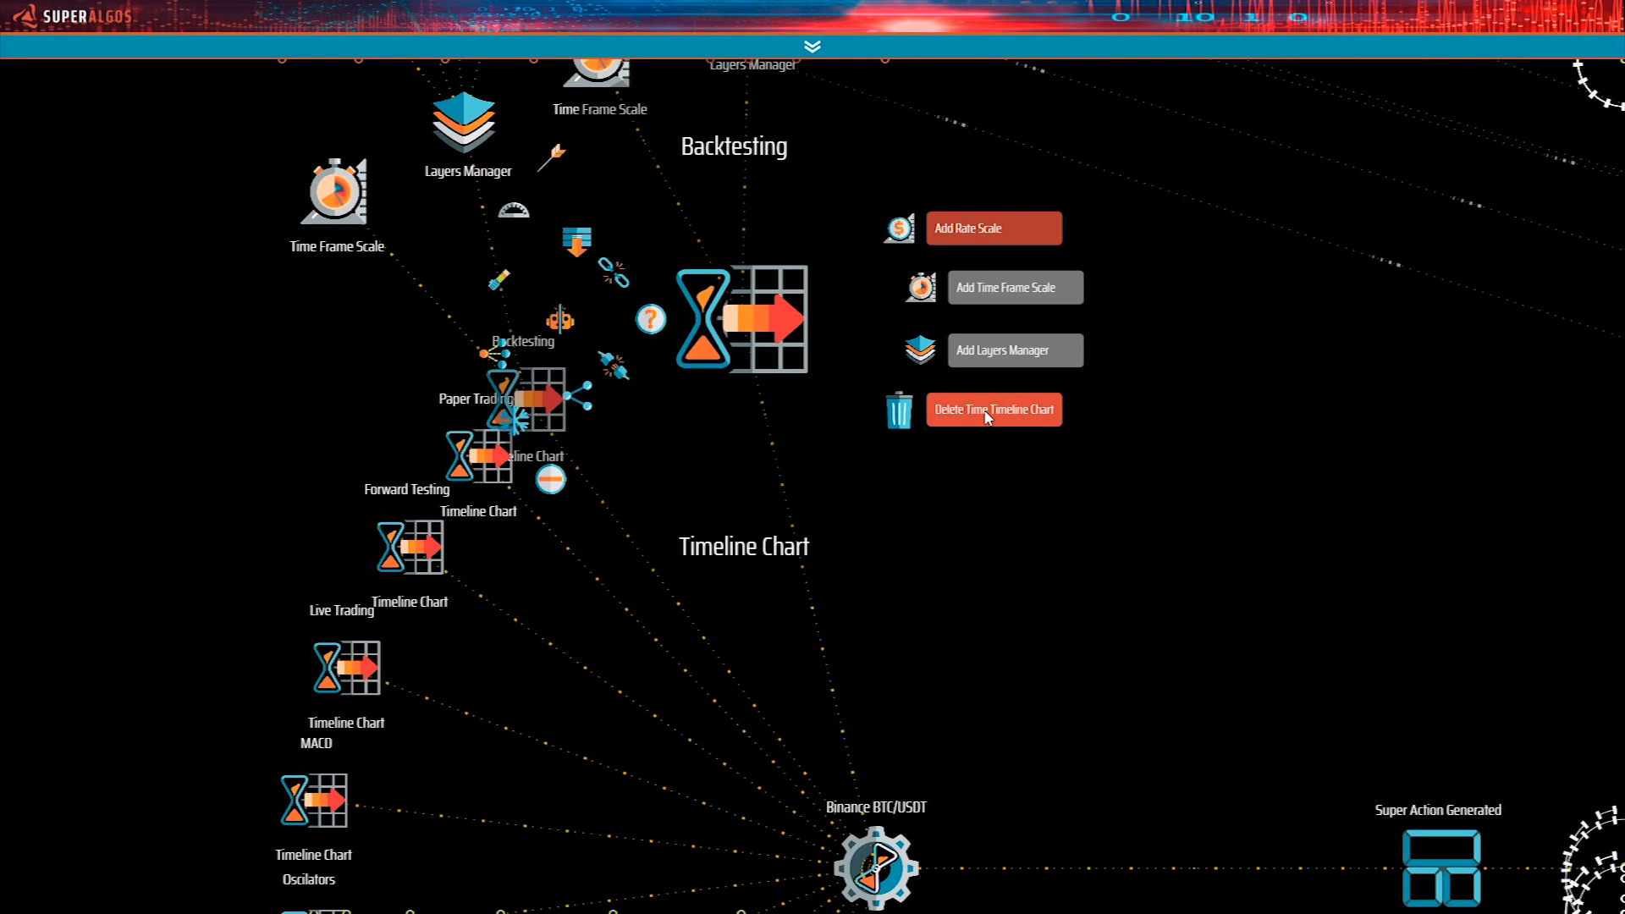
{"action": "left_click", "coordinate": [988, 410]}
{"action": "left_click", "coordinate": [988, 413]}
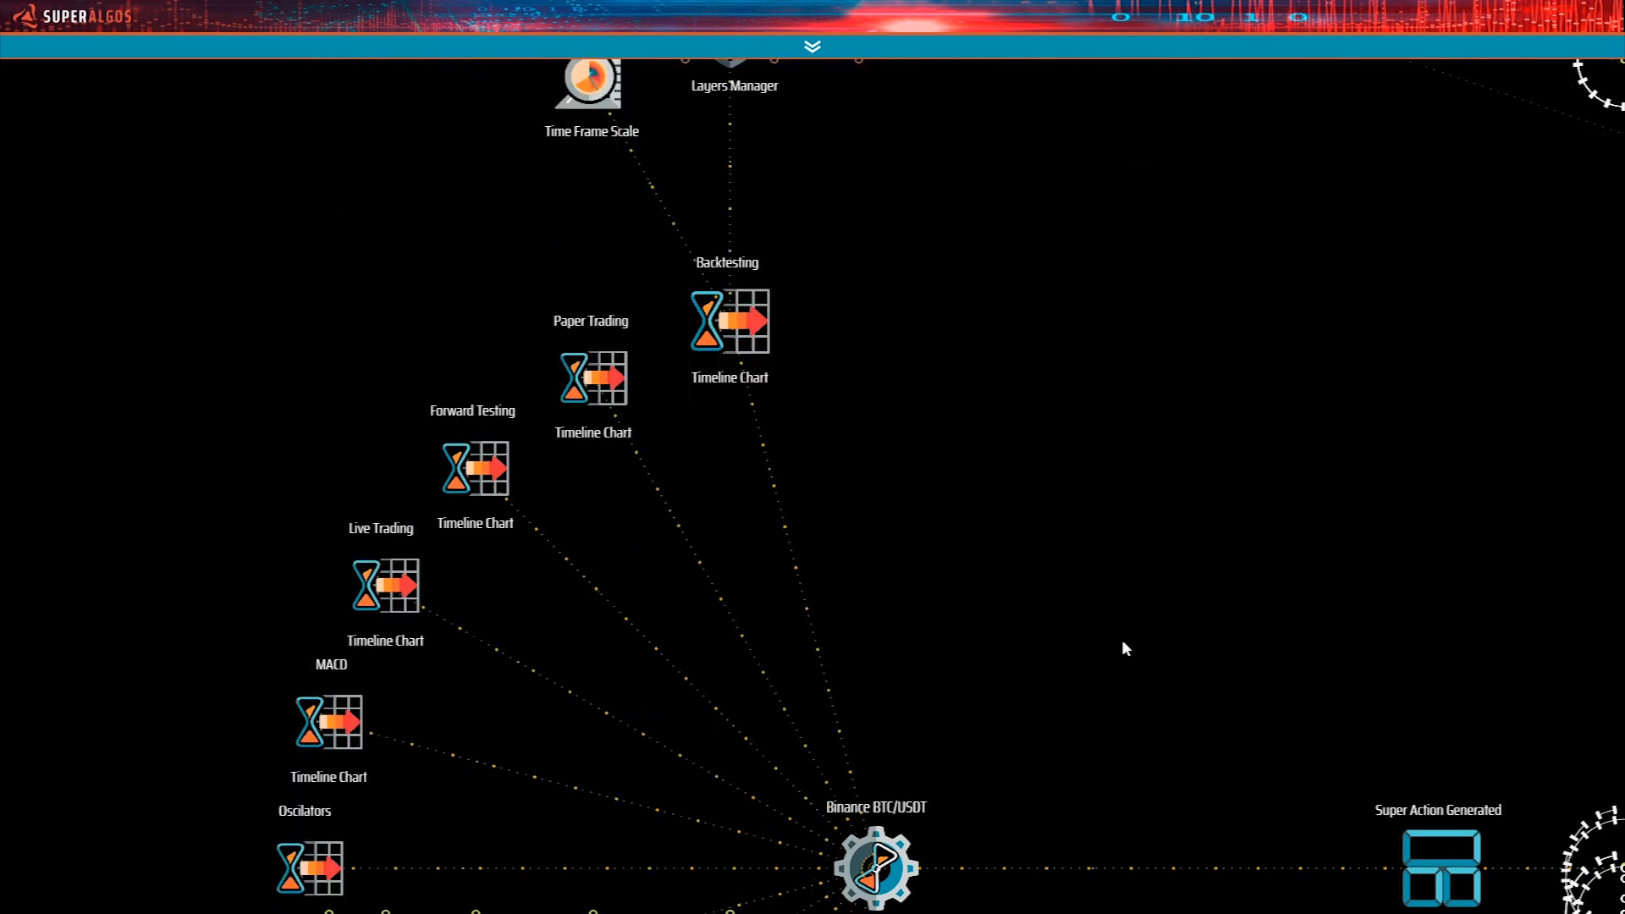
Collapse the Backtesting Timeline Chart and the Binance BTC/USDT Time Machine, and clone the whole Time Machine.
{"action": "left_click_drag", "start_coordinate": [1136, 672], "coordinate": [1186, 660]}
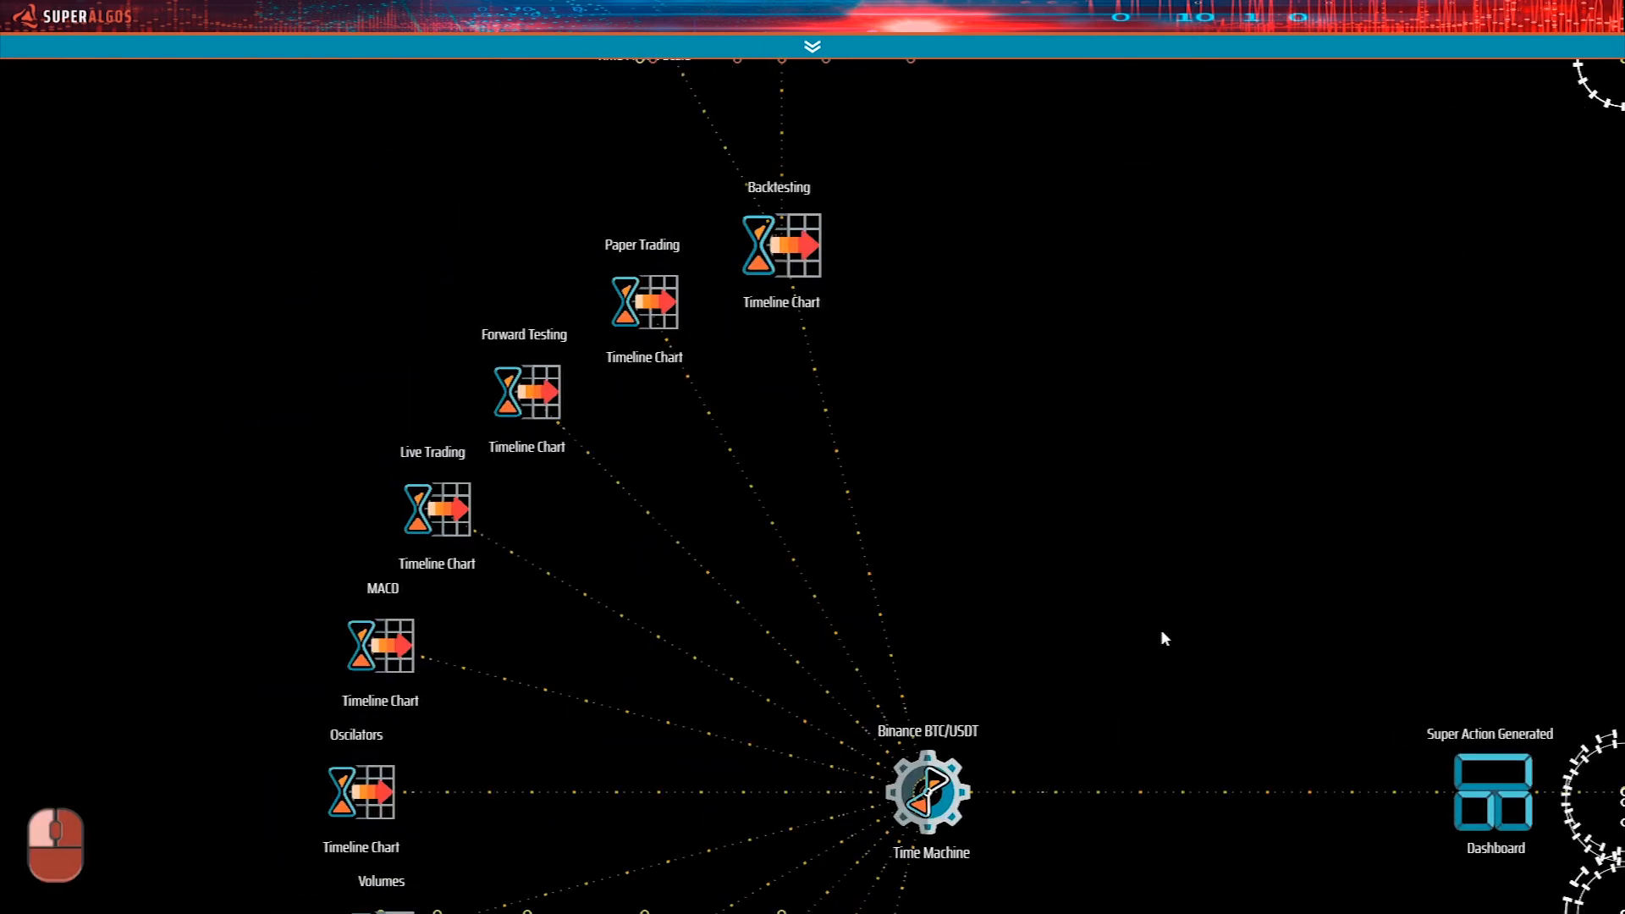
{"action": "mouse_move", "coordinate": [807, 259]}
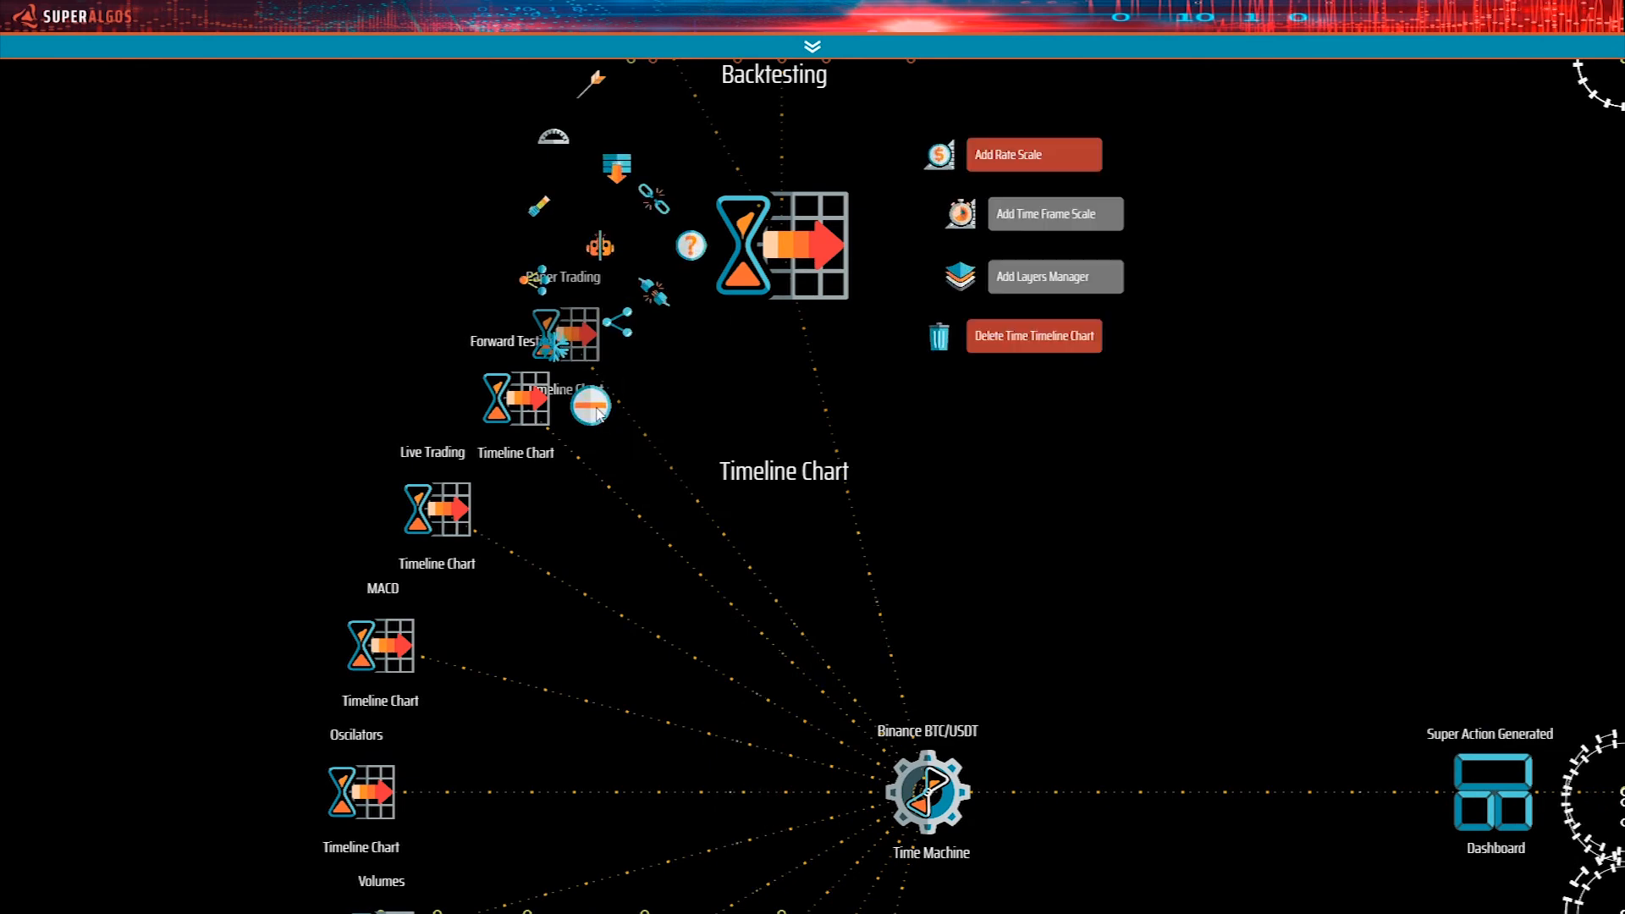
{"action": "left_click_drag", "start_coordinate": [1293, 632], "coordinate": [1136, 326]}
{"action": "mouse_move", "coordinate": [803, 507]}
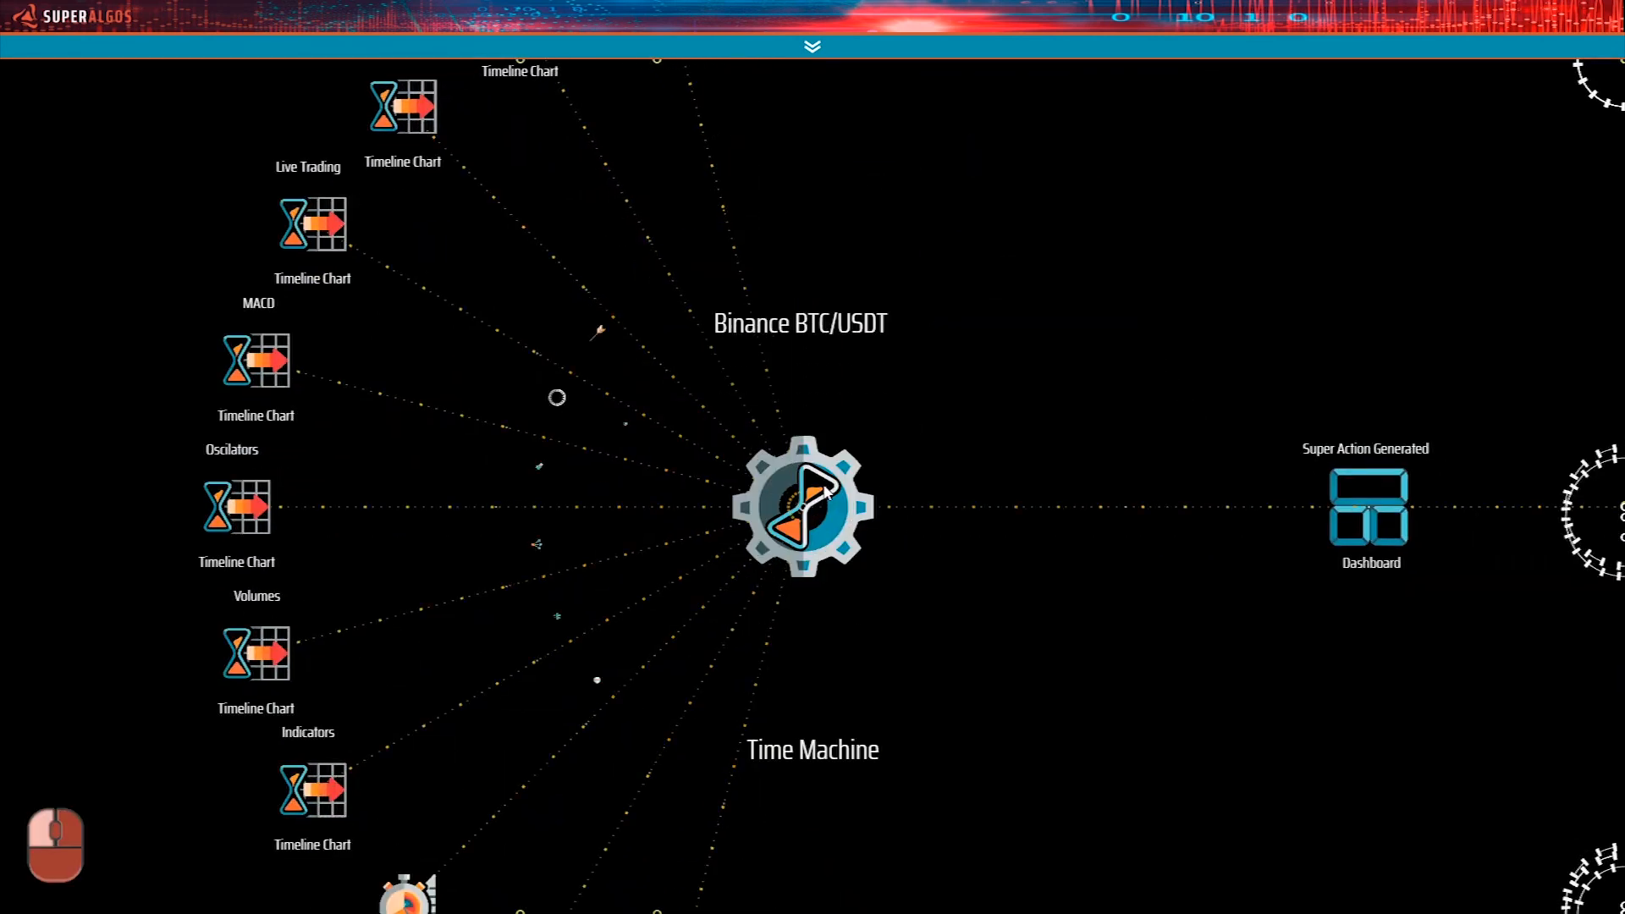
{"action": "left_click", "coordinate": [597, 680]}
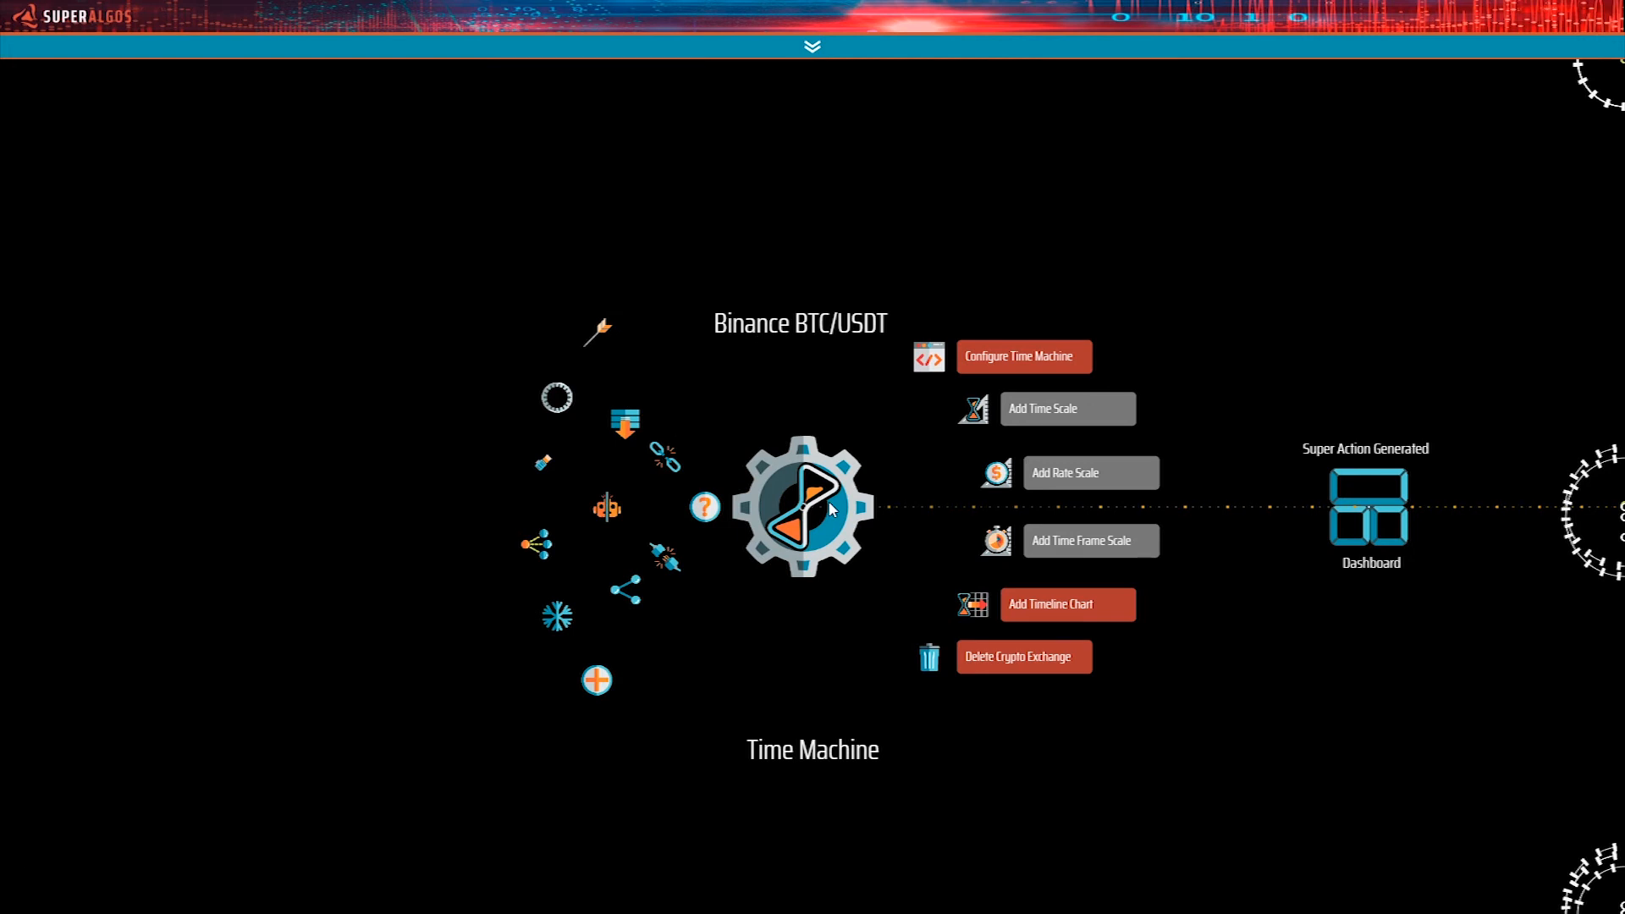
{"action": "left_click", "coordinate": [607, 510]}
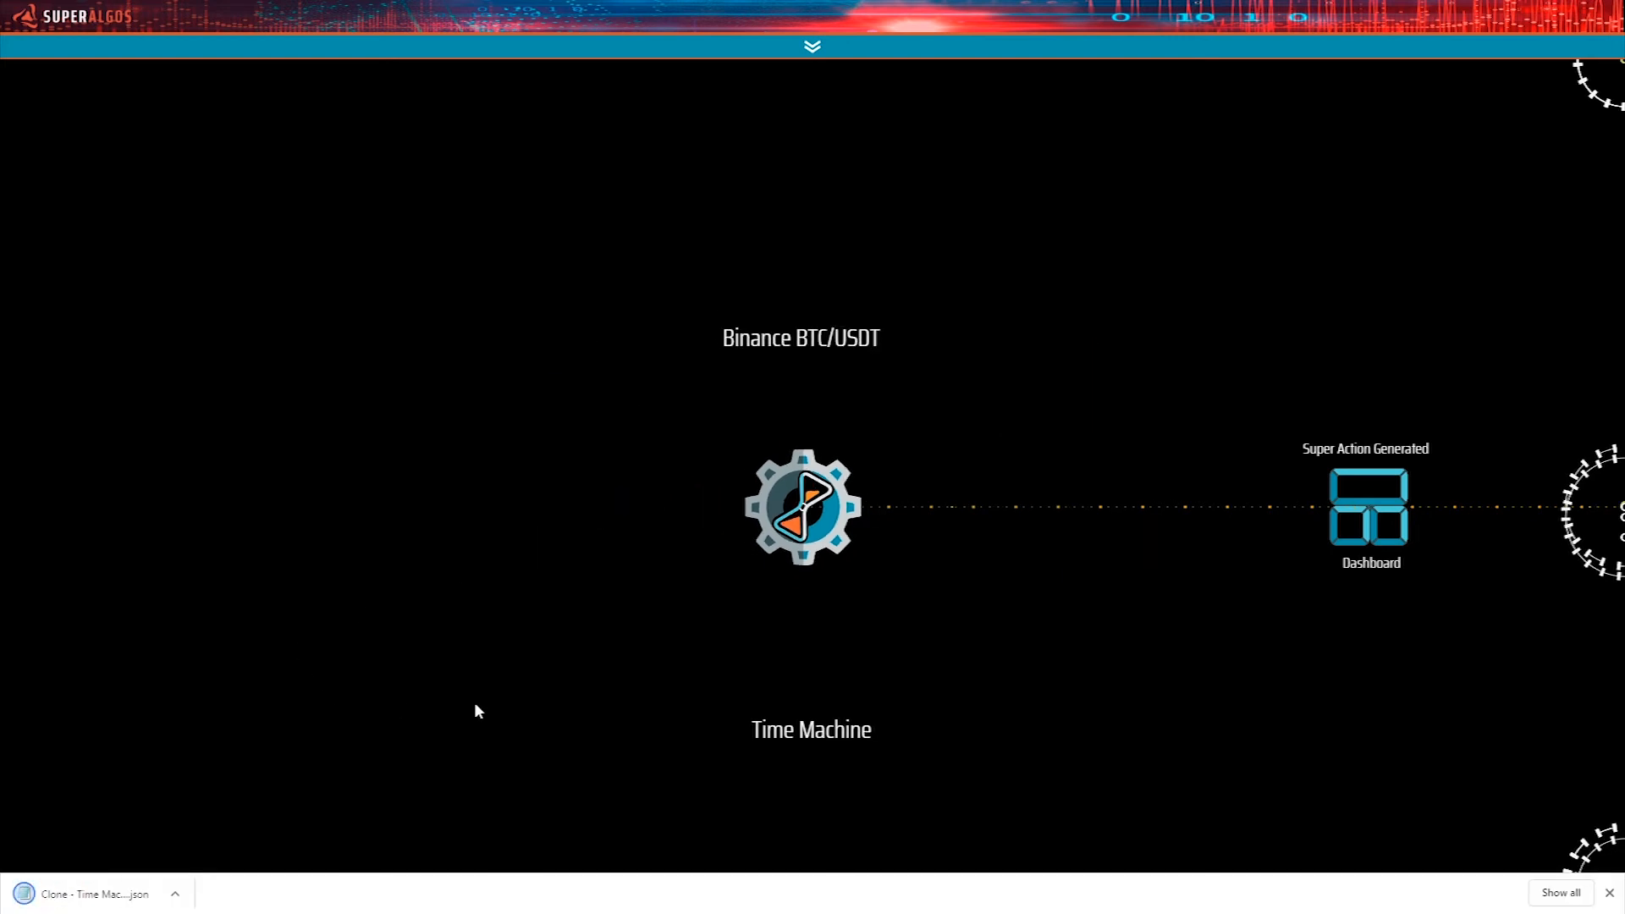
Bring the cloned Time Machine file into the workspace and attach the node to the Super Action Generated Dashboard.
{"action": "left_click_drag", "start_coordinate": [1243, 738], "coordinate": [887, 578]}
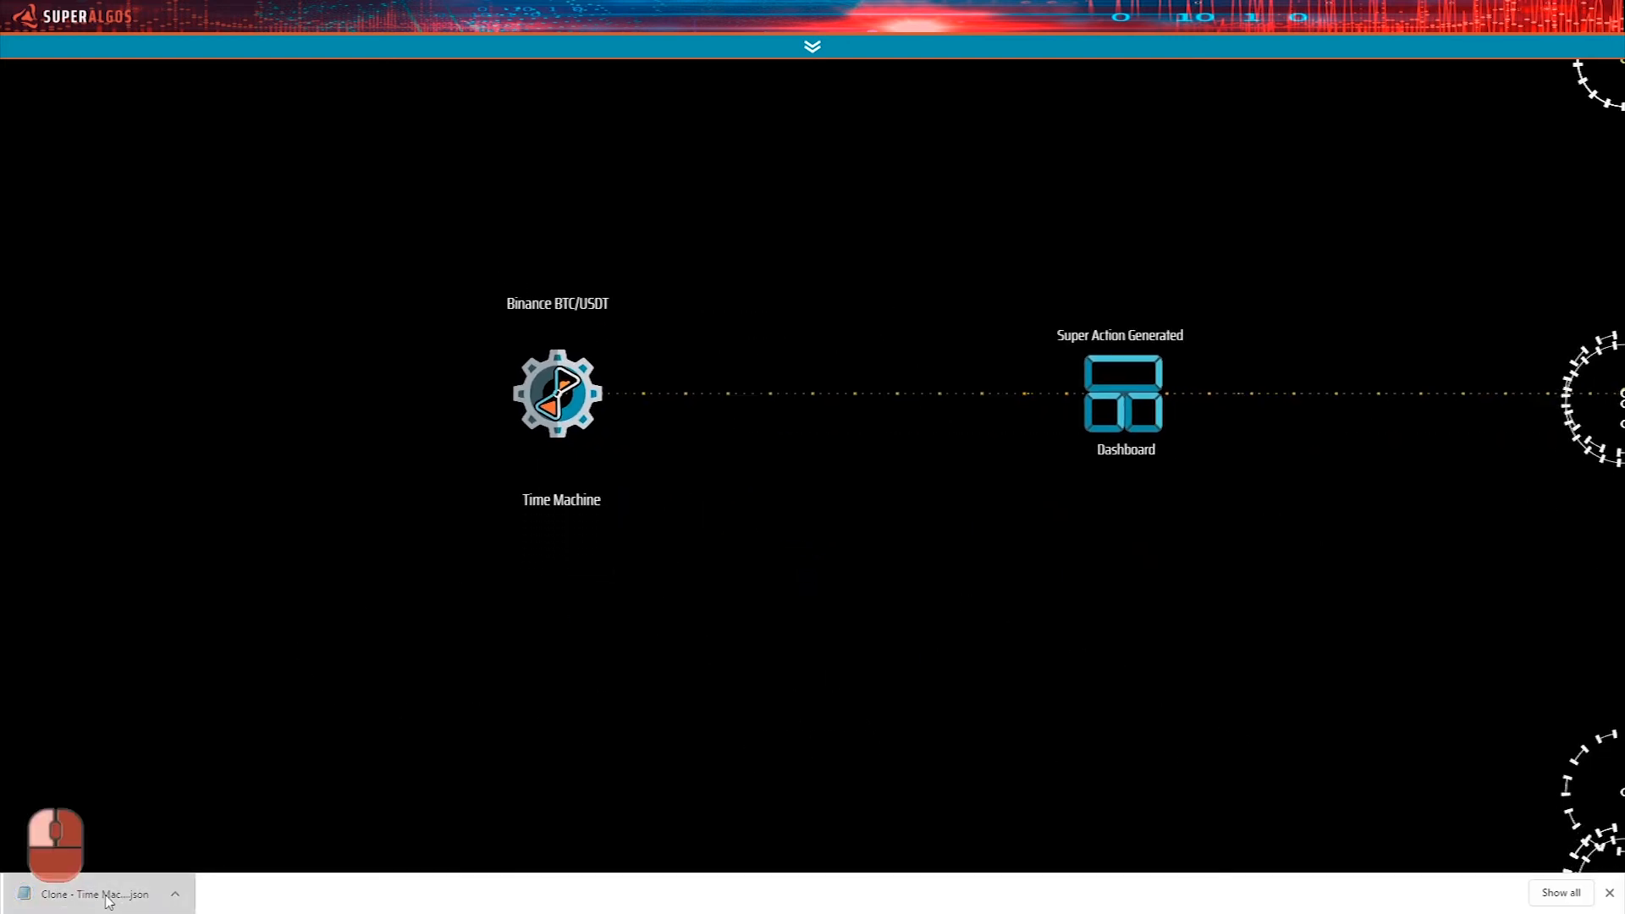
{"action": "left_click_drag", "start_coordinate": [169, 893], "coordinate": [888, 630]}
{"action": "left_click_drag", "start_coordinate": [942, 534], "coordinate": [937, 529]}
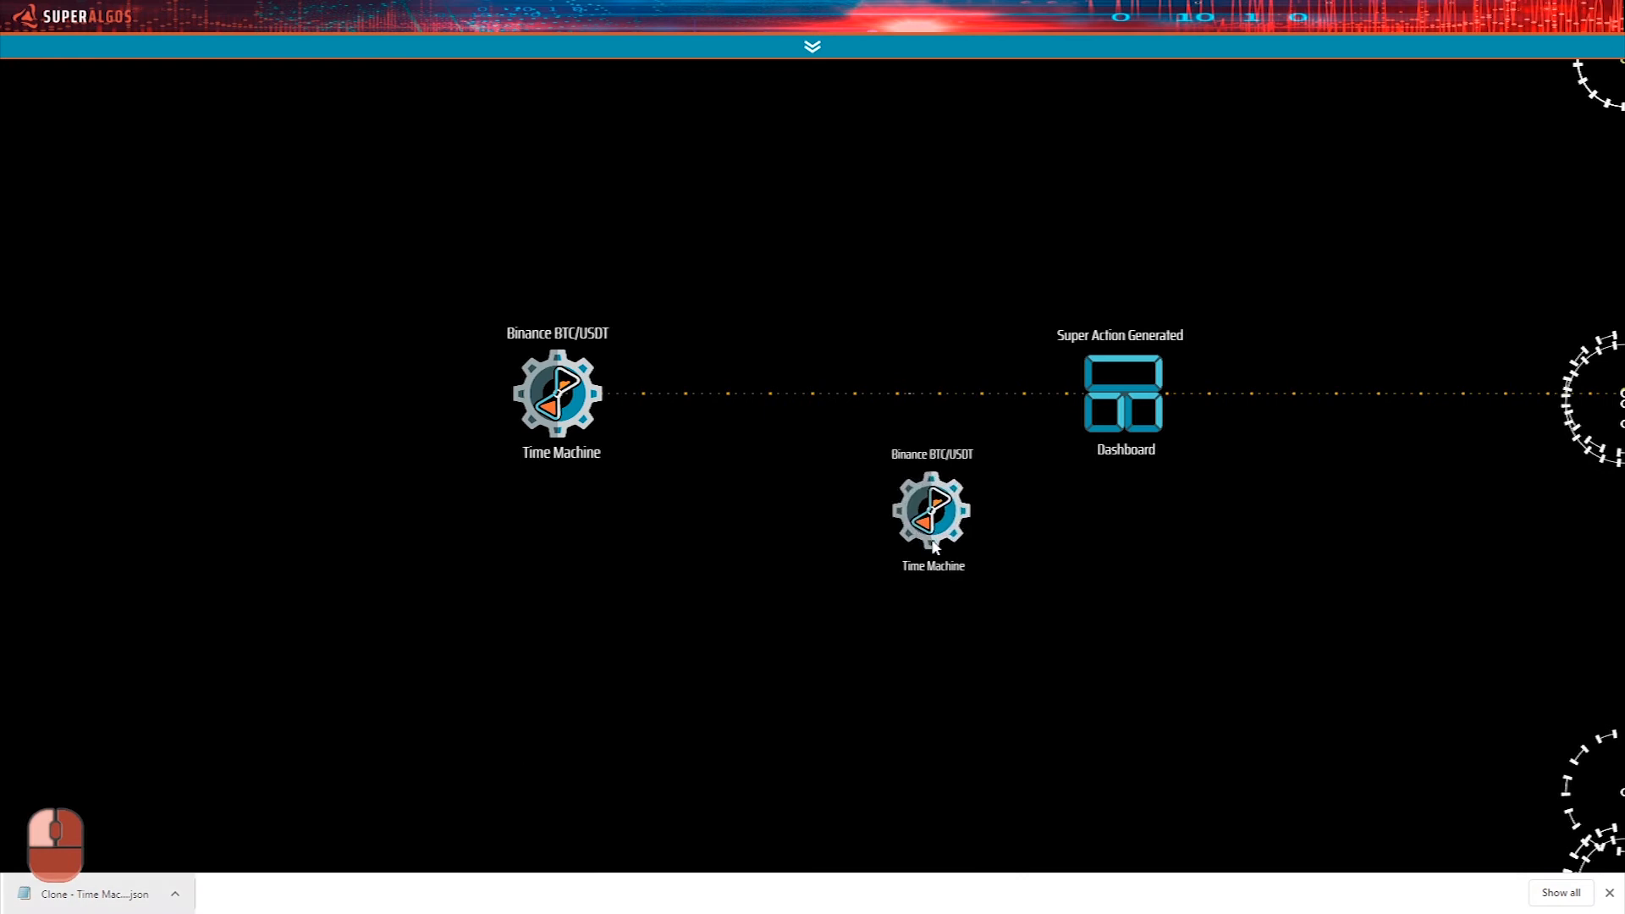
{"action": "mouse_move", "coordinate": [955, 488]}
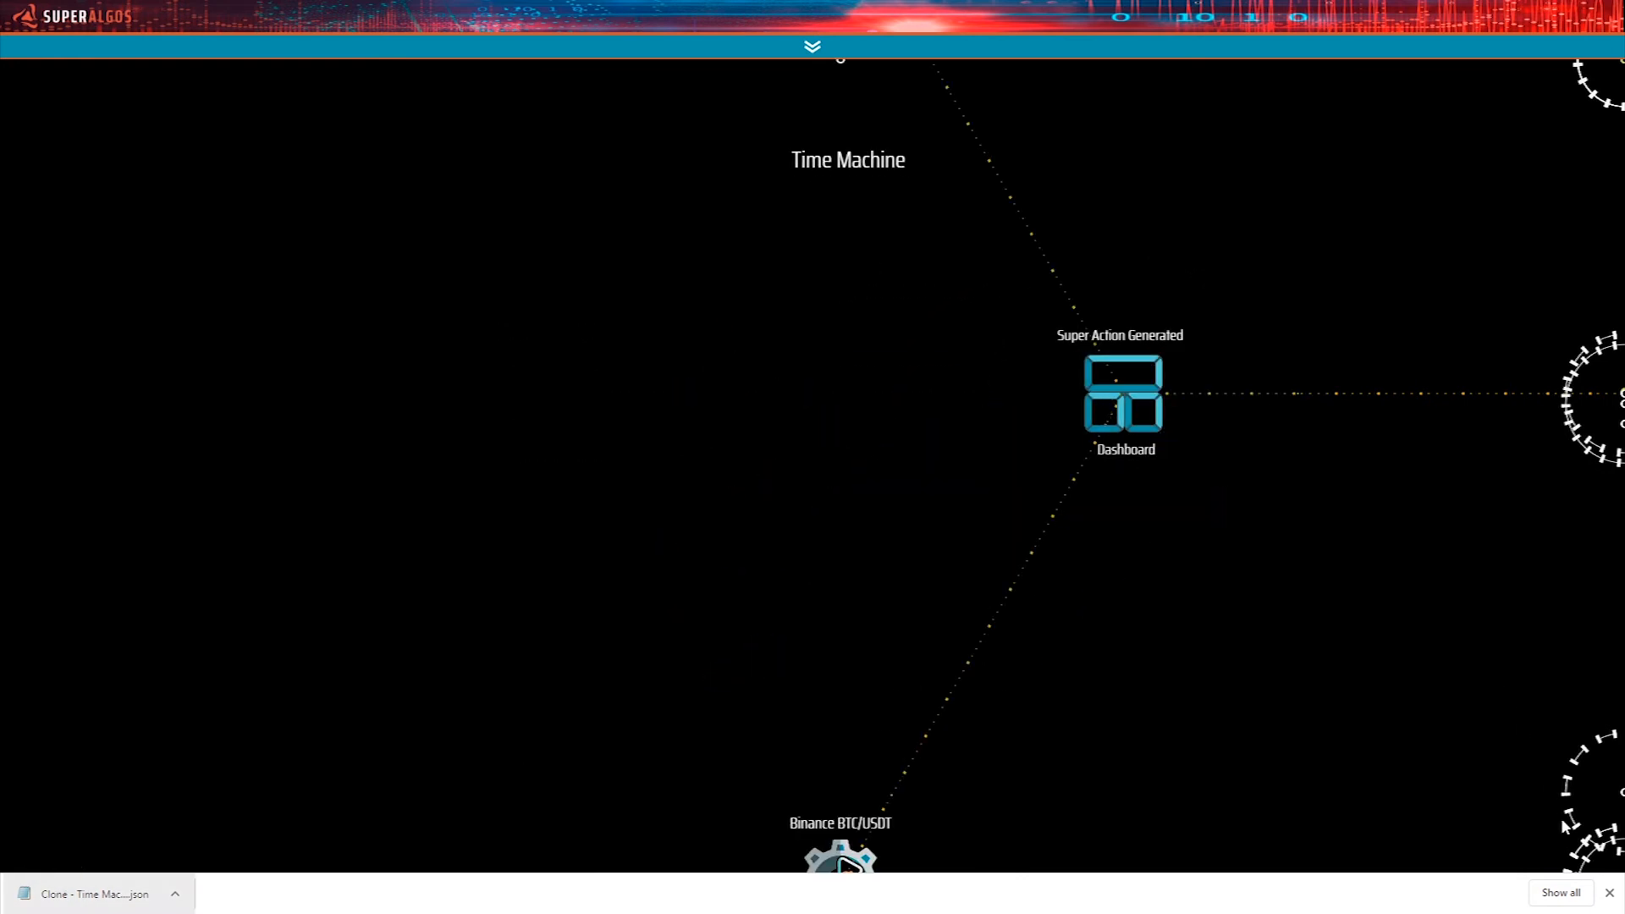
{"action": "left_click", "coordinate": [1614, 898]}
Expand the cloned Time Machine's Backtesting Timeline Chart to reveal its Time Frame Scale and Layers Manager.
{"action": "left_click_drag", "start_coordinate": [1314, 288], "coordinate": [1189, 732]}
{"action": "mouse_move", "coordinate": [808, 491]}
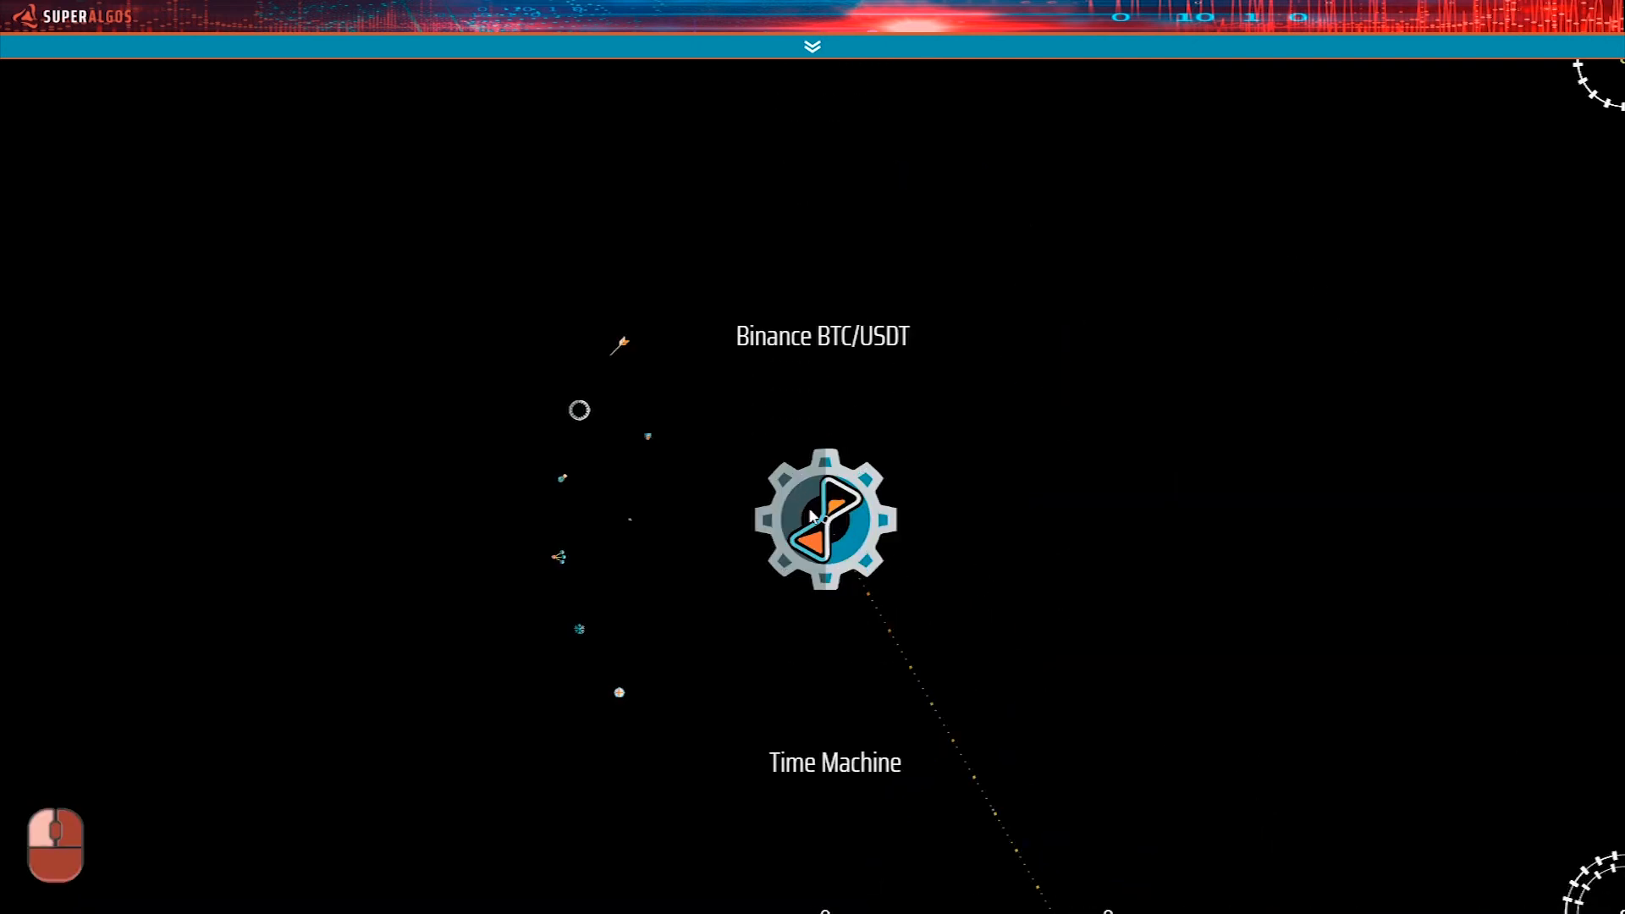
{"action": "left_click_drag", "start_coordinate": [1306, 417], "coordinate": [1038, 646]}
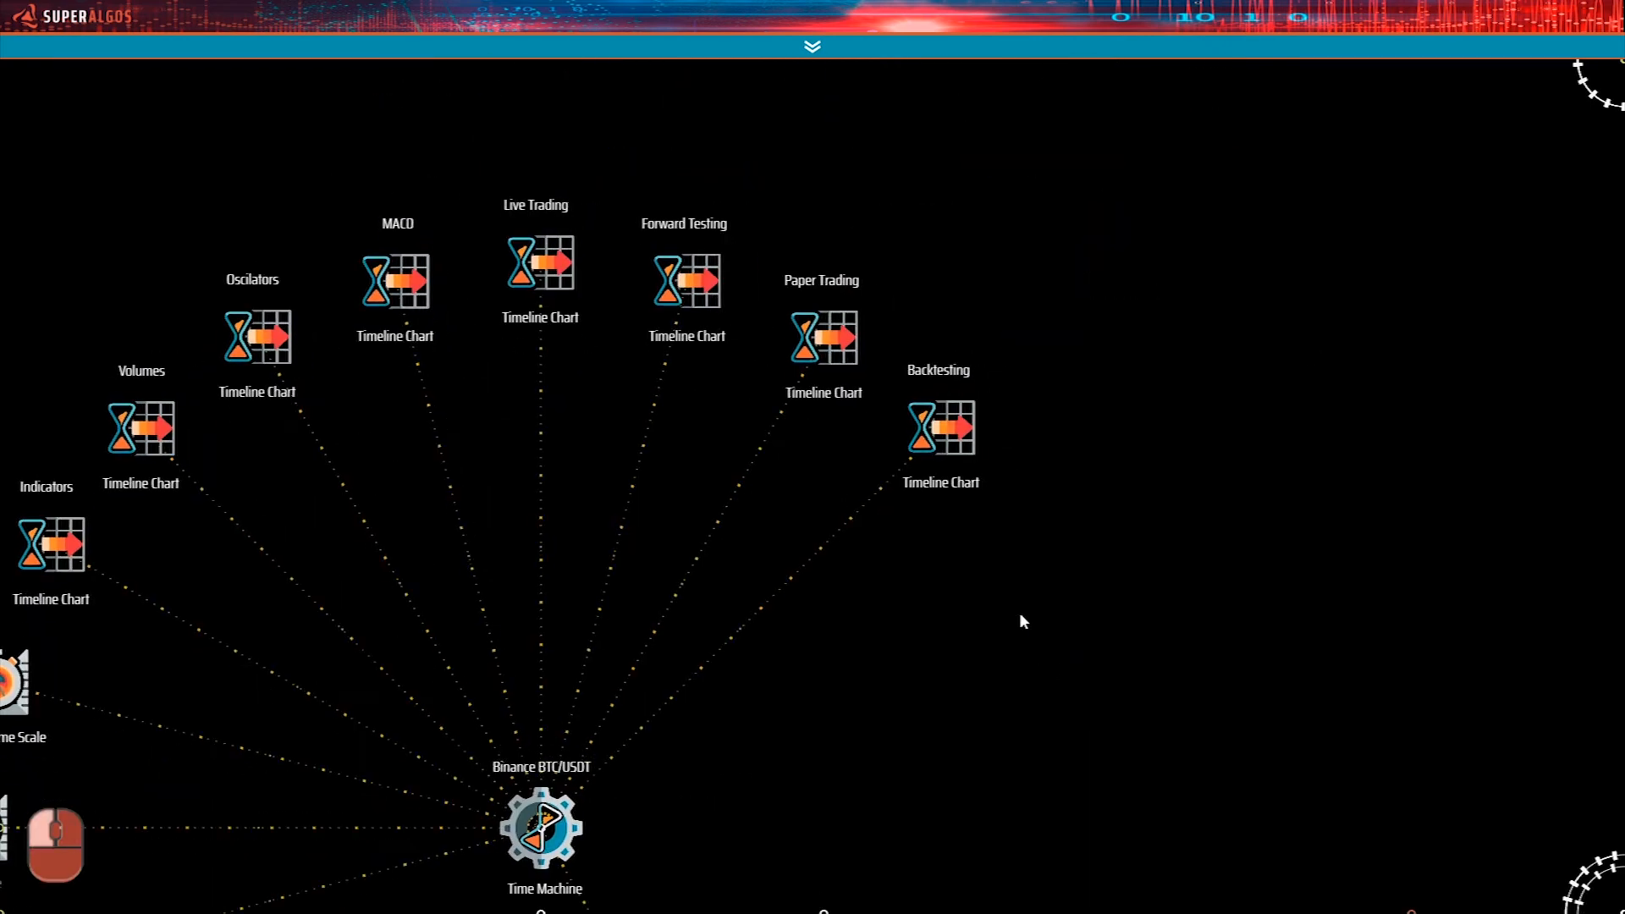
{"action": "mouse_move", "coordinate": [960, 413]}
{"action": "left_click", "coordinate": [750, 589]}
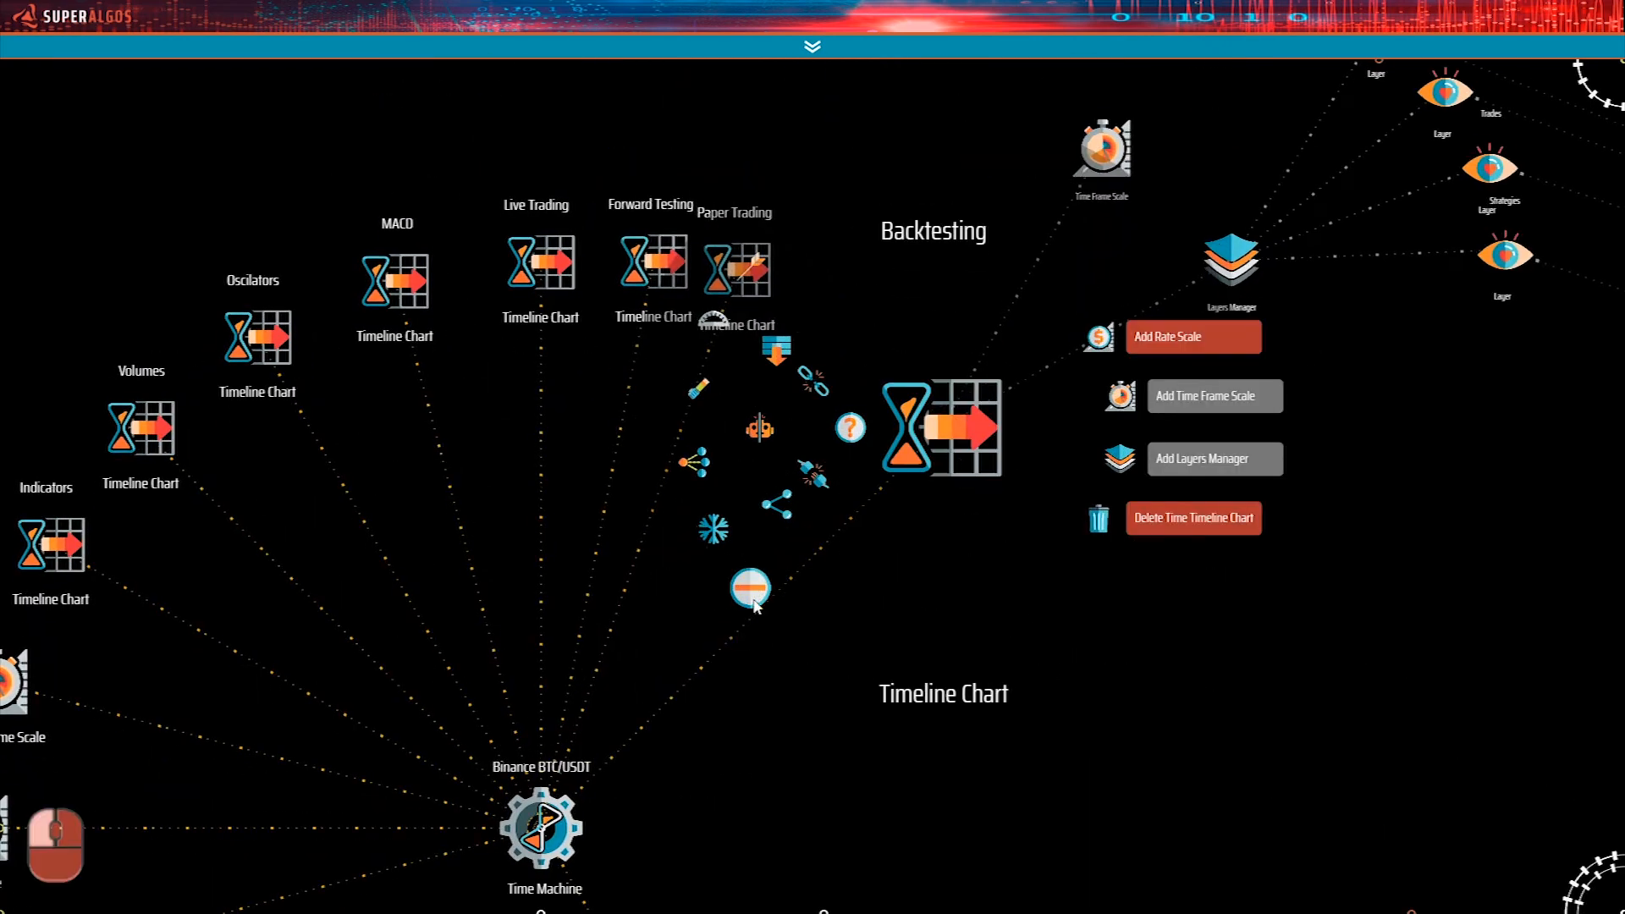
{"action": "left_click_drag", "start_coordinate": [1490, 576], "coordinate": [1178, 770]}
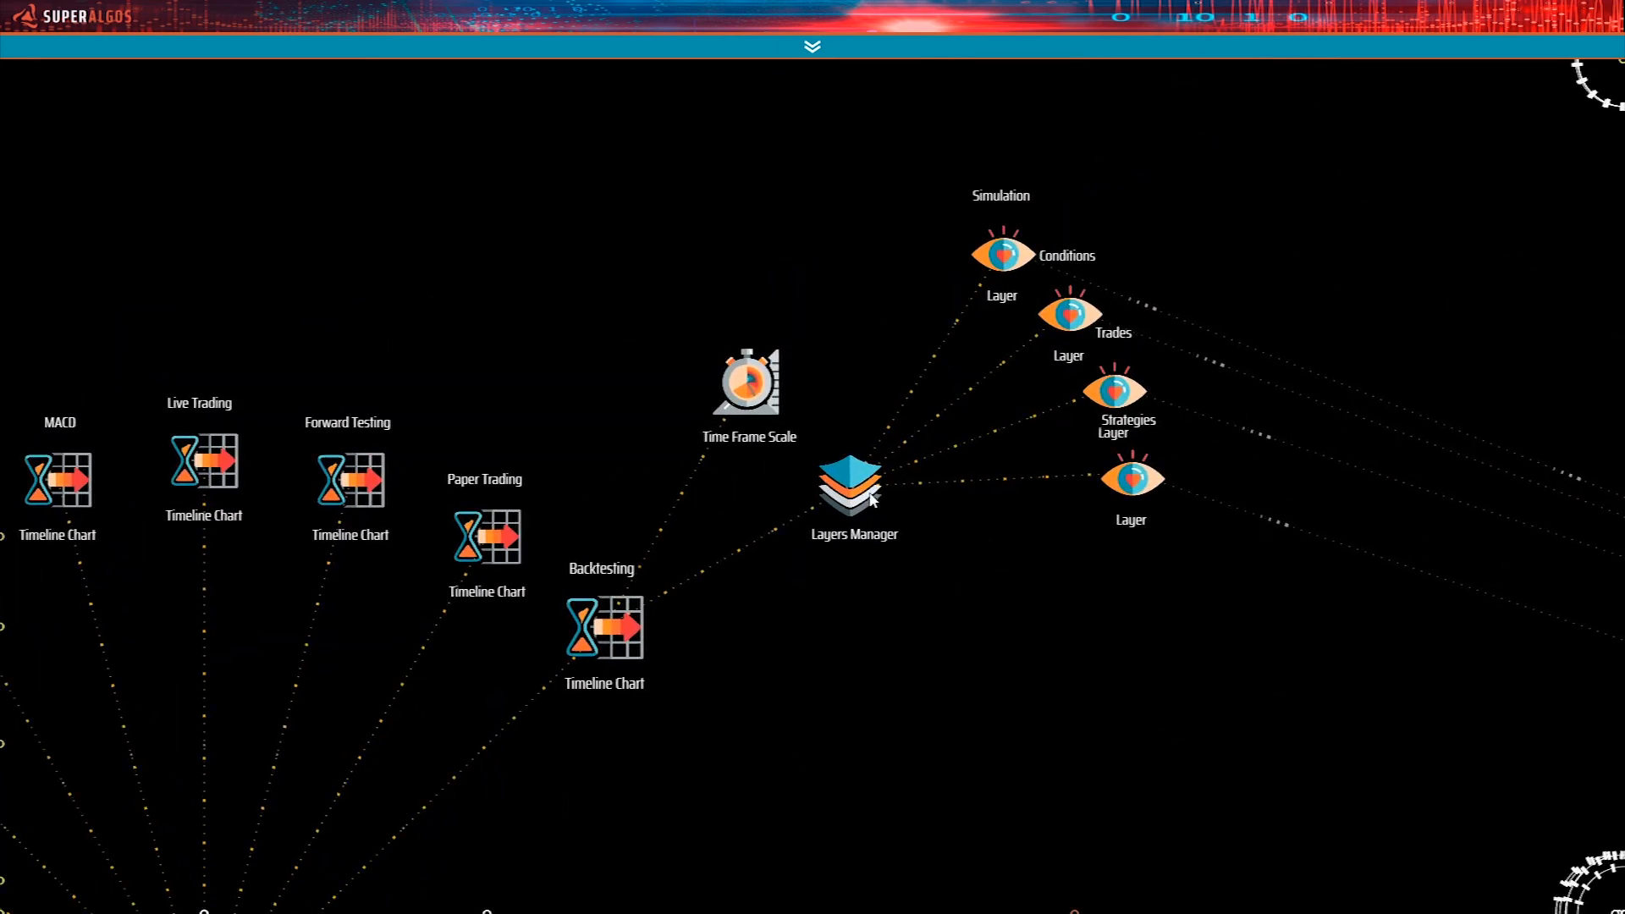
Carry the cloned chart's Layers Manager to the network area beside the Back WHB Data Products and pin it there.
{"action": "mouse_move", "coordinate": [854, 495]}
{"action": "left_click_drag", "start_coordinate": [853, 495], "coordinate": [546, 395]}
{"action": "key", "text": "ctrl+Right"}
{"action": "key", "text": "ctrl+Right"}
{"action": "key", "text": "ctrl+Right"}
{"action": "key", "text": "ctrl+Right"}
{"action": "key", "text": "ctrl+Right"}
{"action": "key", "text": "ctrl+Right"}
{"action": "key", "text": "ctrl+Down"}
{"action": "key", "text": "ctrl+Down"}
{"action": "key", "text": "ctrl+Right"}
{"action": "key", "text": "ctrl+Right"}
{"action": "key", "text": "ctrl+Down"}
{"action": "mouse_move", "coordinate": [549, 400]}
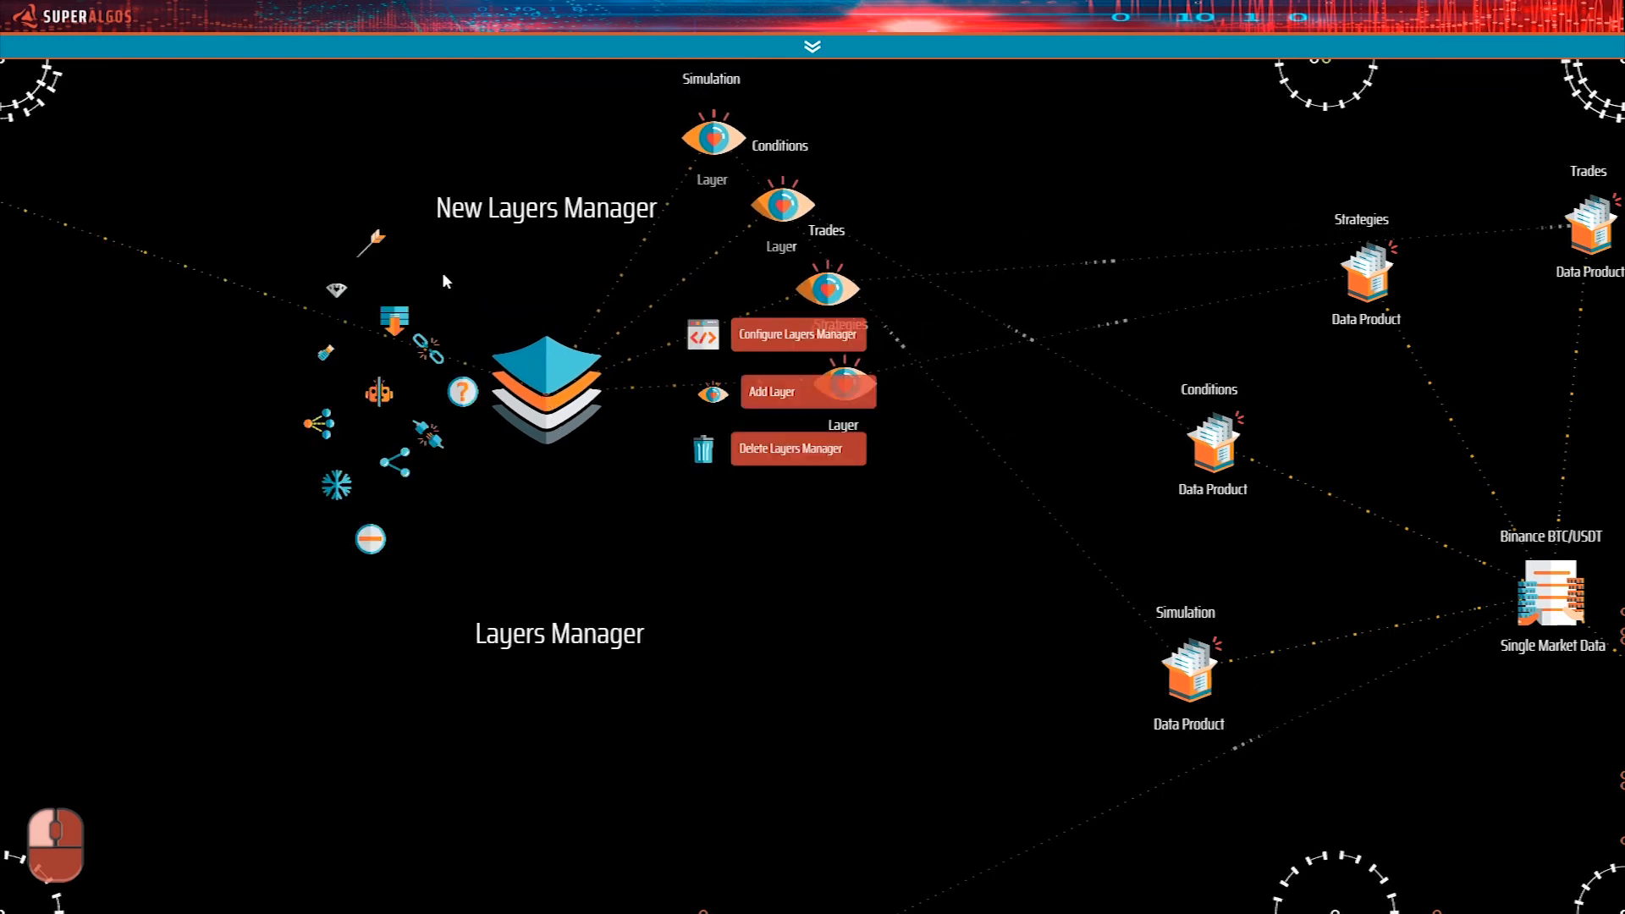
{"action": "left_click", "coordinate": [375, 245]}
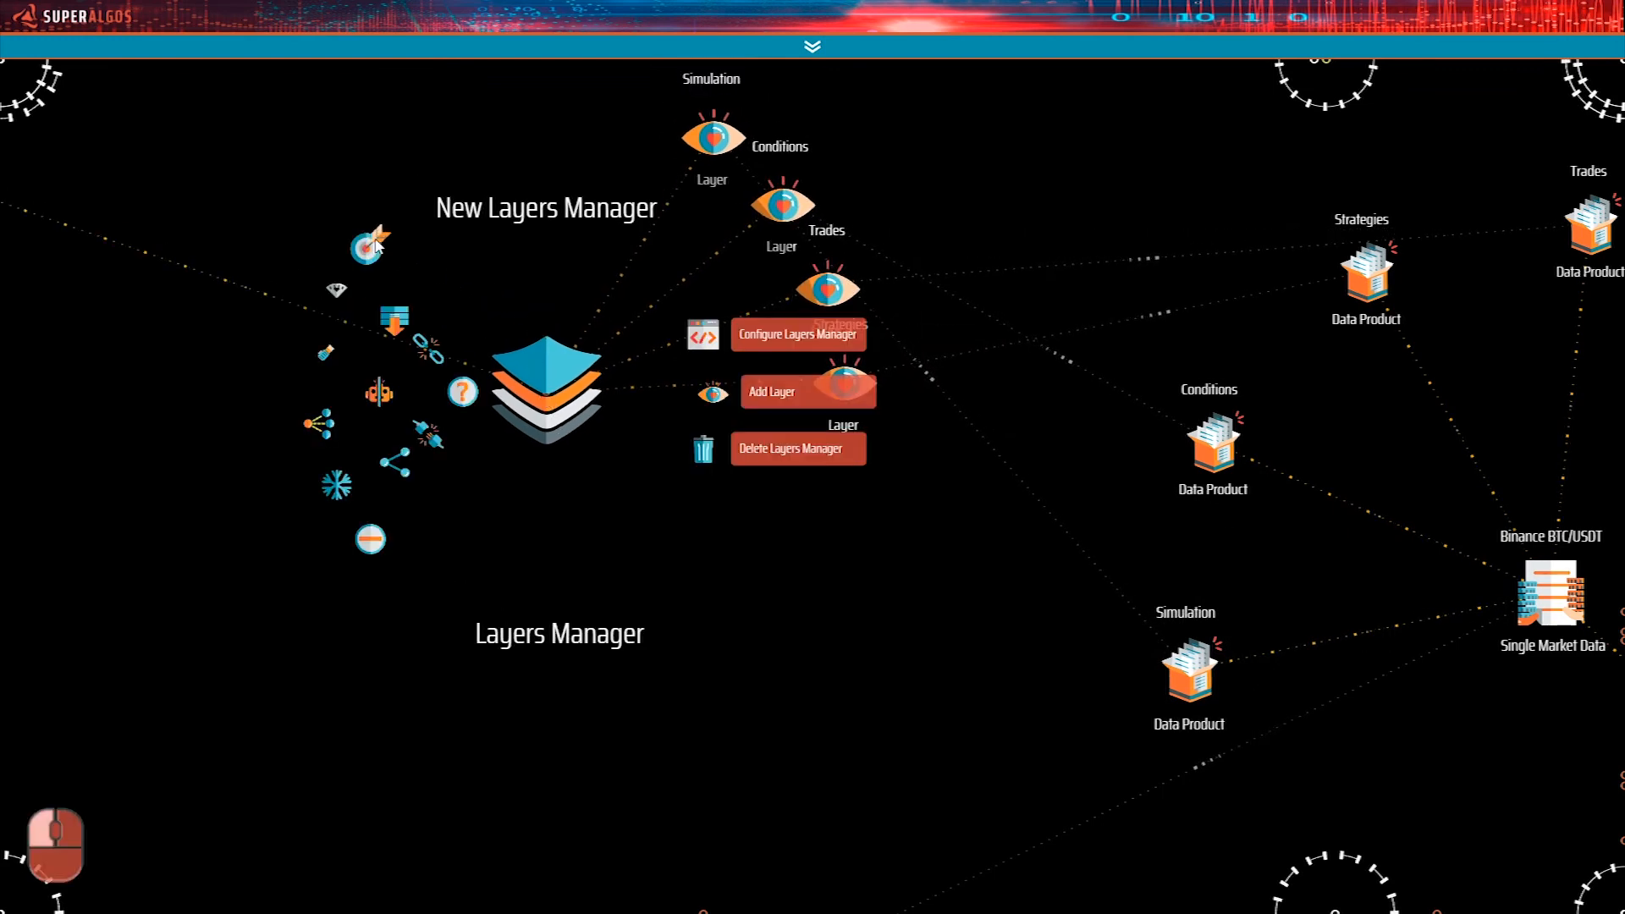
Remove the Strategies Layer's reference to the Strategies Data Product under the Back WHB Session Reference.
{"action": "left_click_drag", "start_coordinate": [973, 690], "coordinate": [512, 606]}
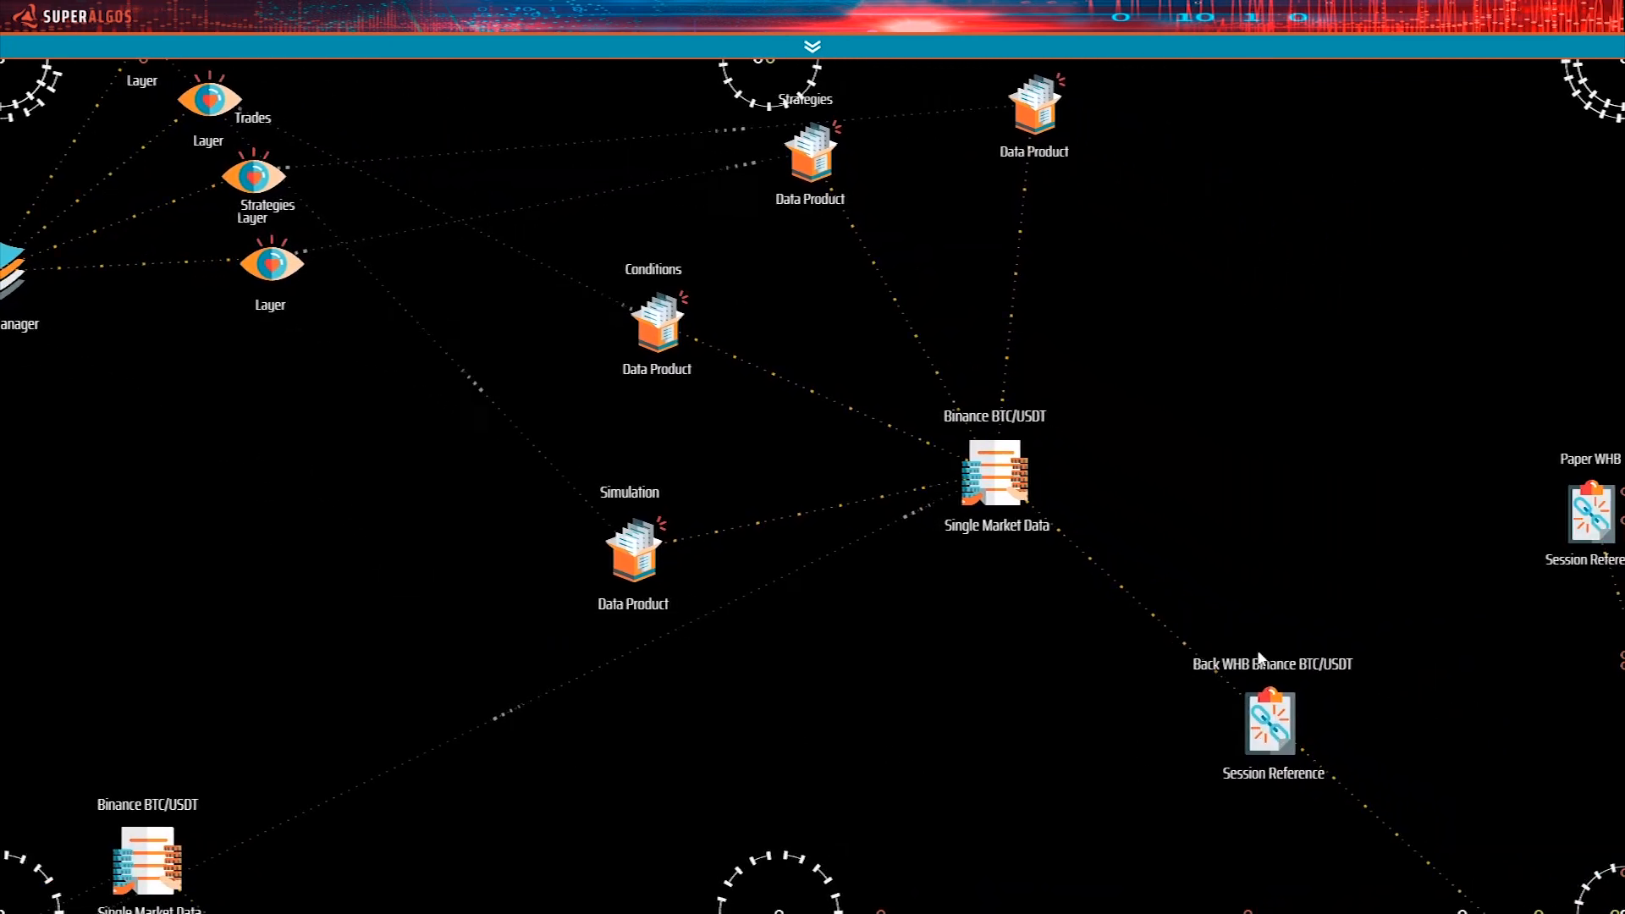
{"action": "left_click_drag", "start_coordinate": [1068, 642], "coordinate": [1220, 781]}
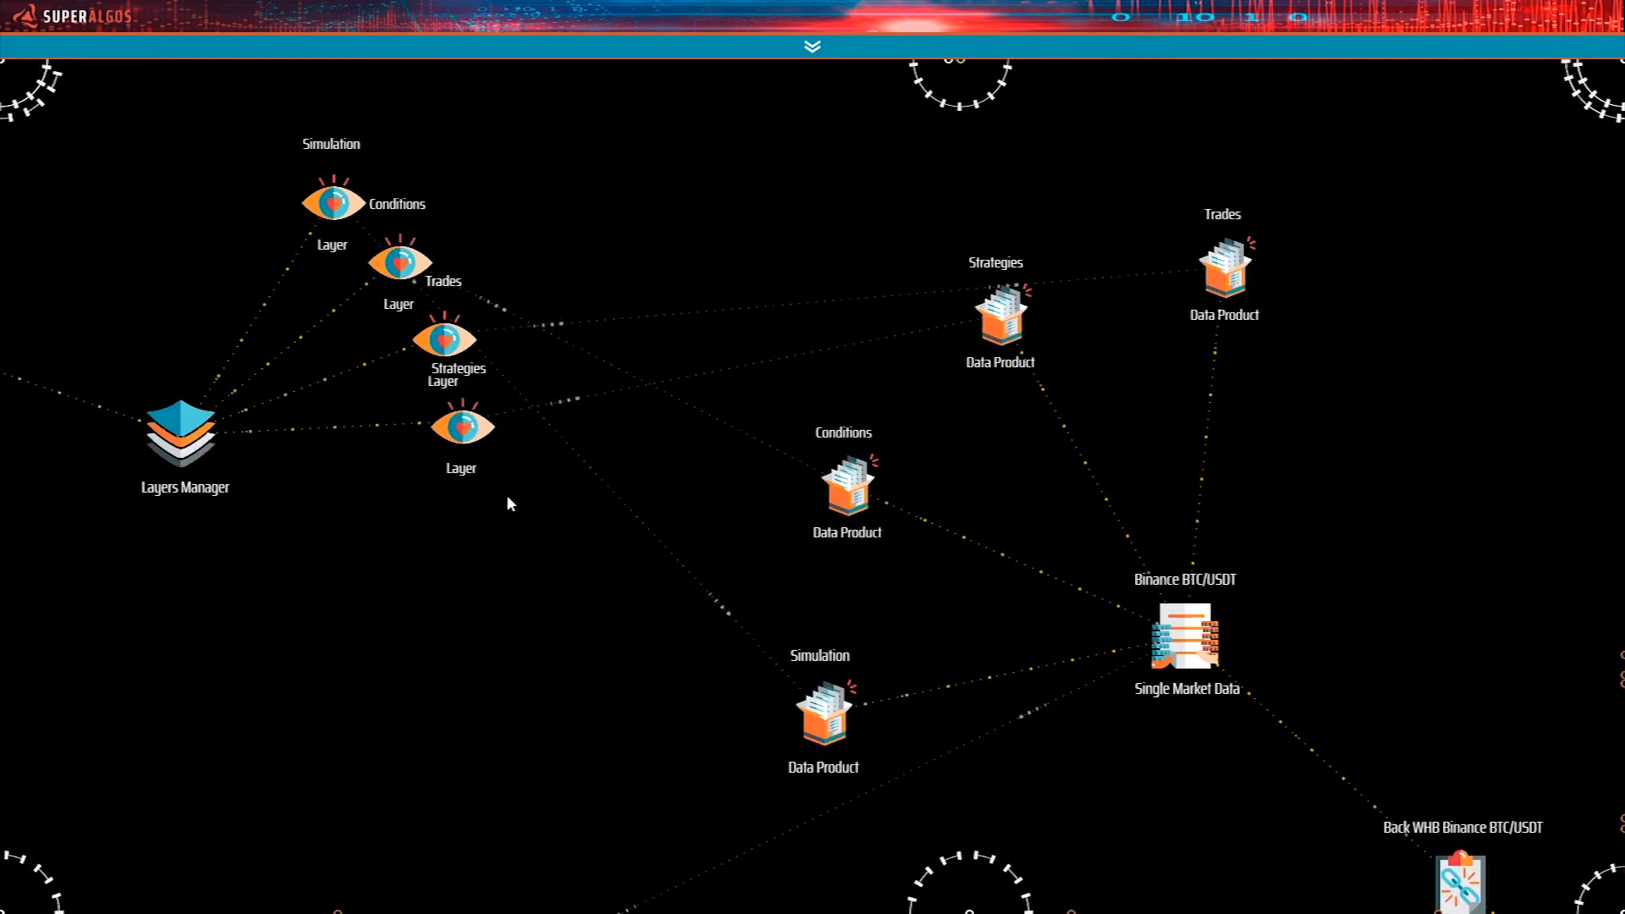
{"action": "left_click_drag", "start_coordinate": [623, 560], "coordinate": [865, 610]}
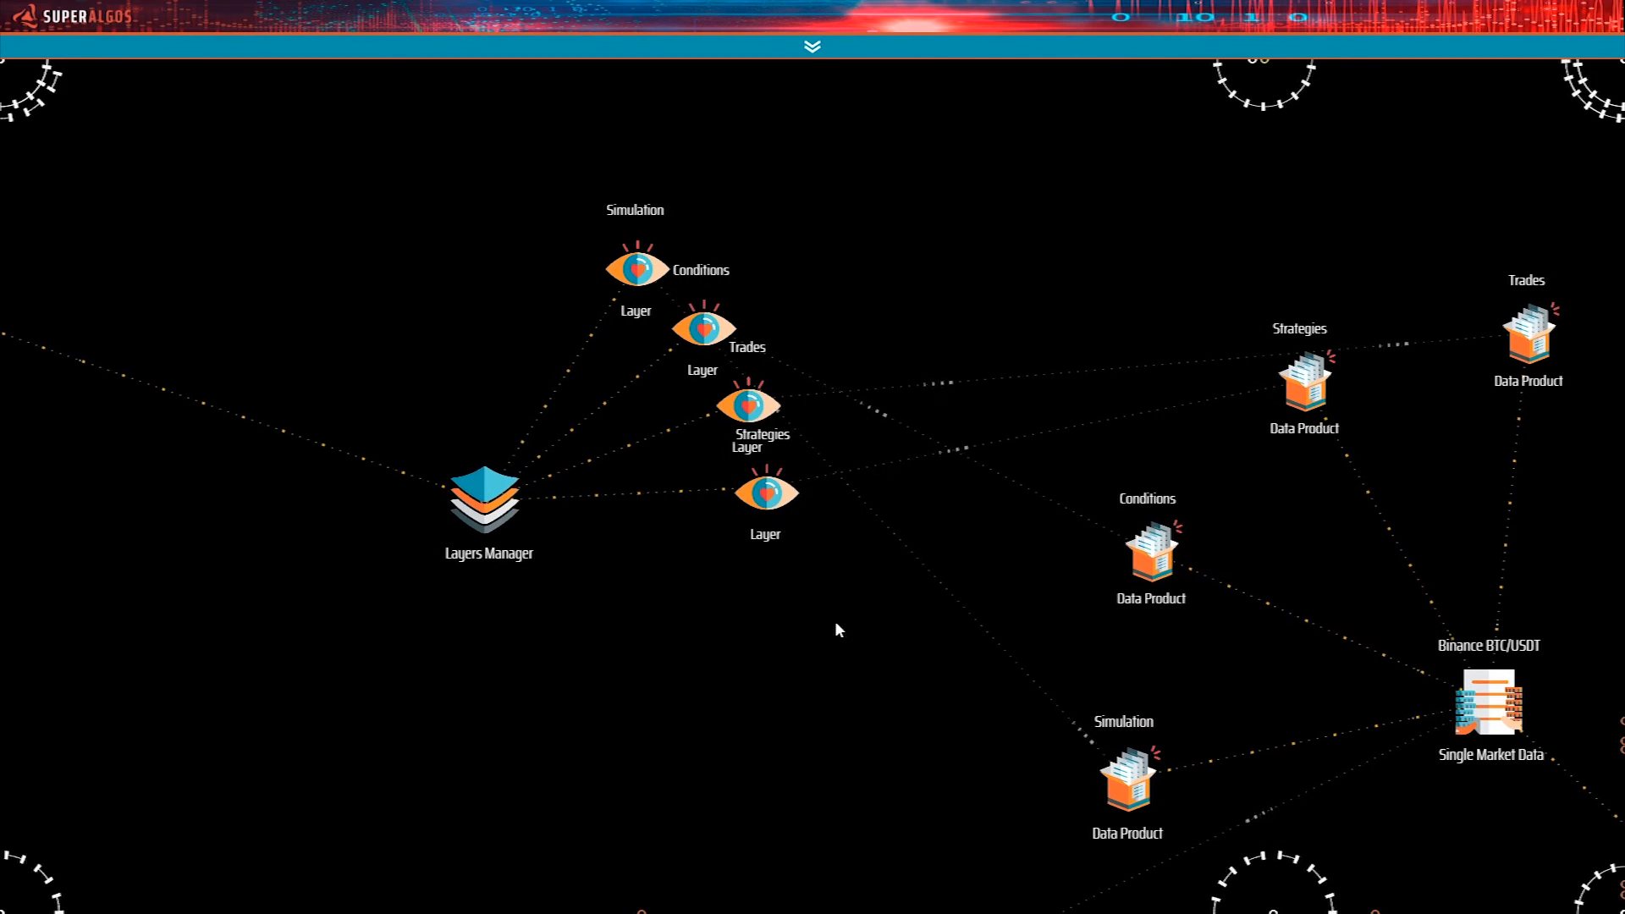
{"action": "left_click_drag", "start_coordinate": [805, 610], "coordinate": [861, 675]}
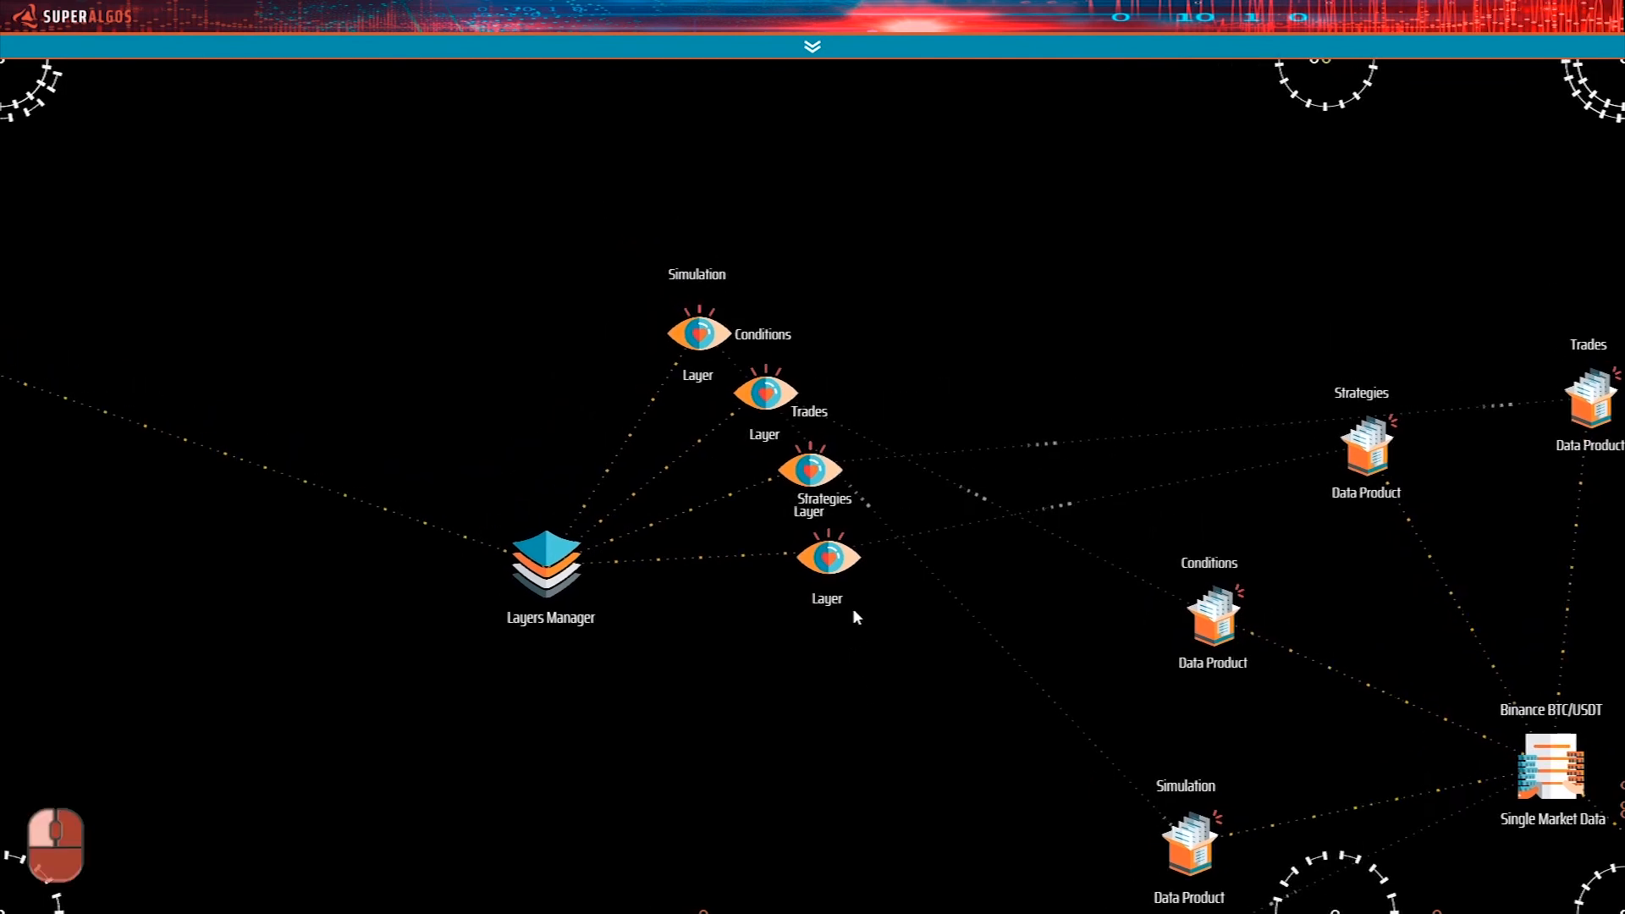
{"action": "mouse_move", "coordinate": [826, 584]}
{"action": "left_click", "coordinate": [718, 604]}
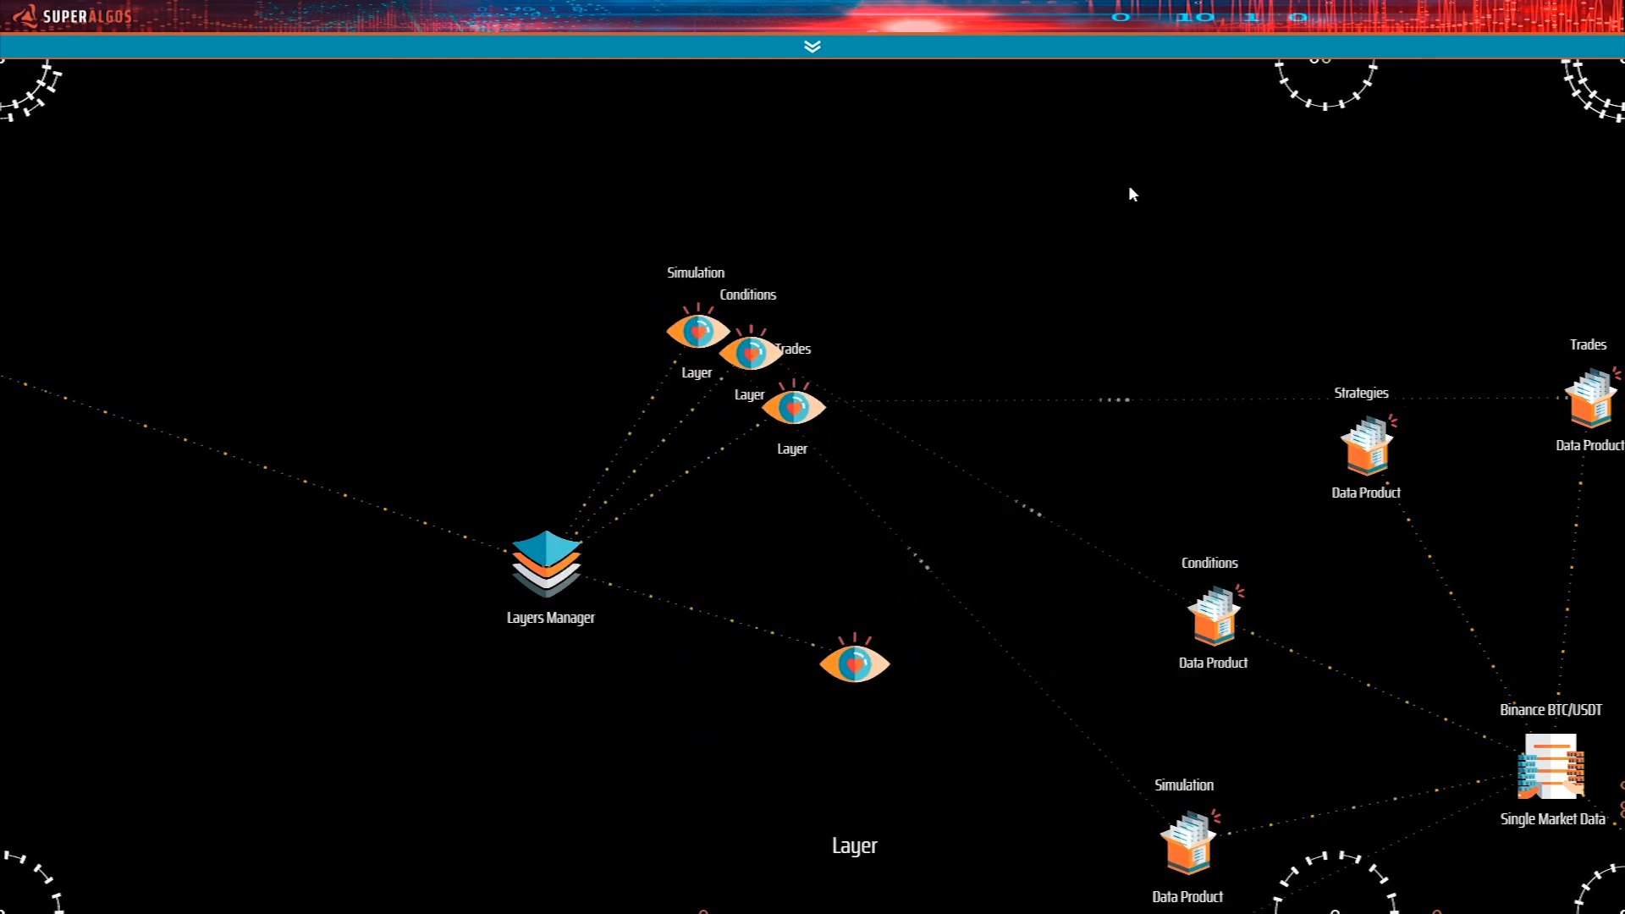
Remove the data product references from the cloned chart's Trades, Conditions and Simulation layers.
{"action": "mouse_move", "coordinate": [830, 503]}
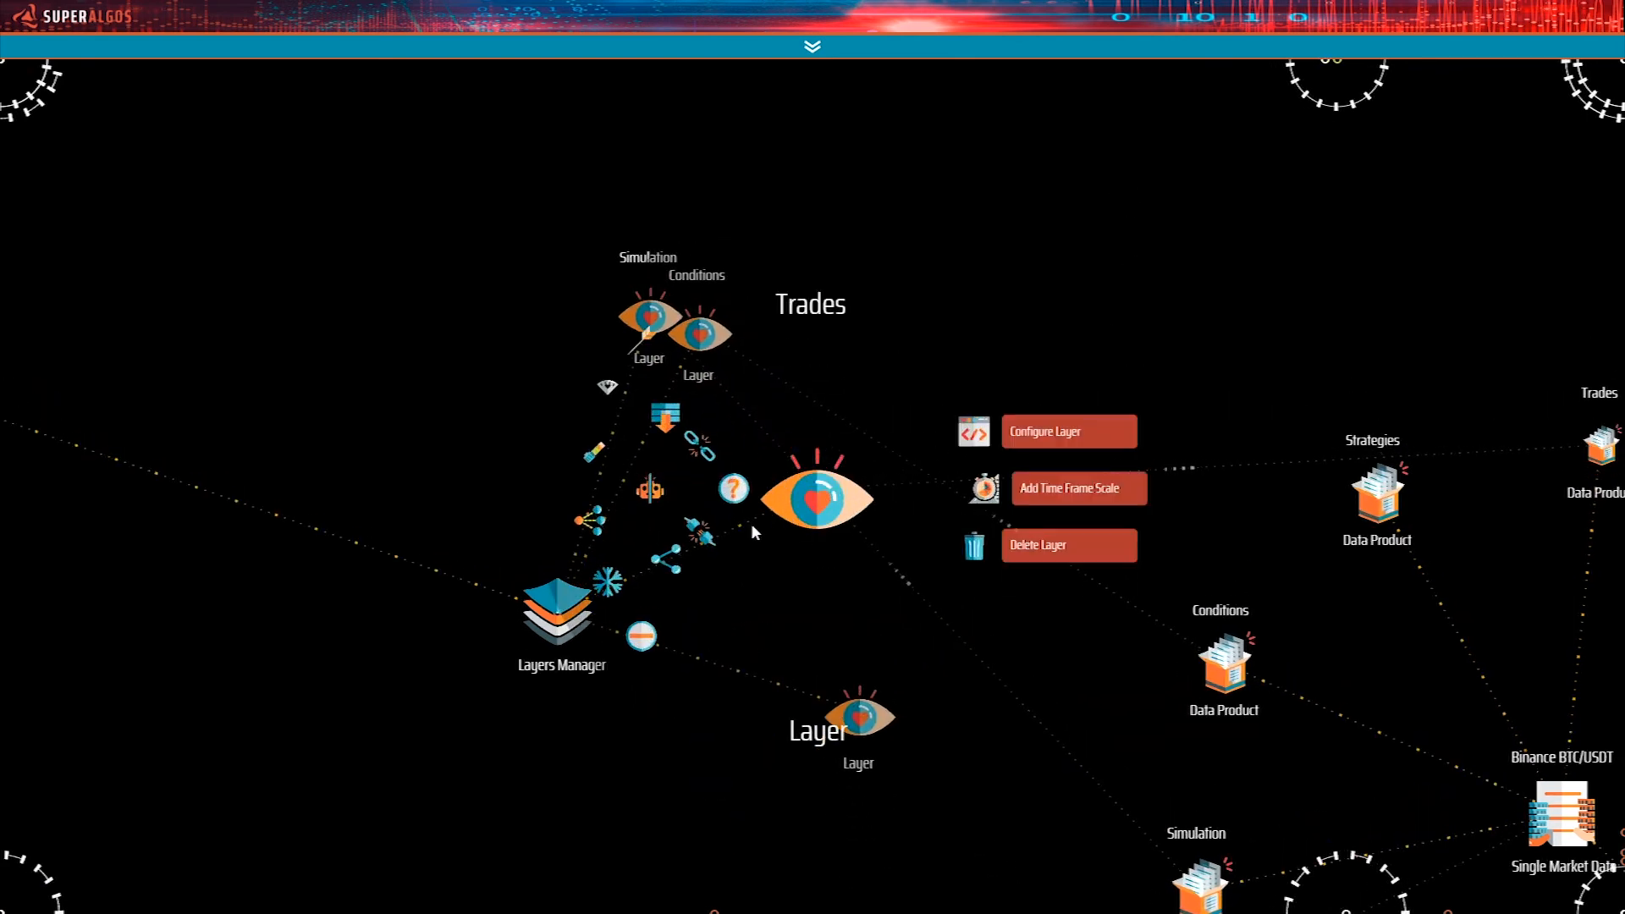
{"action": "left_click", "coordinate": [701, 544]}
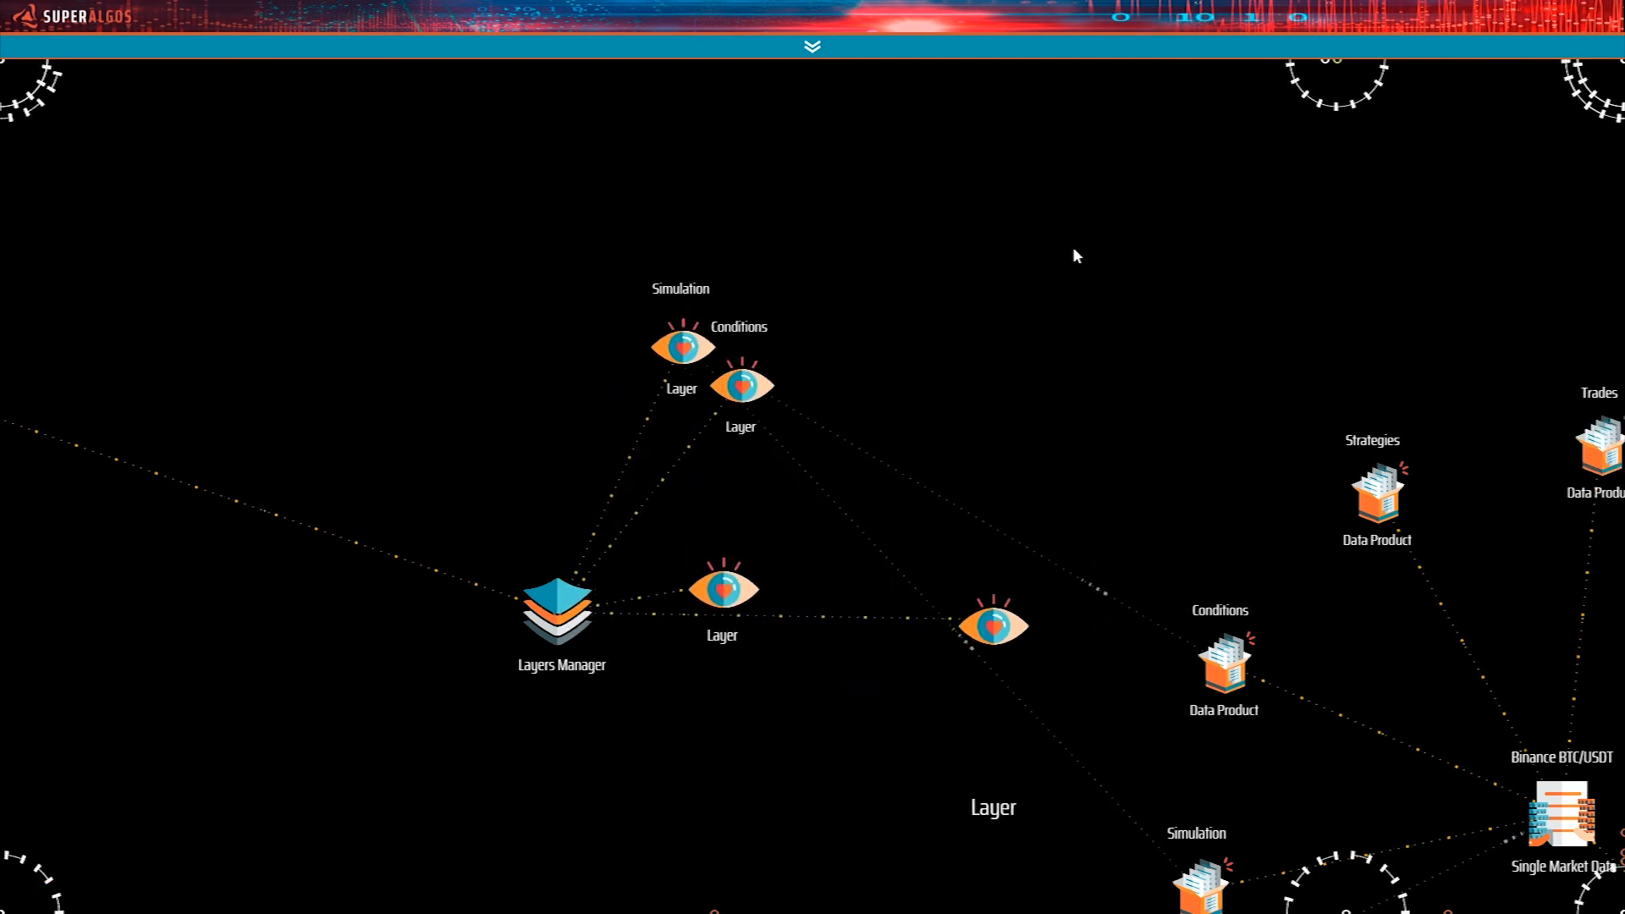
{"action": "left_click_drag", "start_coordinate": [1073, 254], "coordinate": [1132, 374]}
{"action": "mouse_move", "coordinate": [766, 606]}
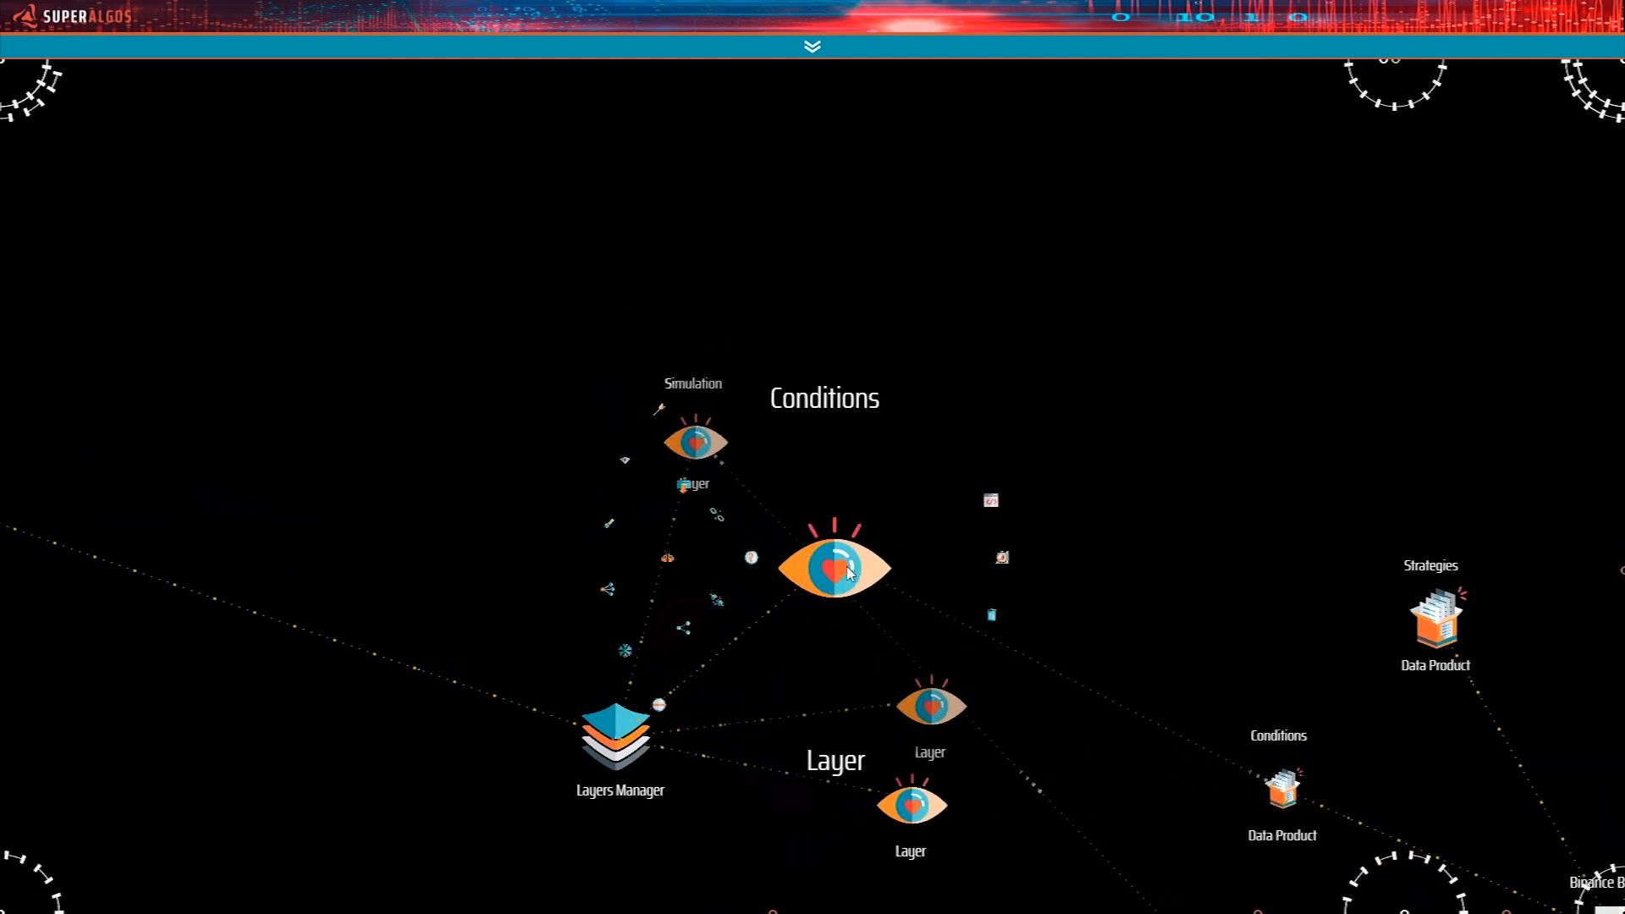
{"action": "left_click", "coordinate": [840, 556]}
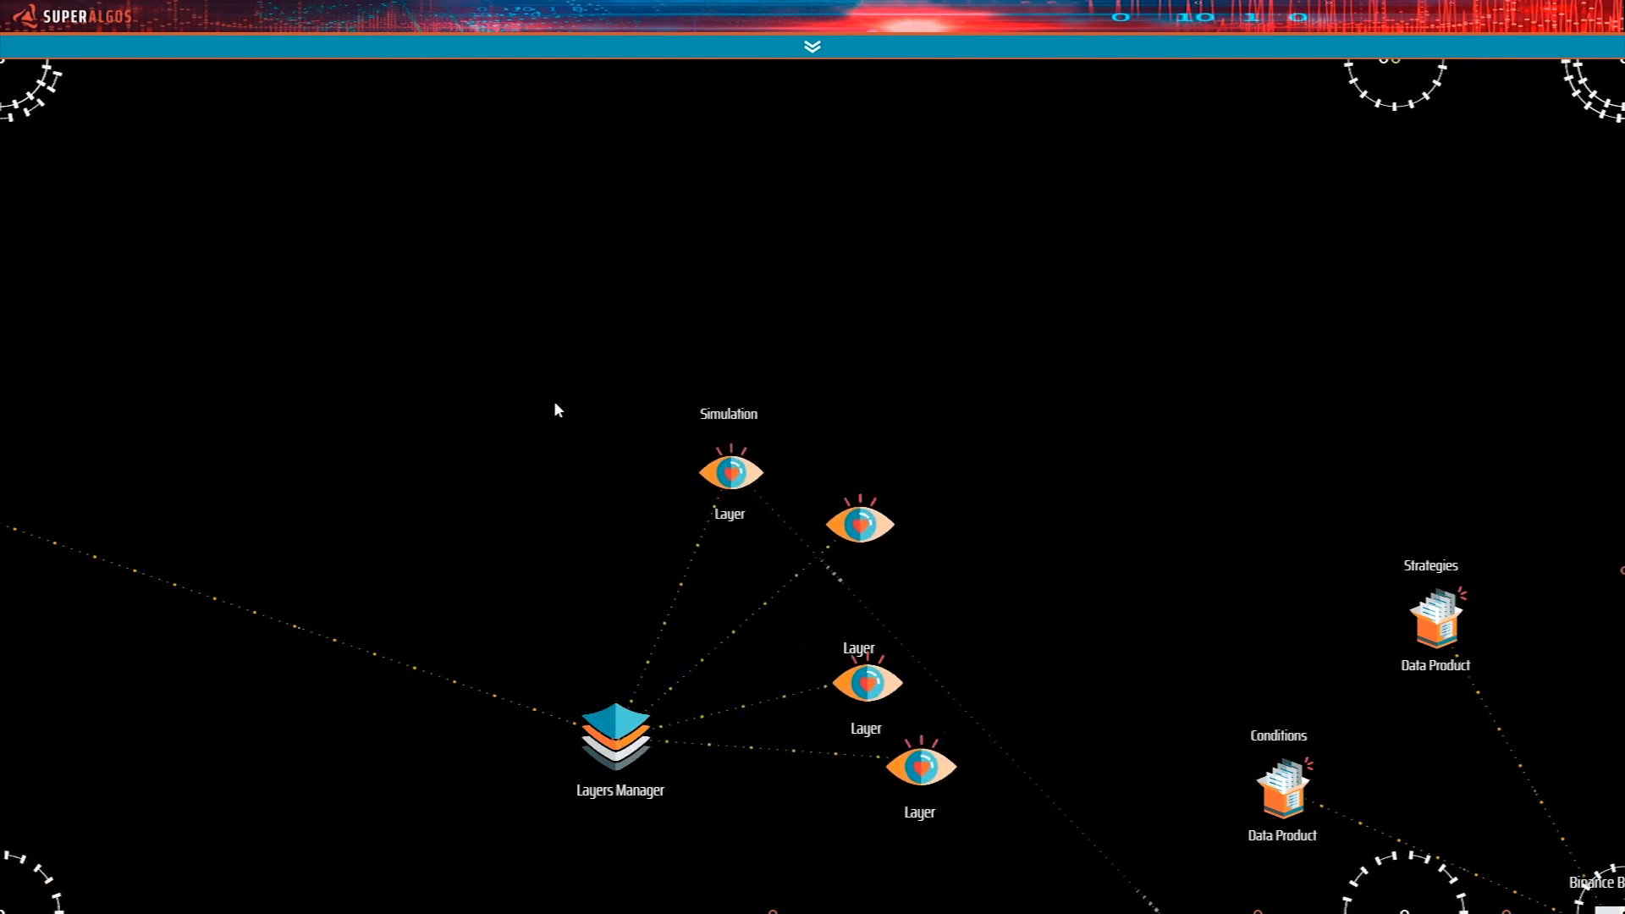
{"action": "mouse_move", "coordinate": [686, 495]}
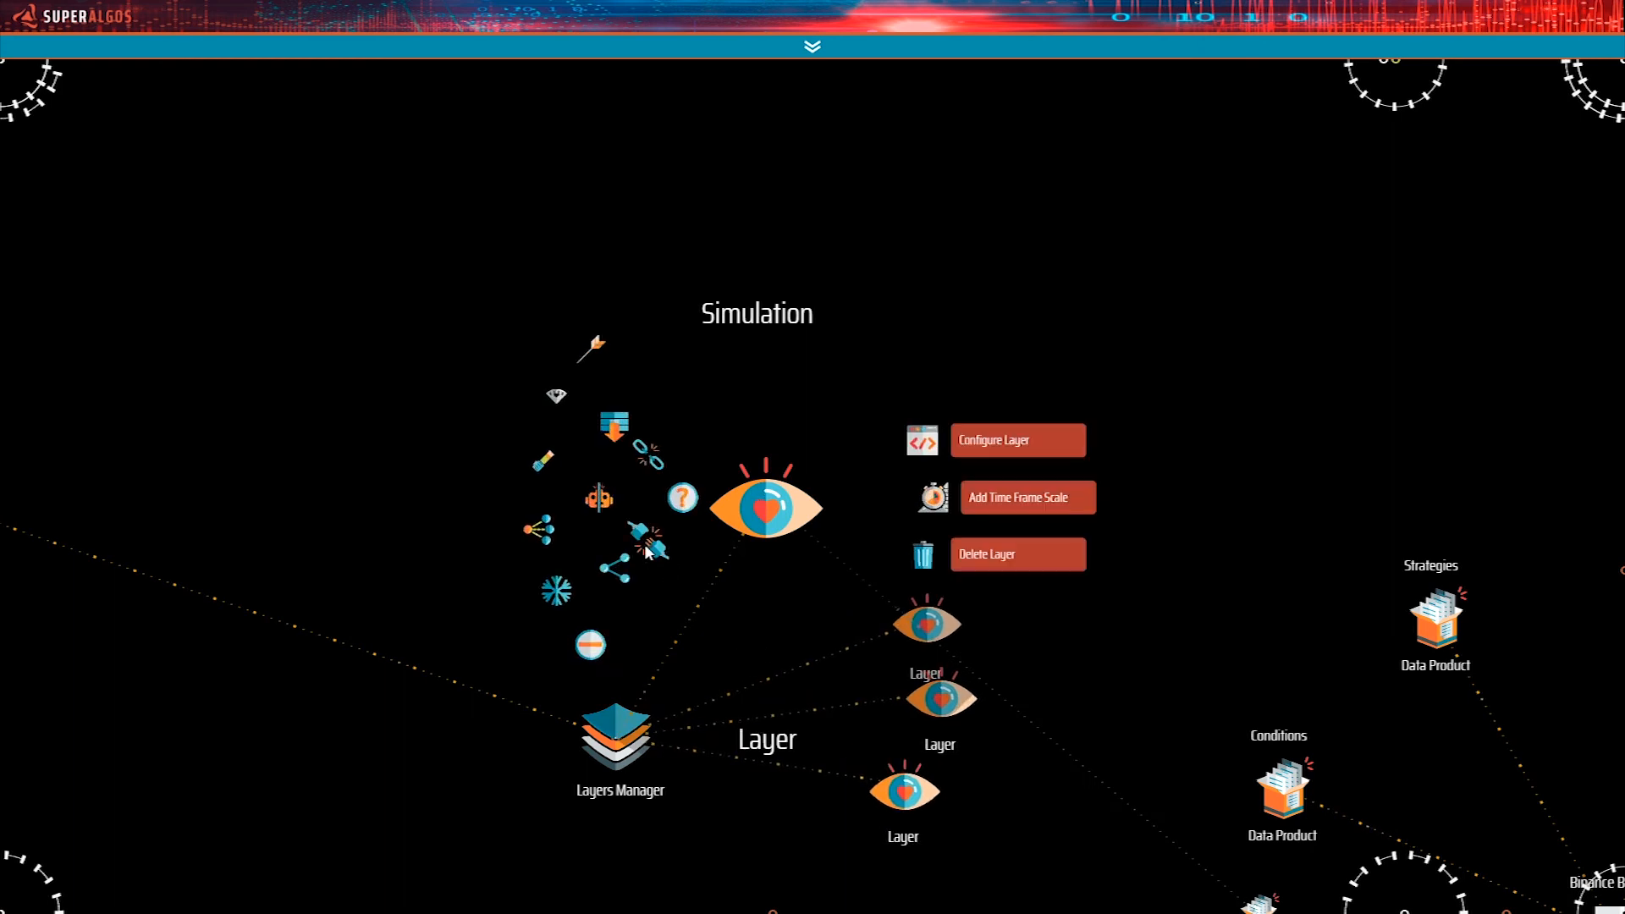
Carry the cloned chart's Layers Manager across the network area and pin it beside the Data Products of the My System Session Reference.
{"action": "left_click_drag", "start_coordinate": [1125, 380], "coordinate": [990, 134]}
{"action": "left_click_drag", "start_coordinate": [467, 519], "coordinate": [589, 416]}
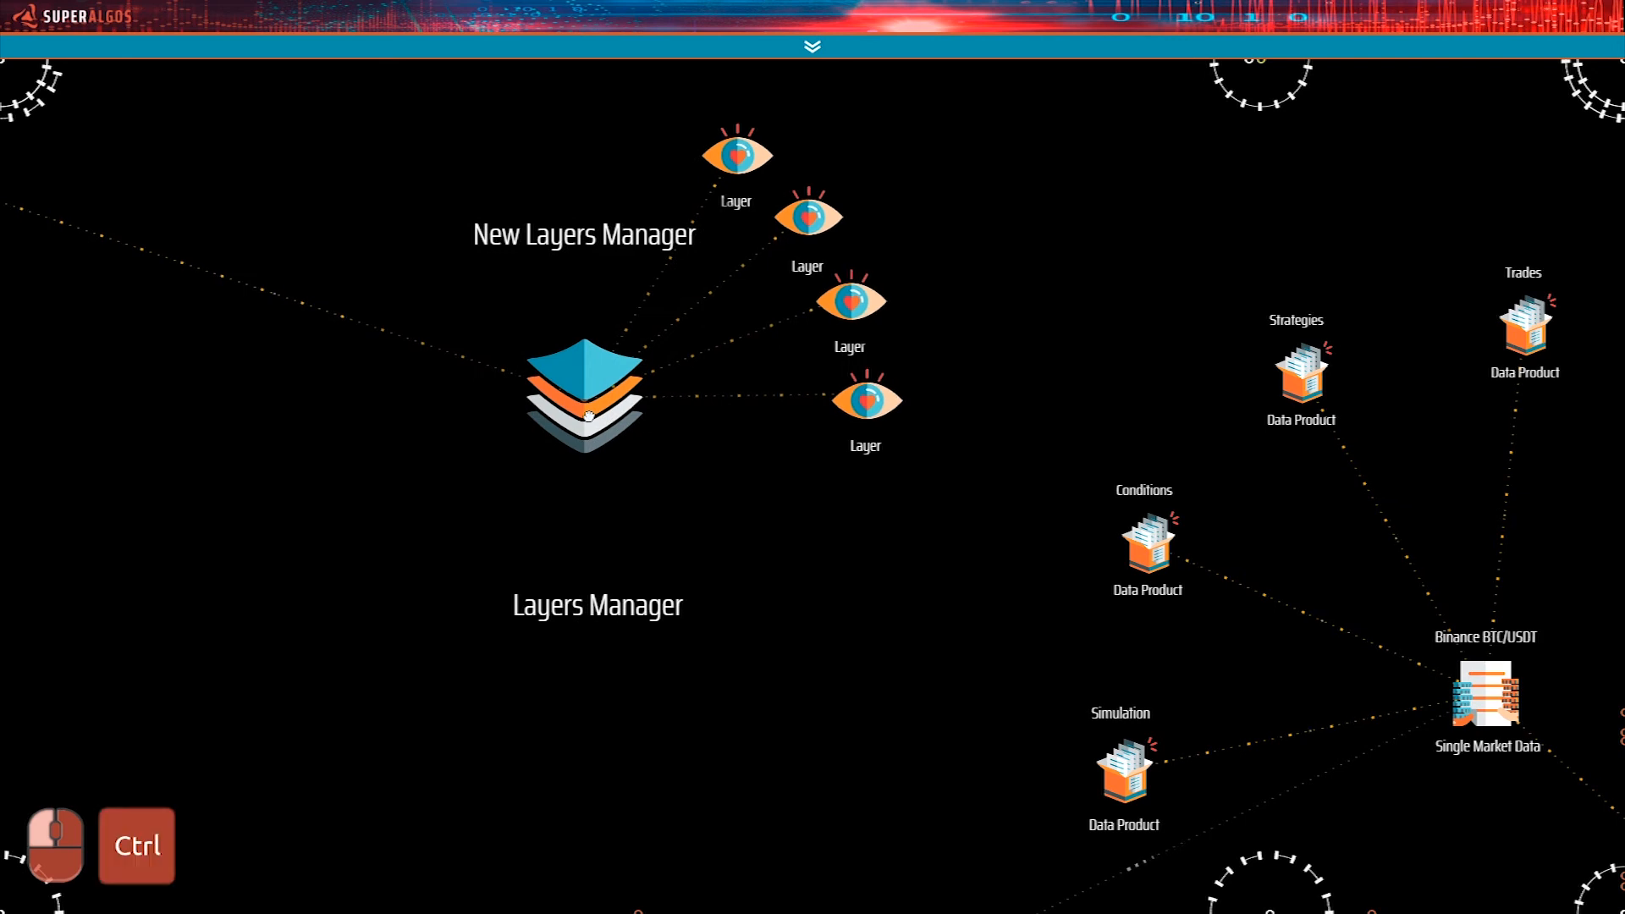
{"action": "key", "text": "ctrl+Right"}
{"action": "key", "text": "ctrl+Right"}
{"action": "key", "text": "ctrl+Right"}
{"action": "key", "text": "ctrl+Right"}
{"action": "key", "text": "ctrl+Right"}
{"action": "key", "text": "ctrl+Down"}
{"action": "key", "text": "ctrl+Down"}
{"action": "key", "text": "ctrl+Down"}
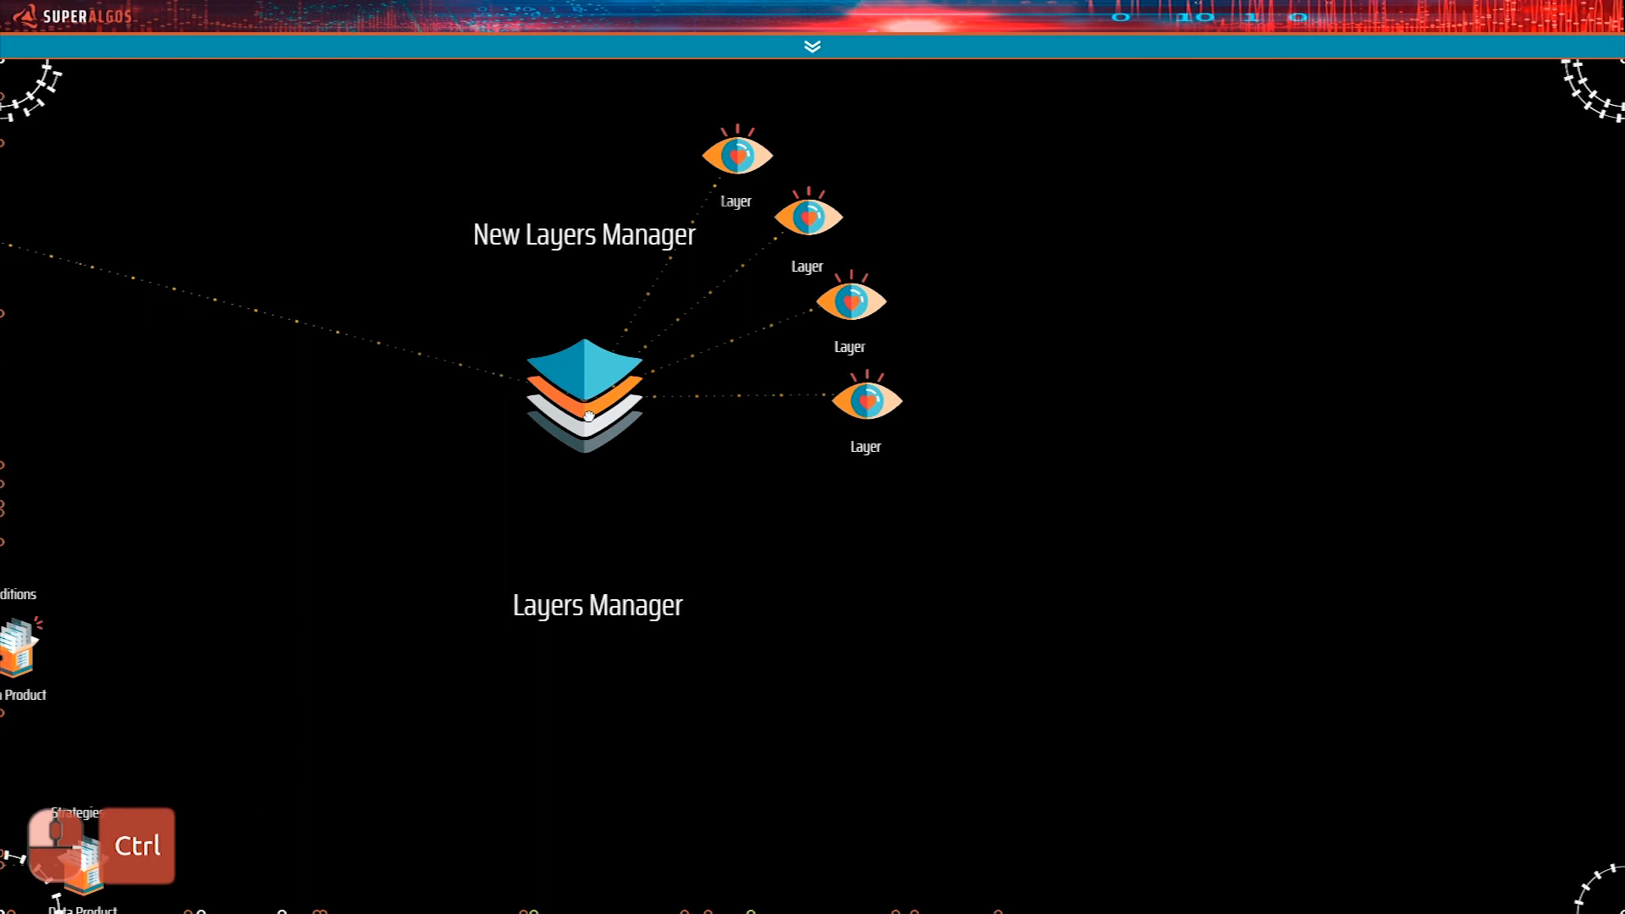
{"action": "key", "text": "ctrl+Left"}
{"action": "left_click_drag", "start_coordinate": [589, 416], "coordinate": [795, 658]}
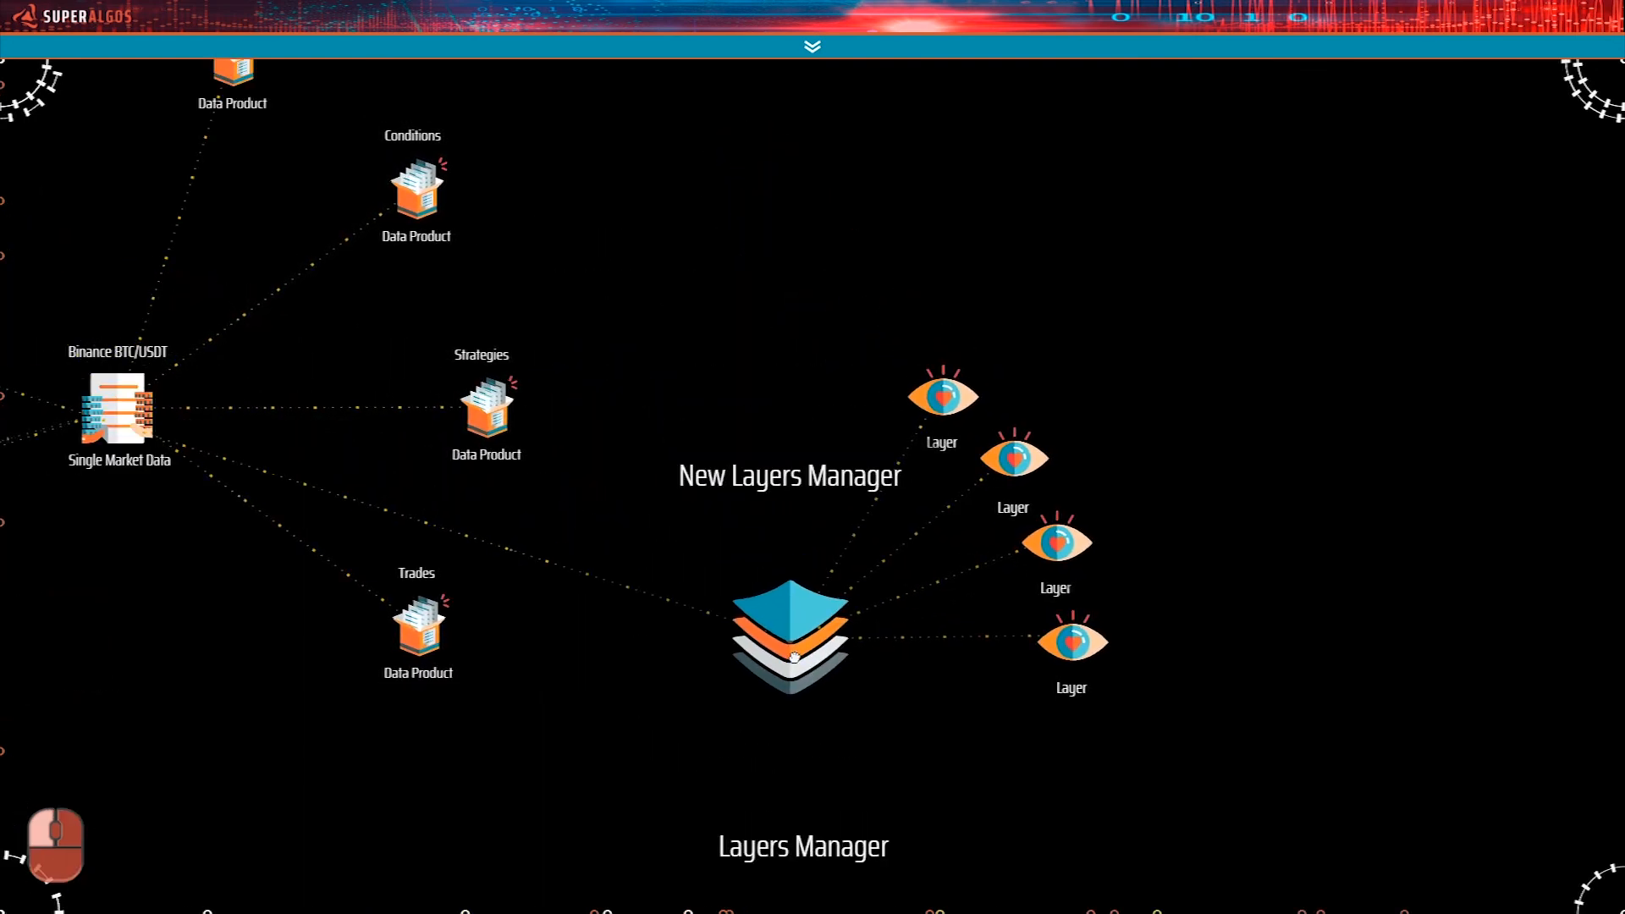
{"action": "mouse_move", "coordinate": [796, 665]}
Reference two of the blank layers to My System's Simulation and Conditions Data Products.
{"action": "left_click_drag", "start_coordinate": [713, 225], "coordinate": [976, 388]}
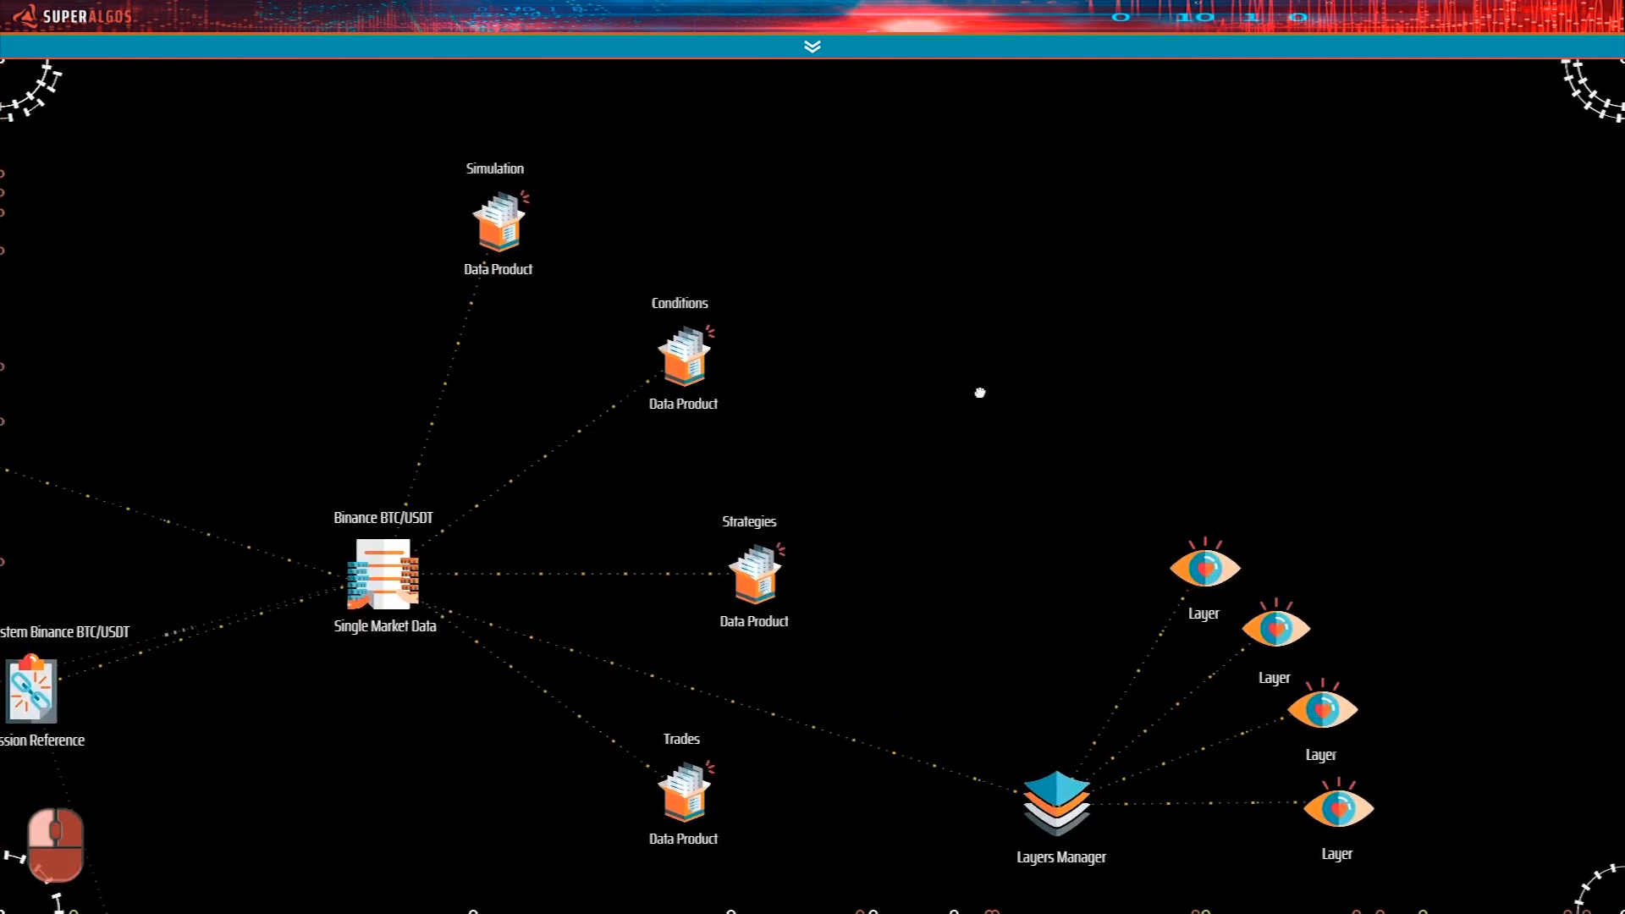
{"action": "left_click_drag", "start_coordinate": [1009, 587], "coordinate": [998, 628]}
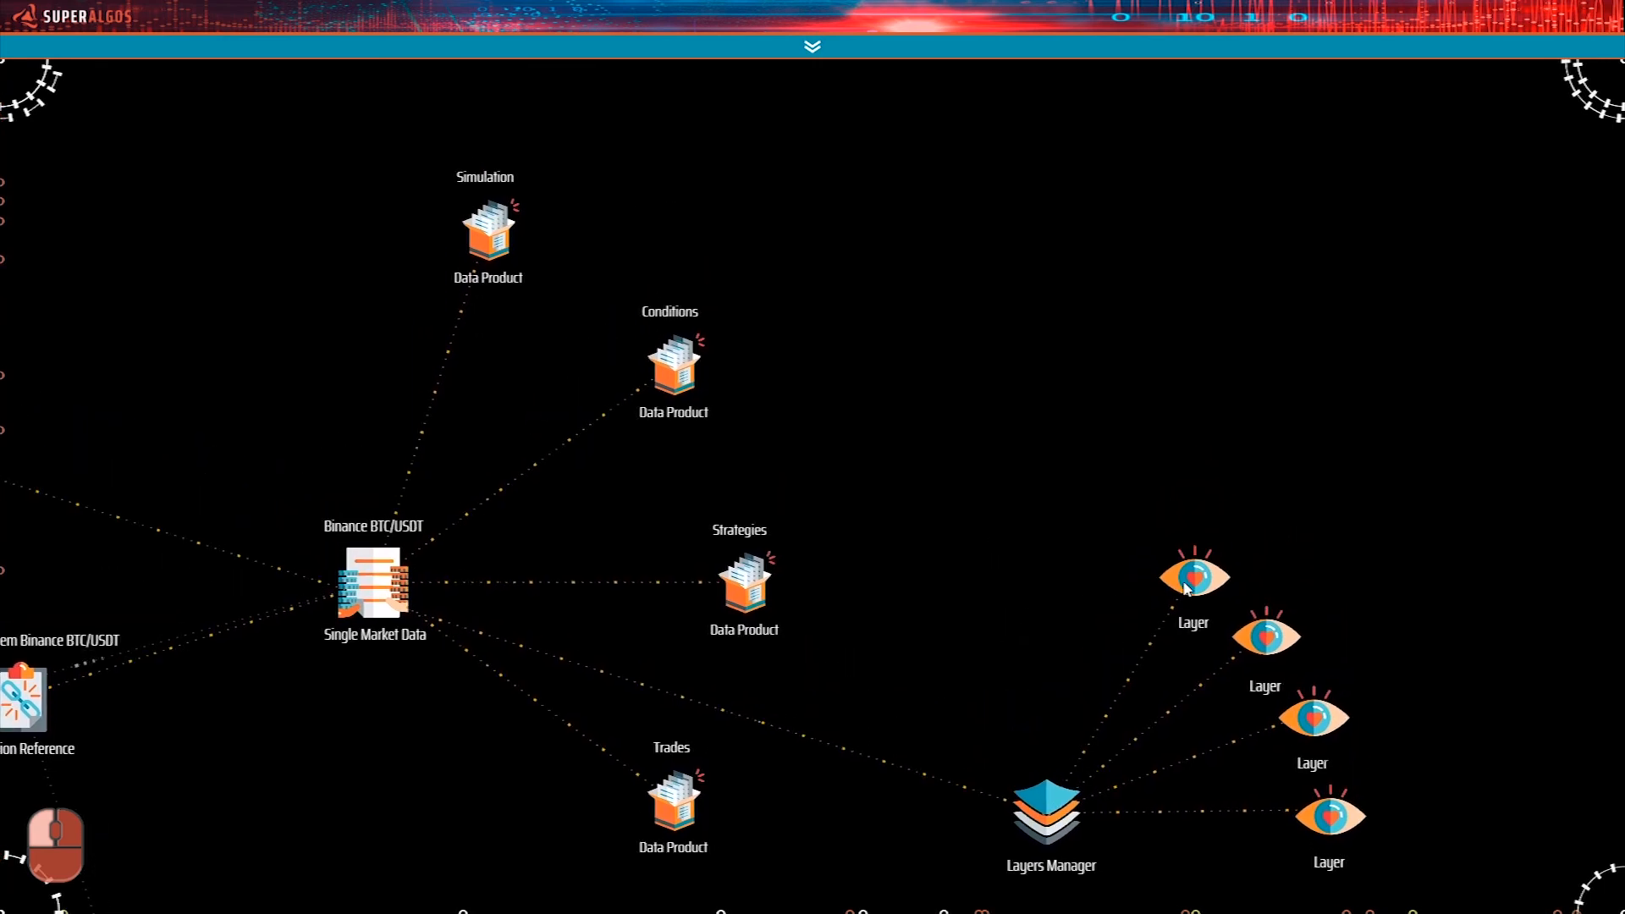
{"action": "mouse_move", "coordinate": [1194, 583]}
{"action": "left_click_drag", "start_coordinate": [1196, 585], "coordinate": [640, 89]}
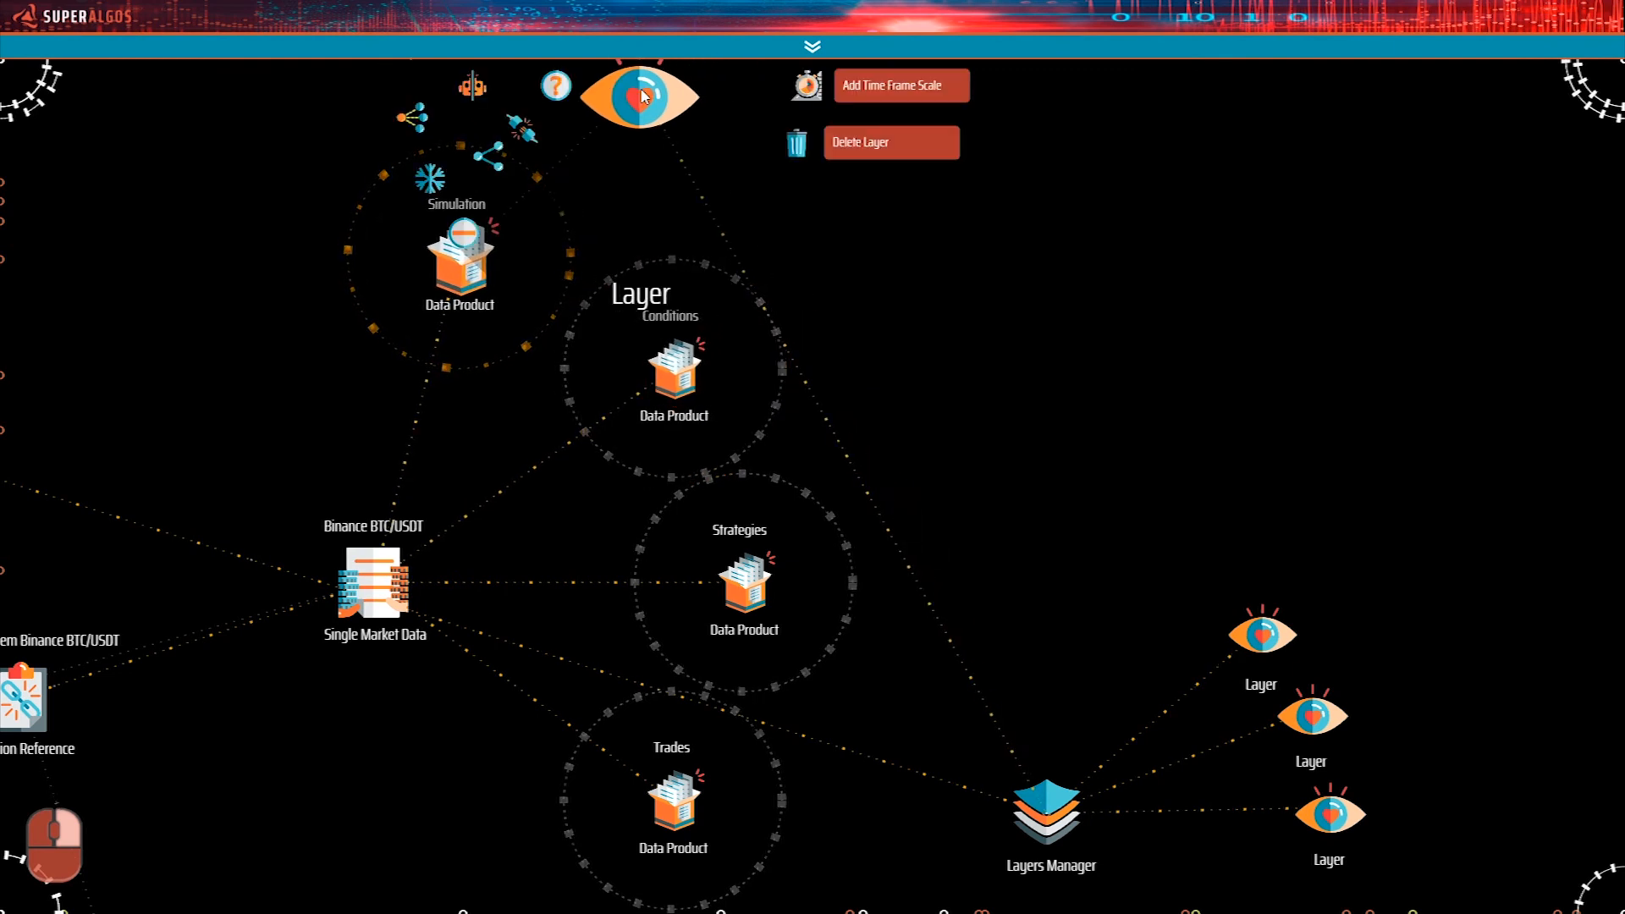
{"action": "left_click_drag", "start_coordinate": [641, 96], "coordinate": [1133, 485]}
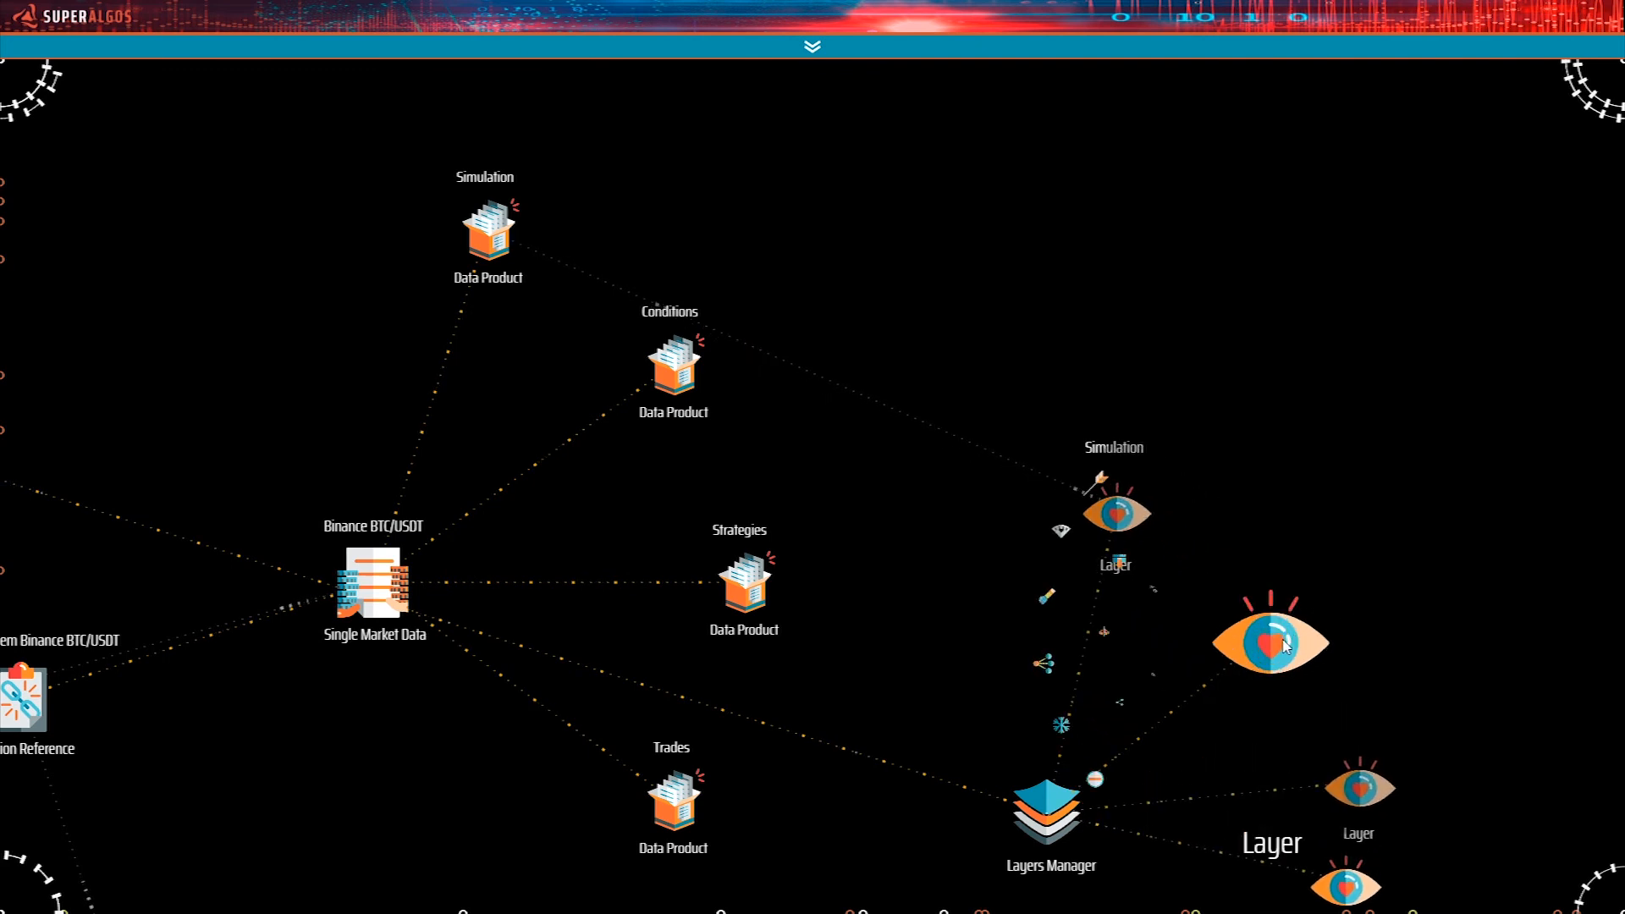
{"action": "left_click_drag", "start_coordinate": [1301, 636], "coordinate": [974, 293]}
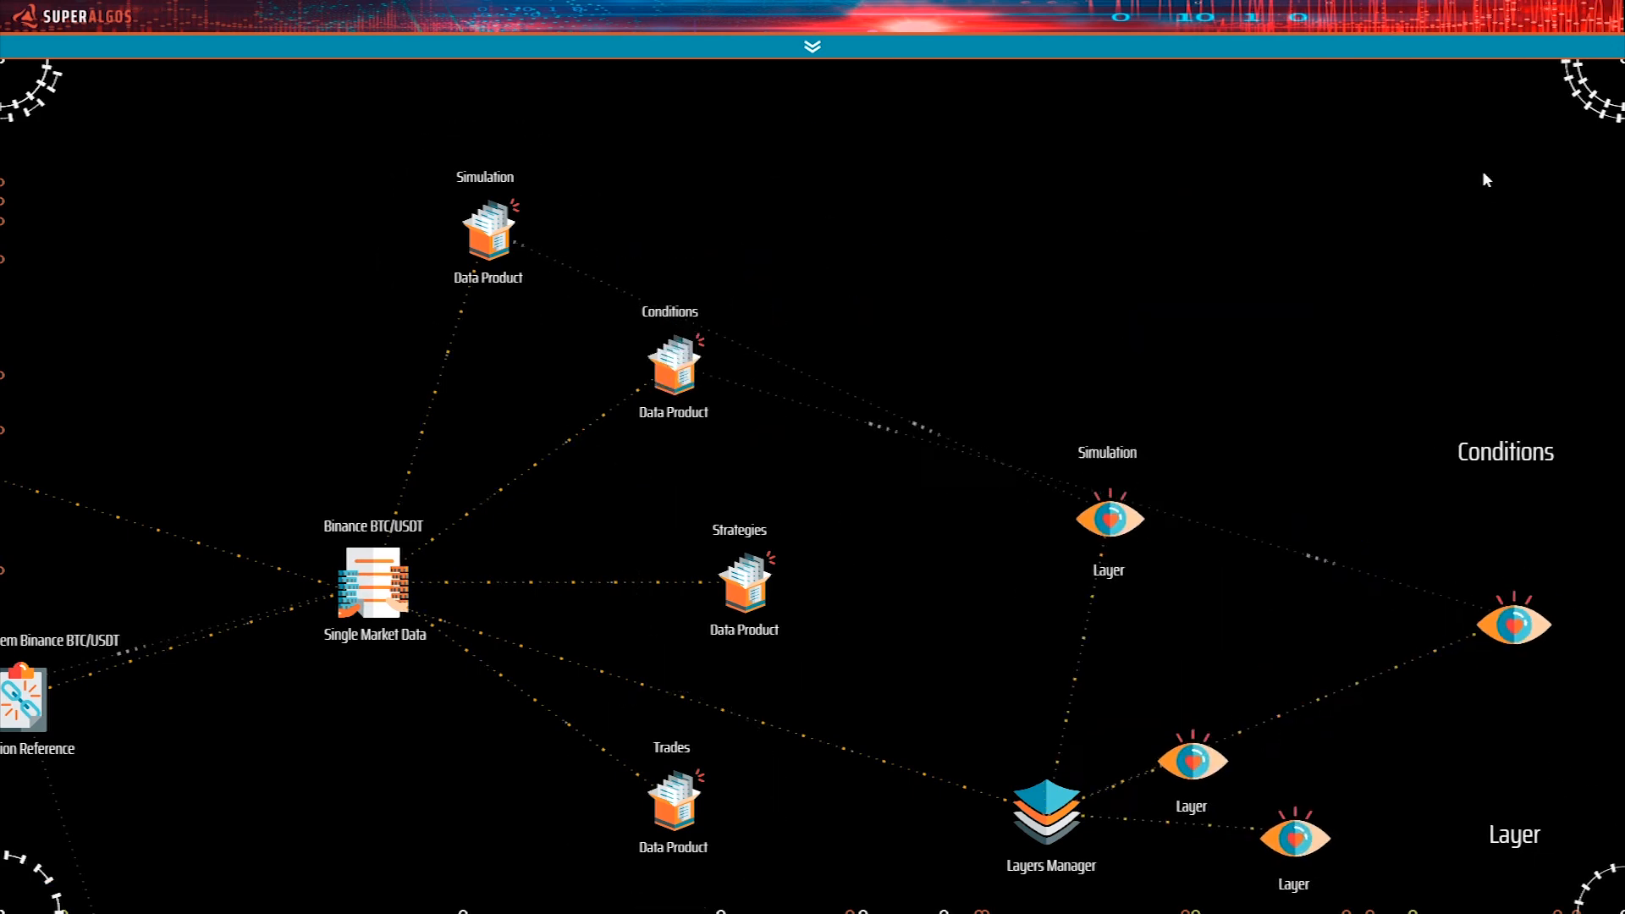
Reference the two remaining blank layers to My System's Strategies and Trades Data Products.
{"action": "left_click_drag", "start_coordinate": [1414, 323], "coordinate": [1380, 173]}
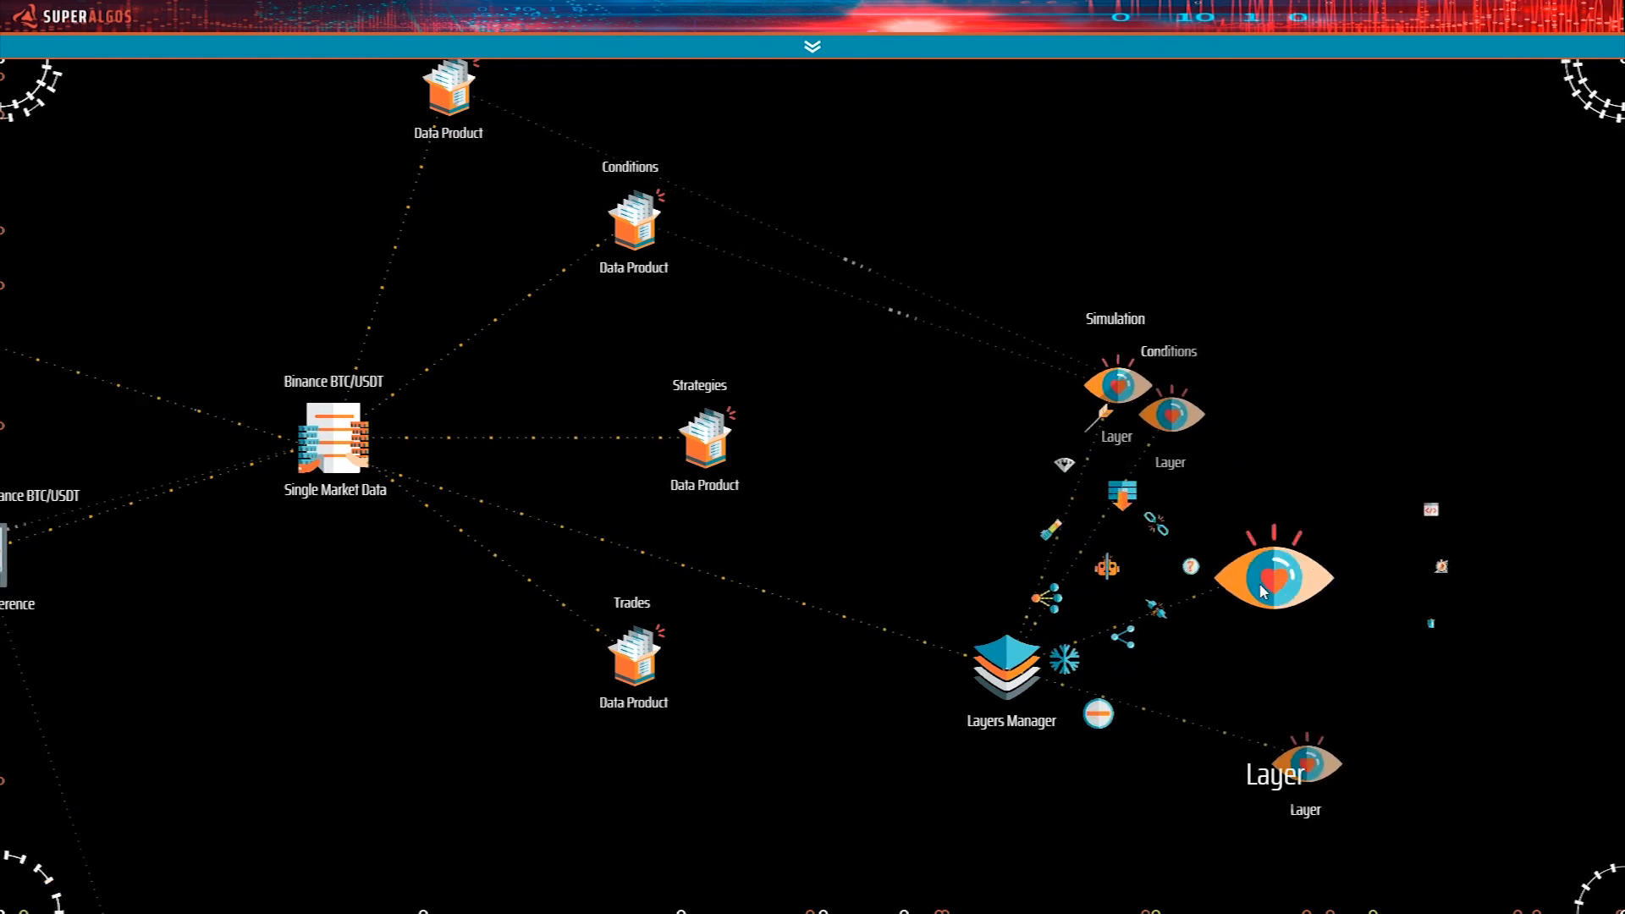
{"action": "left_click_drag", "start_coordinate": [1219, 582], "coordinate": [956, 453]}
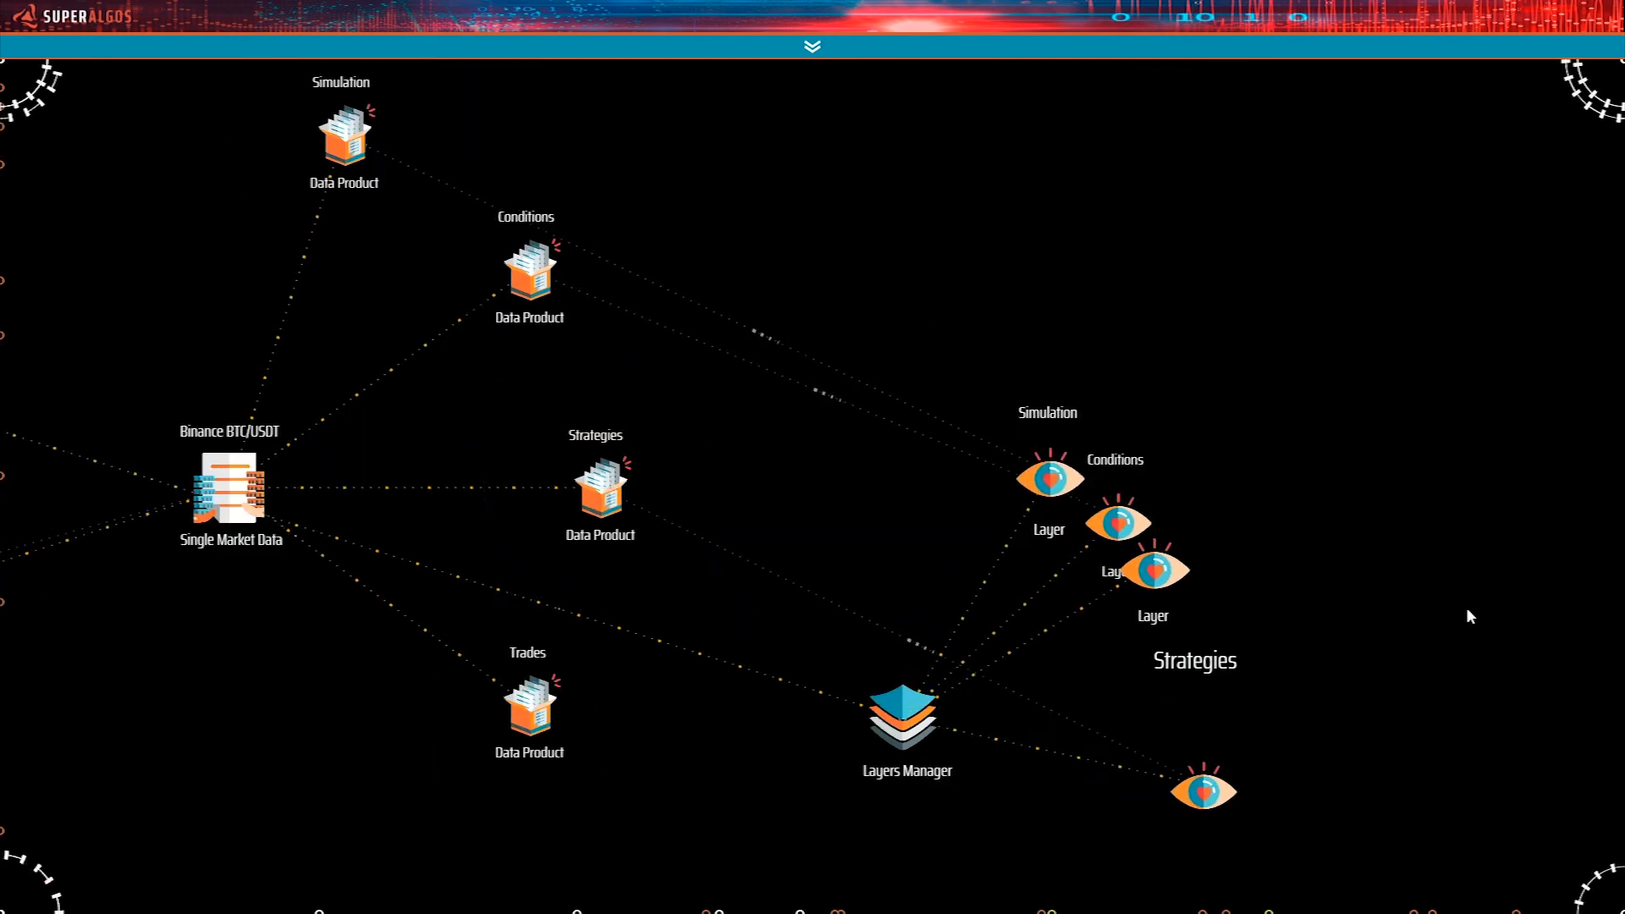
{"action": "left_click_drag", "start_coordinate": [1454, 551], "coordinate": [1446, 468]}
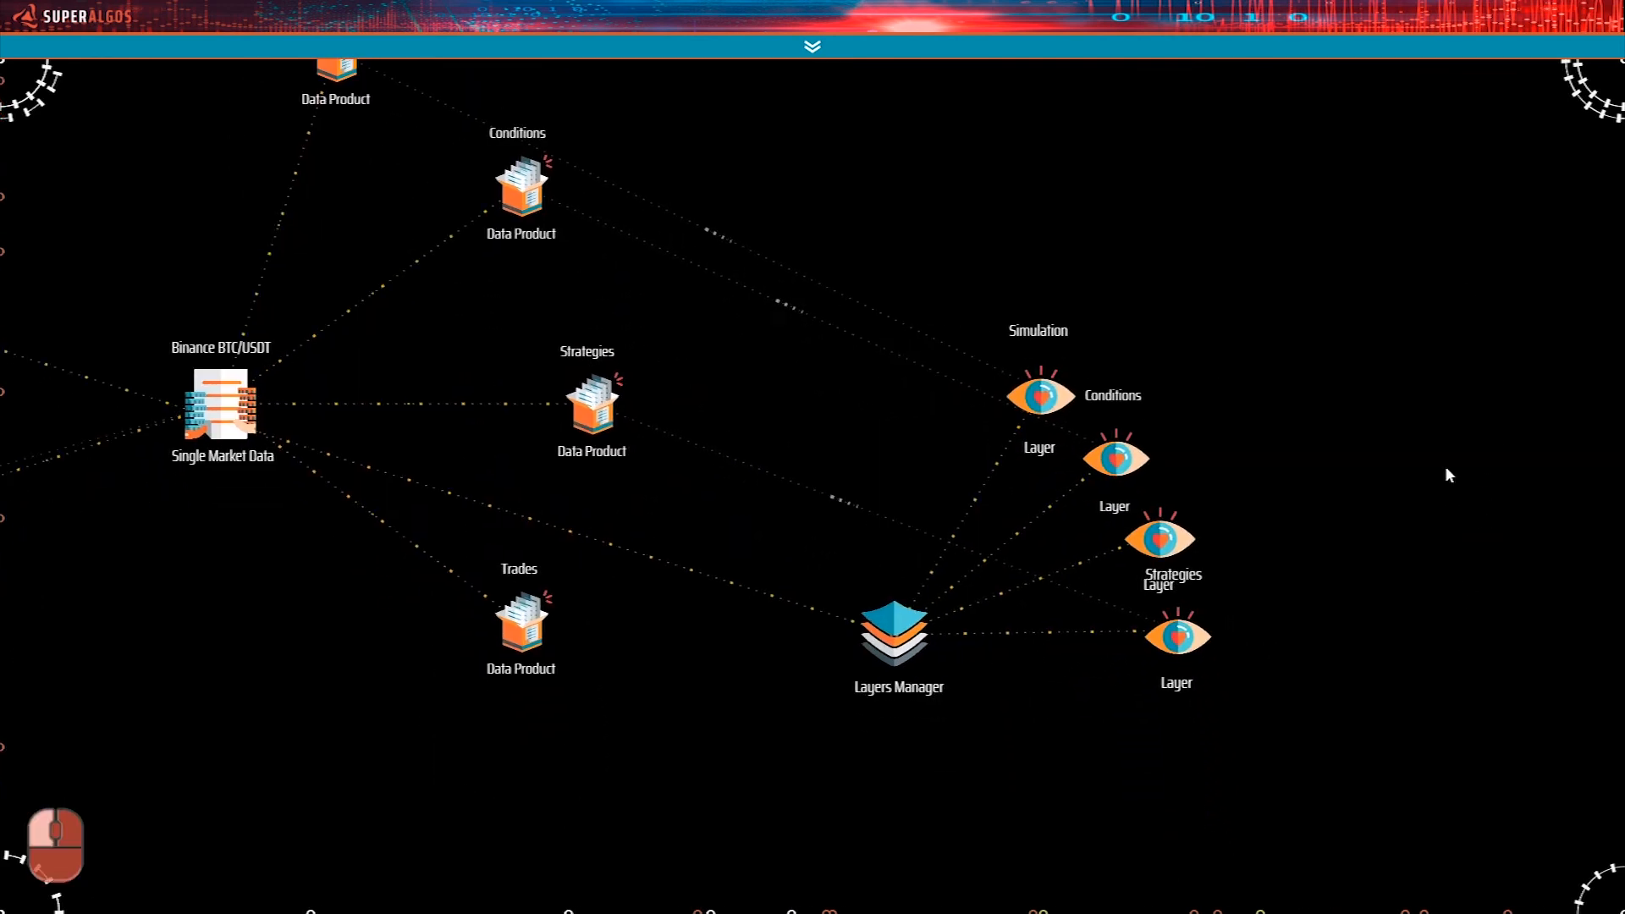
{"action": "left_click_drag", "start_coordinate": [1164, 539], "coordinate": [1297, 573]}
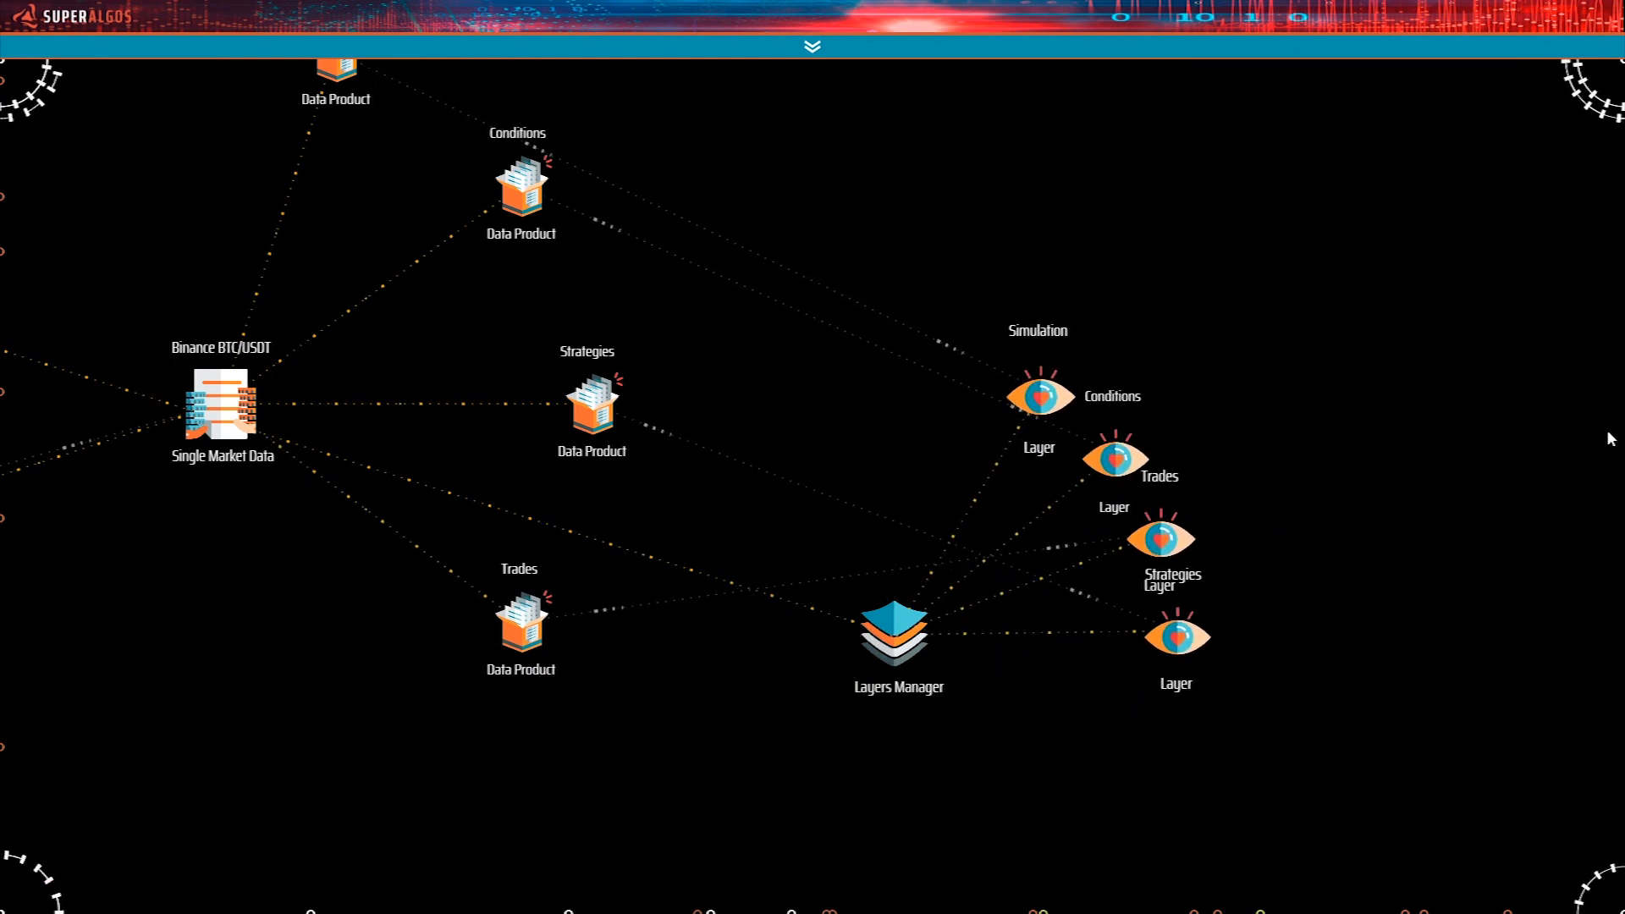
Unpin the Layers Manager from the network area and check the cloned Time Machine in the Charting Space.
{"action": "left_click_drag", "start_coordinate": [903, 768], "coordinate": [1024, 726]}
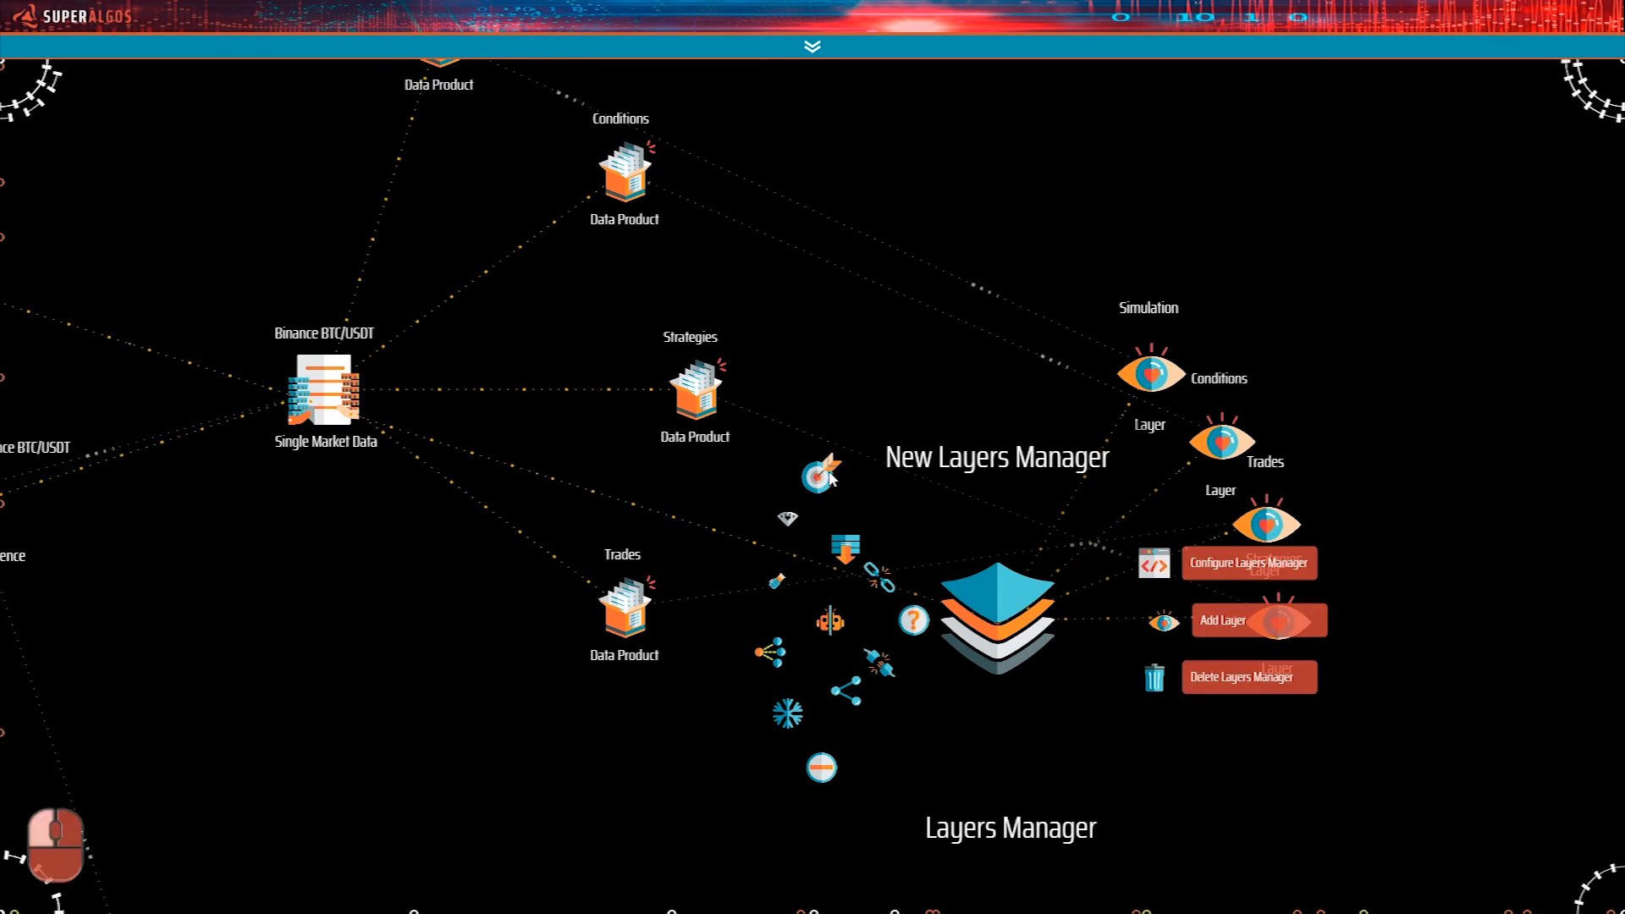
{"action": "left_click", "coordinate": [829, 472]}
{"action": "right_click", "coordinate": [894, 586]}
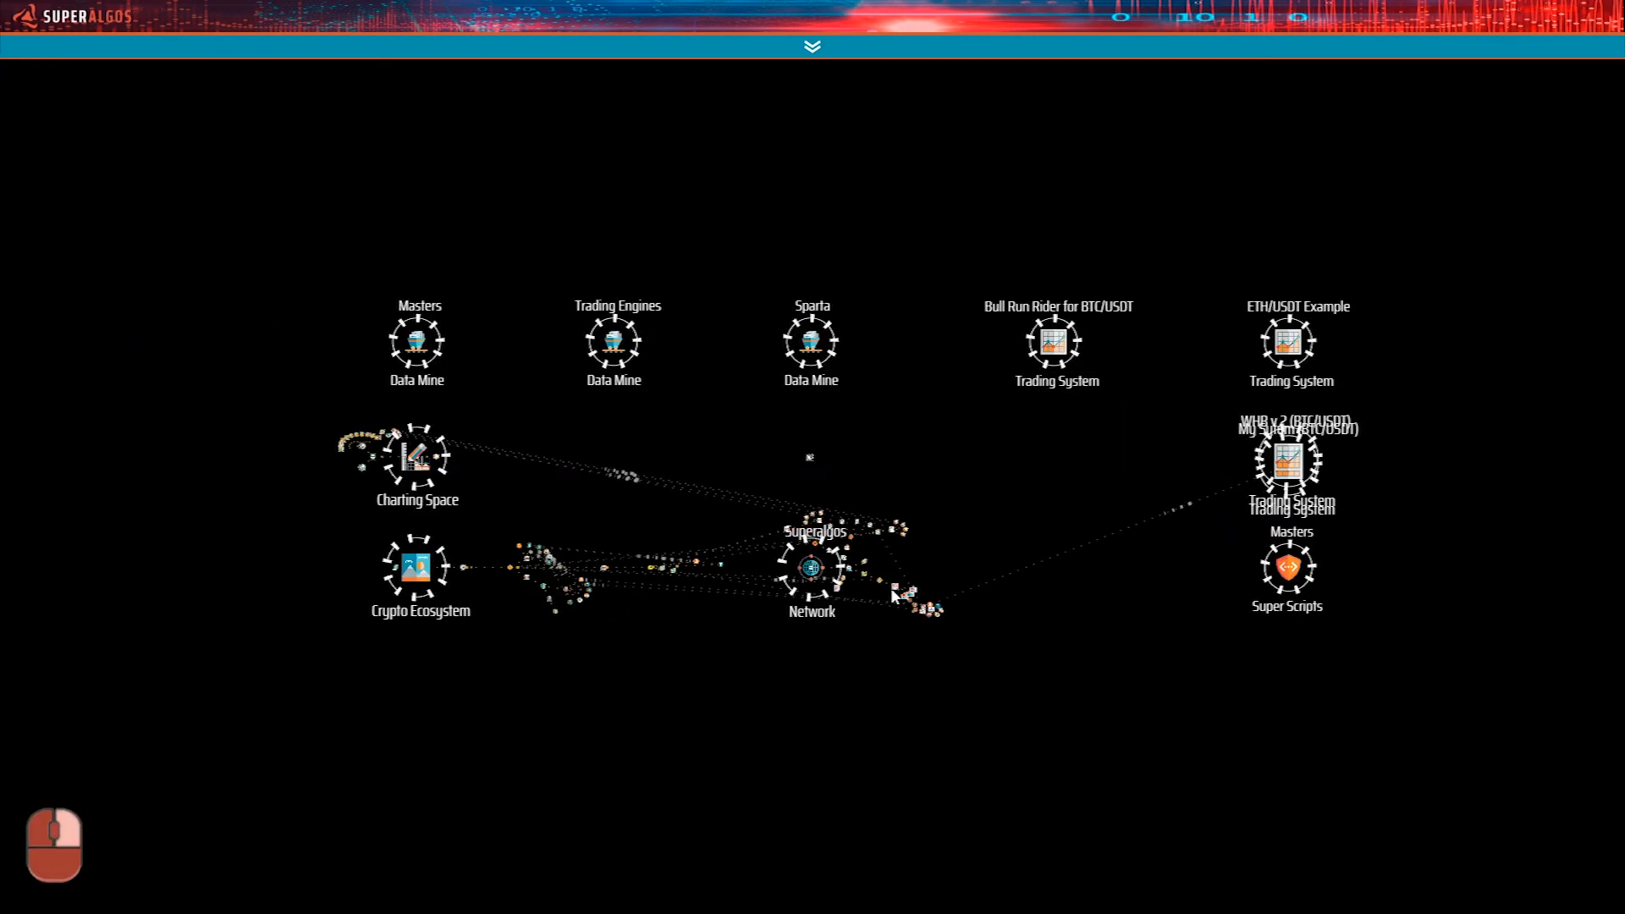
{"action": "right_click", "coordinate": [382, 462]}
{"action": "left_click_drag", "start_coordinate": [639, 232], "coordinate": [1001, 872]}
{"action": "left_click_drag", "start_coordinate": [1204, 632], "coordinate": [798, 334]}
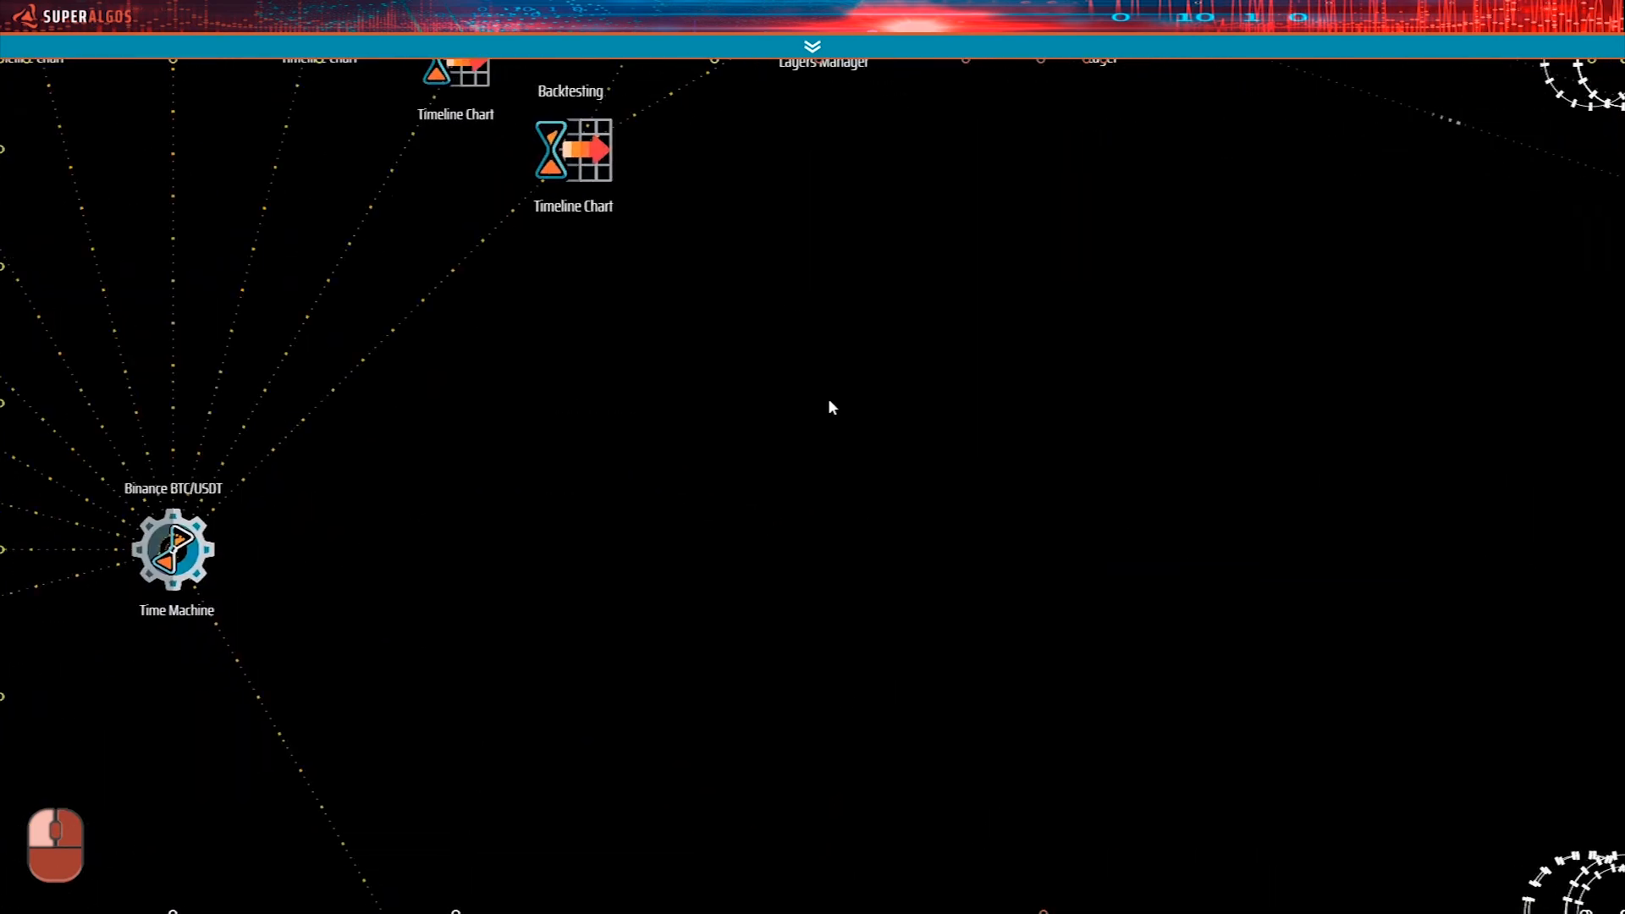
{"action": "left_click_drag", "start_coordinate": [882, 515], "coordinate": [853, 471]}
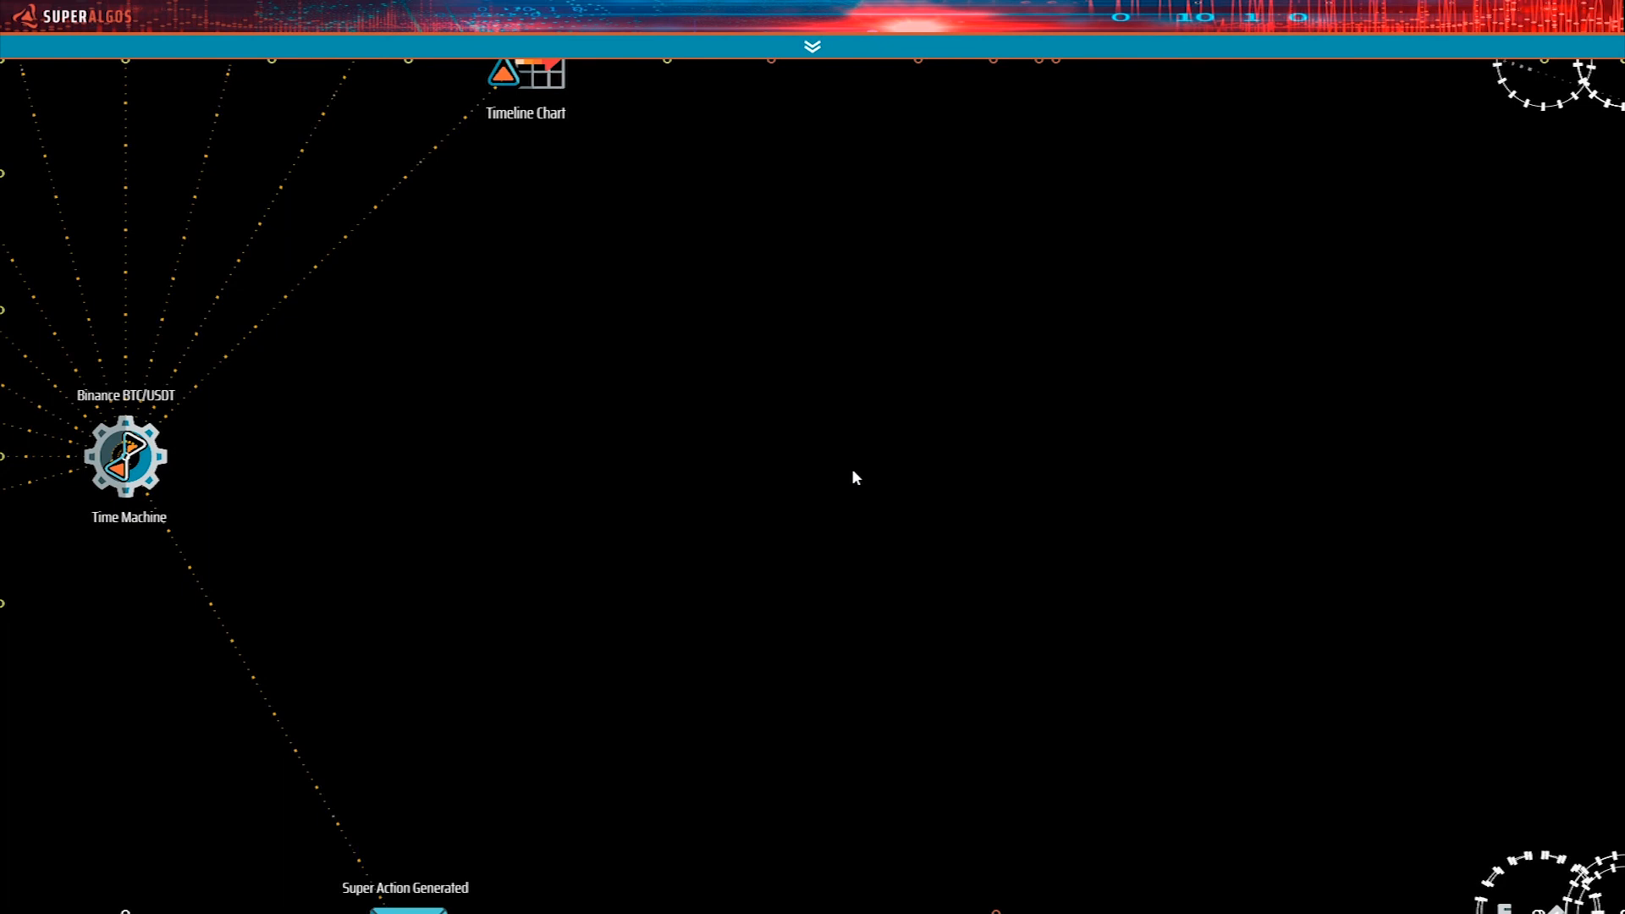
{"action": "scroll", "coordinate": [852, 471], "scroll_direction": "down", "scroll_amount": 3}
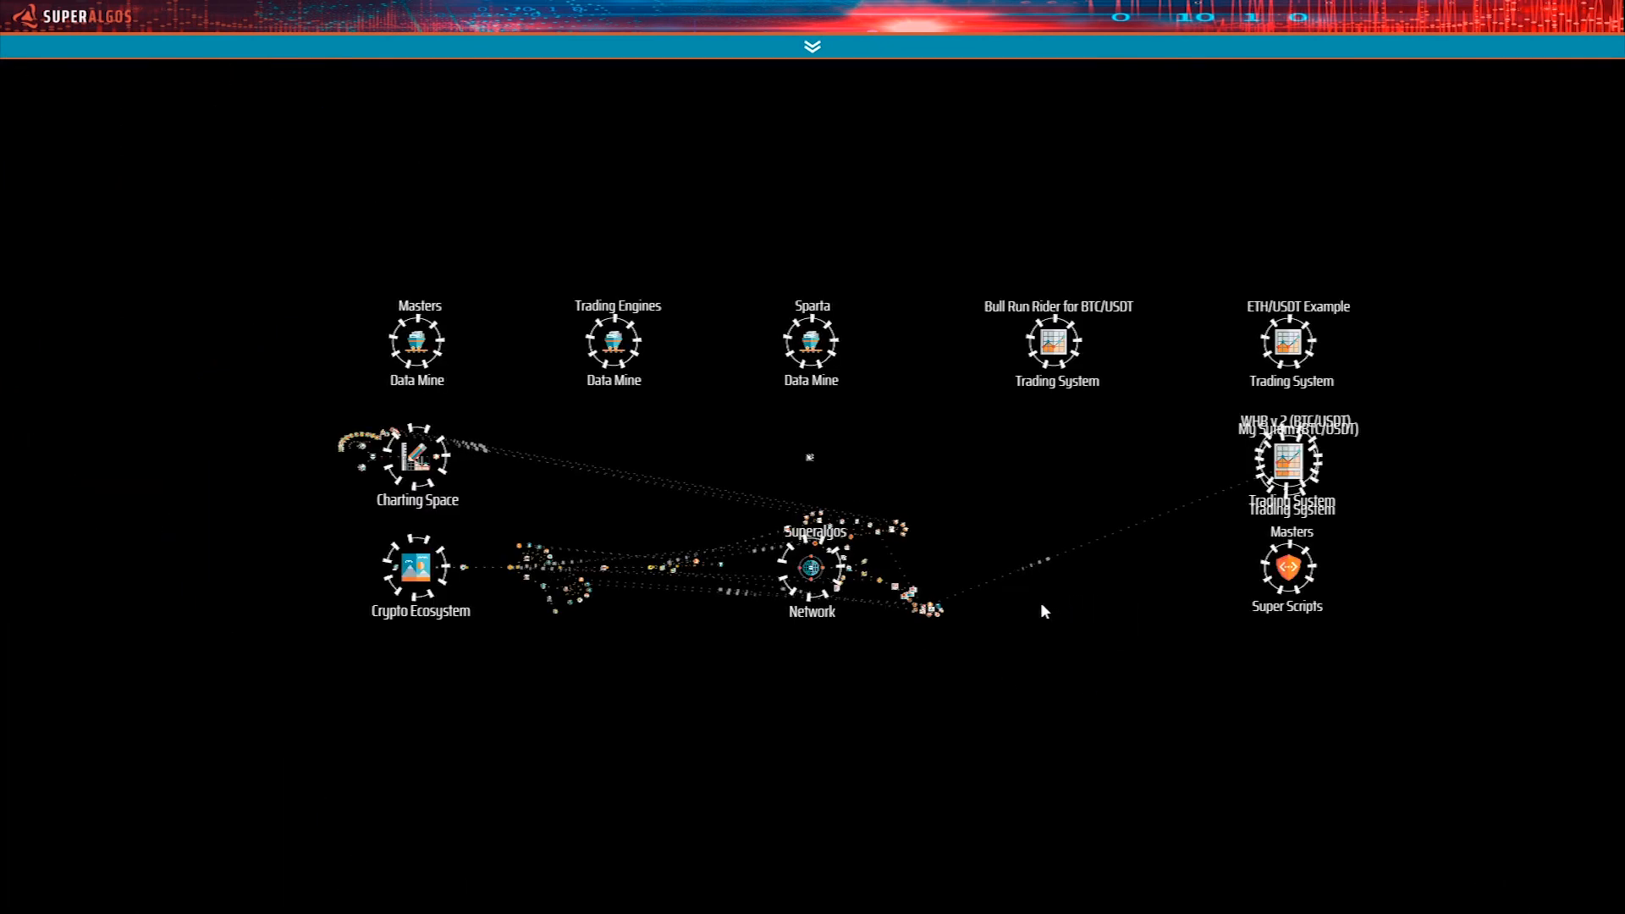
Start the Backtesting My System task under its Task Manager in the network area.
{"action": "left_click", "coordinate": [946, 615]}
{"action": "left_click_drag", "start_coordinate": [866, 596], "coordinate": [1044, 819]}
{"action": "left_click_drag", "start_coordinate": [1197, 282], "coordinate": [1462, 404]}
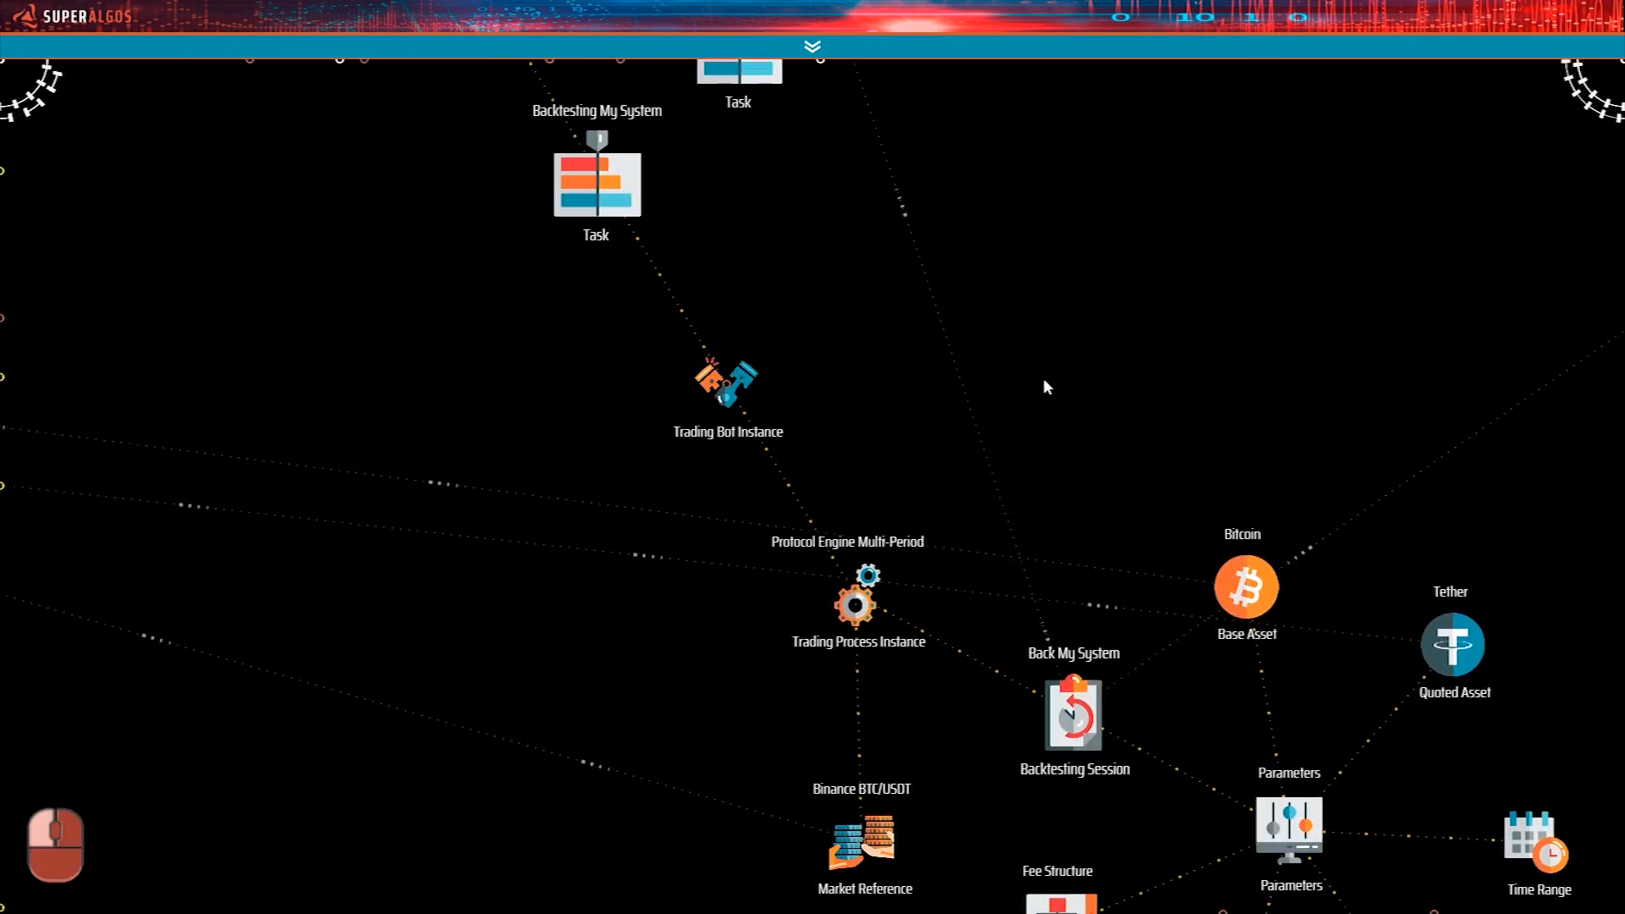
{"action": "left_click_drag", "start_coordinate": [1047, 387], "coordinate": [1203, 564]}
{"action": "left_click_drag", "start_coordinate": [925, 410], "coordinate": [950, 488]}
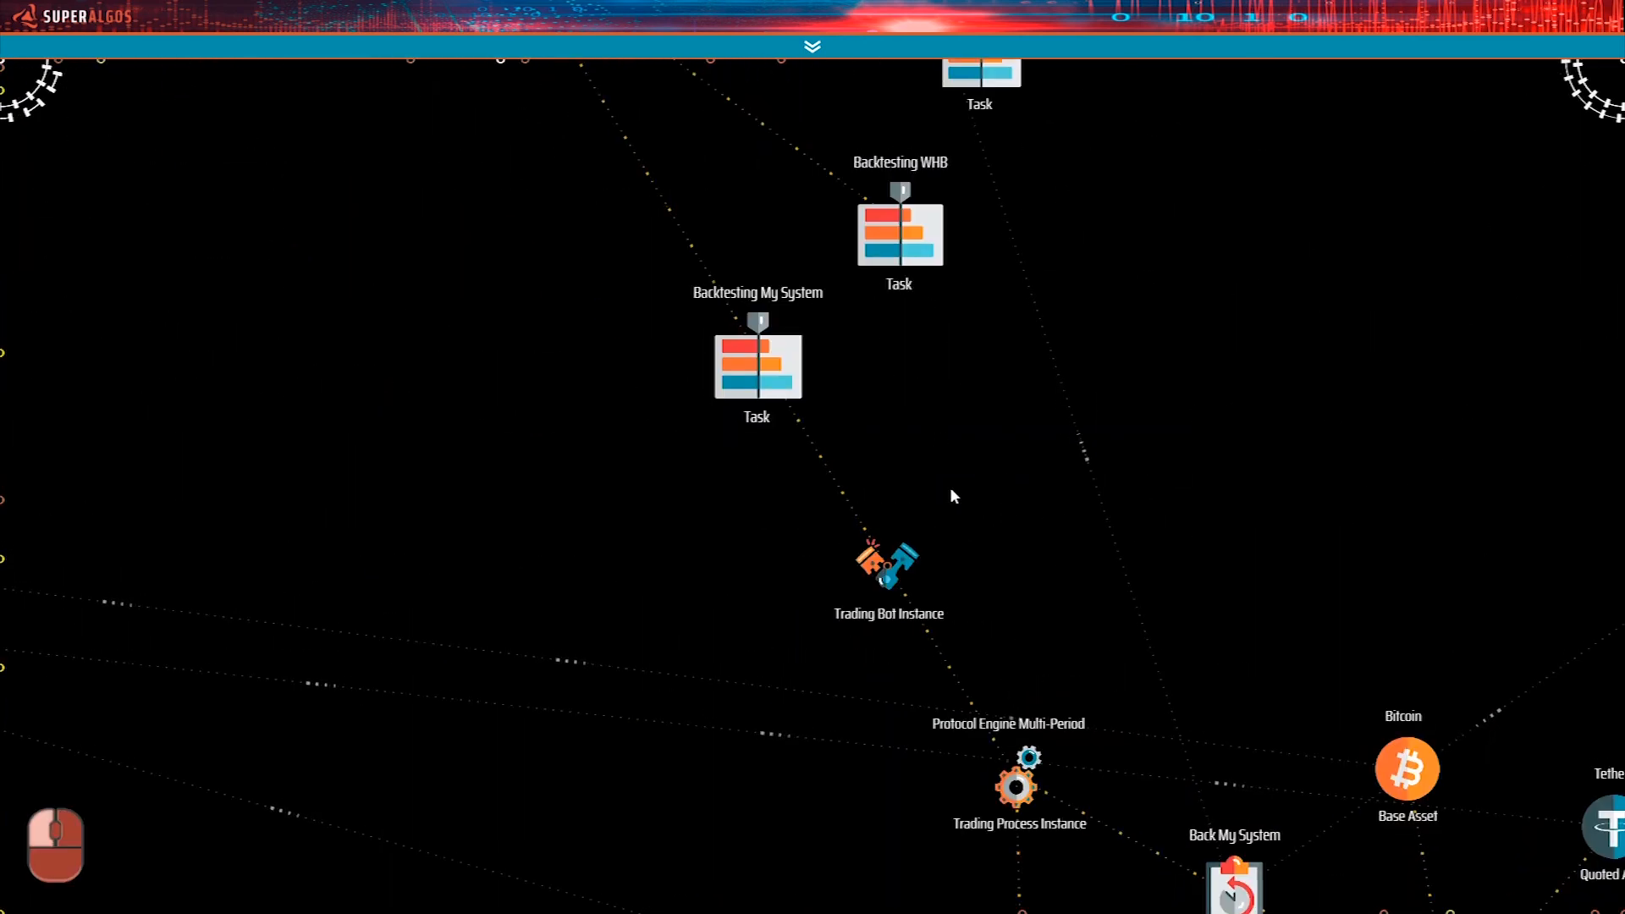
{"action": "mouse_move", "coordinate": [773, 433]}
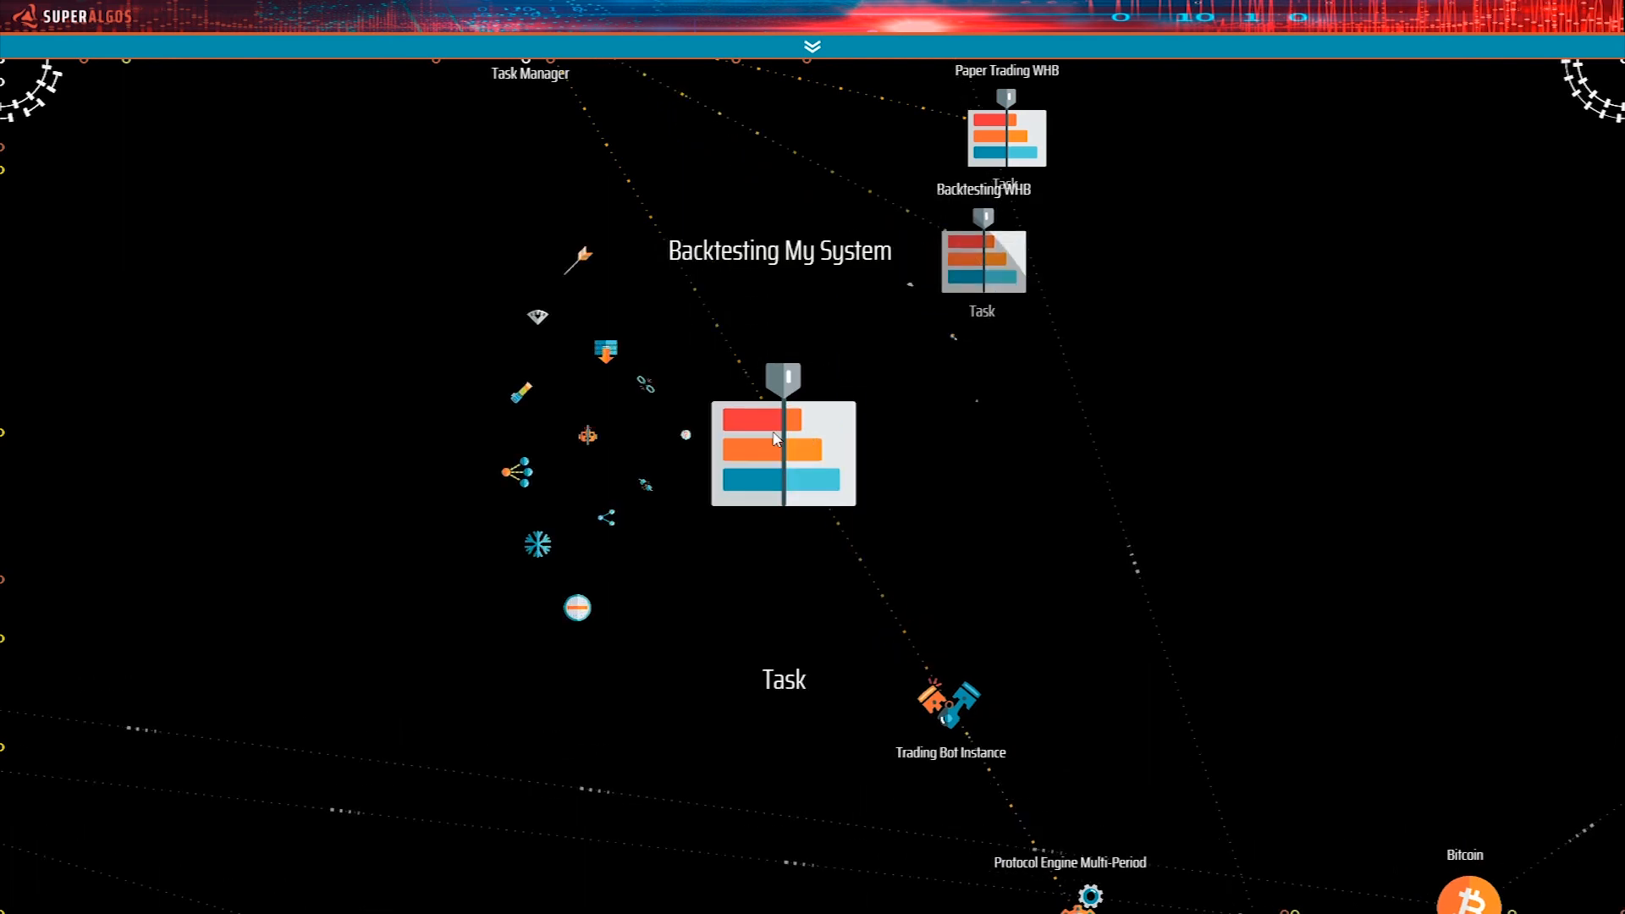
{"action": "left_click", "coordinate": [917, 294]}
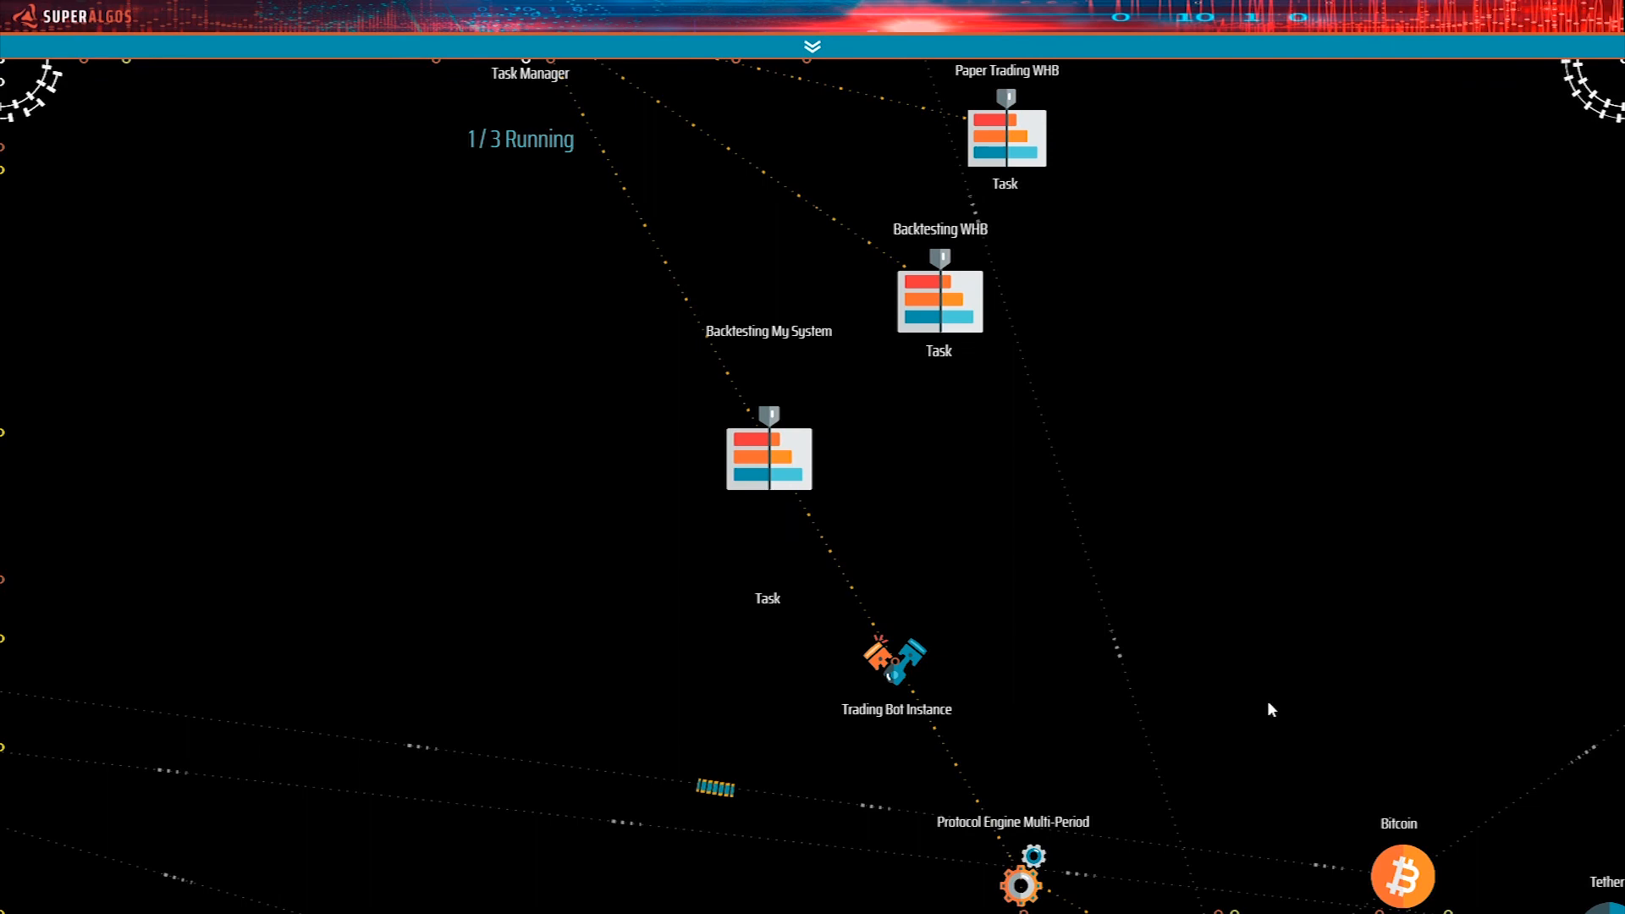
Run the Back My System backtesting session under the Protocol Engine Multi-Period process instance.
{"action": "left_click_drag", "start_coordinate": [1182, 560], "coordinate": [1031, 310]}
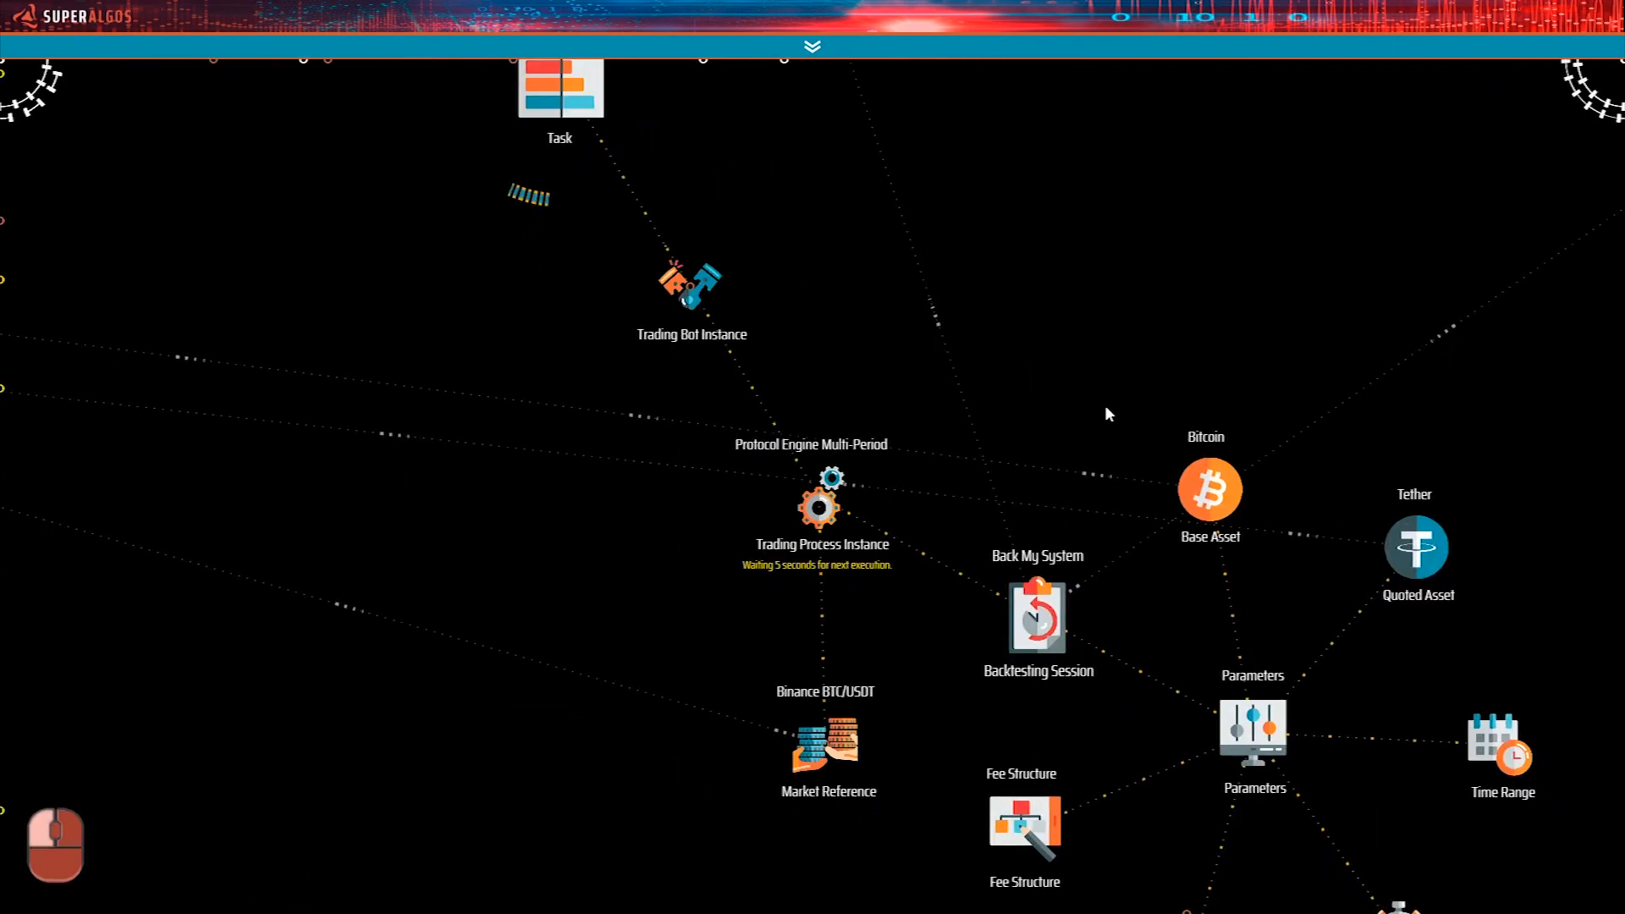
{"action": "left_click_drag", "start_coordinate": [1104, 413], "coordinate": [976, 312]}
{"action": "mouse_move", "coordinate": [965, 418]}
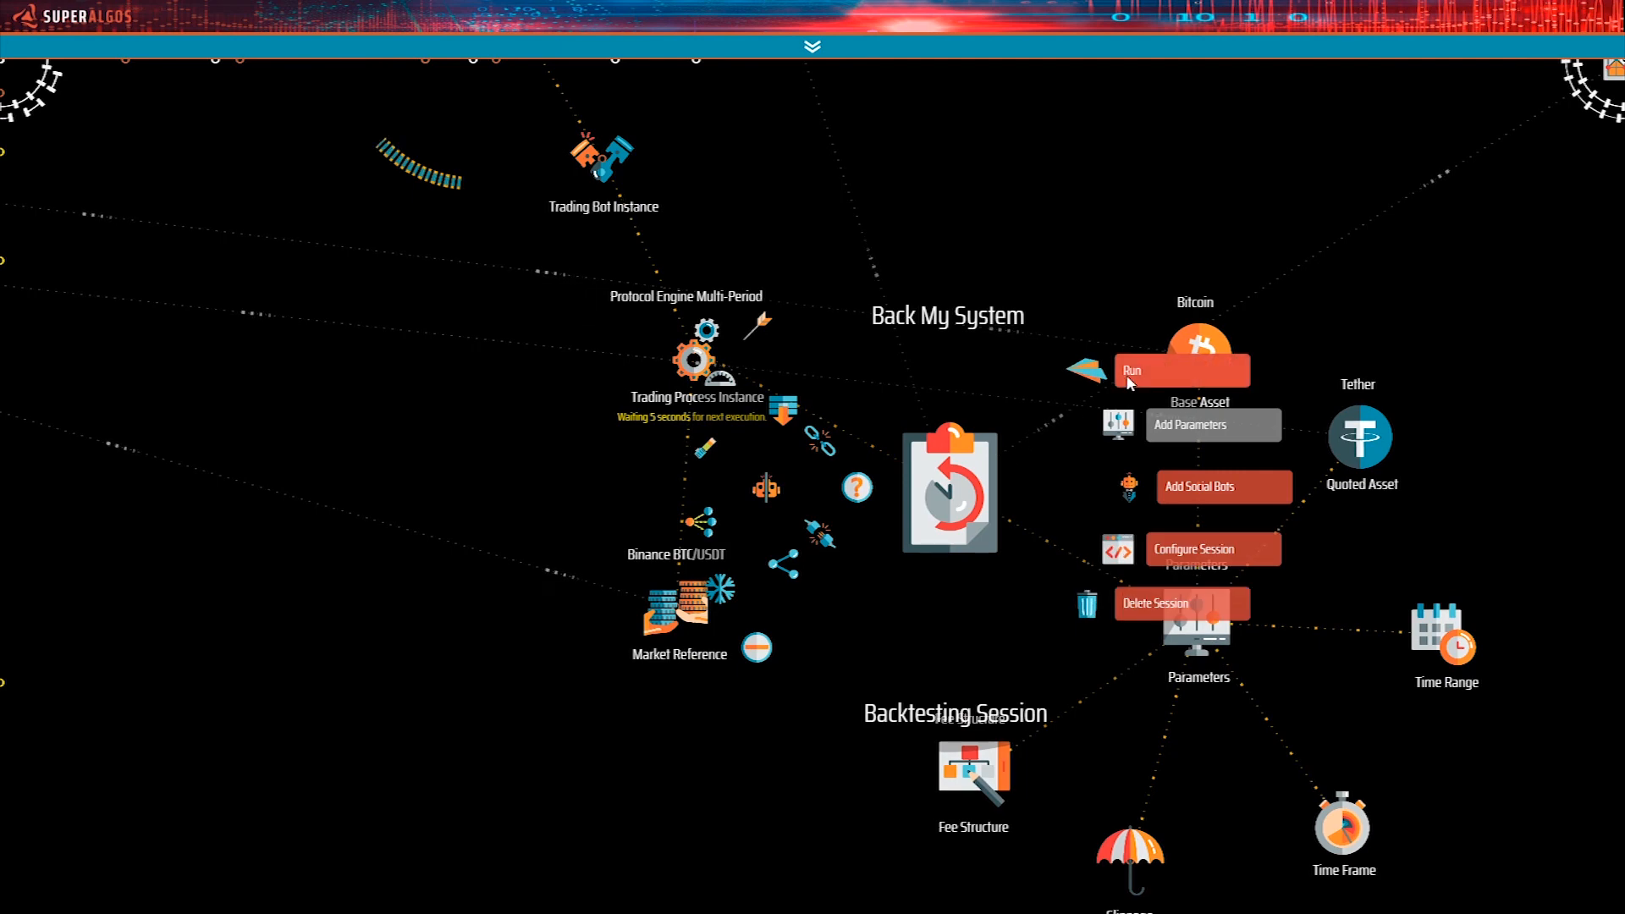
{"action": "left_click", "coordinate": [1130, 374]}
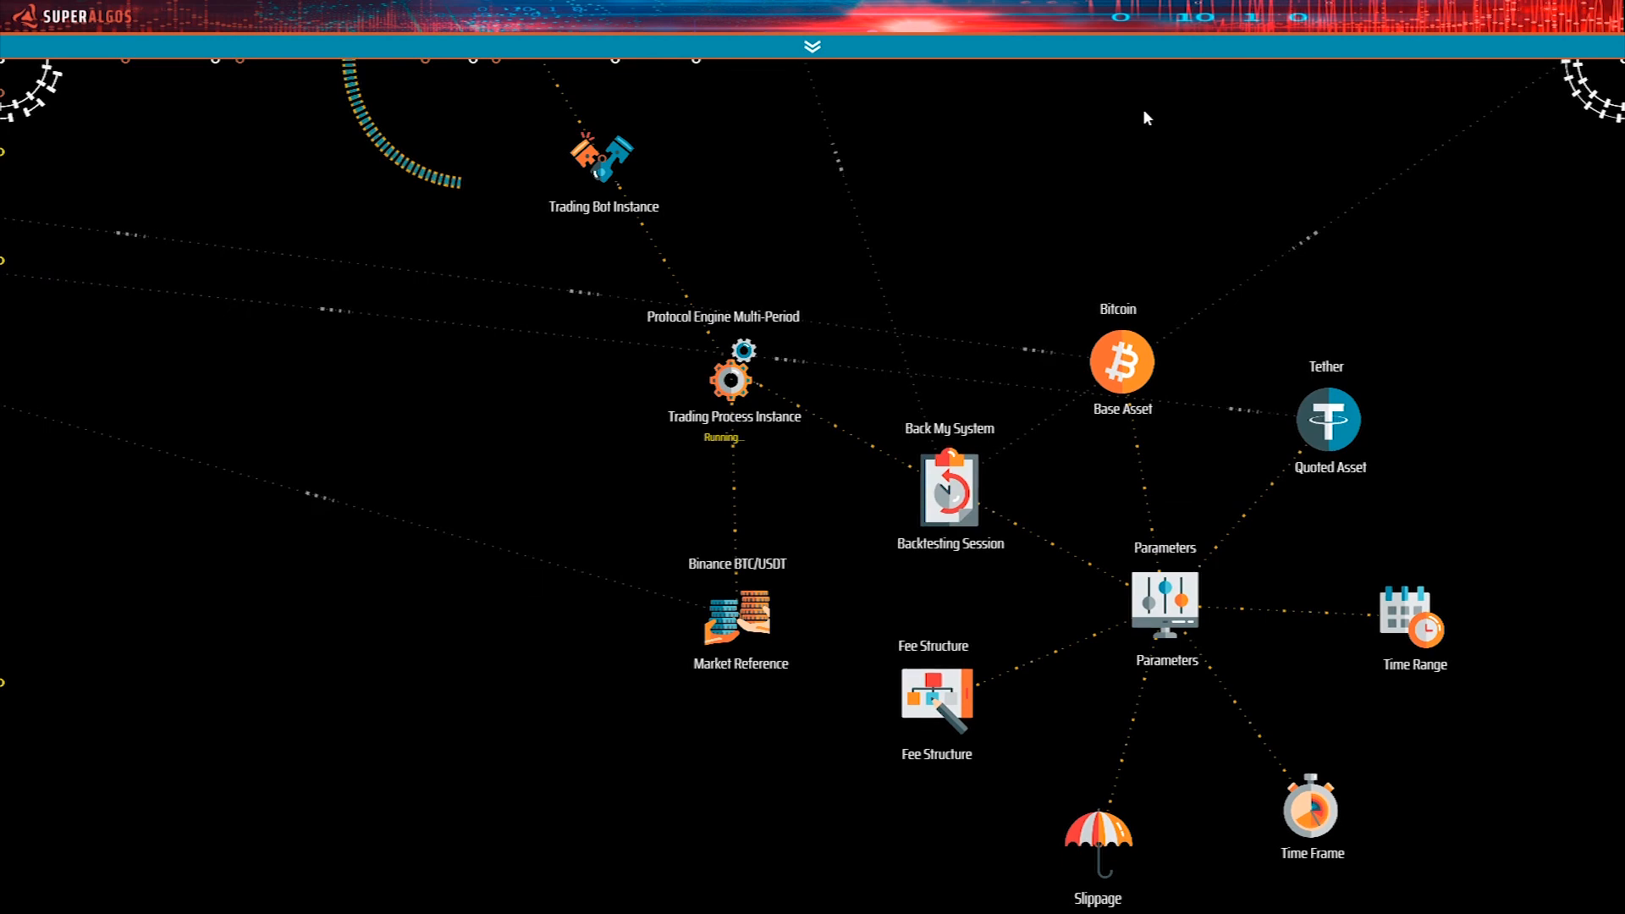
{"action": "left_click_drag", "start_coordinate": [1596, 354], "coordinate": [1487, 362]}
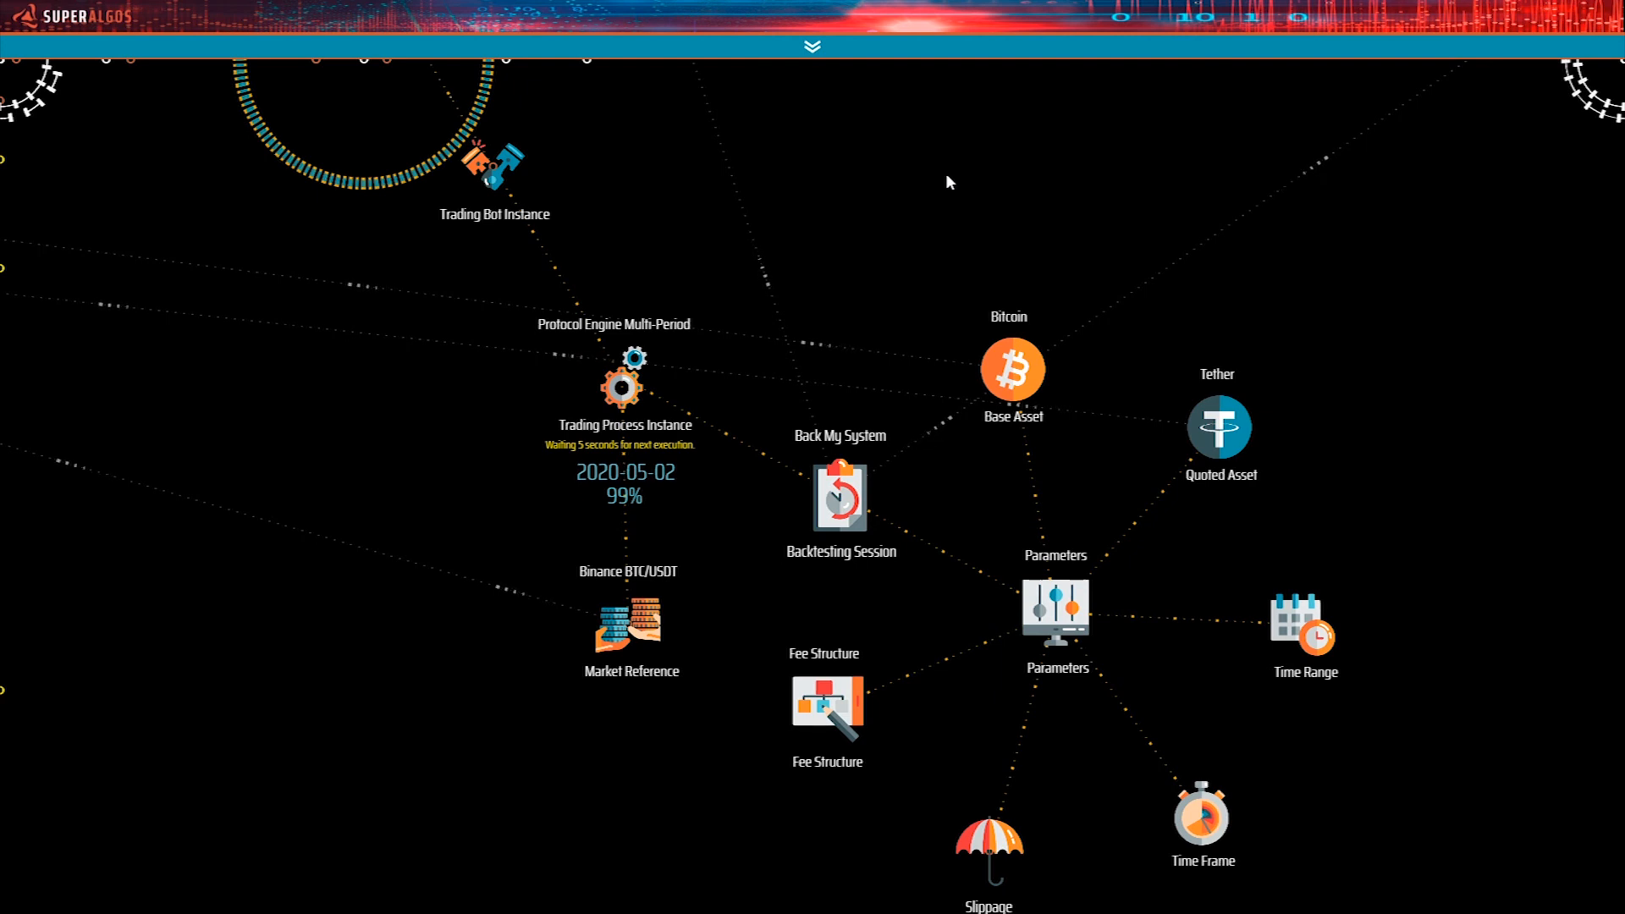
Bring up the charts and move the overlapping second Binance BTC/USDT Time Machine just below the first one.
{"action": "key", "text": "shift+ctrl"}
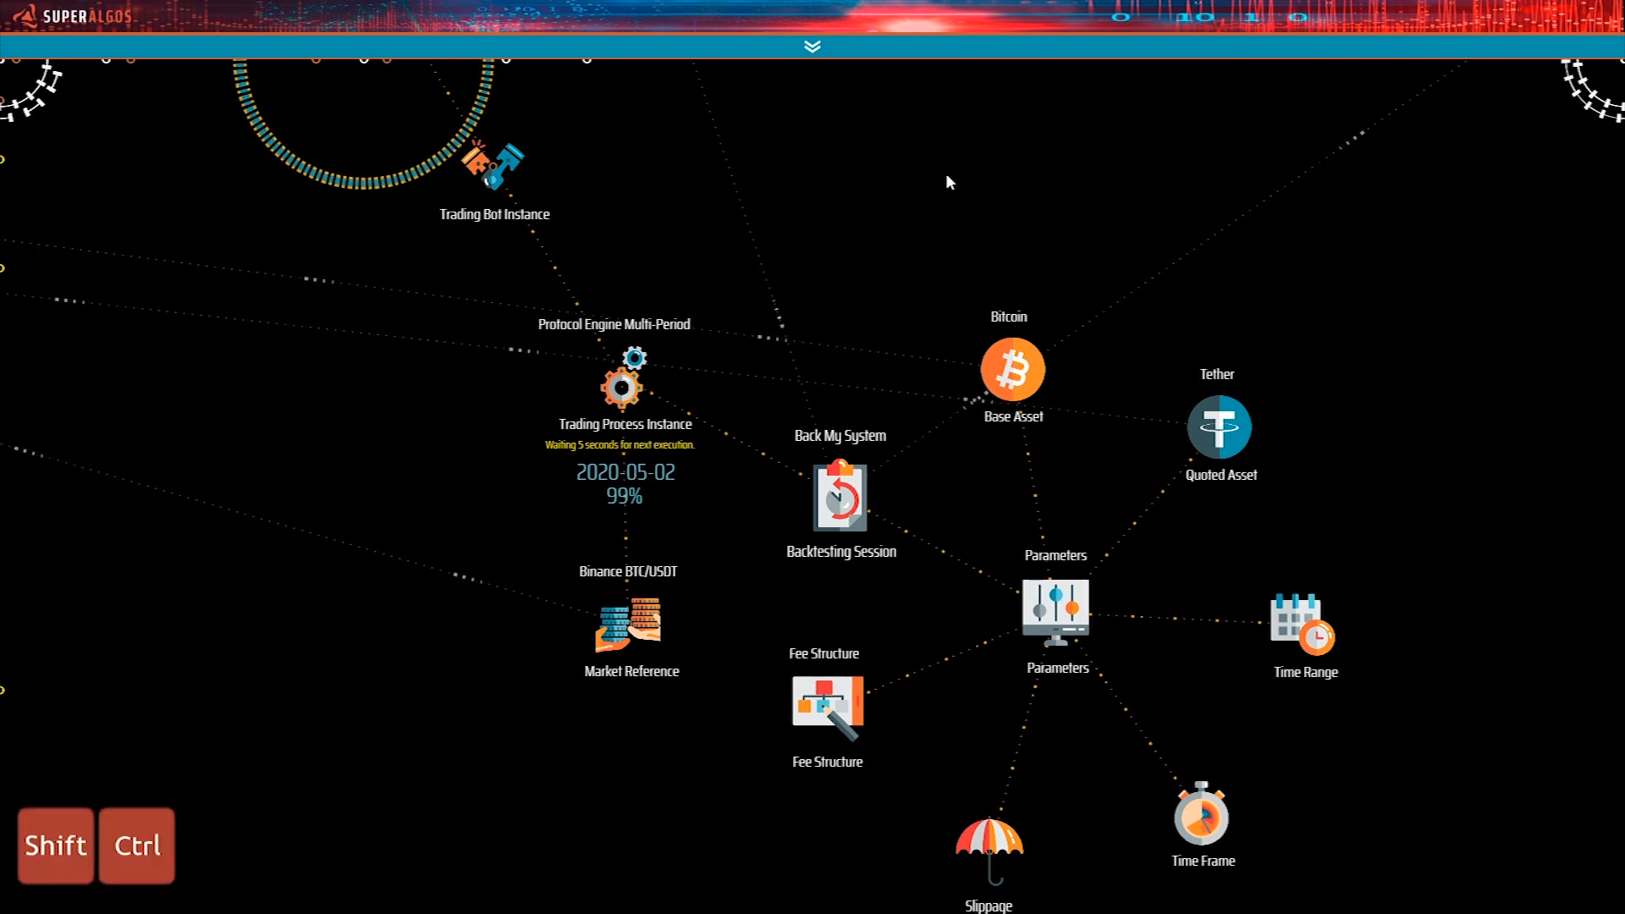
{"action": "key", "text": "ctrl+shift+Down"}
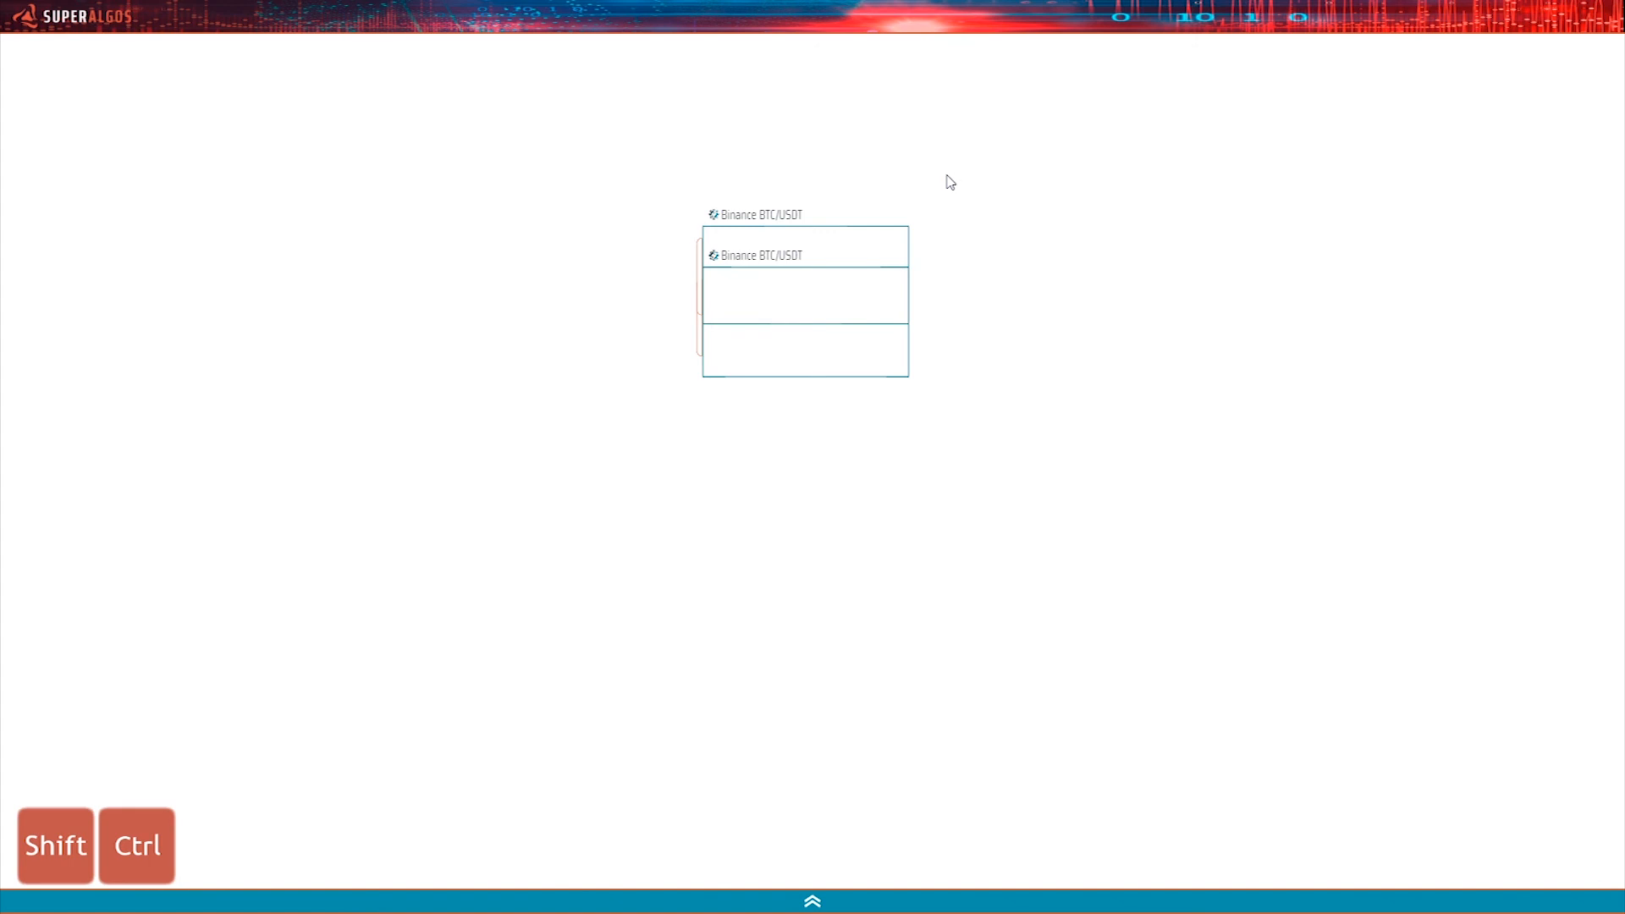
{"action": "left_click_drag", "start_coordinate": [1000, 301], "coordinate": [1001, 366]}
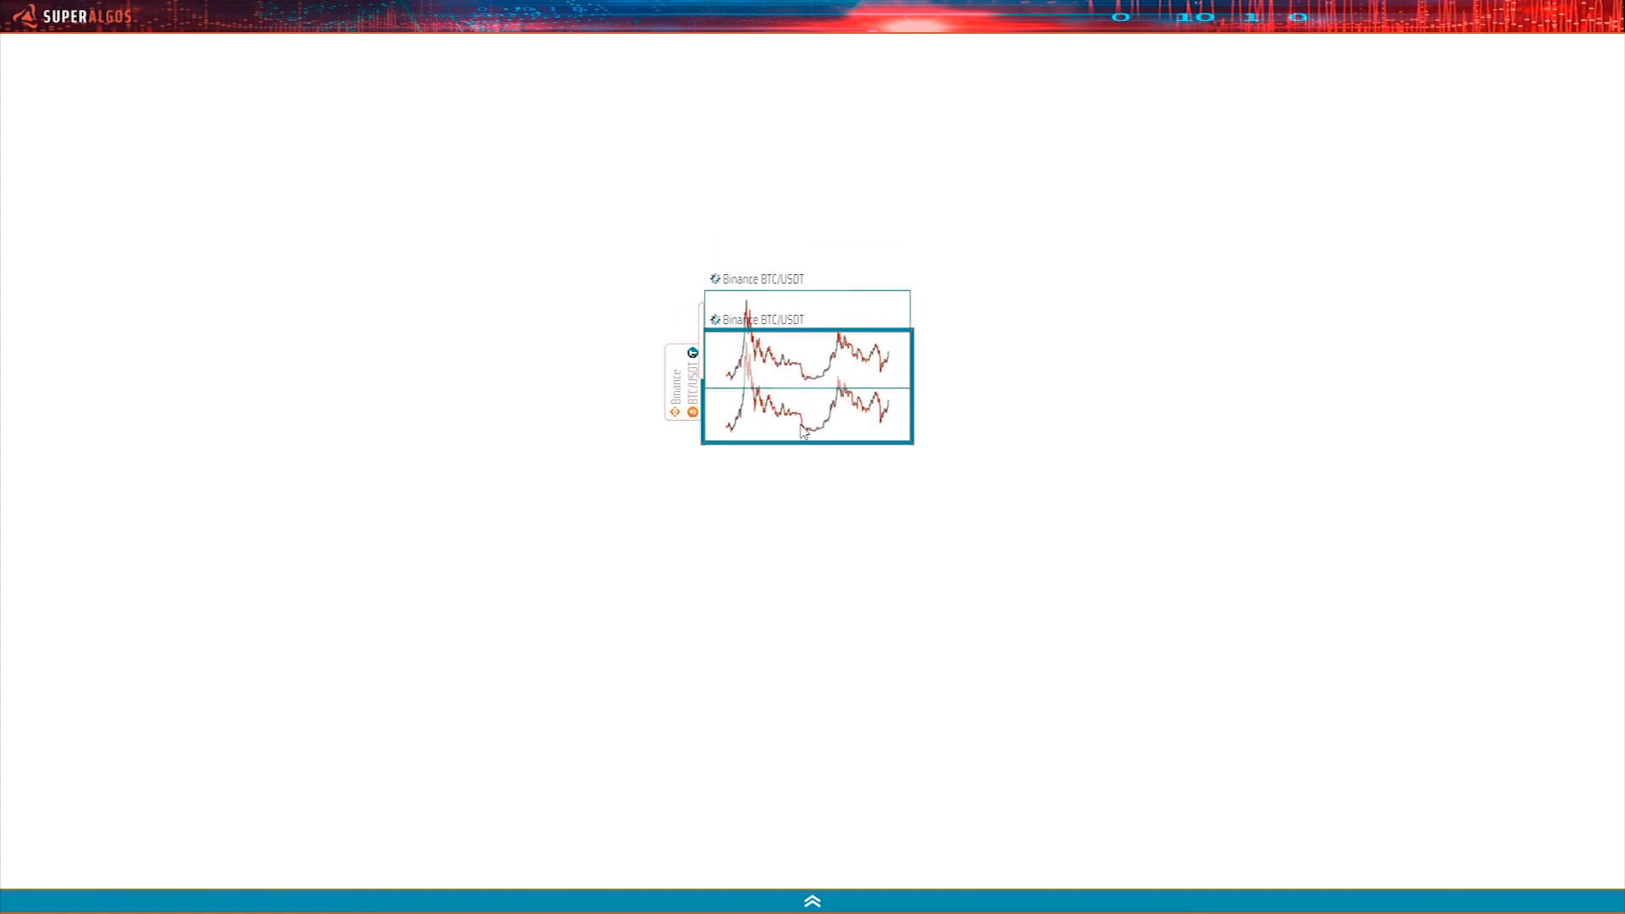
{"action": "left_click", "coordinate": [786, 496]}
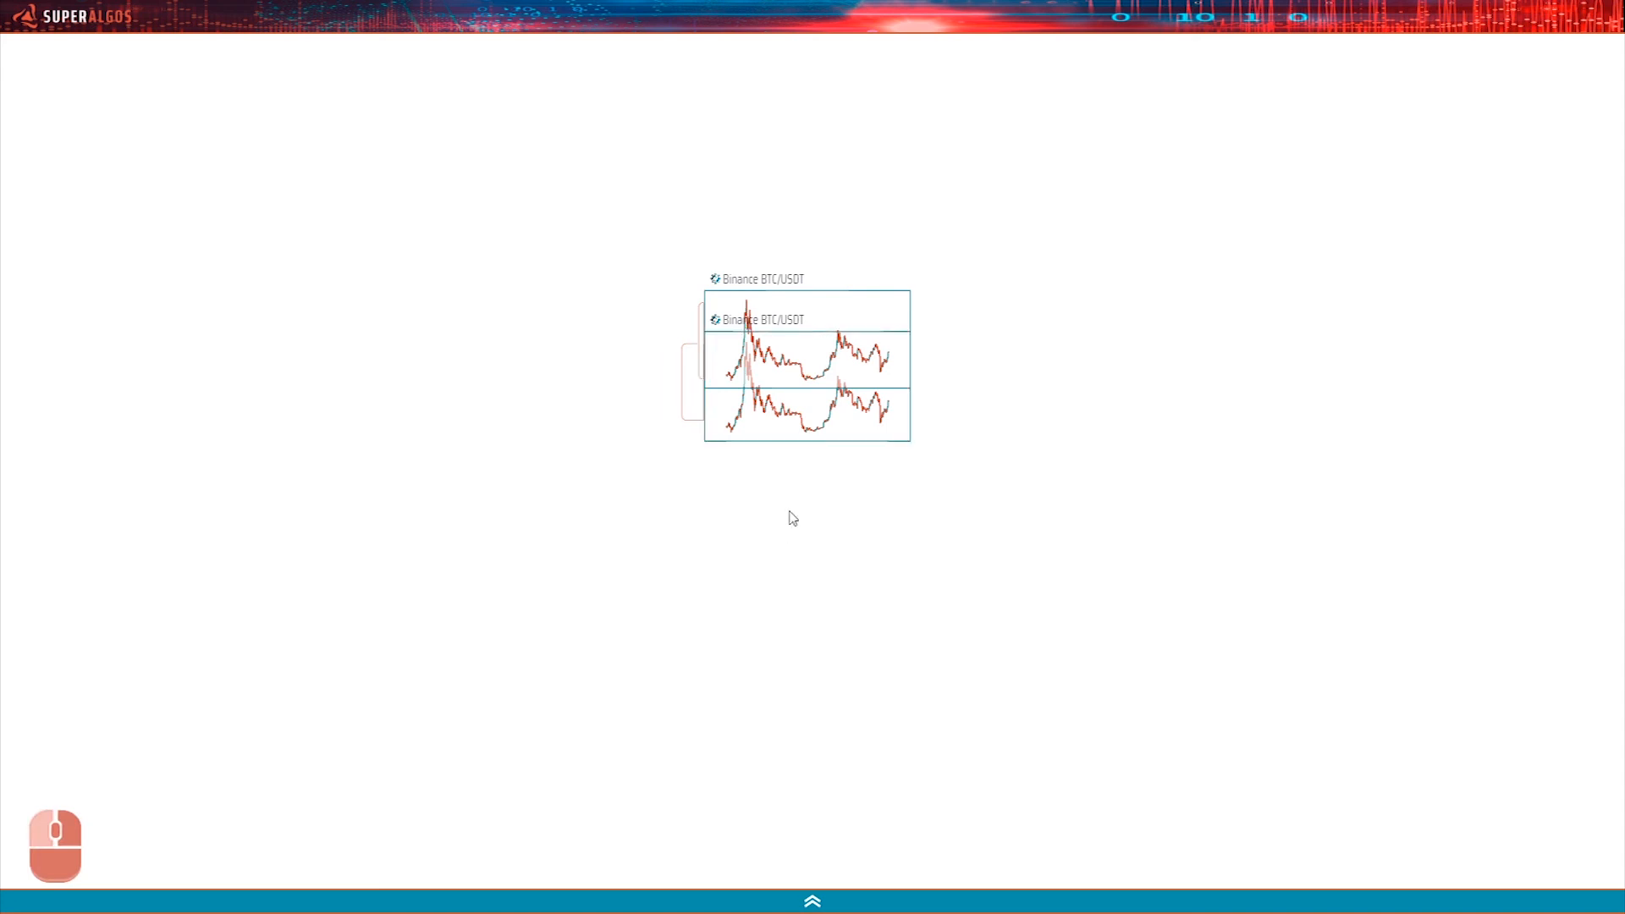
{"action": "key", "text": "shift"}
{"action": "left_click_drag", "start_coordinate": [791, 452], "coordinate": [805, 586]}
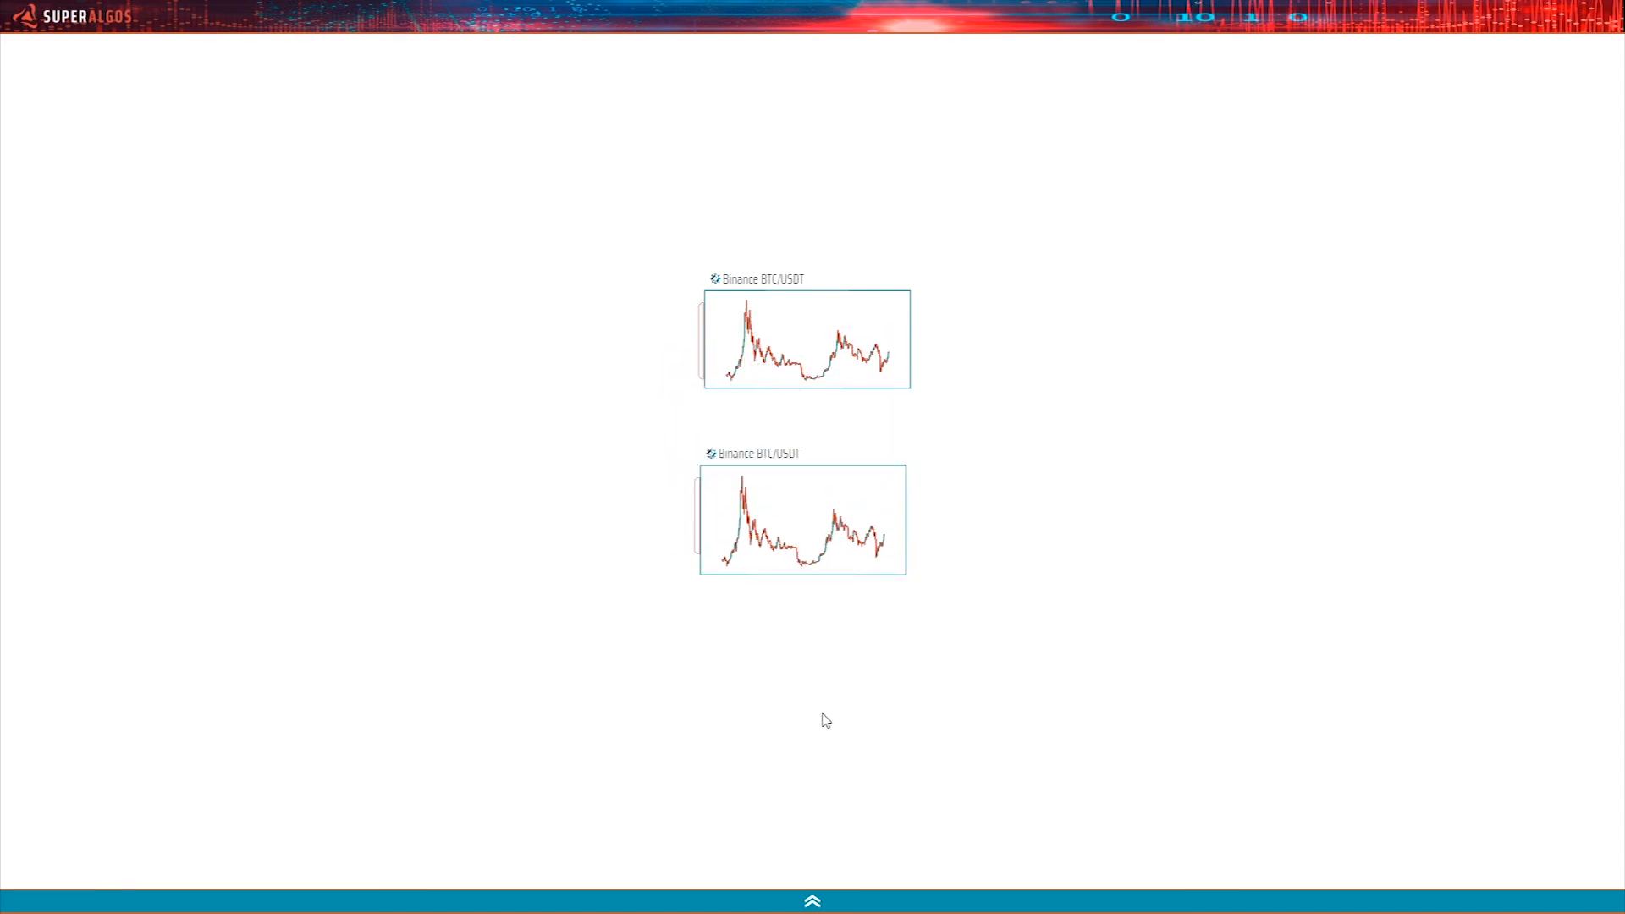
Rename the cloned Time Machine on the Super Action Generated dashboard to Binance BTC/USDT My sytem.
{"action": "key", "text": "Up"}
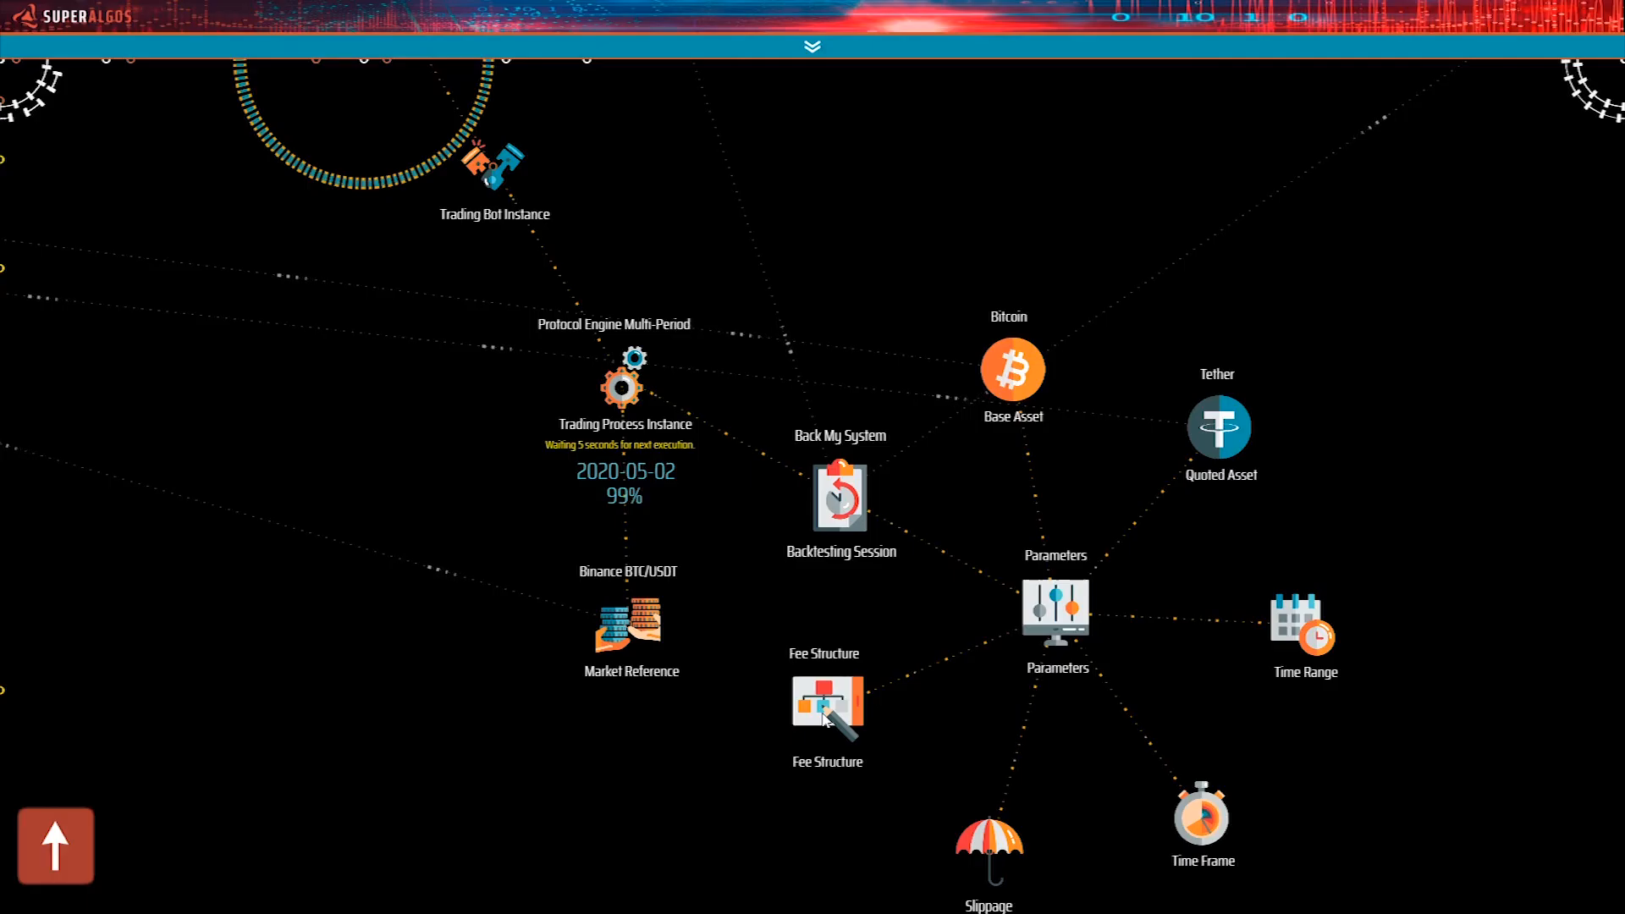
{"action": "scroll", "coordinate": [861, 181], "scroll_direction": "down", "scroll_amount": 5}
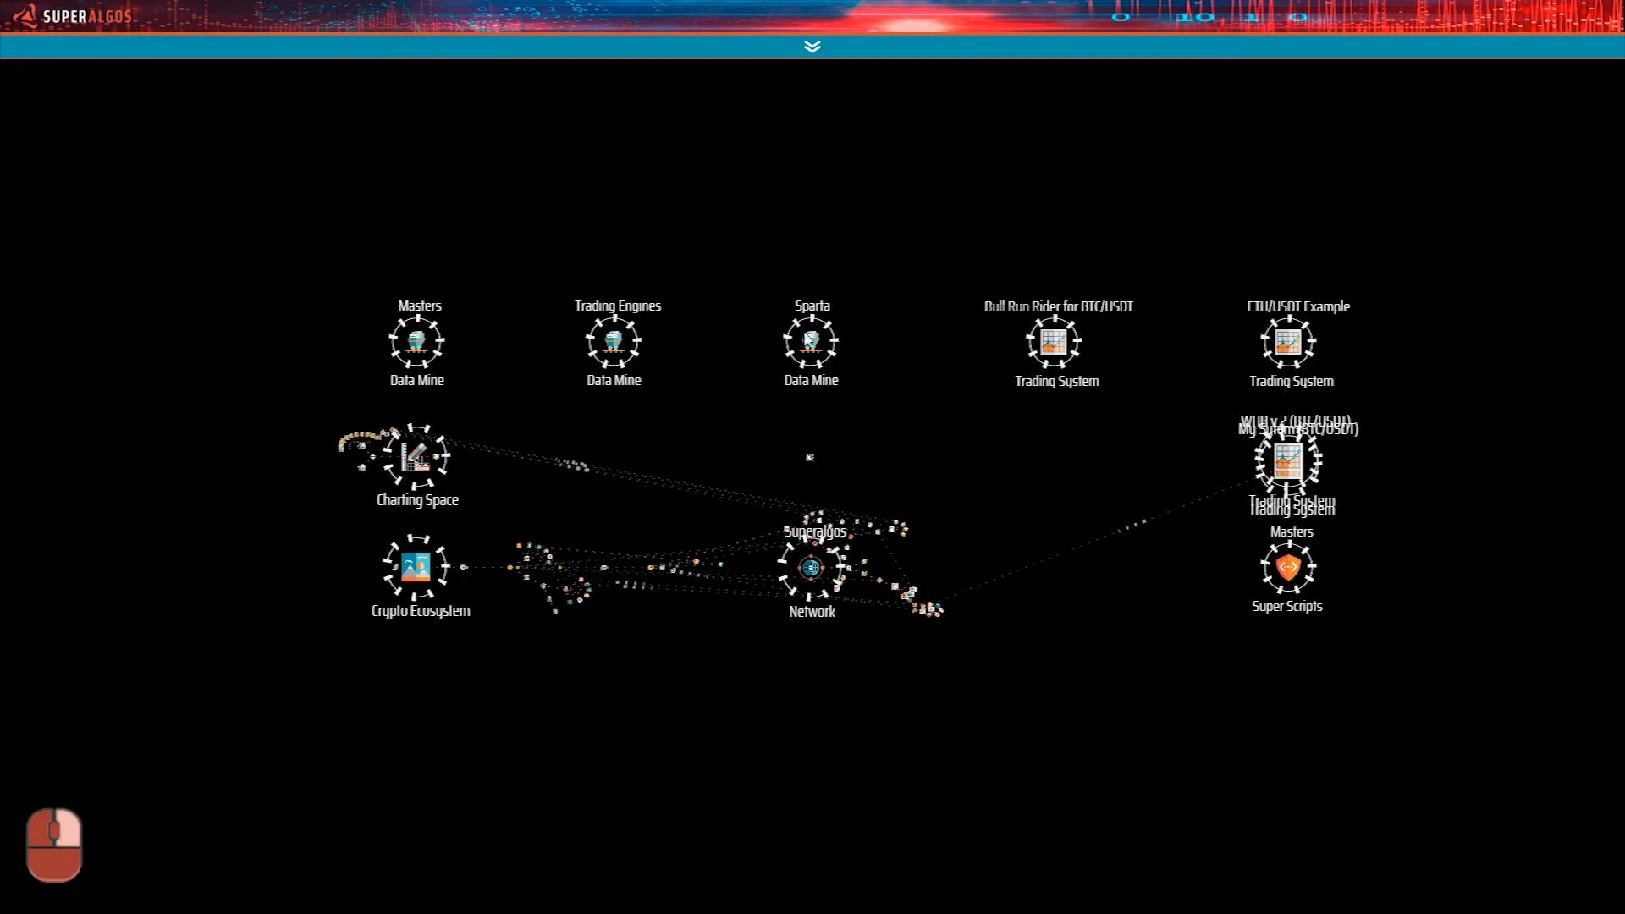
{"action": "left_click", "coordinate": [415, 457]}
{"action": "left_click_drag", "start_coordinate": [881, 546], "coordinate": [1442, 585]}
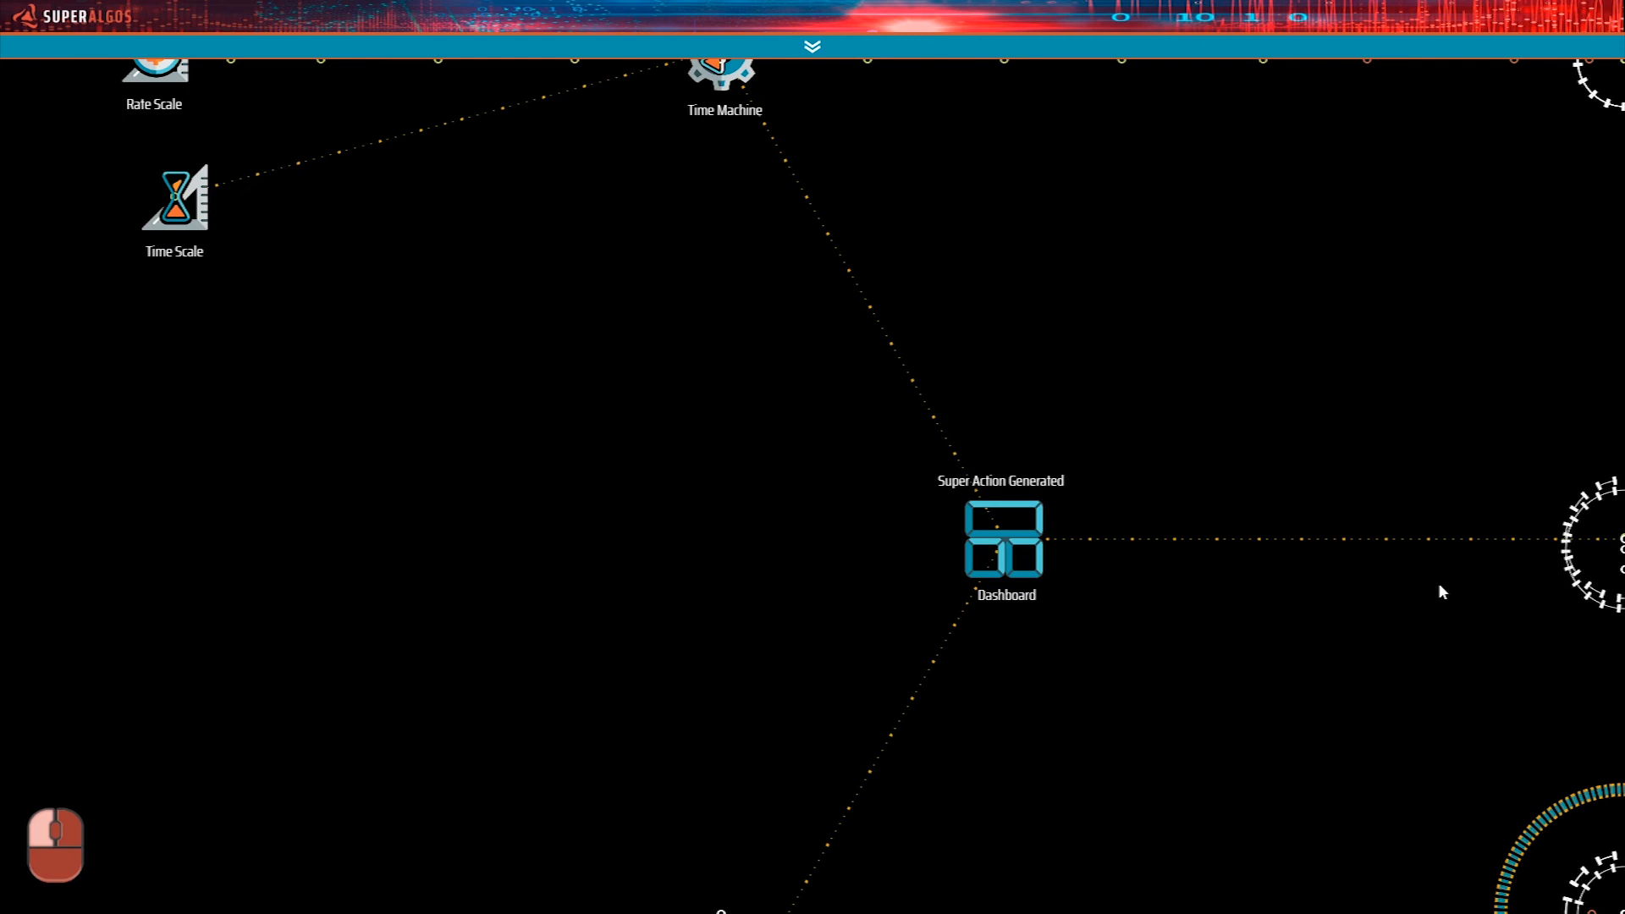
{"action": "left_click_drag", "start_coordinate": [1010, 293], "coordinate": [1184, 721]}
{"action": "left_click_drag", "start_coordinate": [1047, 540], "coordinate": [1069, 613]}
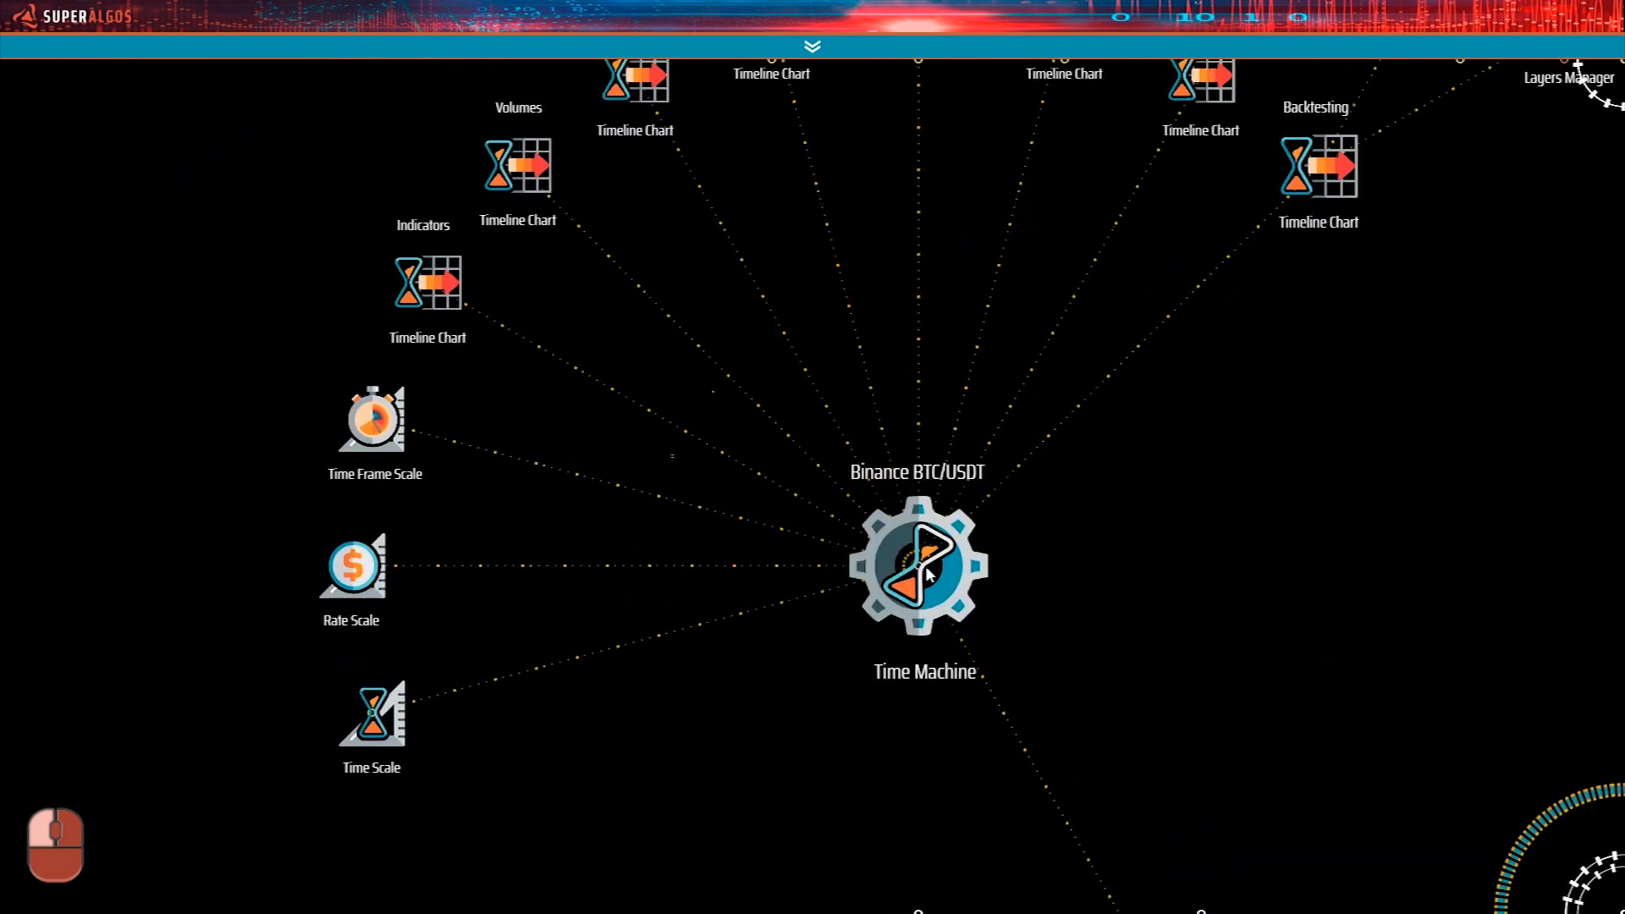
{"action": "mouse_move", "coordinate": [926, 568]}
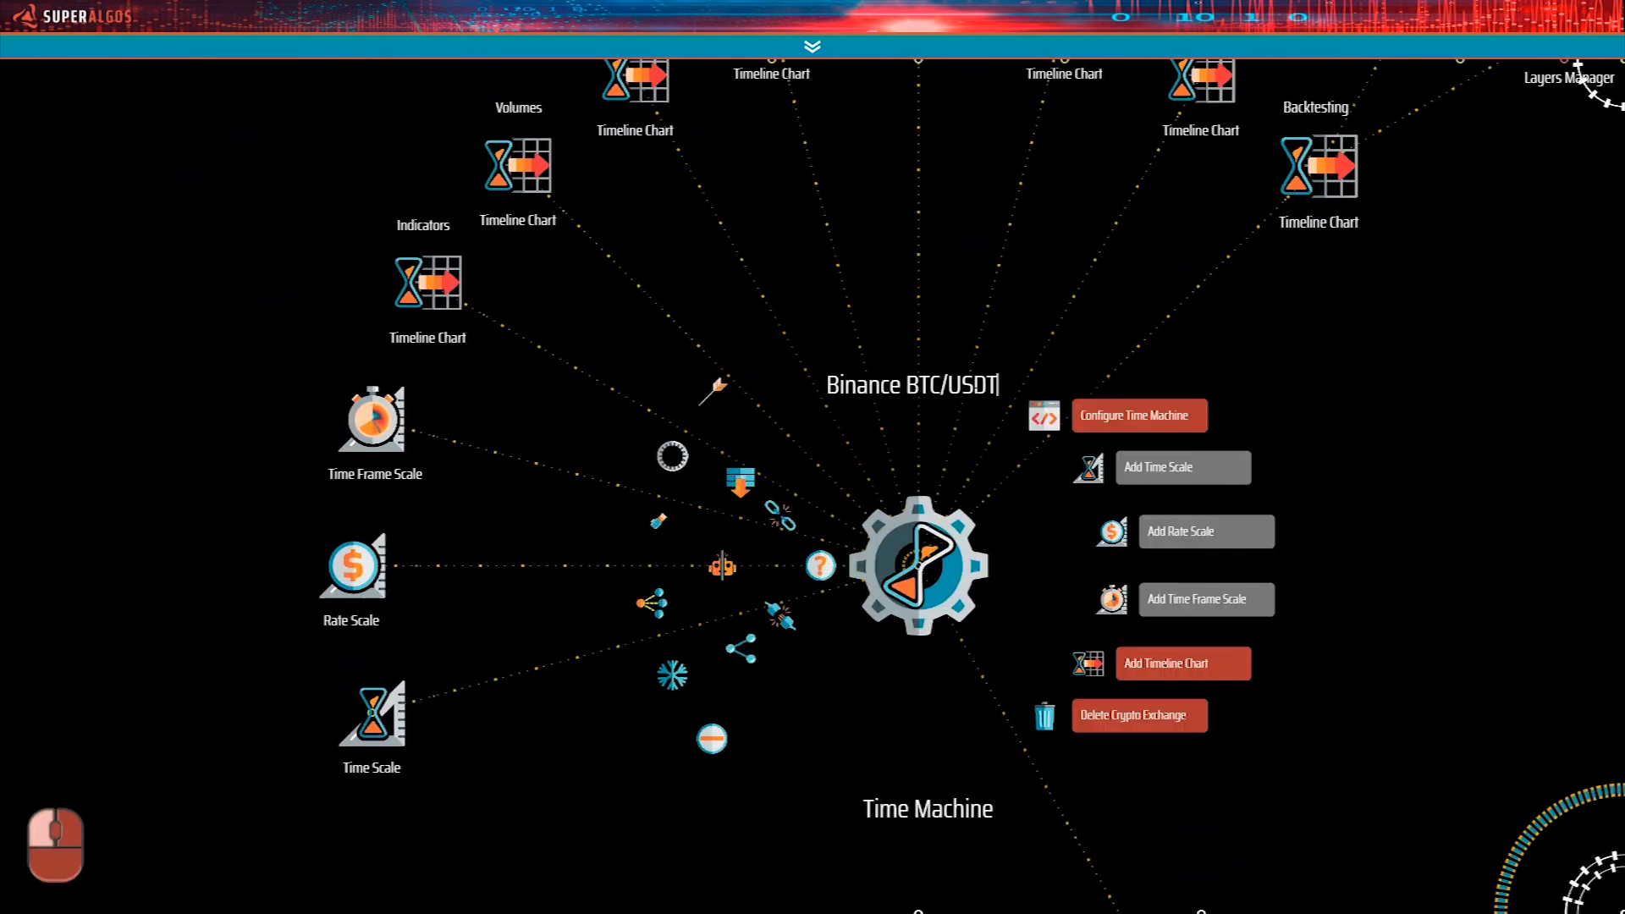
{"action": "type", "text": "My sytem"}
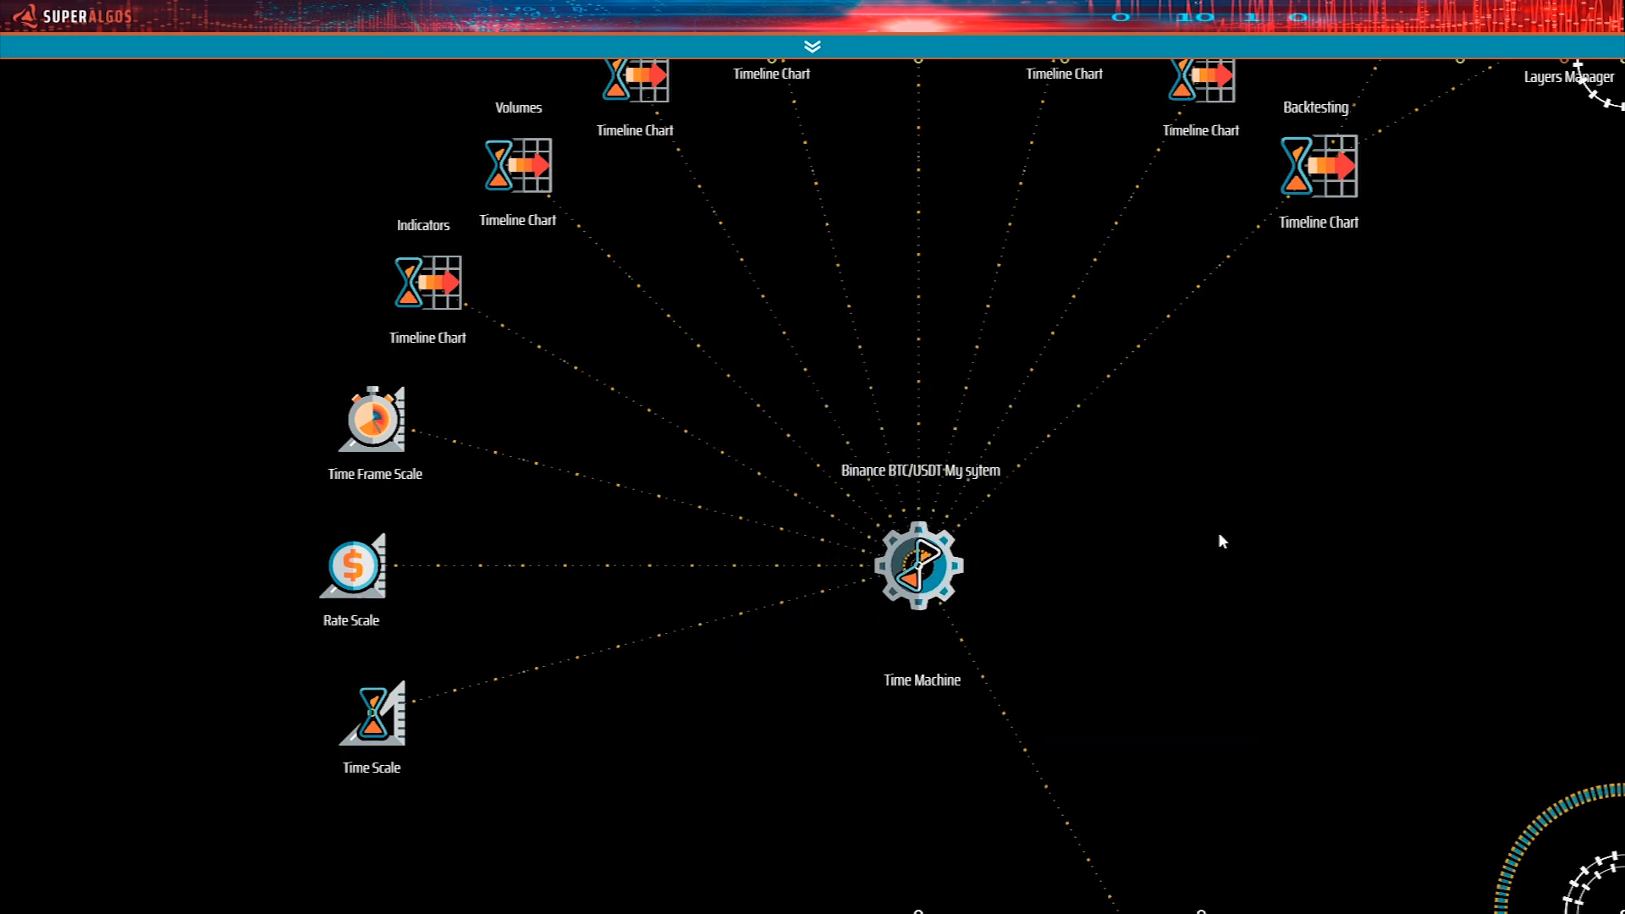
Open the Binance BTC/USDT My sytem chart around mid-2019 and turn on its Backtesting Simulation, Trades and Strategies layers.
{"action": "key", "text": "ctrl+shift+Down"}
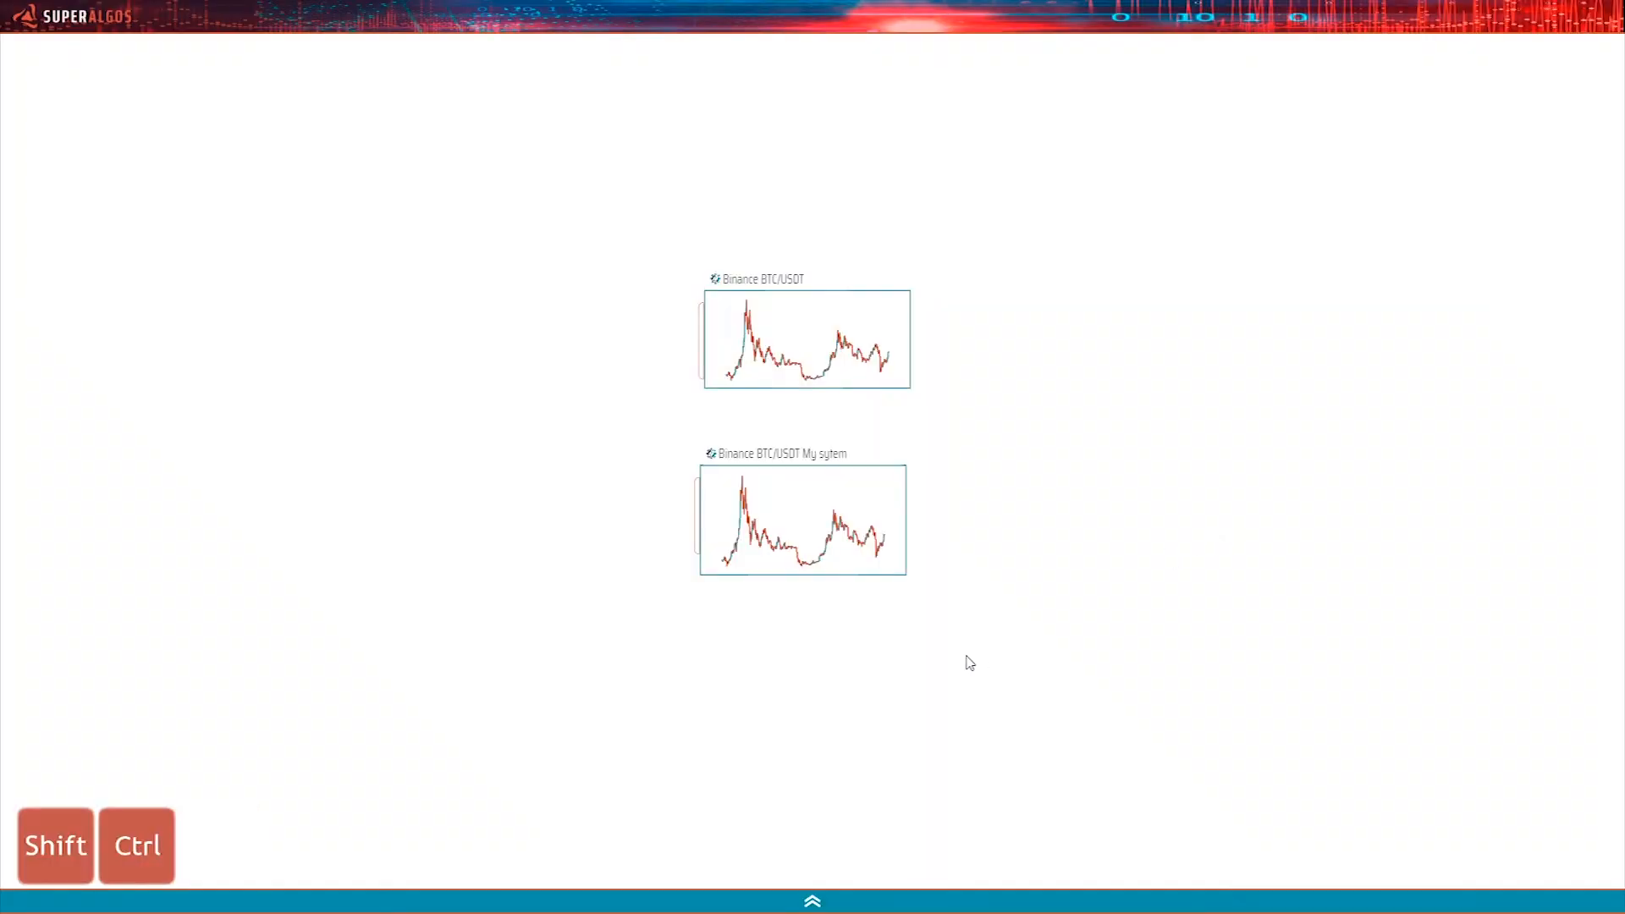
{"action": "left_click", "coordinate": [838, 550]}
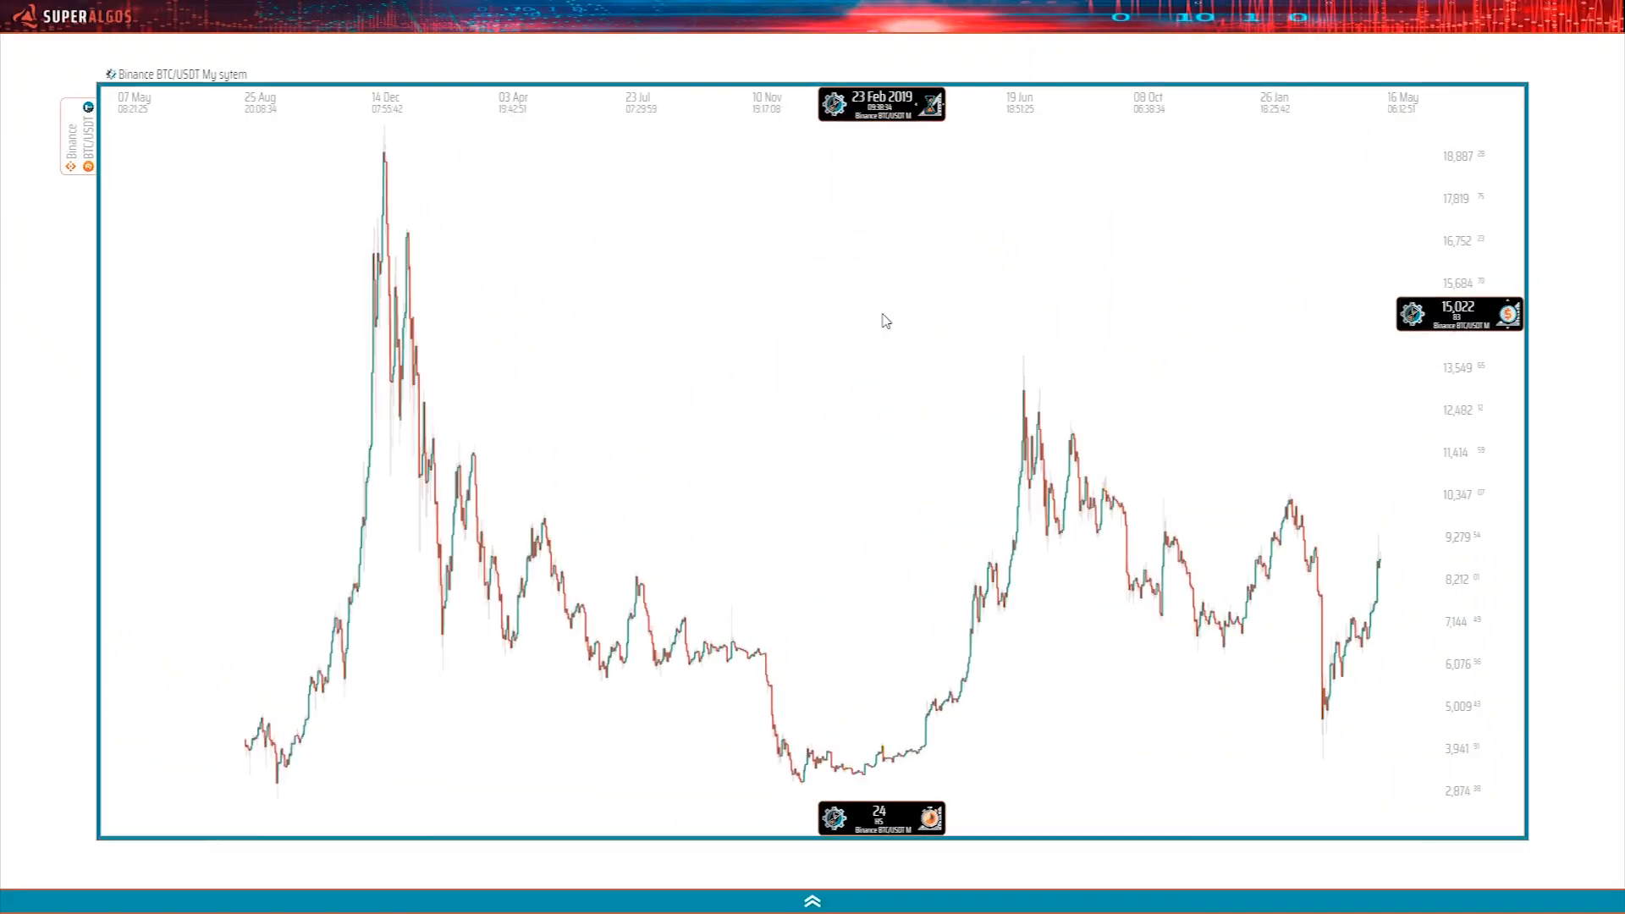
{"action": "left_click", "coordinate": [1108, 475]}
{"action": "key", "text": "shift"}
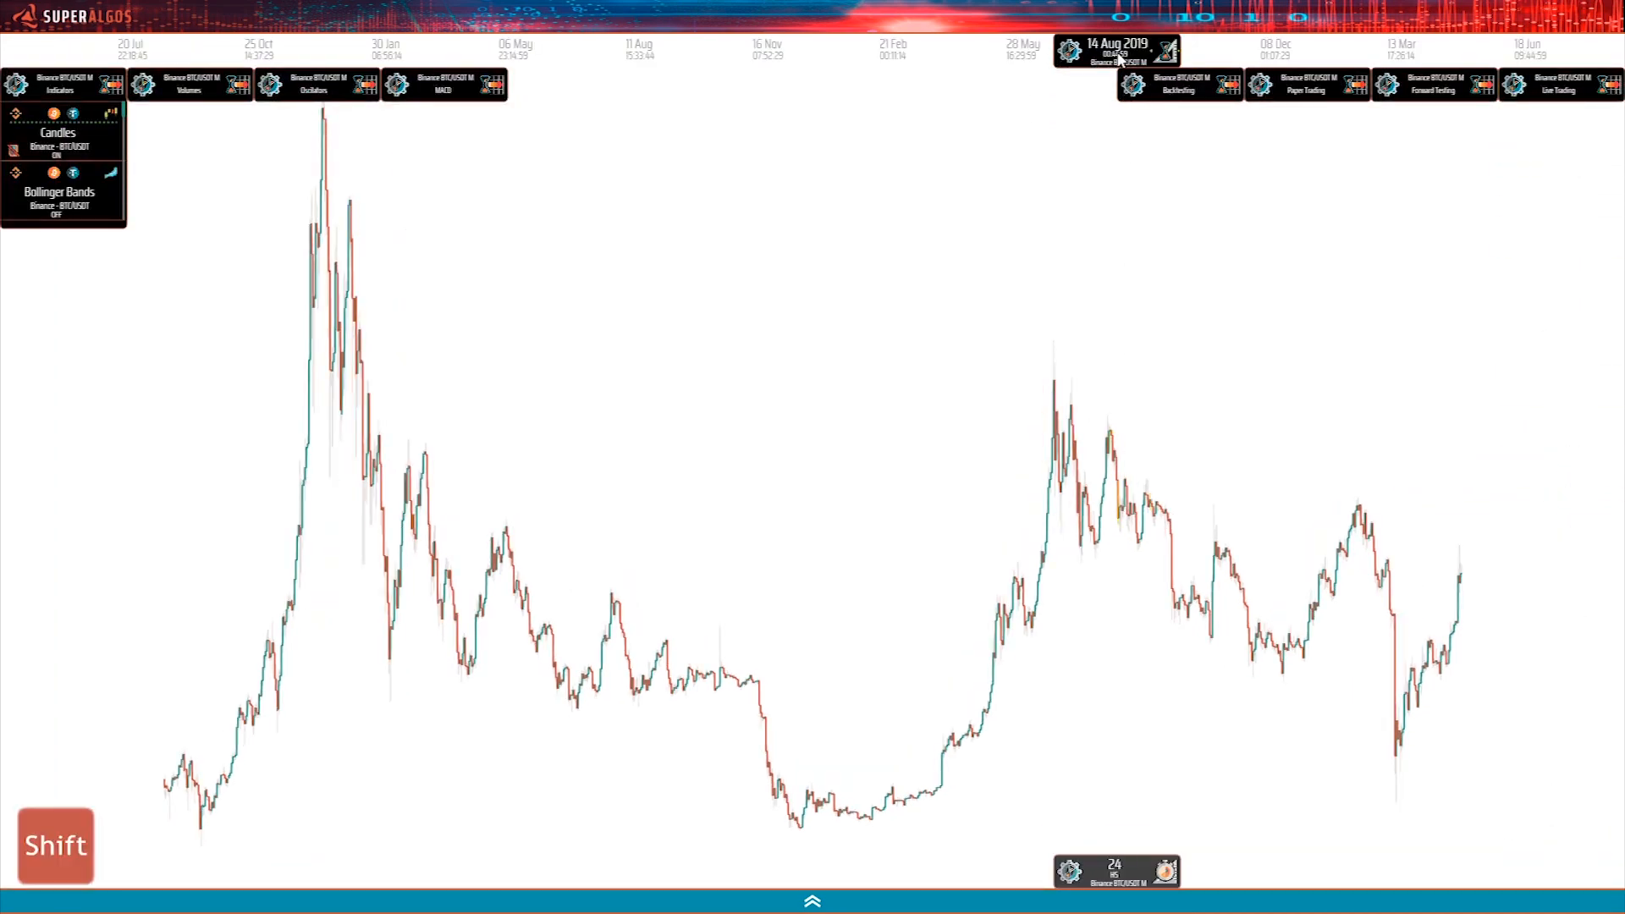
{"action": "scroll", "coordinate": [1119, 58], "scroll_direction": "up", "scroll_amount": 8}
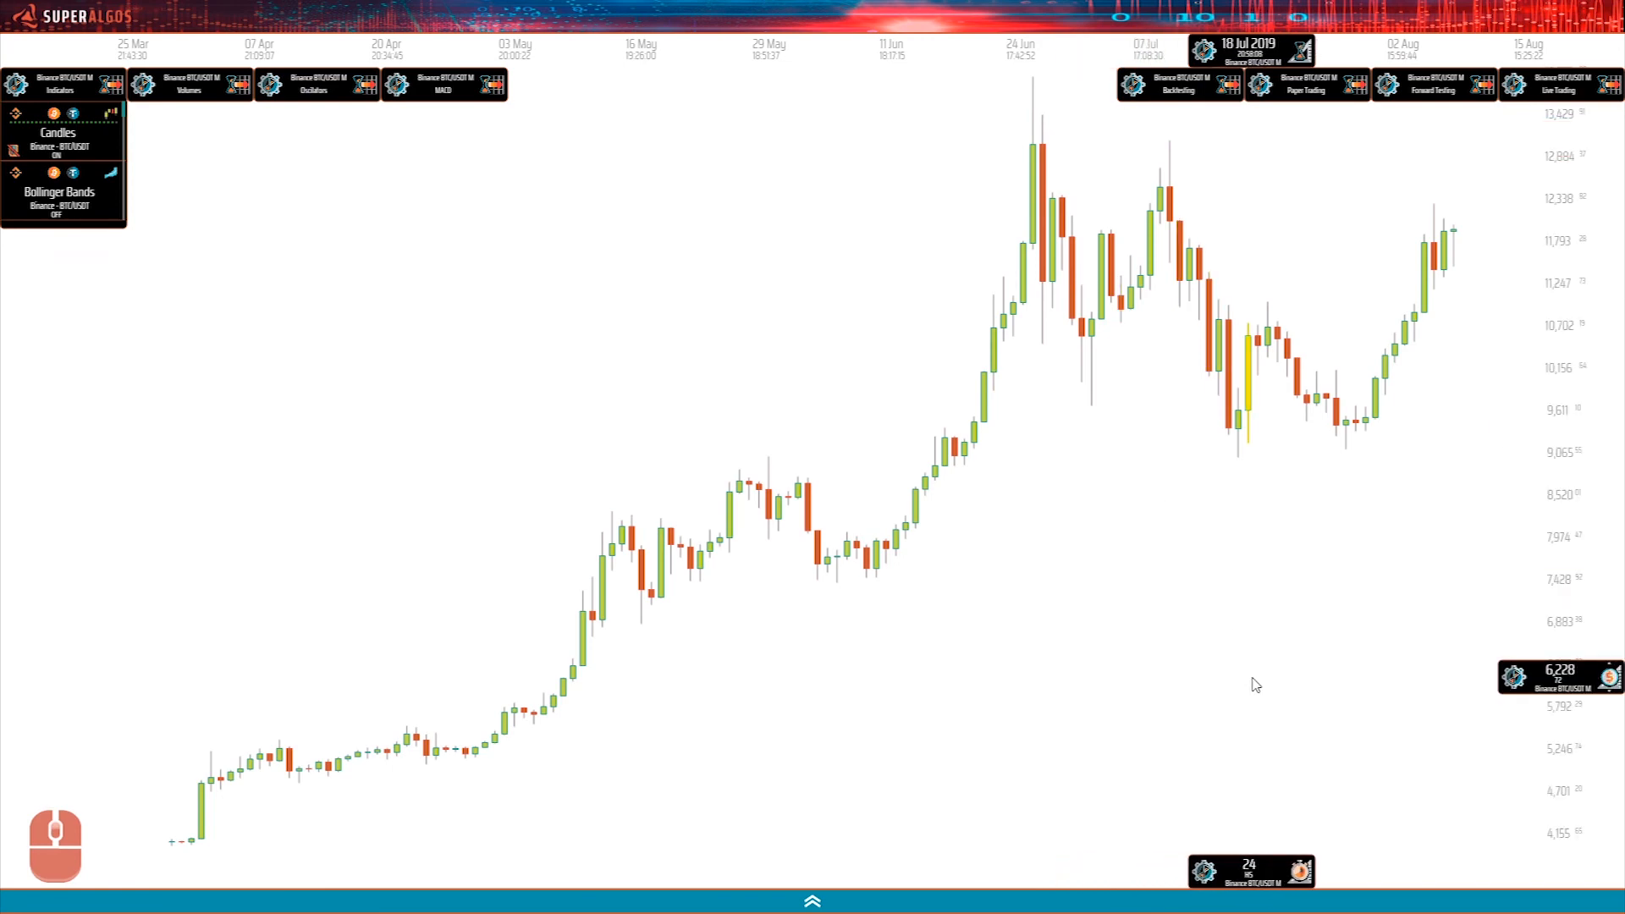
{"action": "left_click_drag", "start_coordinate": [965, 699], "coordinate": [362, 713]}
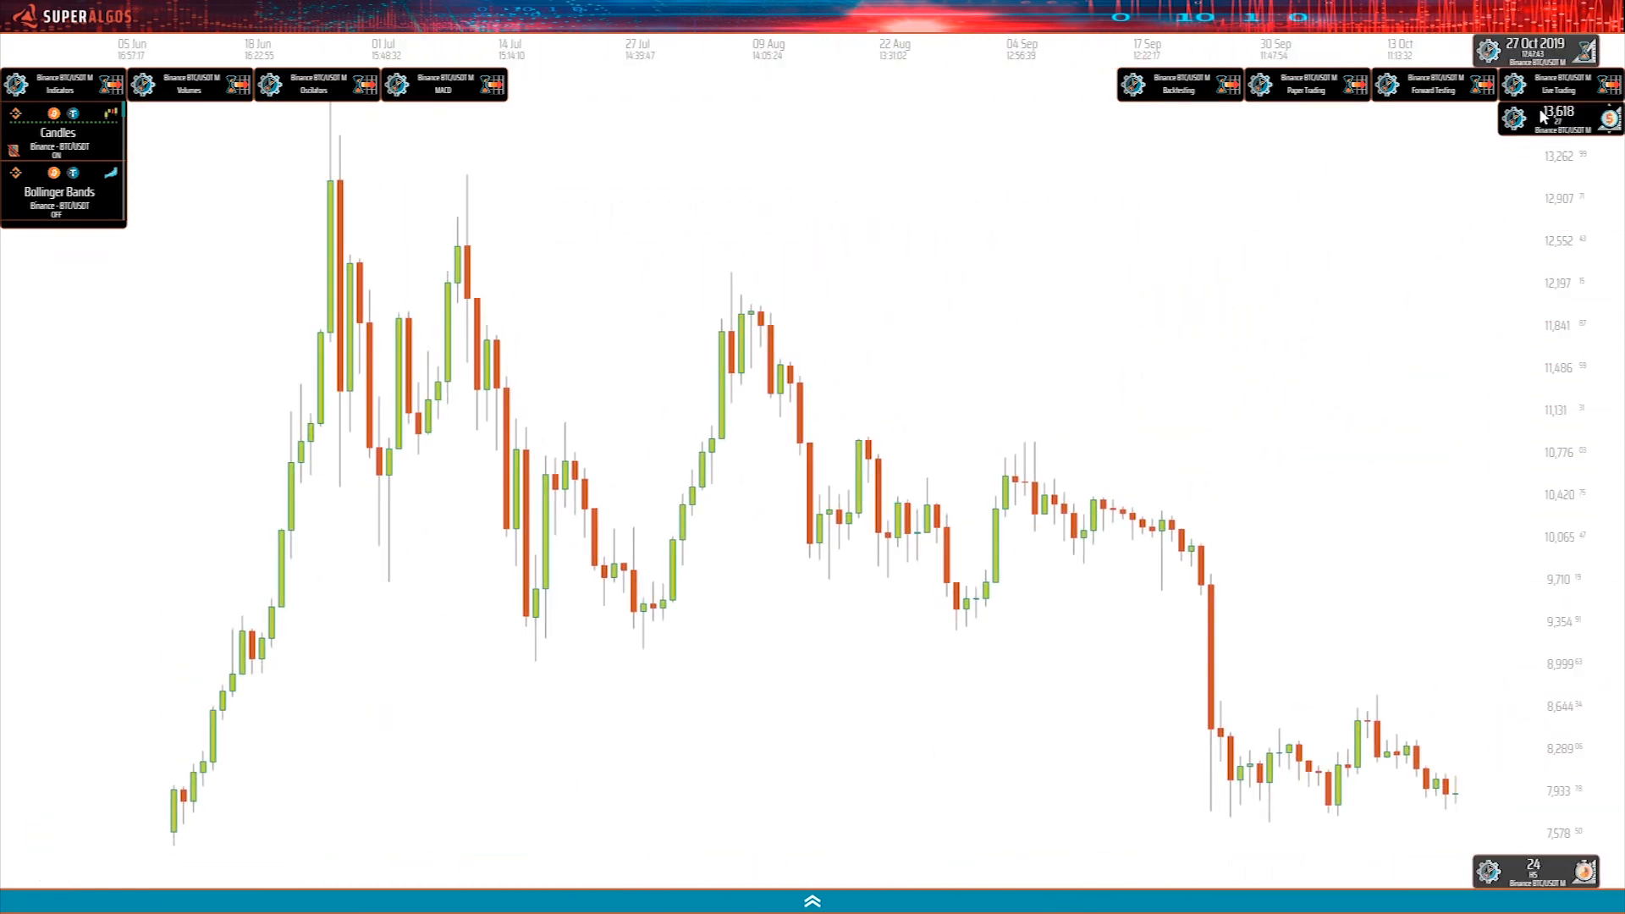
{"action": "left_click", "coordinate": [1176, 95]}
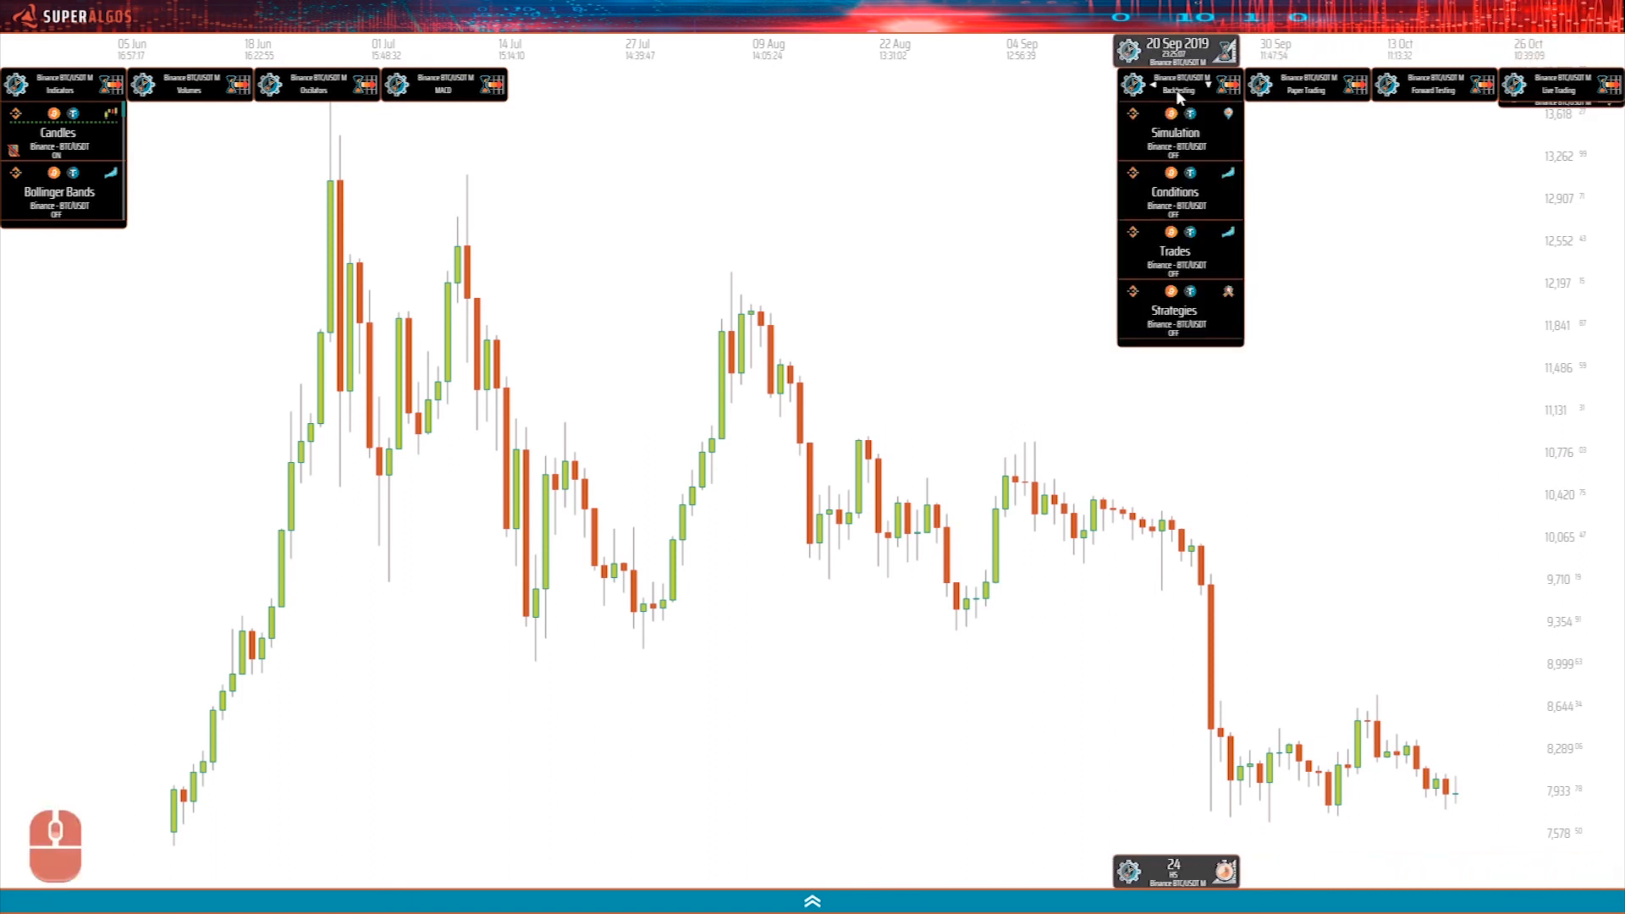
{"action": "left_click", "coordinate": [1177, 134]}
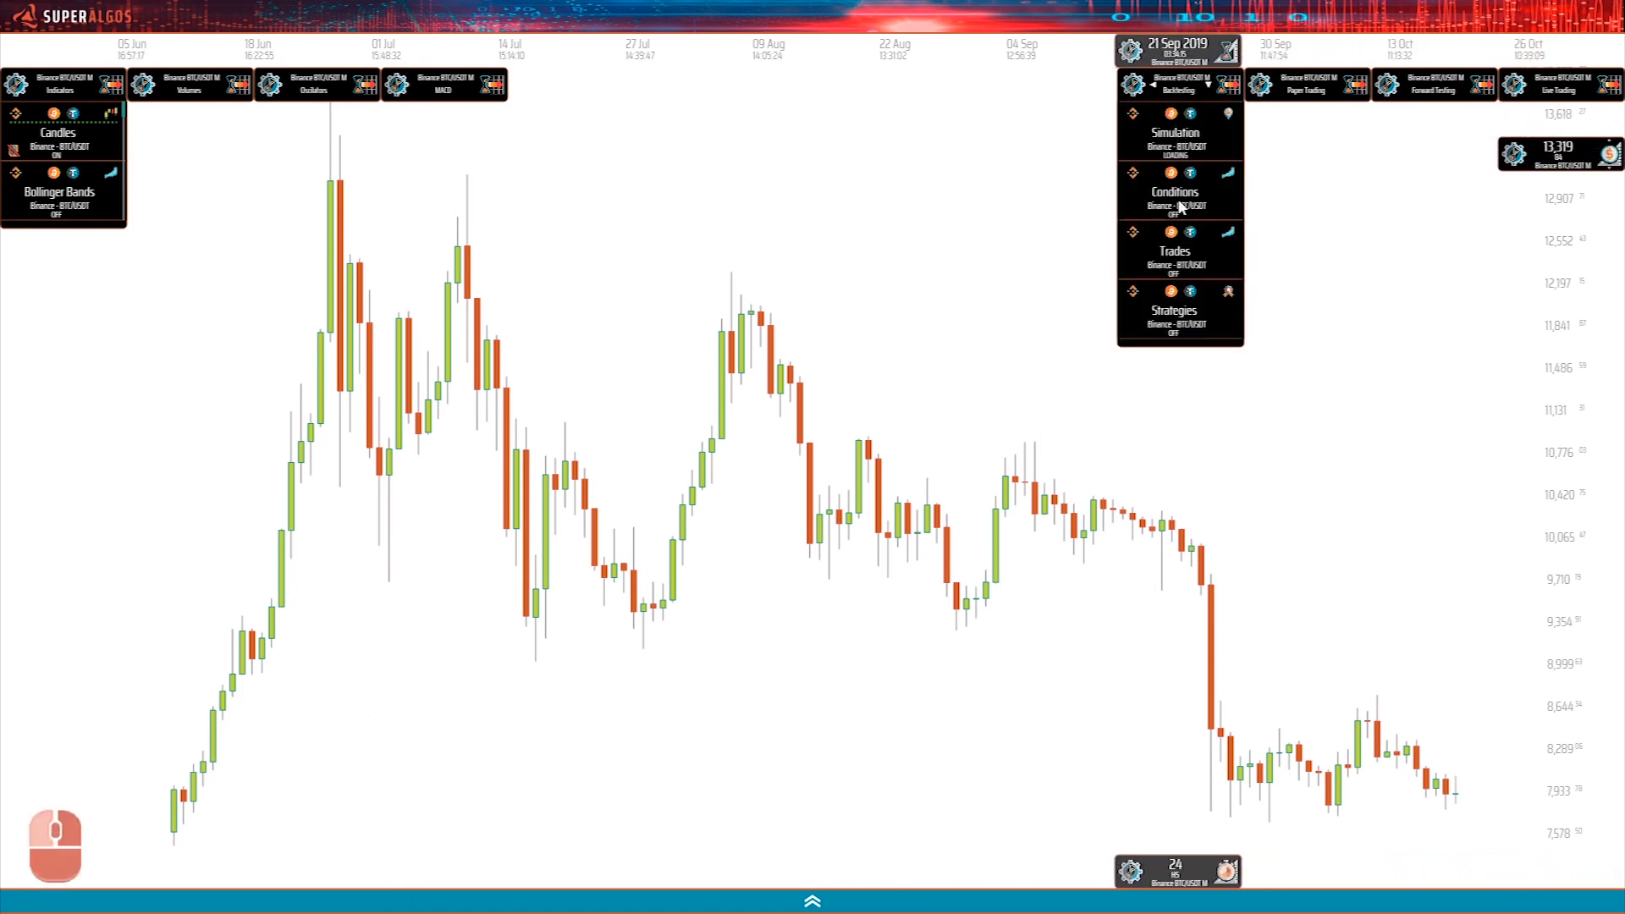
{"action": "left_click", "coordinate": [1173, 253]}
{"action": "left_click", "coordinate": [1173, 306]}
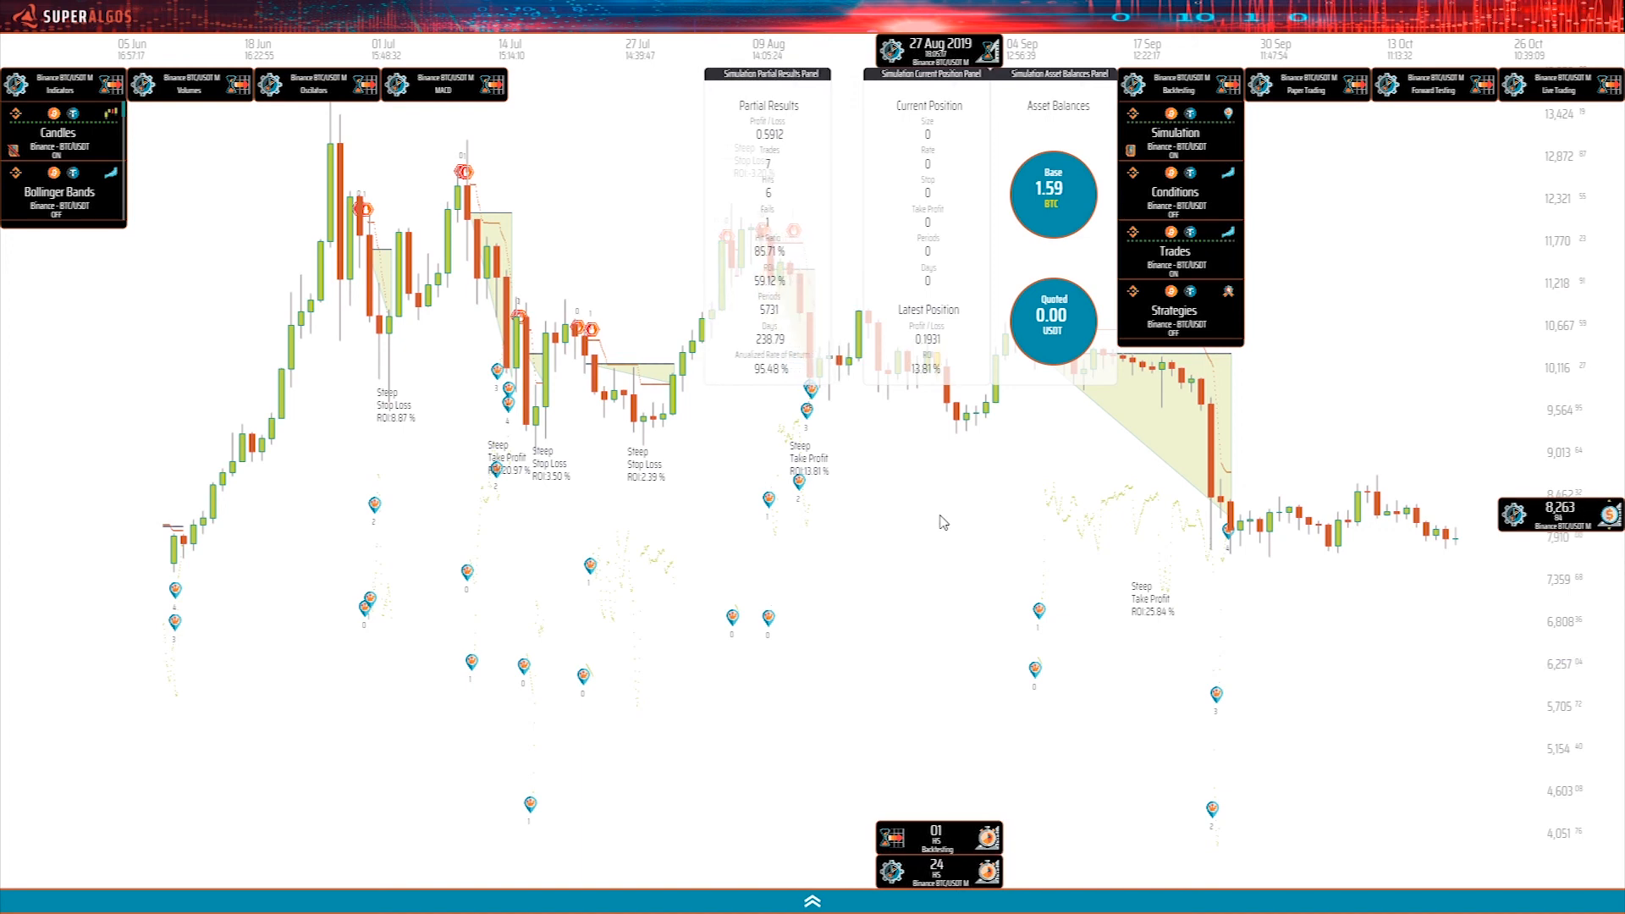
Examine the backtested trades and the simulation result panels on the My sytem chart around July and August 2019.
{"action": "key", "text": "Up"}
{"action": "key", "text": "Down"}
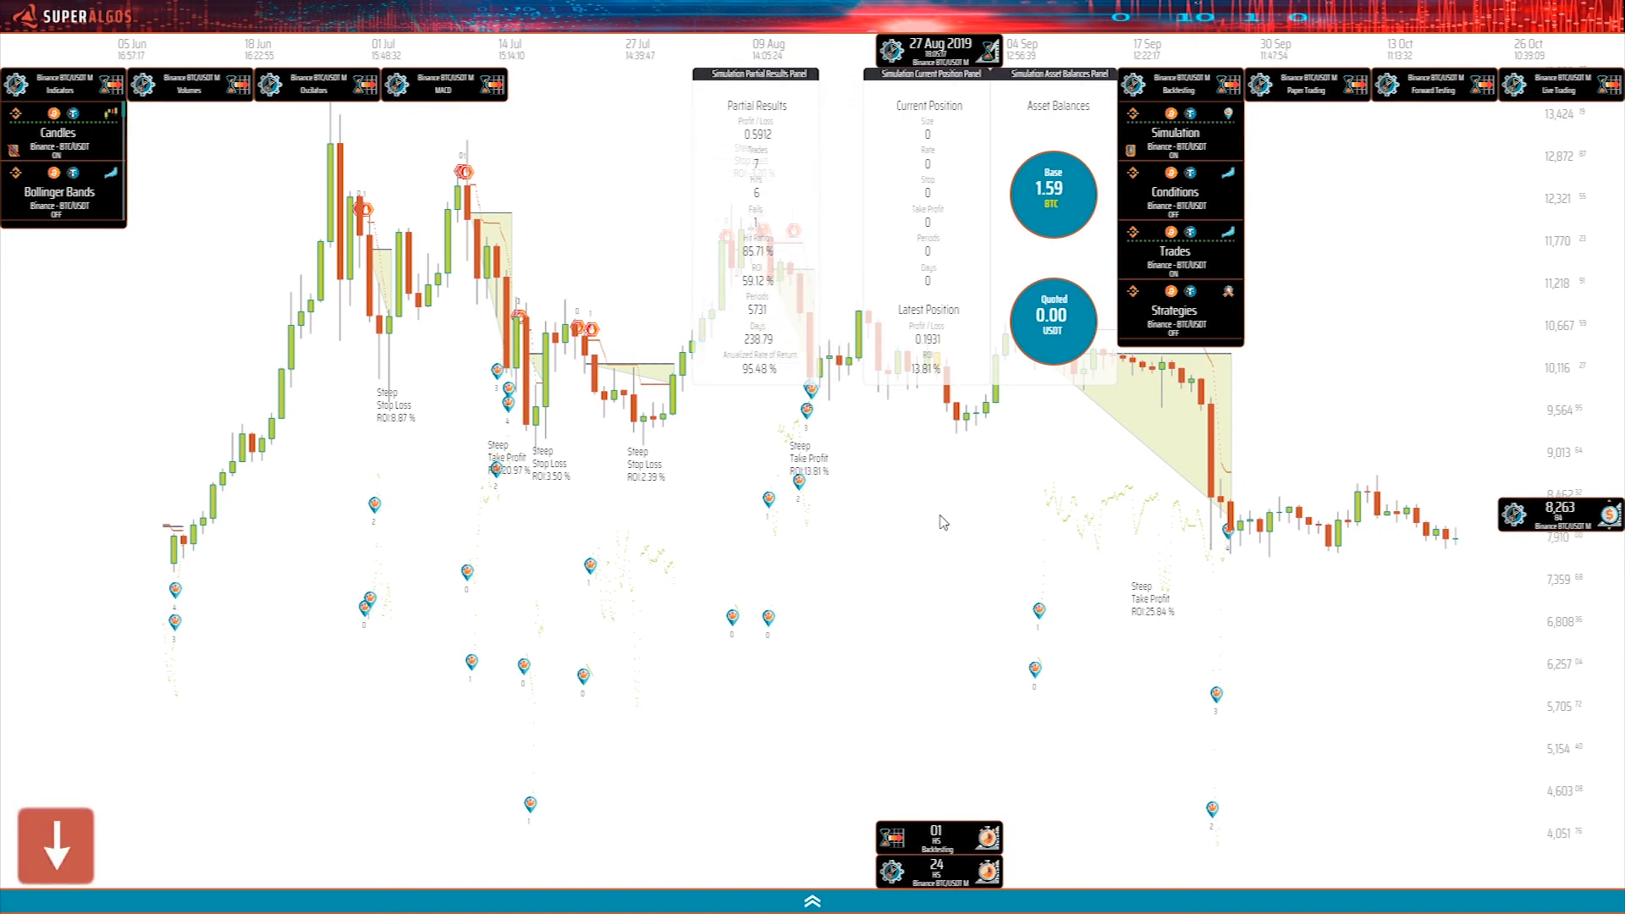
{"action": "key", "text": "shift"}
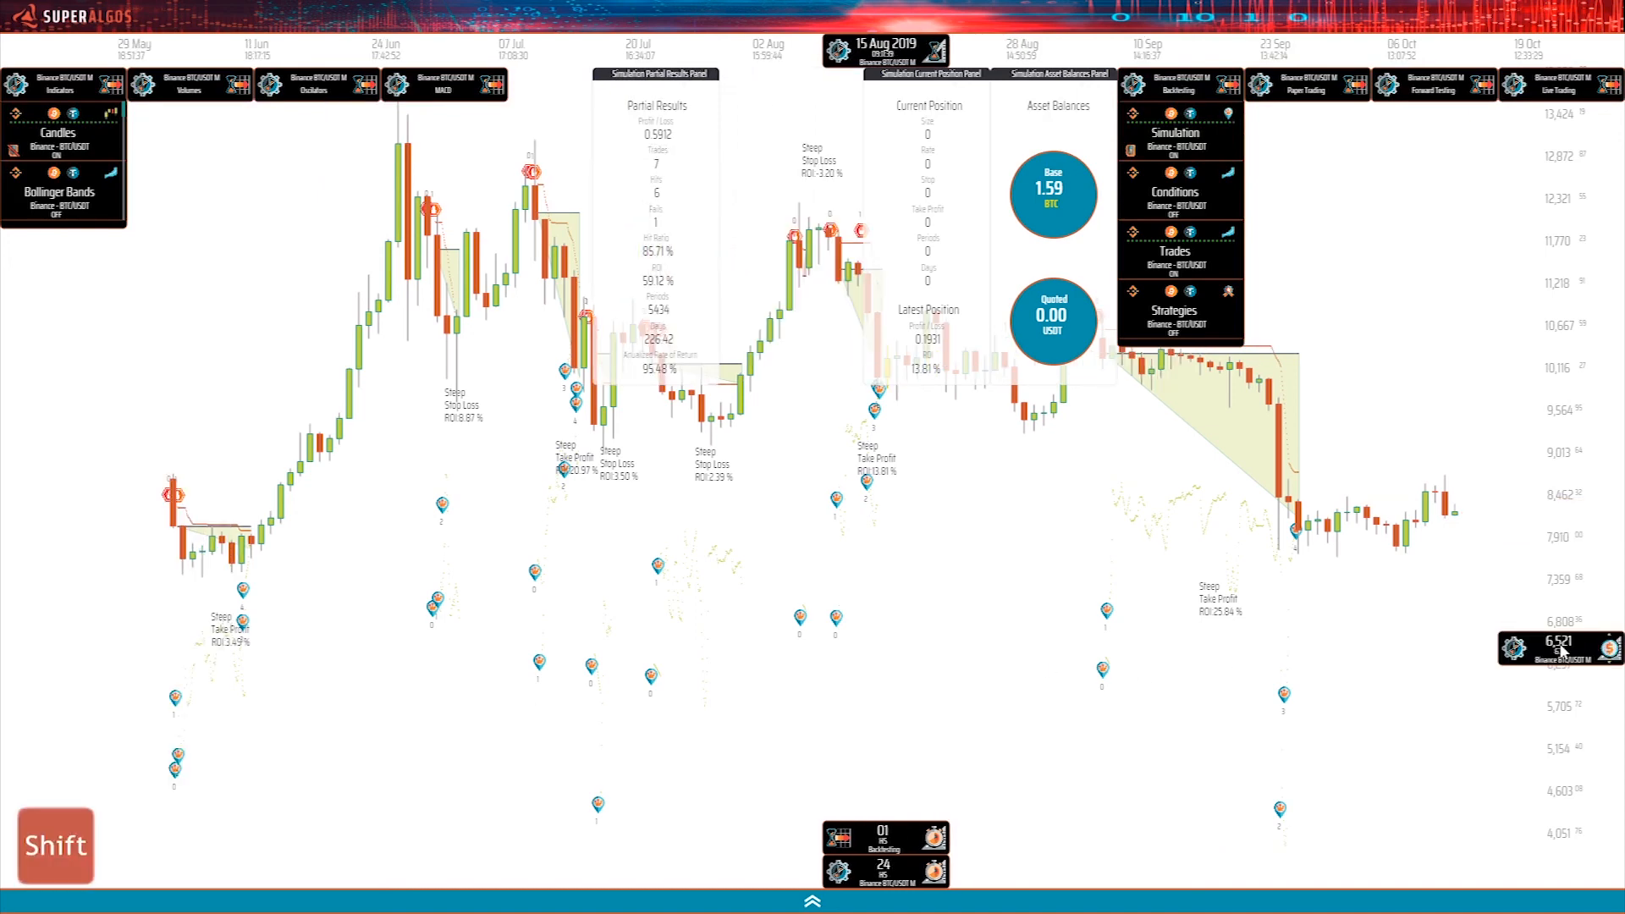
{"action": "left_click_drag", "start_coordinate": [865, 509], "coordinate": [726, 645]}
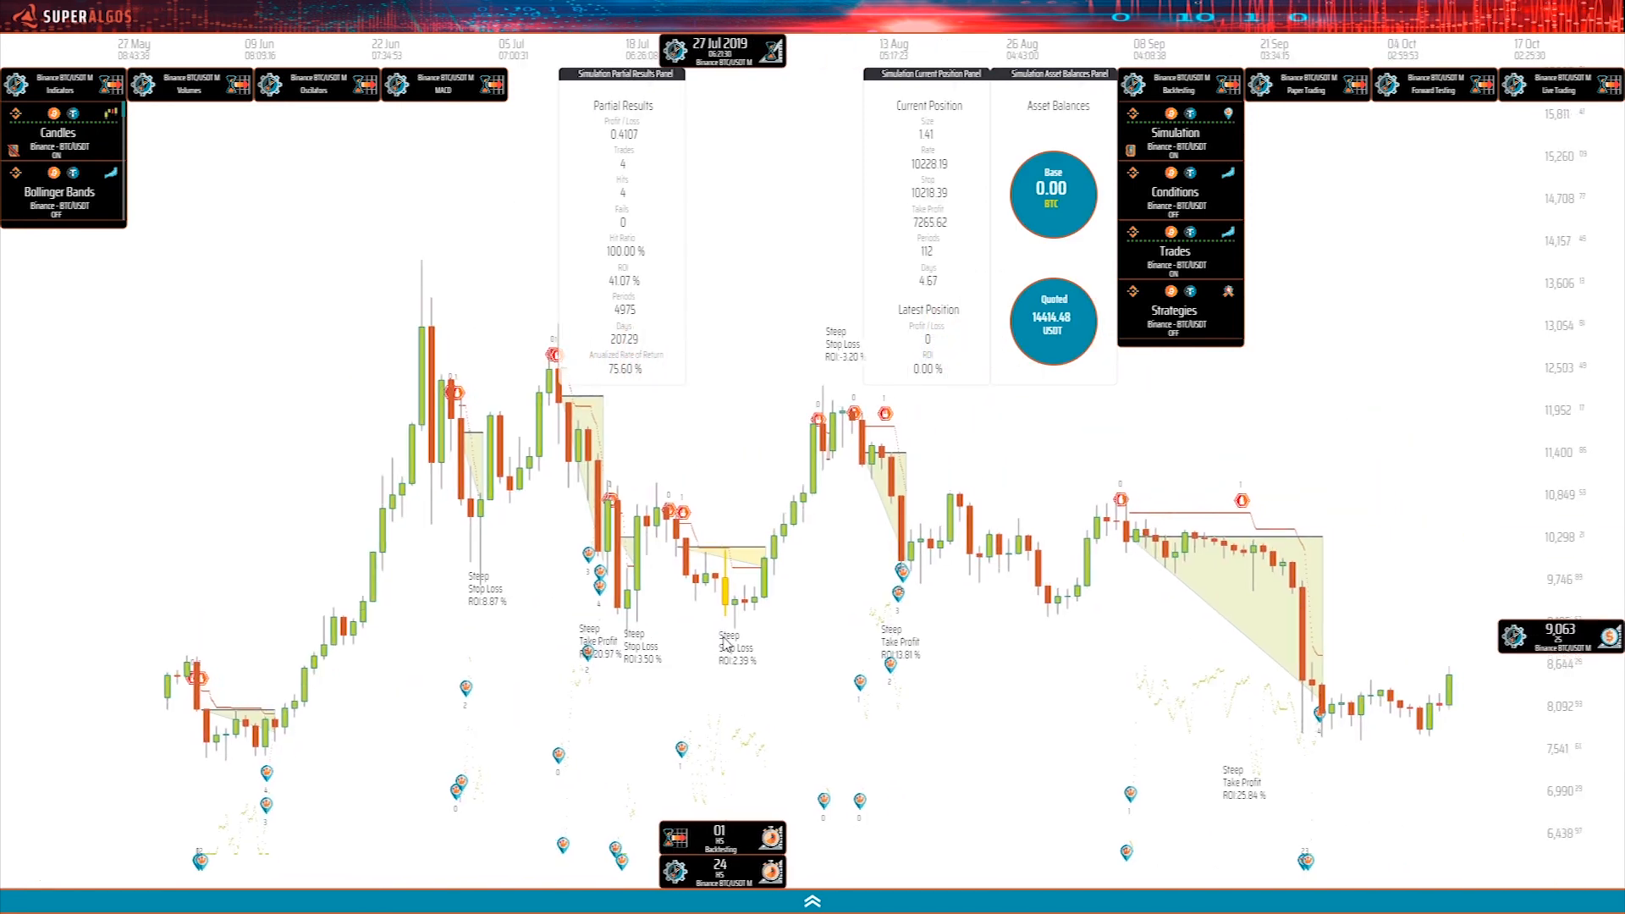